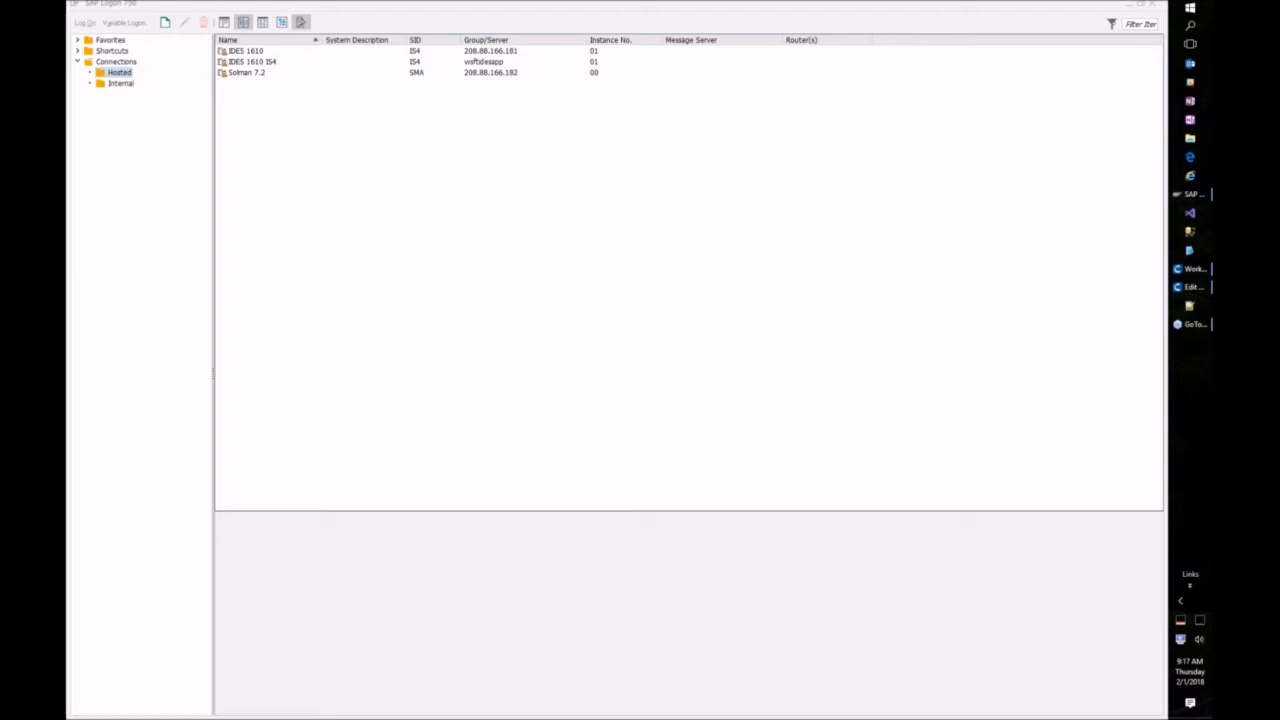
Step: Log on to Solman 7.2, ending the other logons, and expand the Solman Testing favorites folder
click(245, 74)
double_click(245, 74)
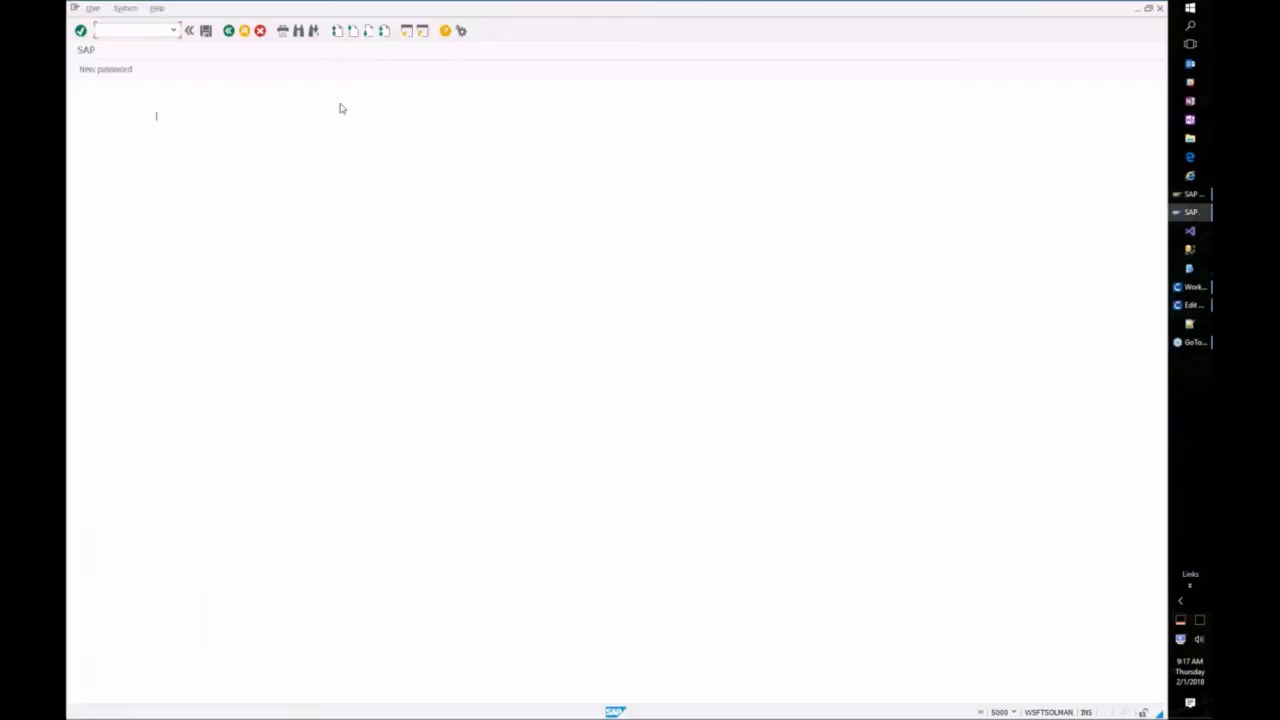
key(Tab)
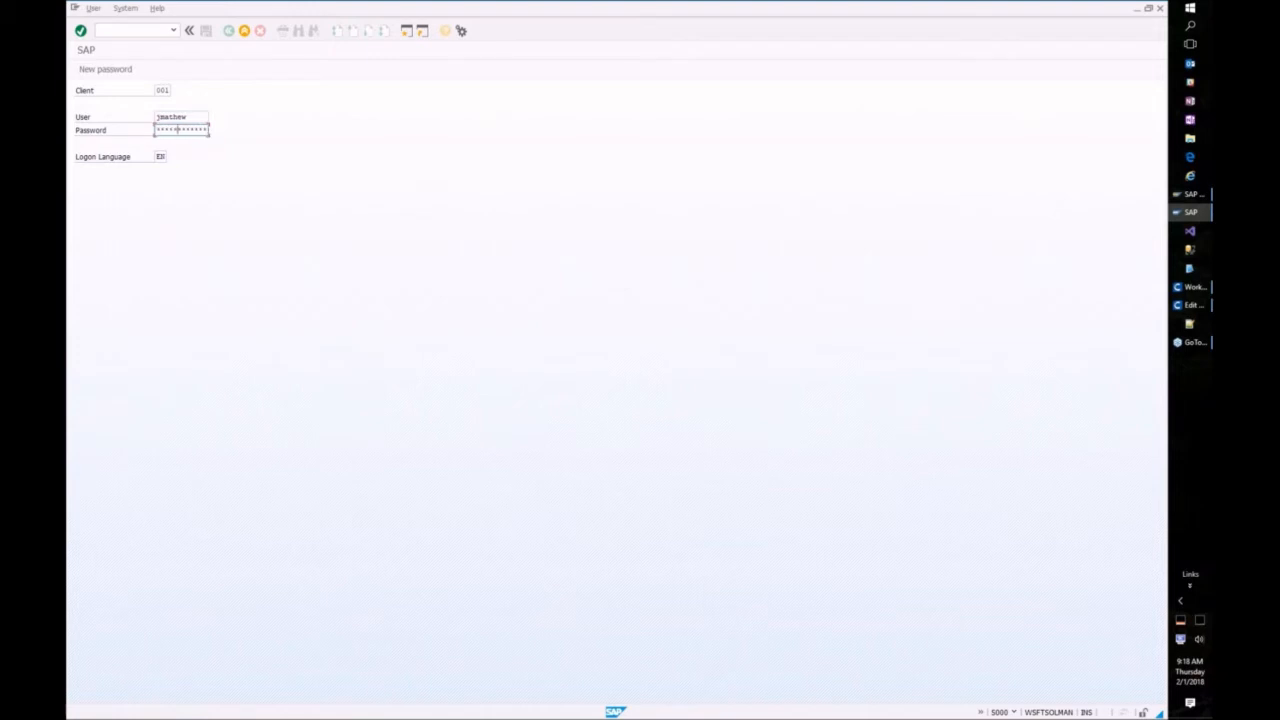
key(Return)
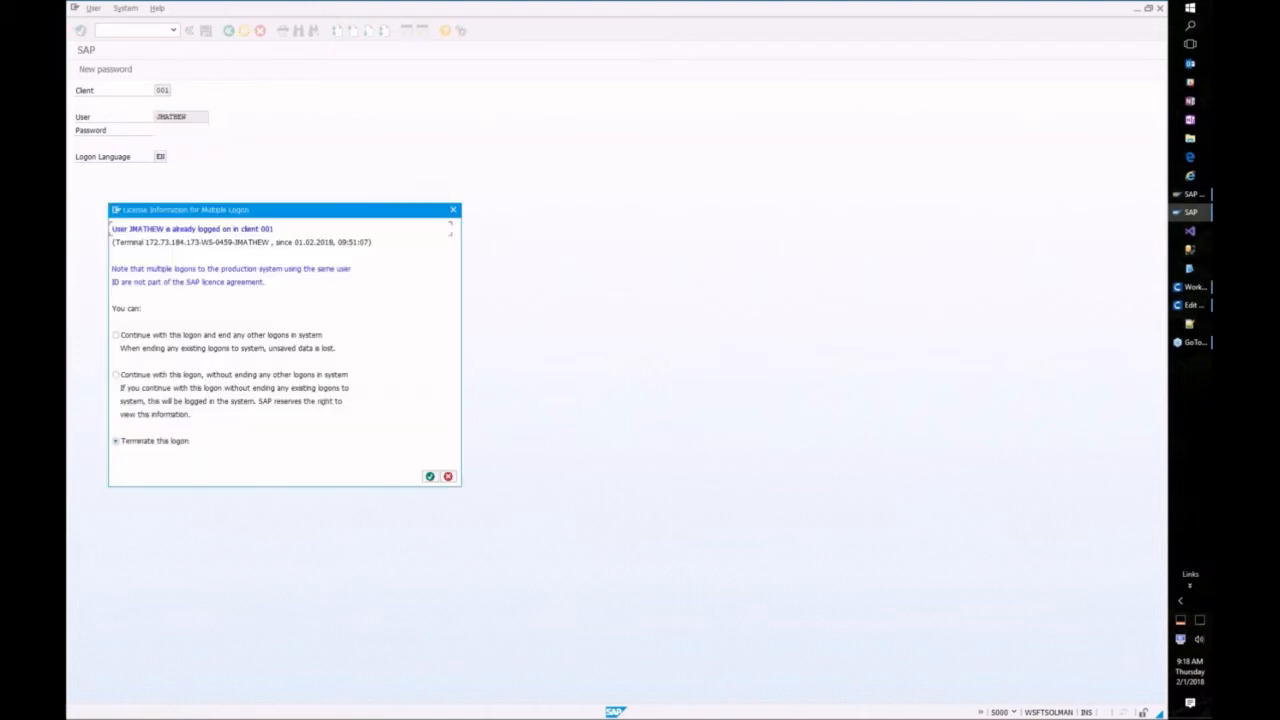
click(164, 336)
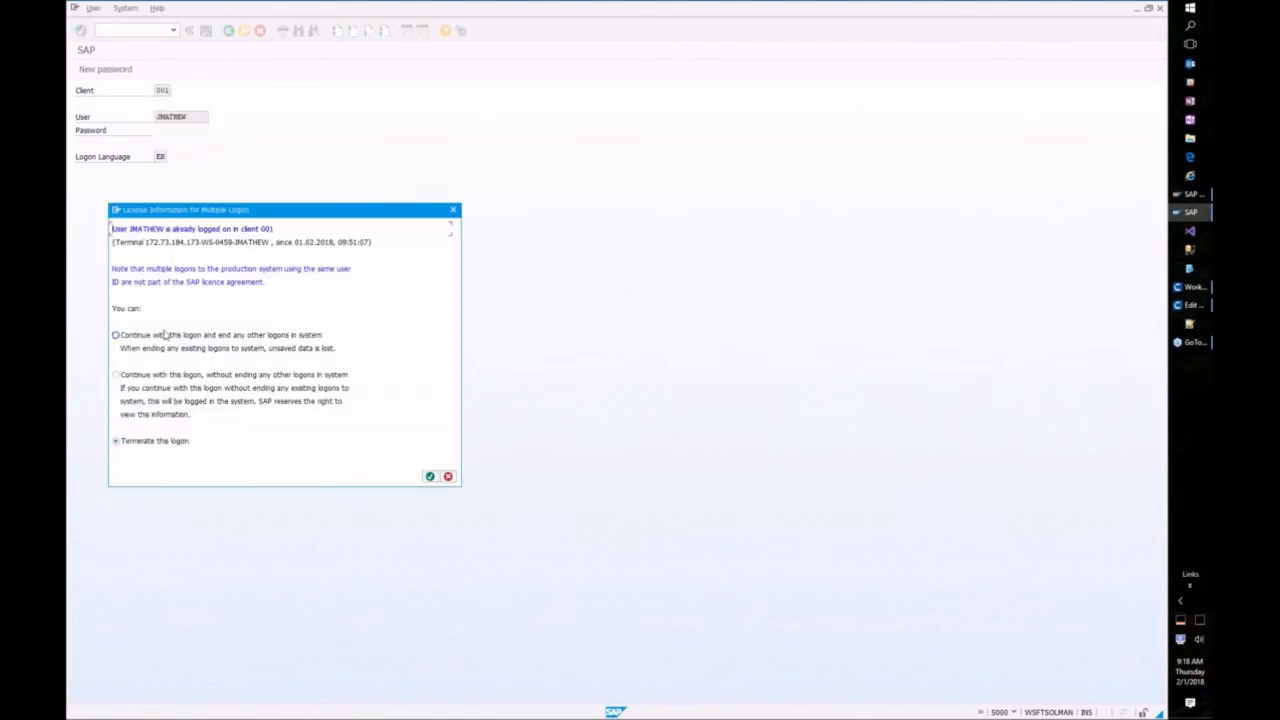
click(424, 476)
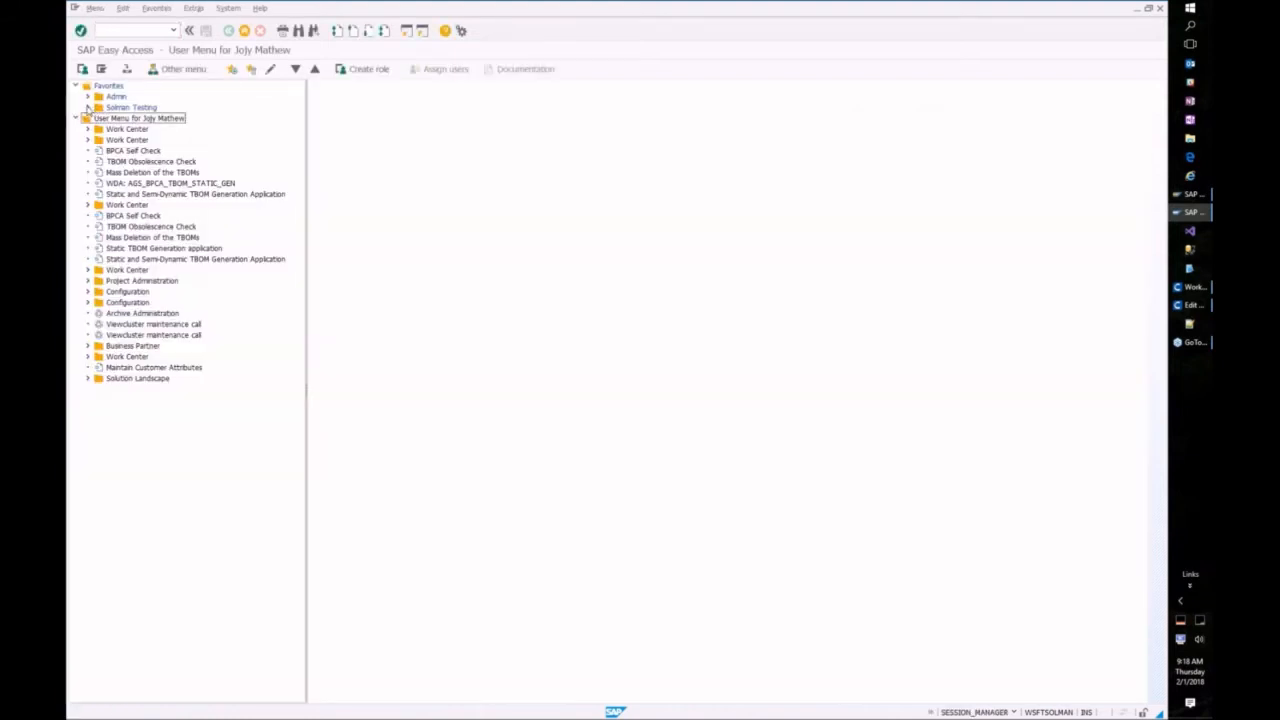
click(88, 107)
Step: Launch the Solution Manager Work Centers and open Test Preparation from the Test Suite group
double_click(126, 130)
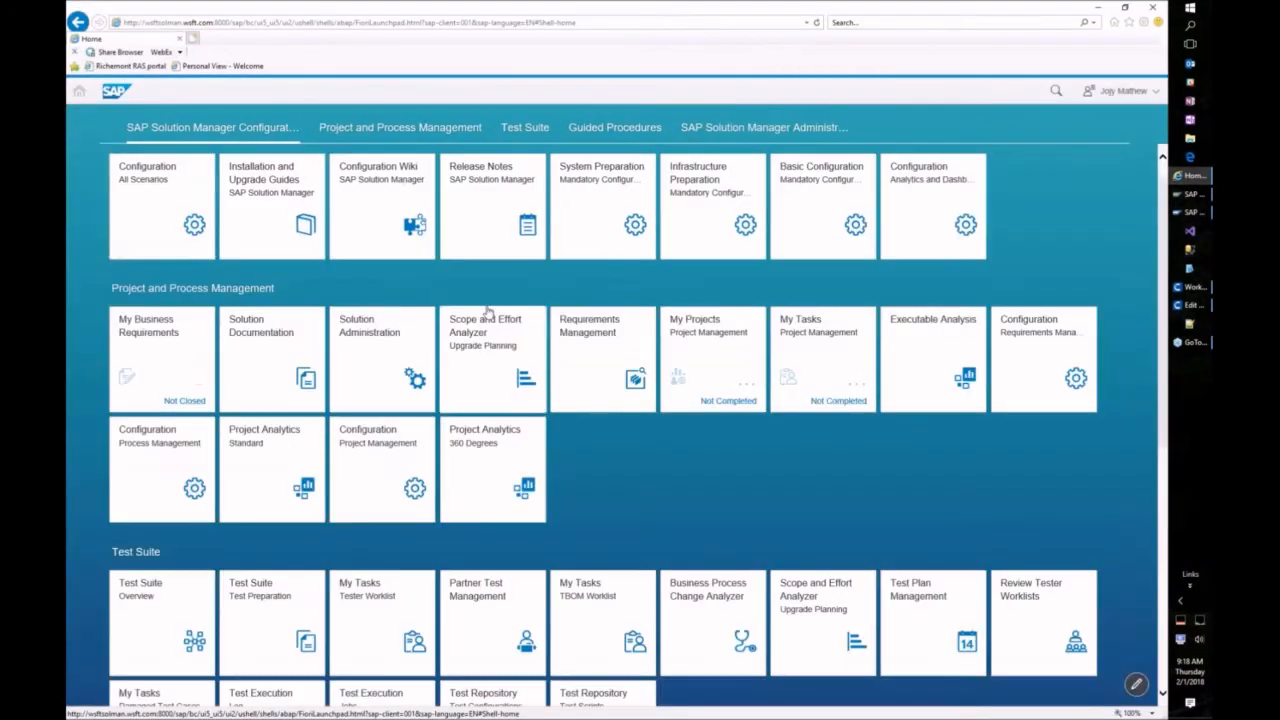
click(521, 133)
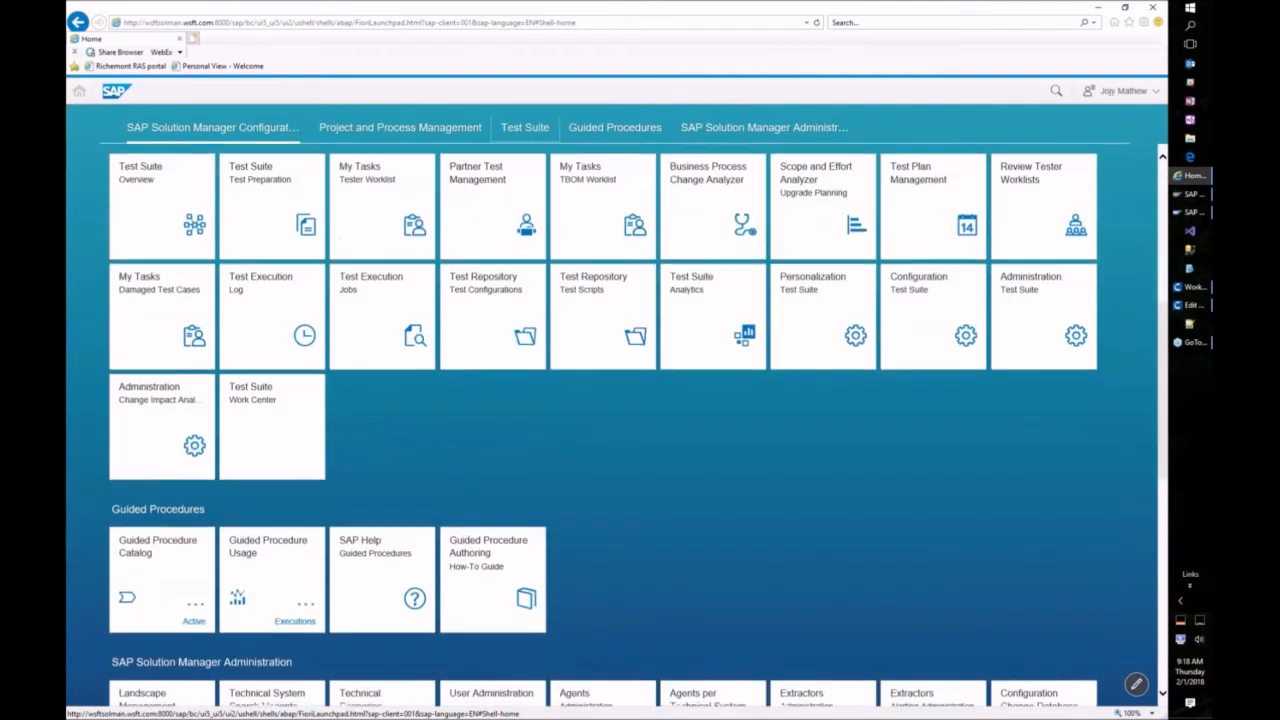
click(259, 197)
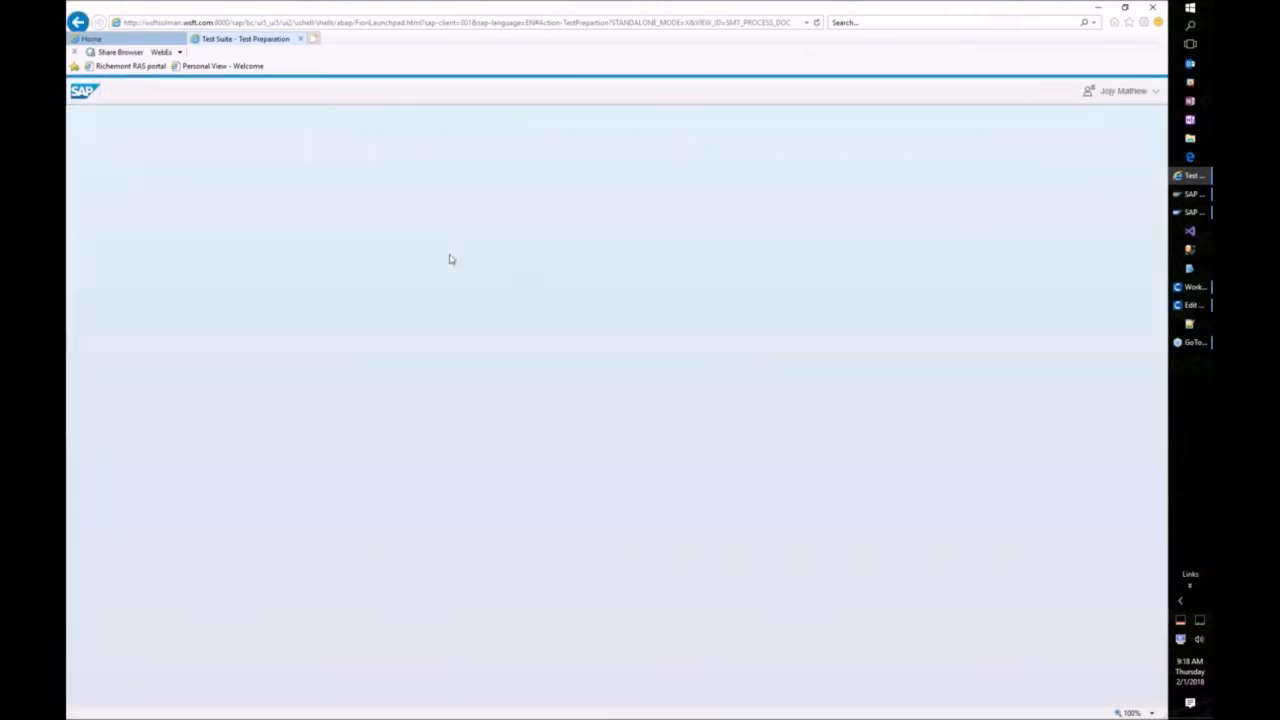
Step: Select WorksoftSolution and open solution documentation for its Development branch
click(402, 187)
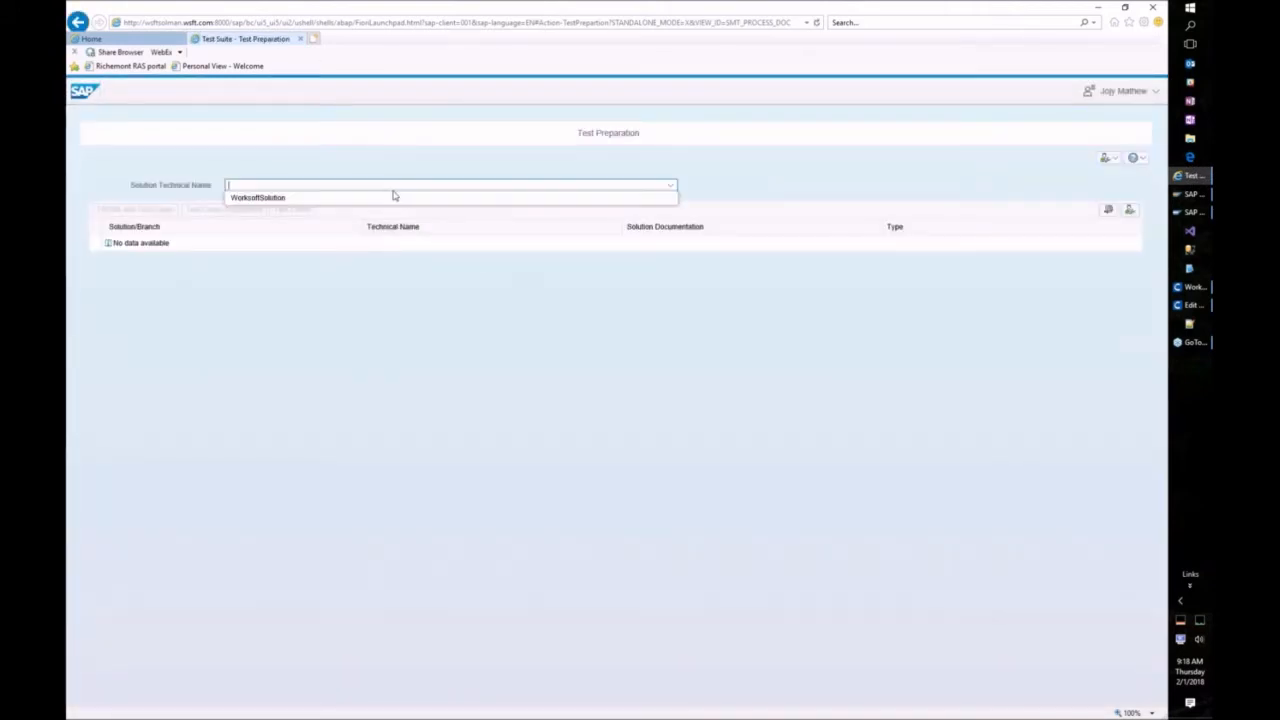
click(270, 197)
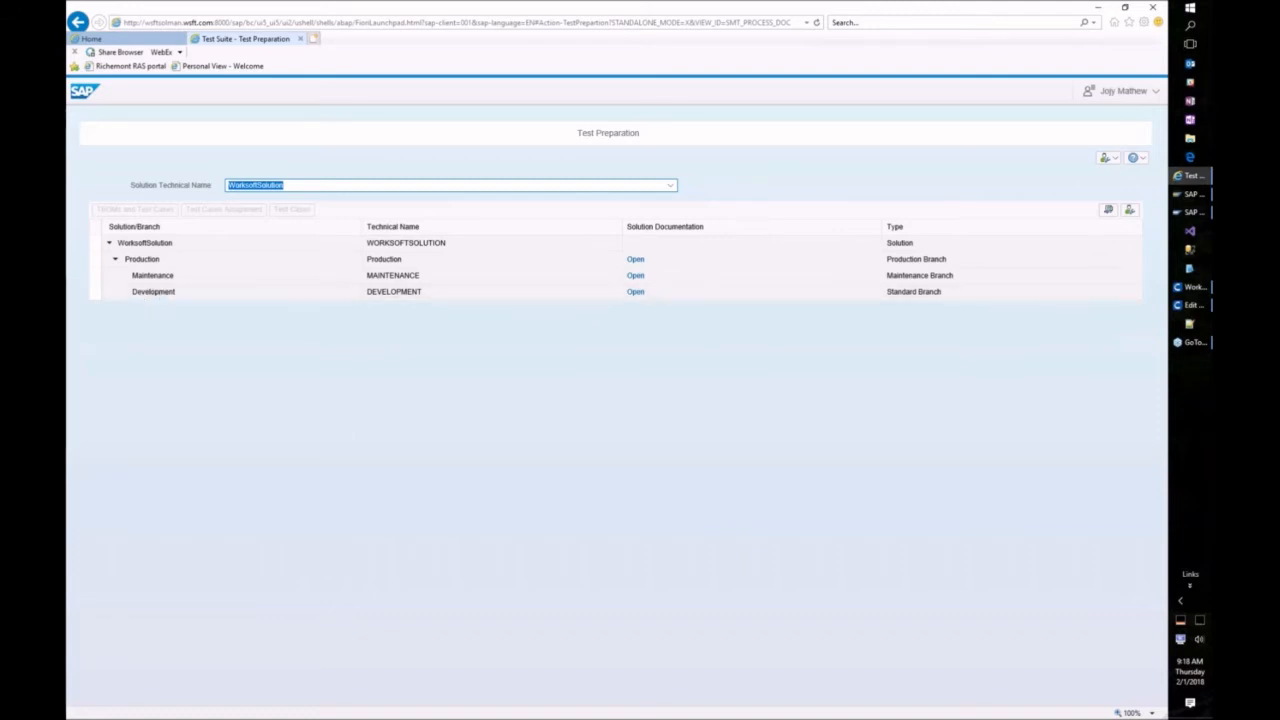
click(630, 294)
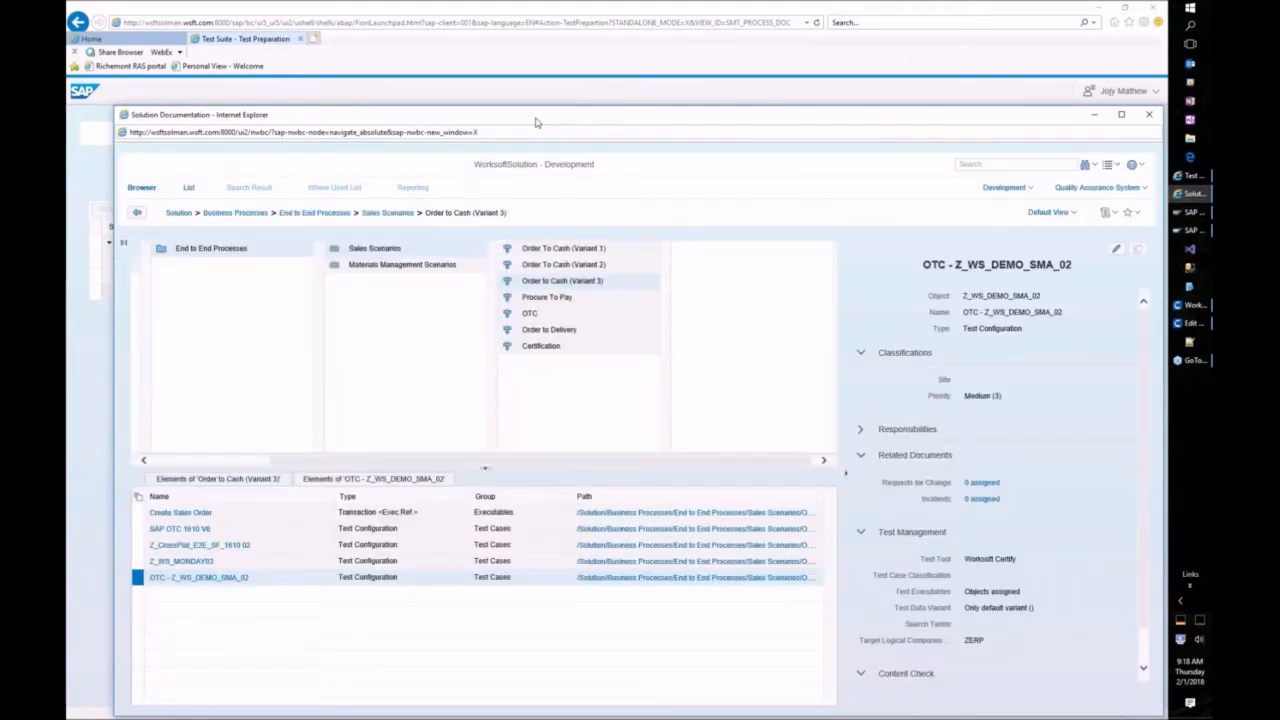
Step: Maximize the window and display Order to Cash (Variant 3) with its Create Sales Order executable and test configurations
double_click(535, 120)
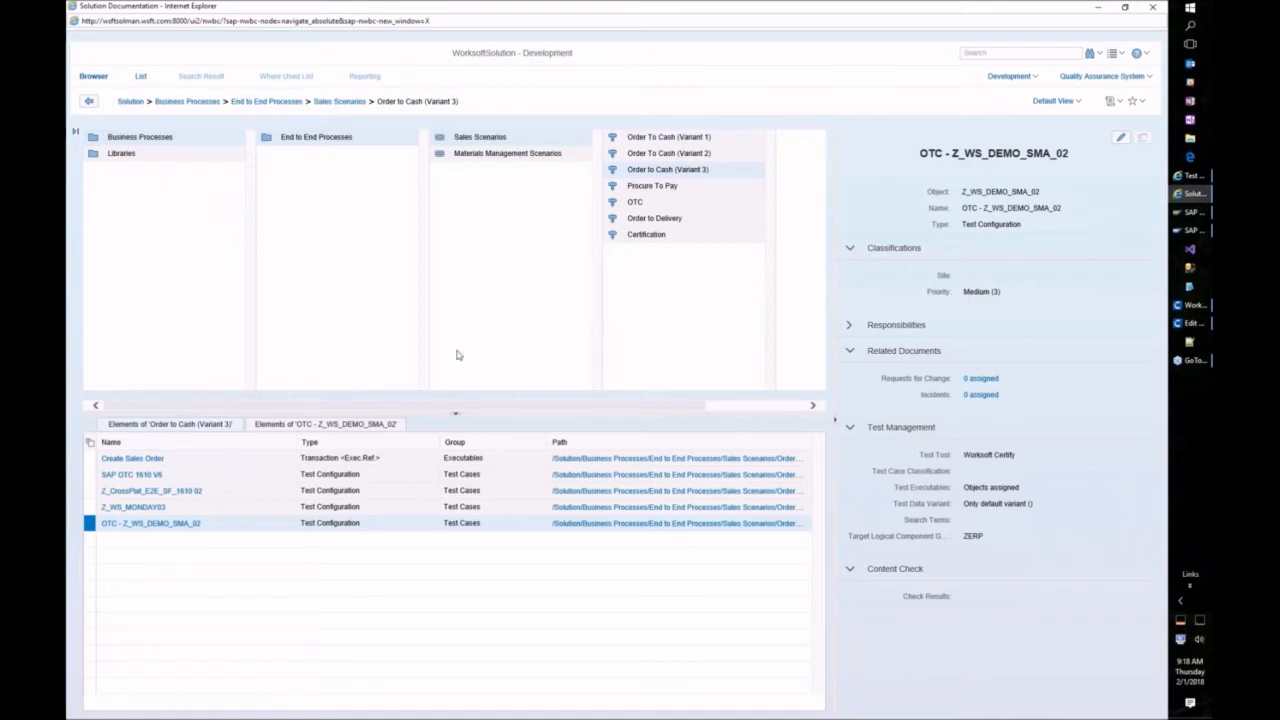
click(663, 171)
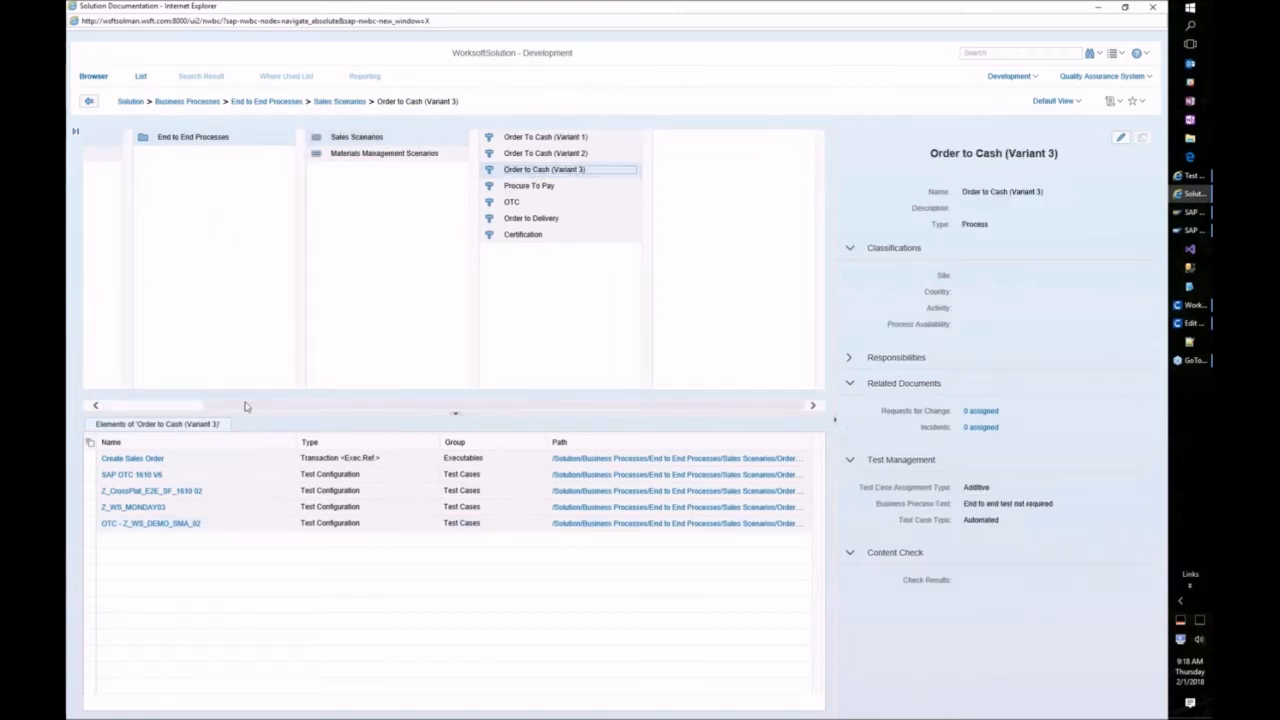
click(180, 407)
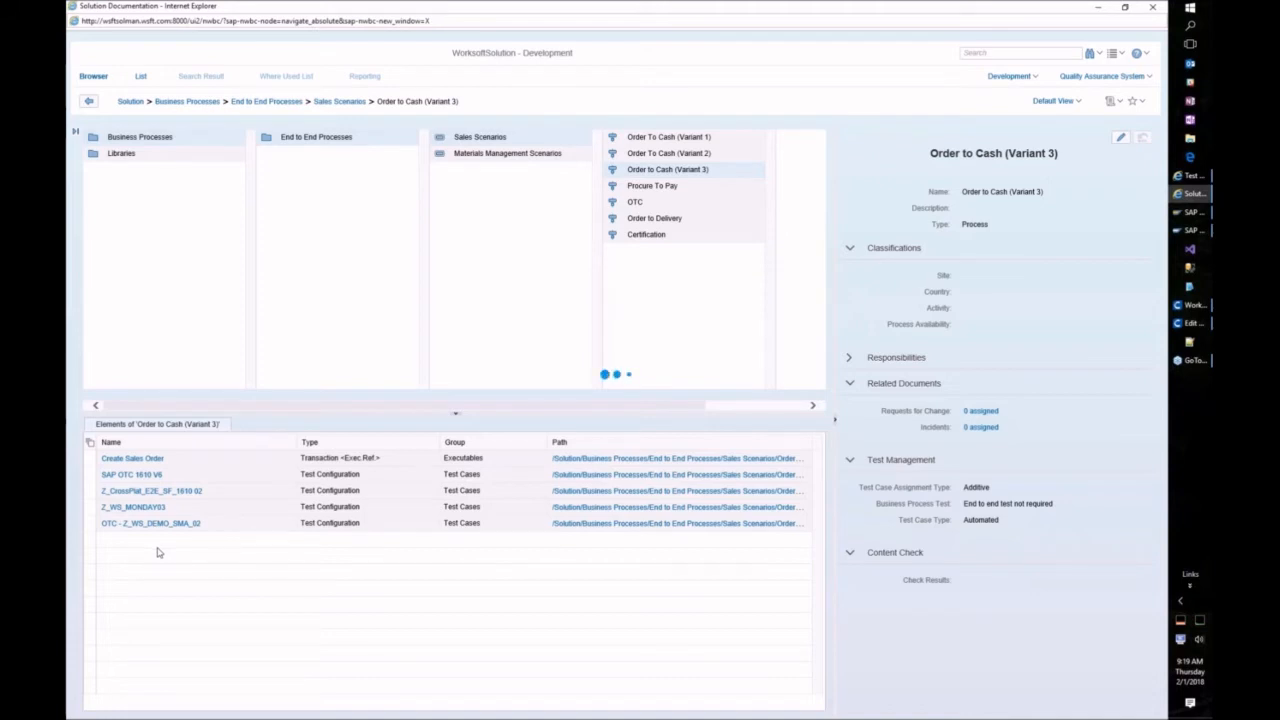
Step: Create a new test configuration named Z_WS_DEMO_SMA_03 using the Worksoft Certify test tool
right_click(157, 551)
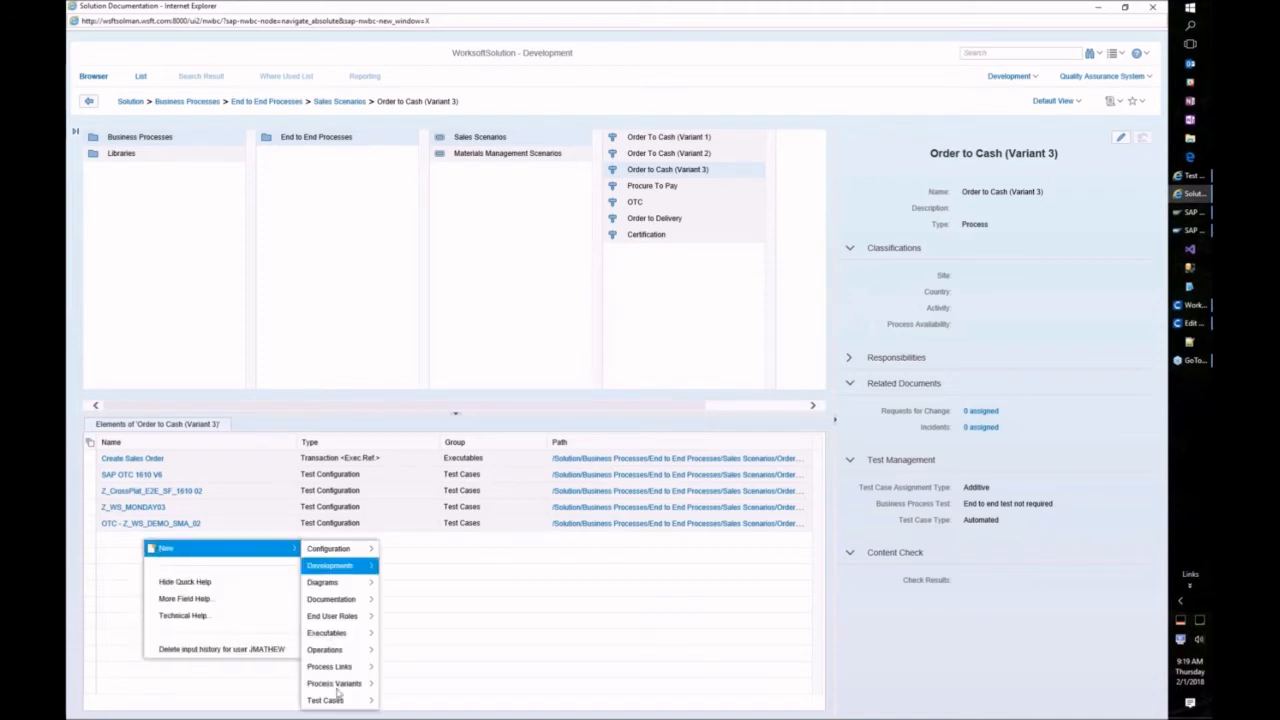
mouse_move(366, 707)
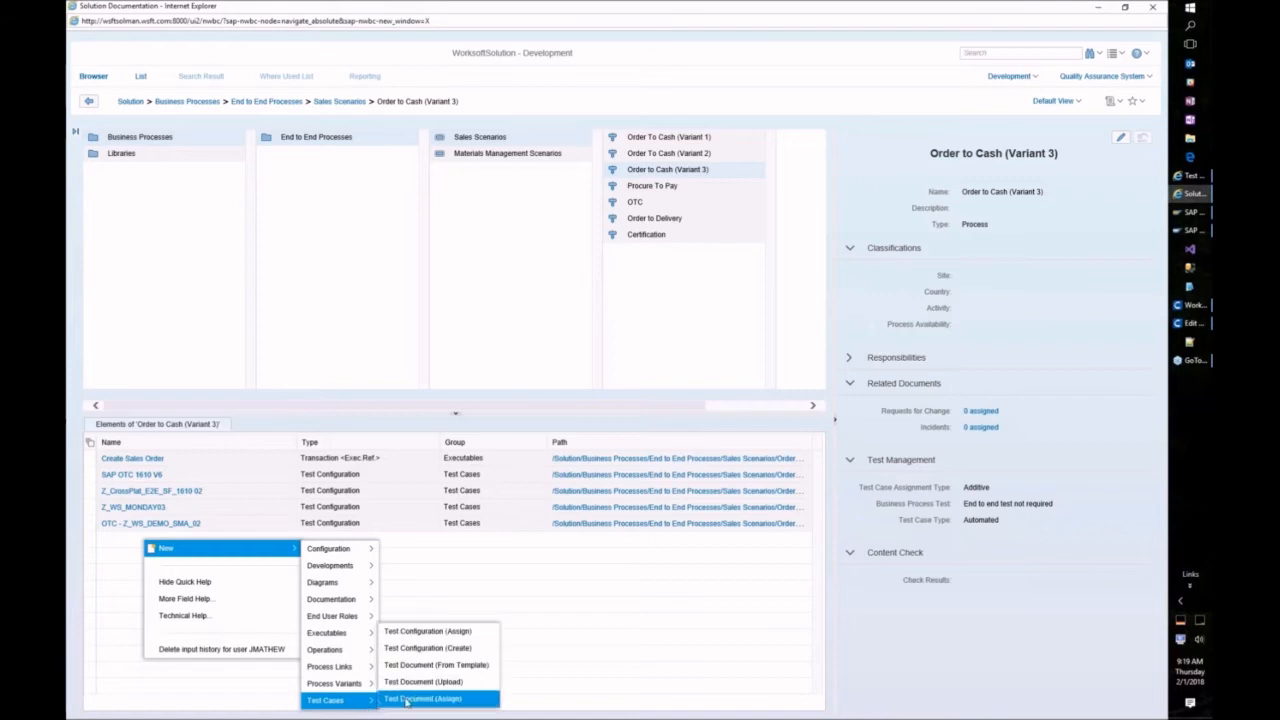
click(422, 649)
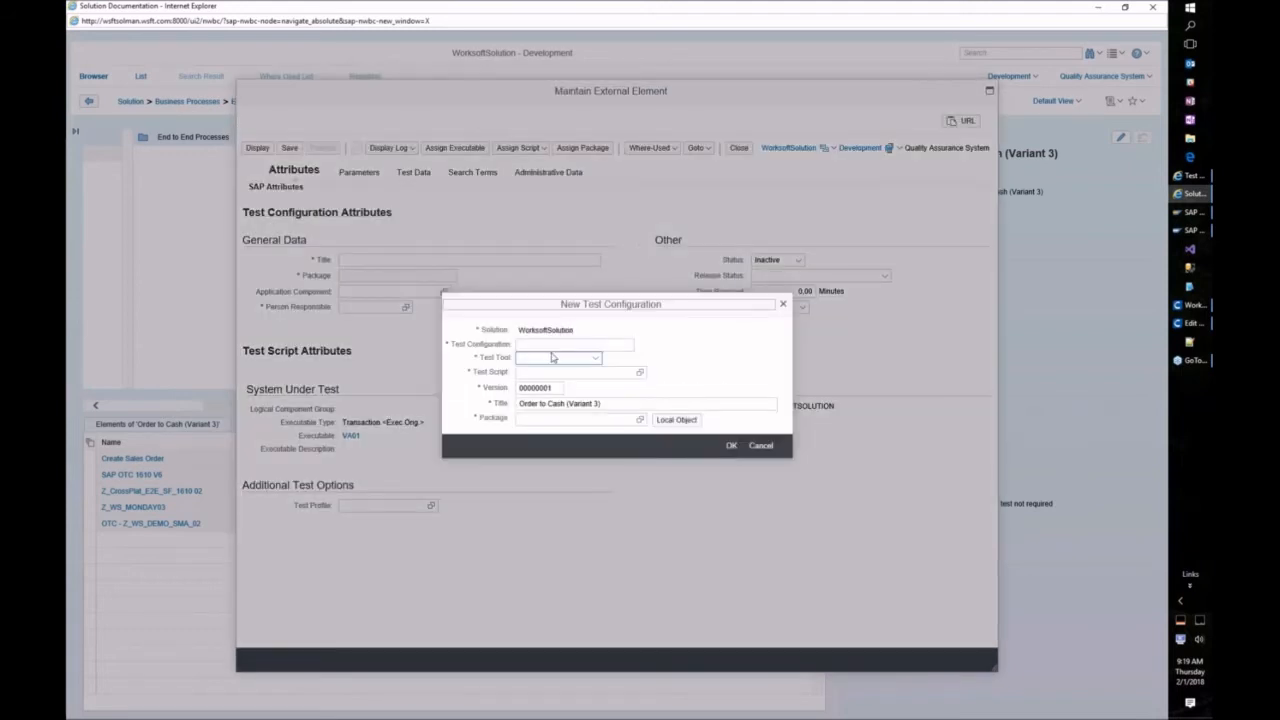
click(556, 346)
text(Z_WS)
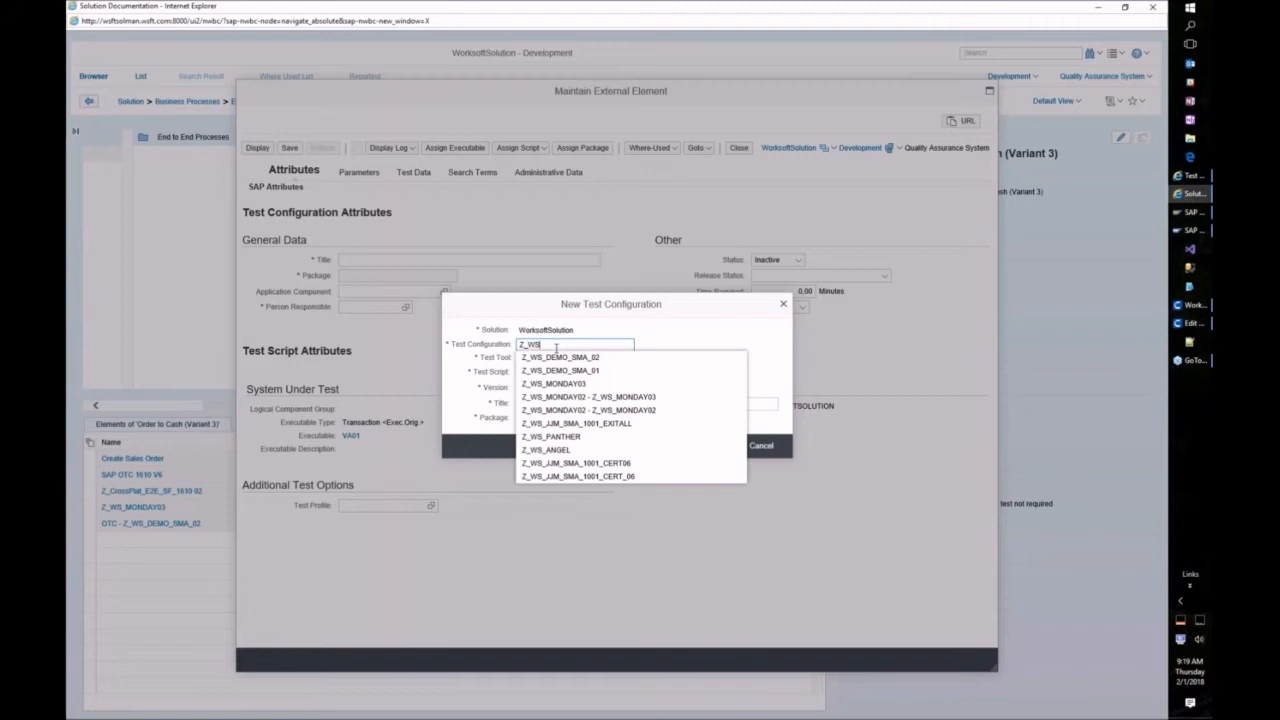
text(_DEMO_SMA_03)
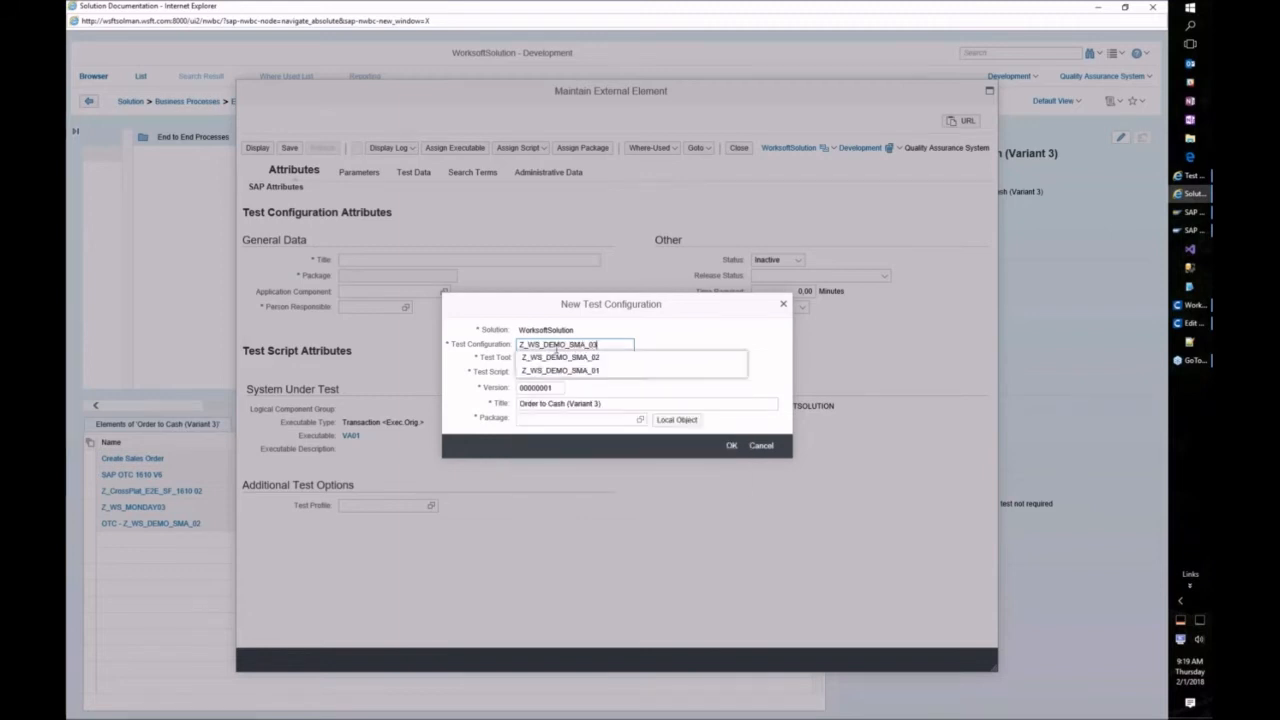
click(557, 356)
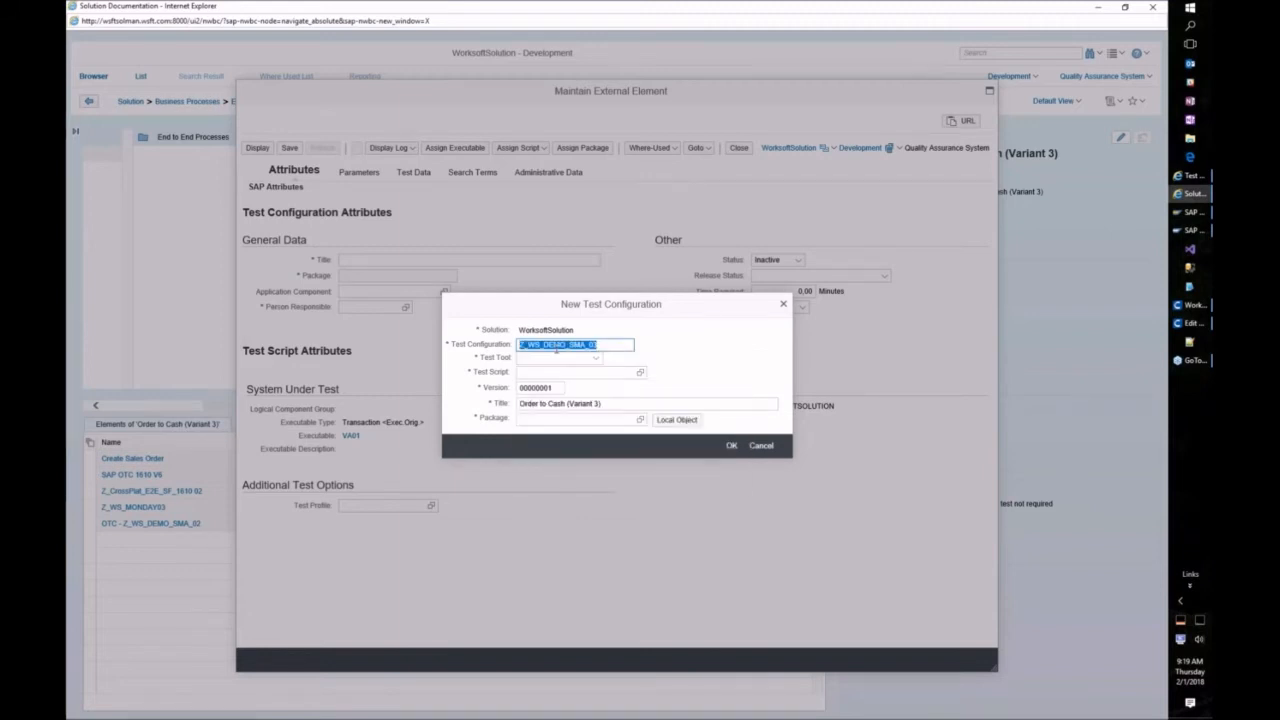
click(558, 358)
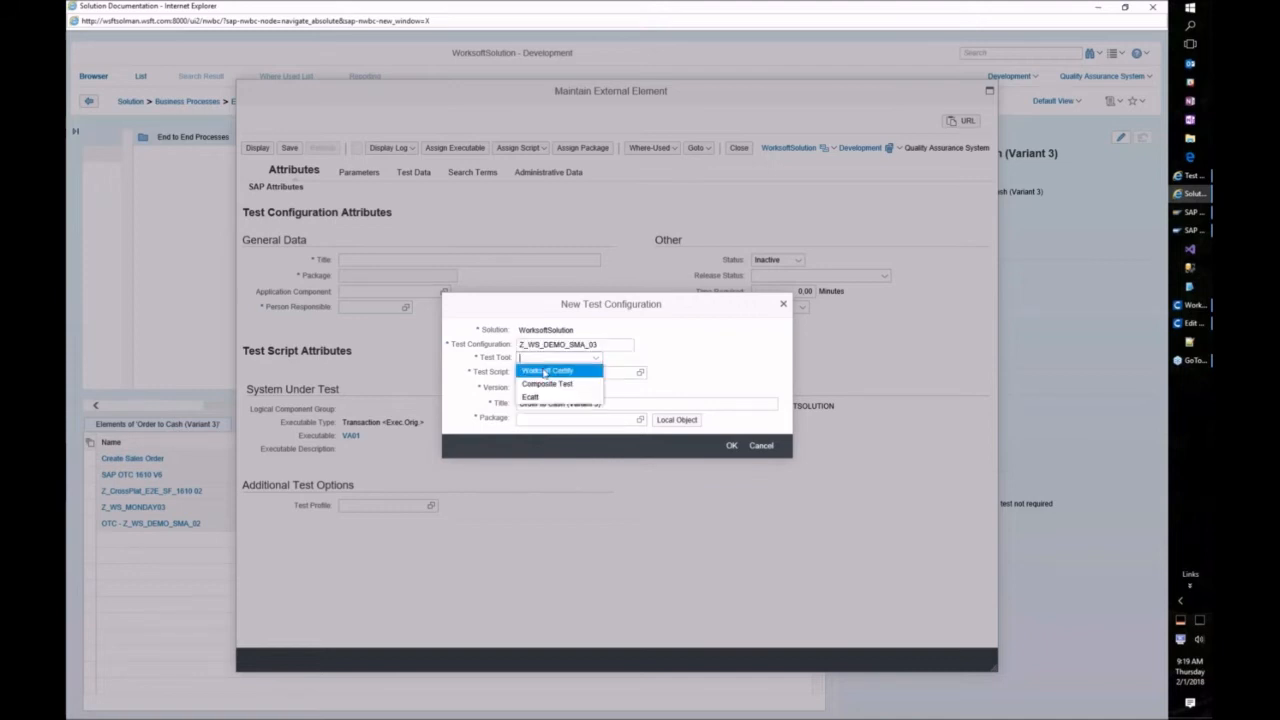
click(526, 371)
Step: Set script Z_WS_DEMO_SMA_03, title 'OTC - Z_WS_DEMO_SMA_03', and store it locally in $TMP
click(524, 371)
text(Z_WS_DEMO_SMA_03)
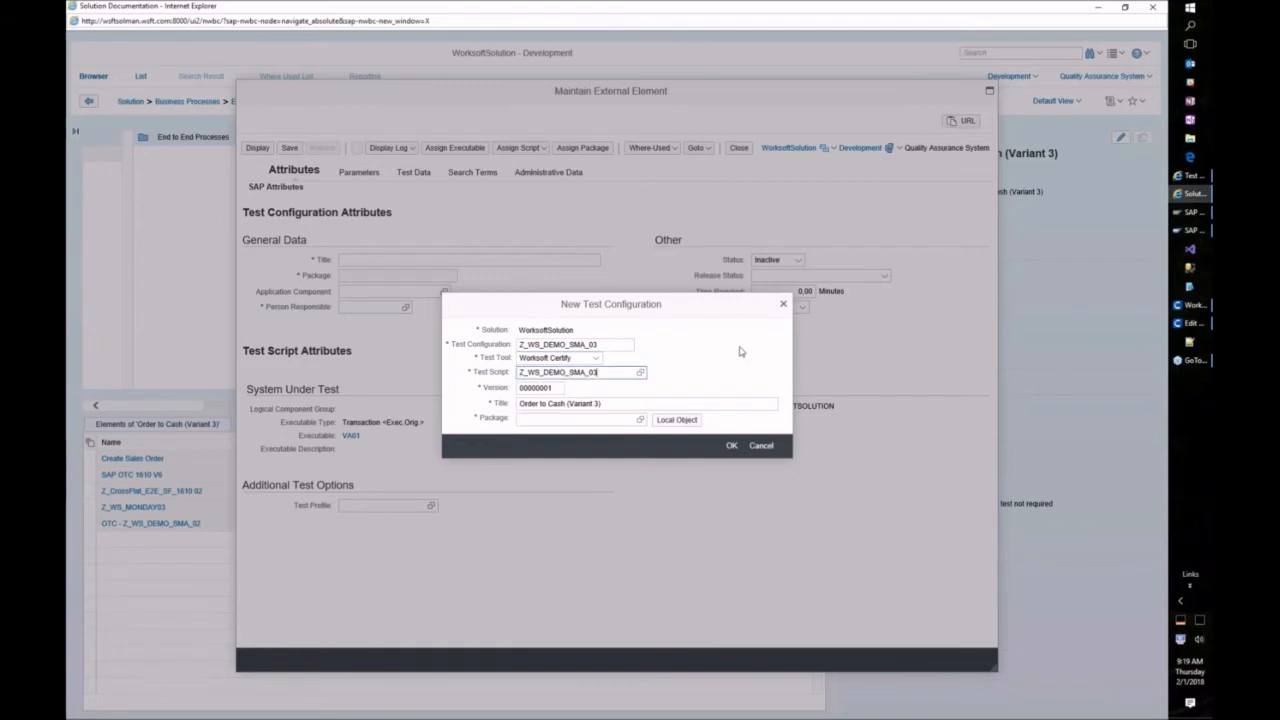
triple_click(612, 400)
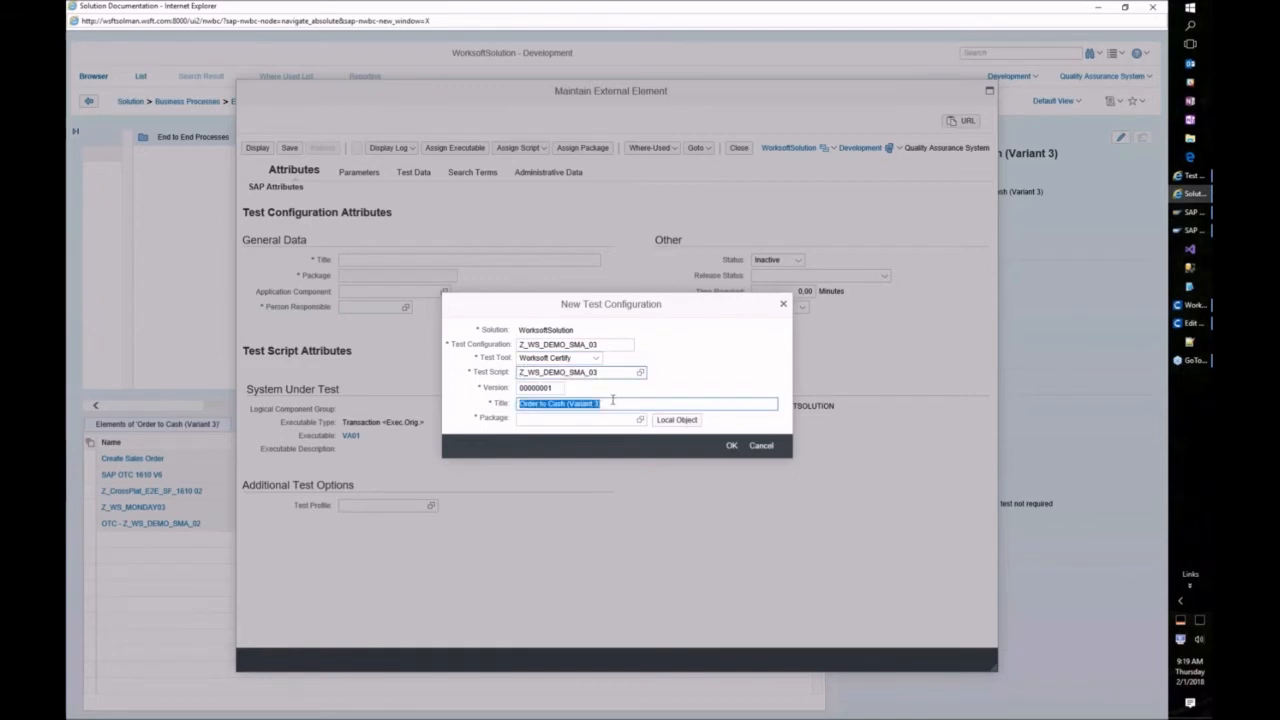
text(OTC -)
text(Z_WS_DEMO_SMA_03)
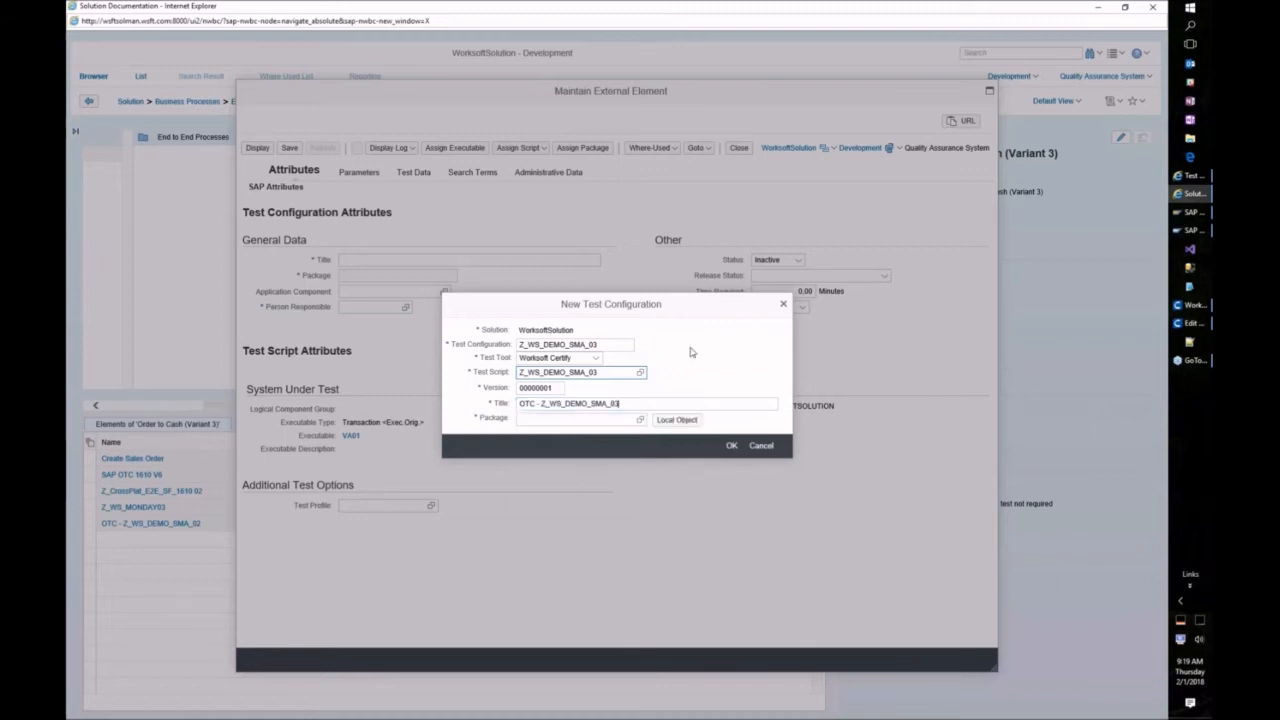
click(668, 421)
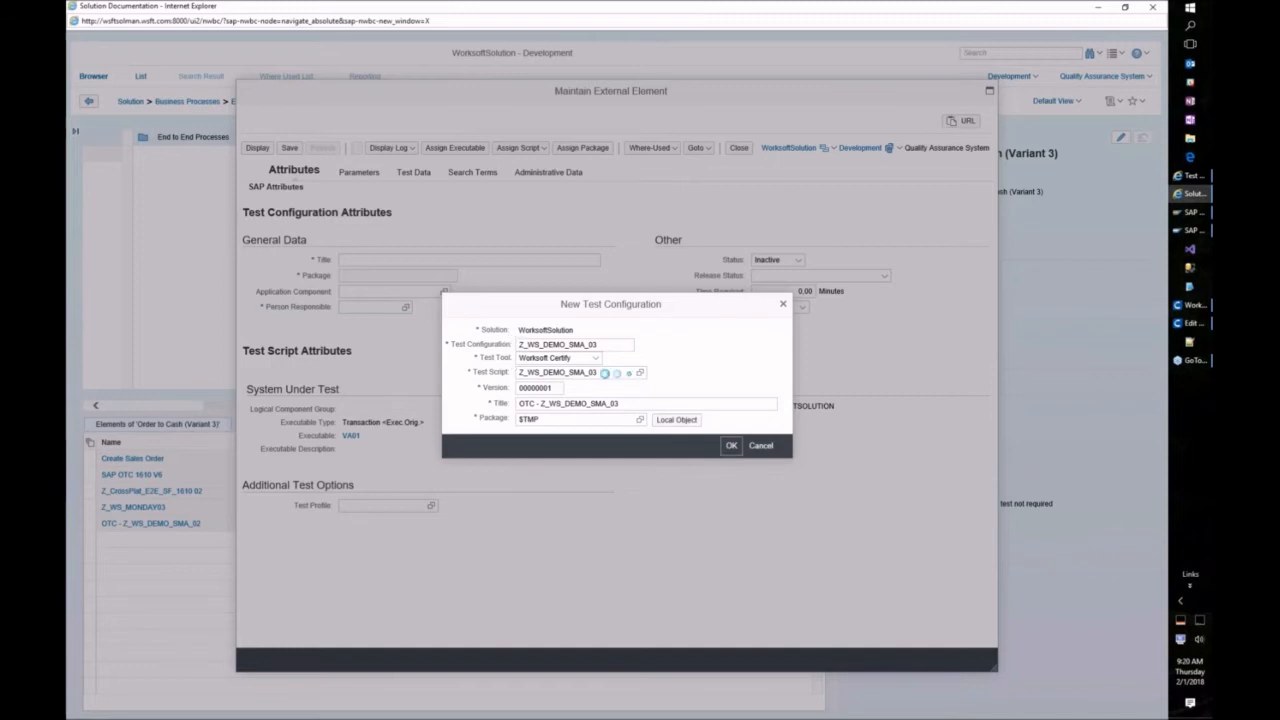
Step: Confirm the configuration and assign the ZERP VA01 Create Sales Order executable to it
click(671, 420)
click(493, 173)
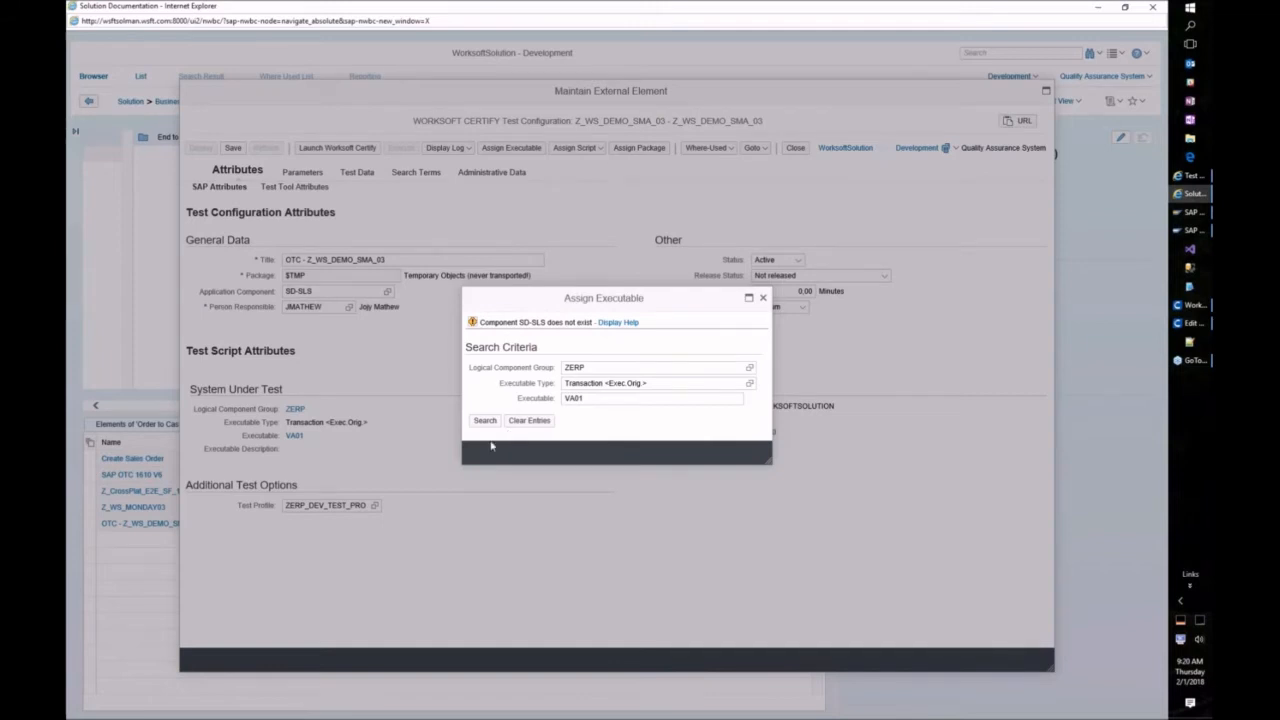
click(484, 421)
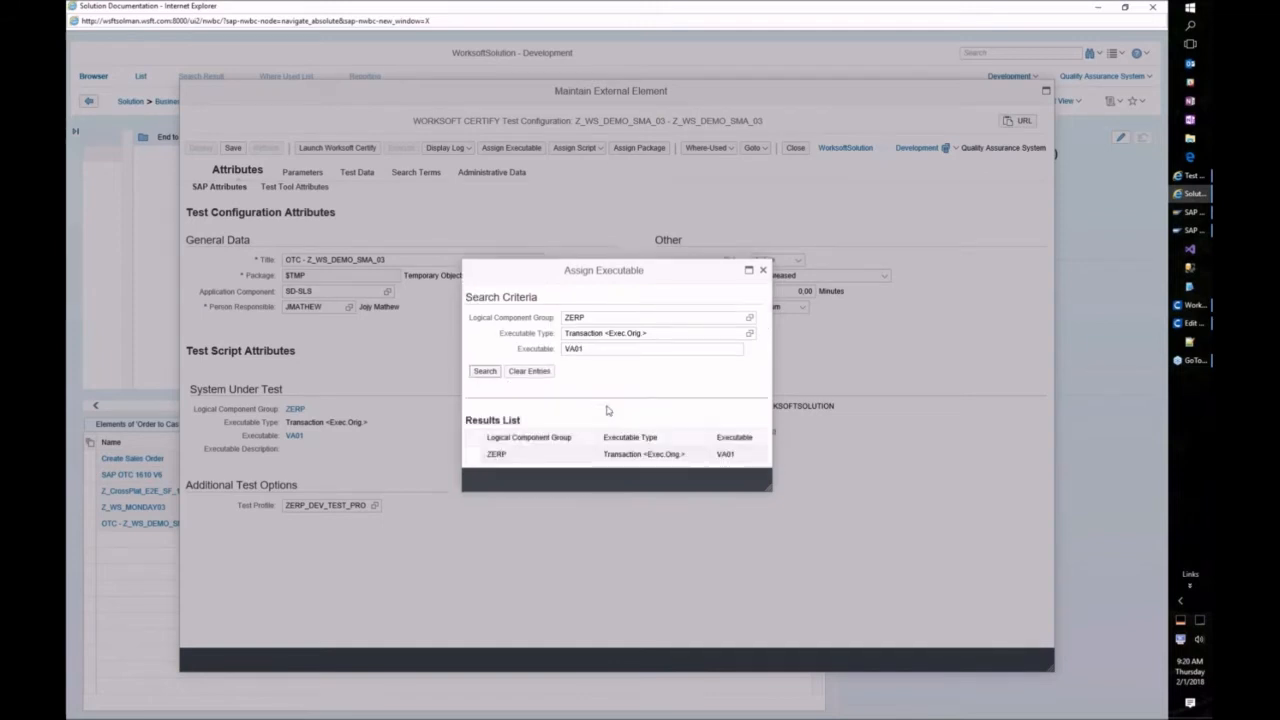
click(482, 457)
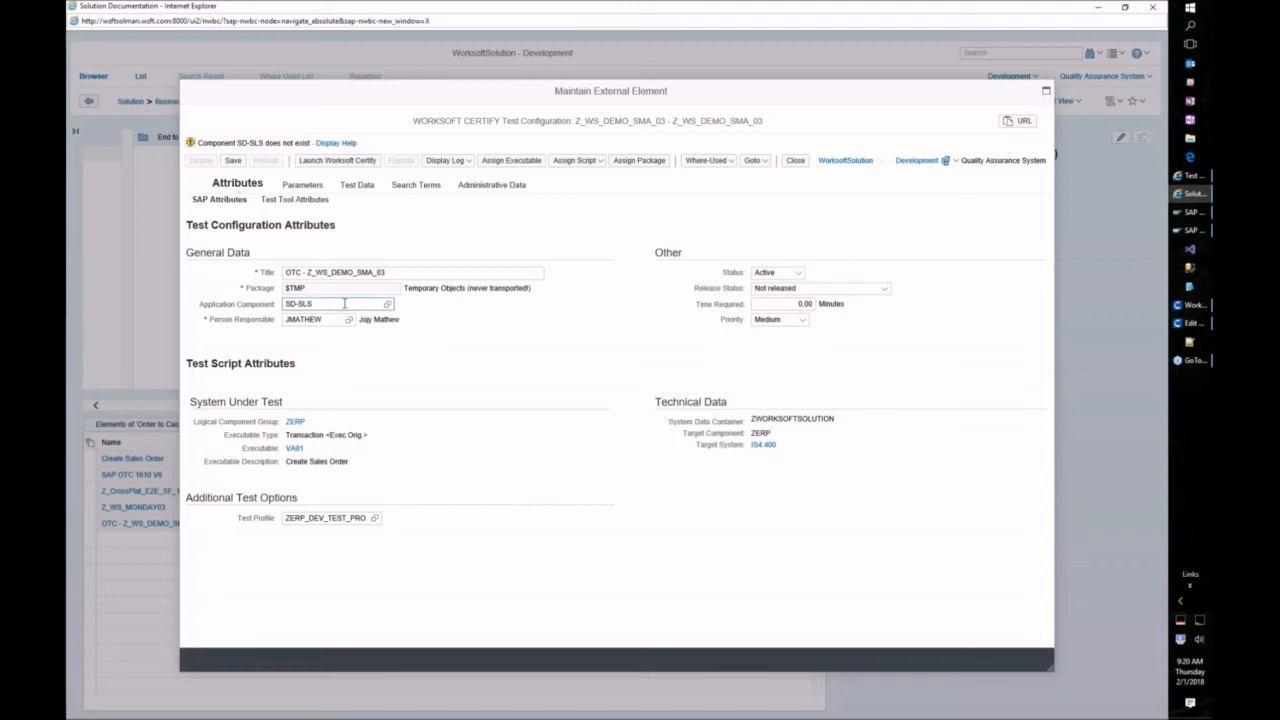
Step: Save the Z_WS_DEMO_SMA_03 test configuration from the Maintain External Element toolbar
click(232, 162)
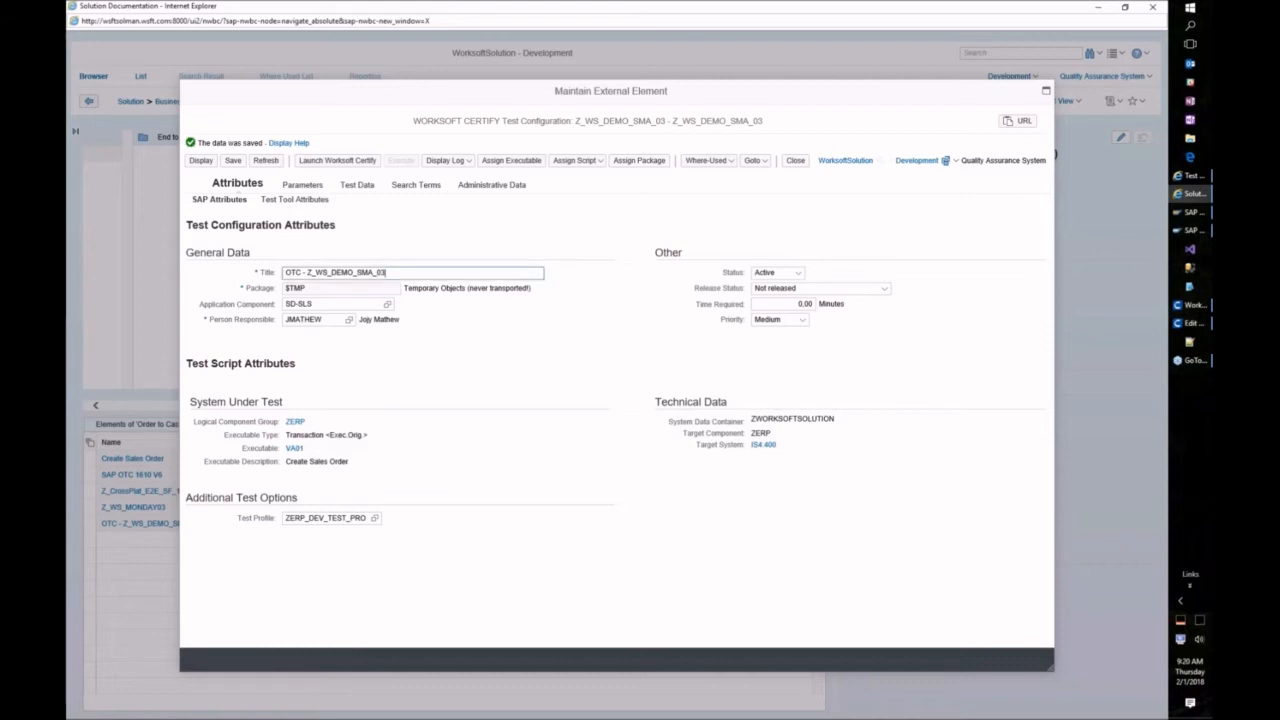
Step: Launch the configuration in Worksoft Certify and log in as admin with a cleared password and project SAP
click(337, 160)
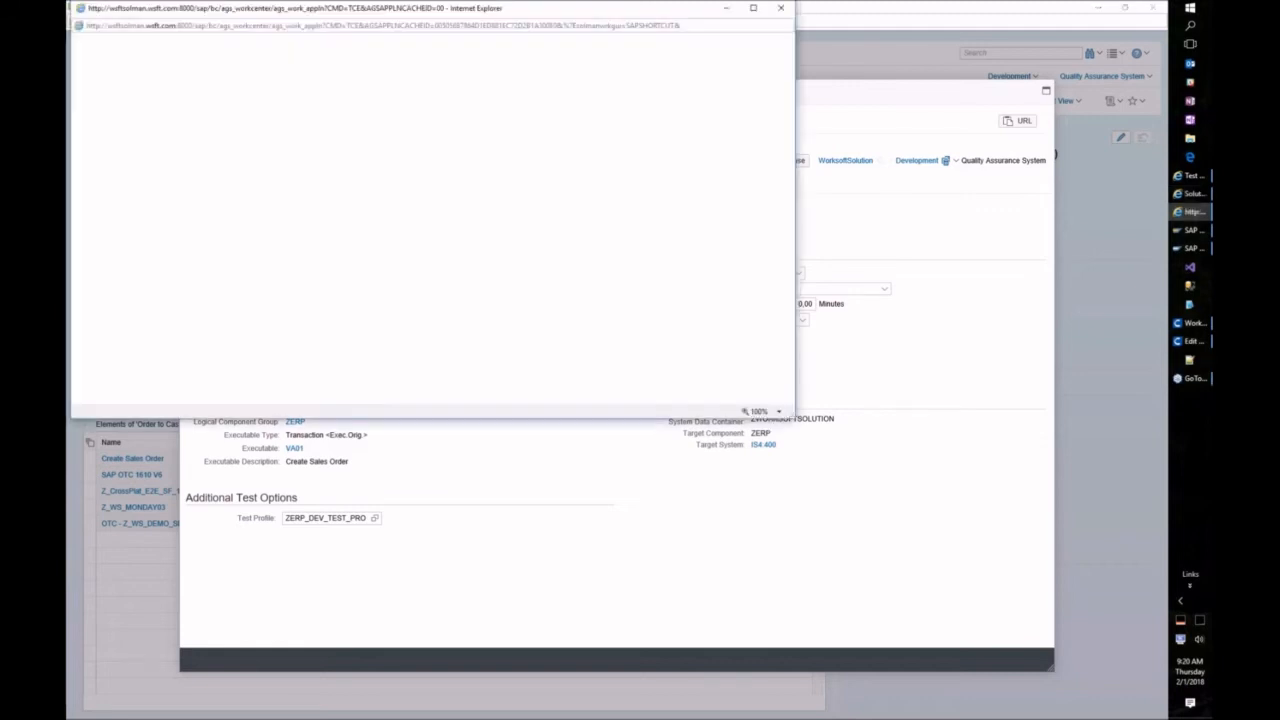
click(762, 708)
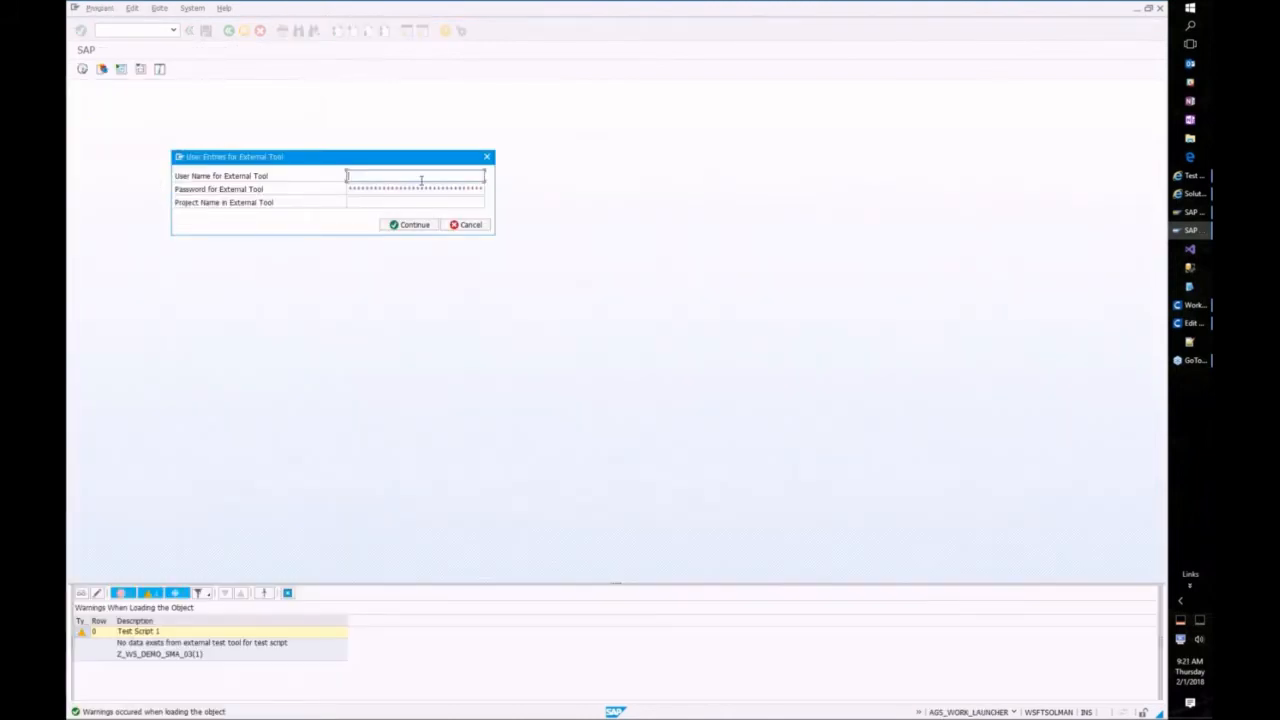
click(421, 179)
text(admin)
key(Tab)
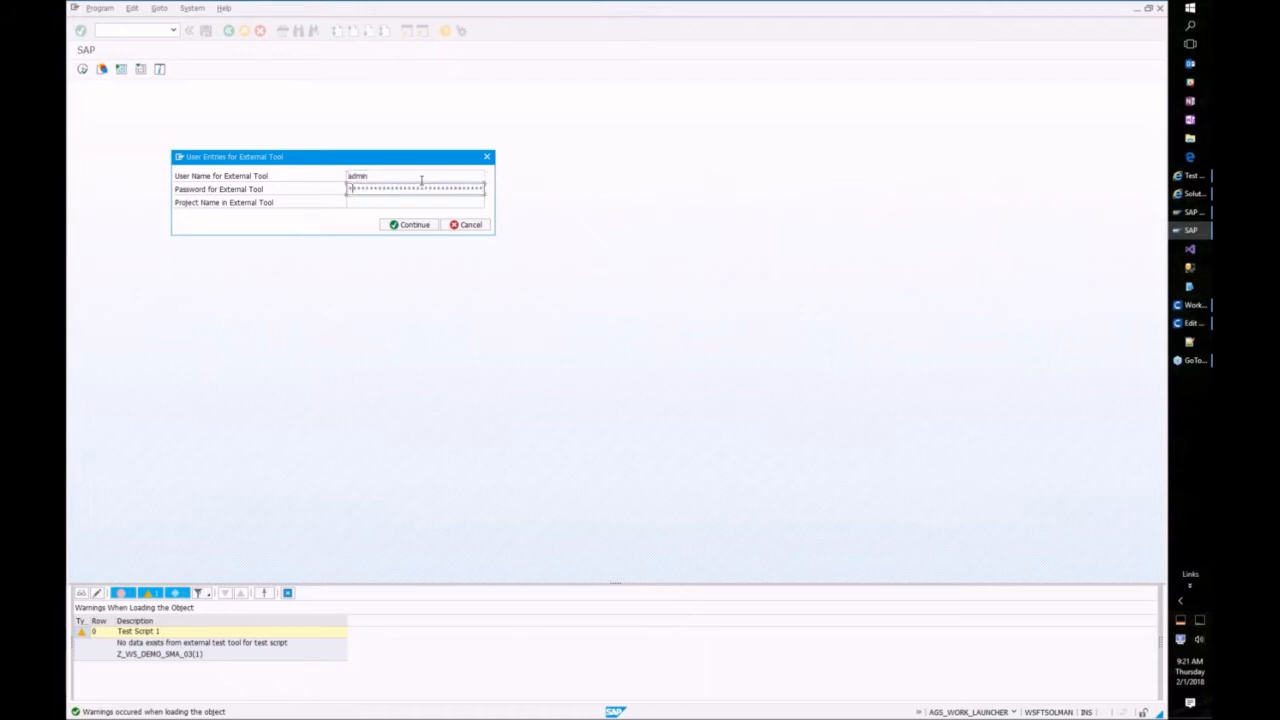
key(shift+Home)
key(BackSpace)
key(Tab)
text(SAP)
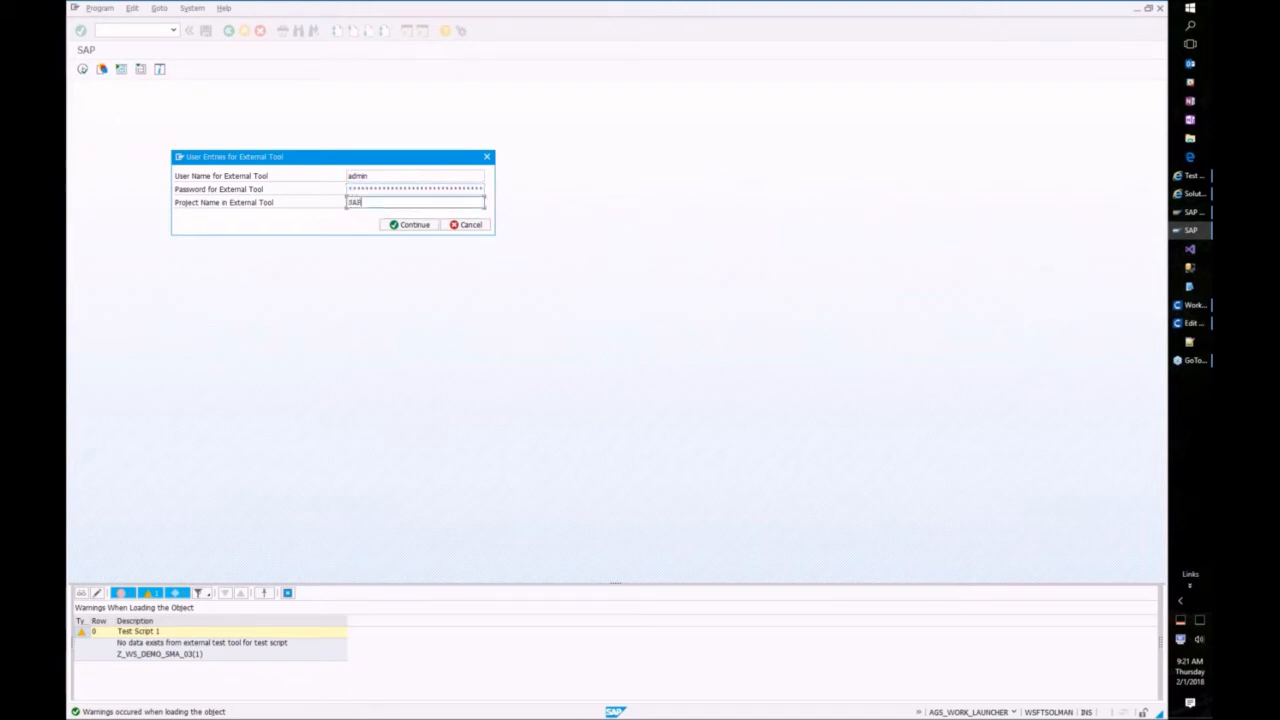
click(386, 226)
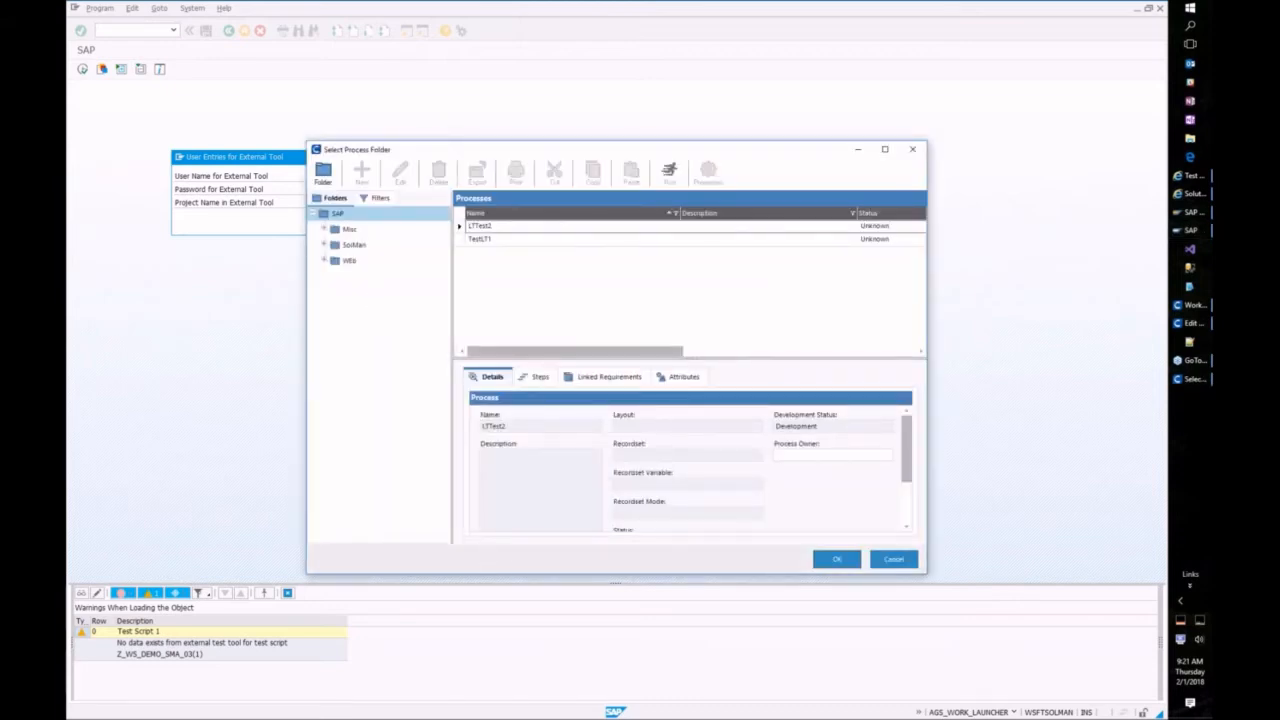
Step: Place new process Z_WS_DEMO_SMA_03_001 in the SolMan > Sales > Order folder and open it for editing
drag(455, 151, 430, 147)
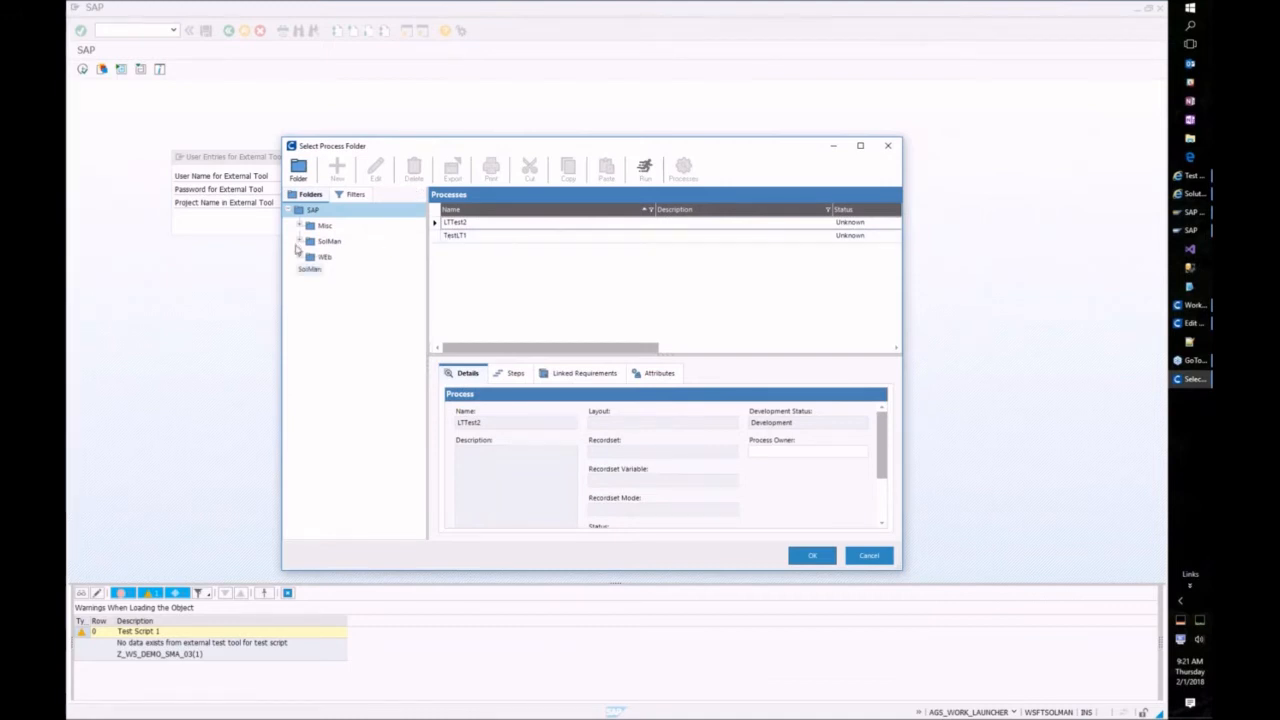
click(300, 242)
click(311, 257)
click(347, 272)
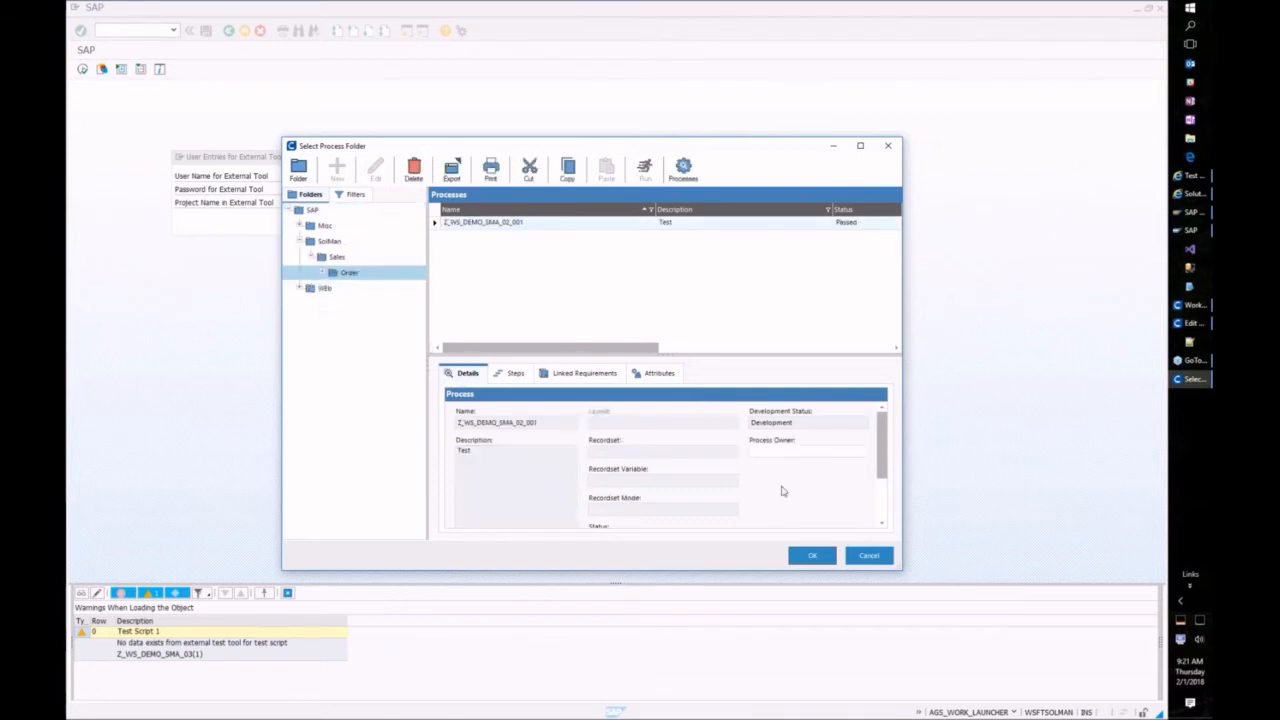
click(810, 556)
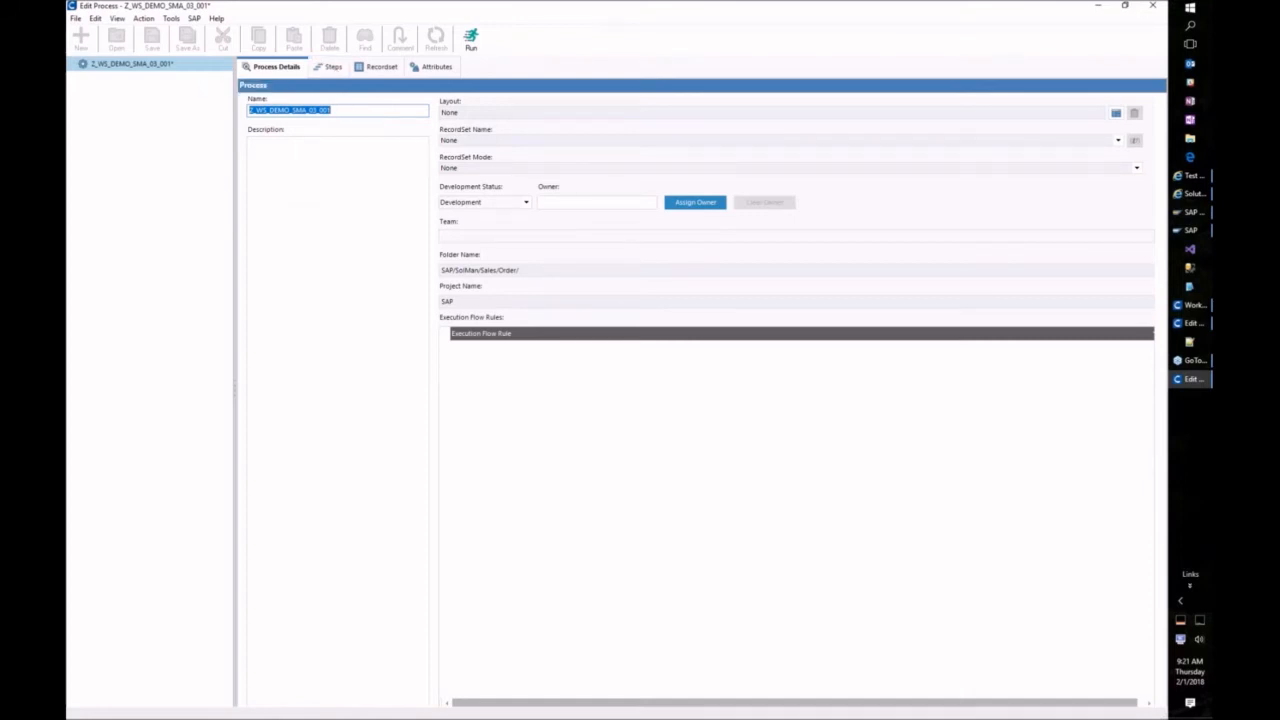
Step: On the Steps tab, add step 1 commented 'Test VA01' and insert a blank step 2 below it
click(335, 68)
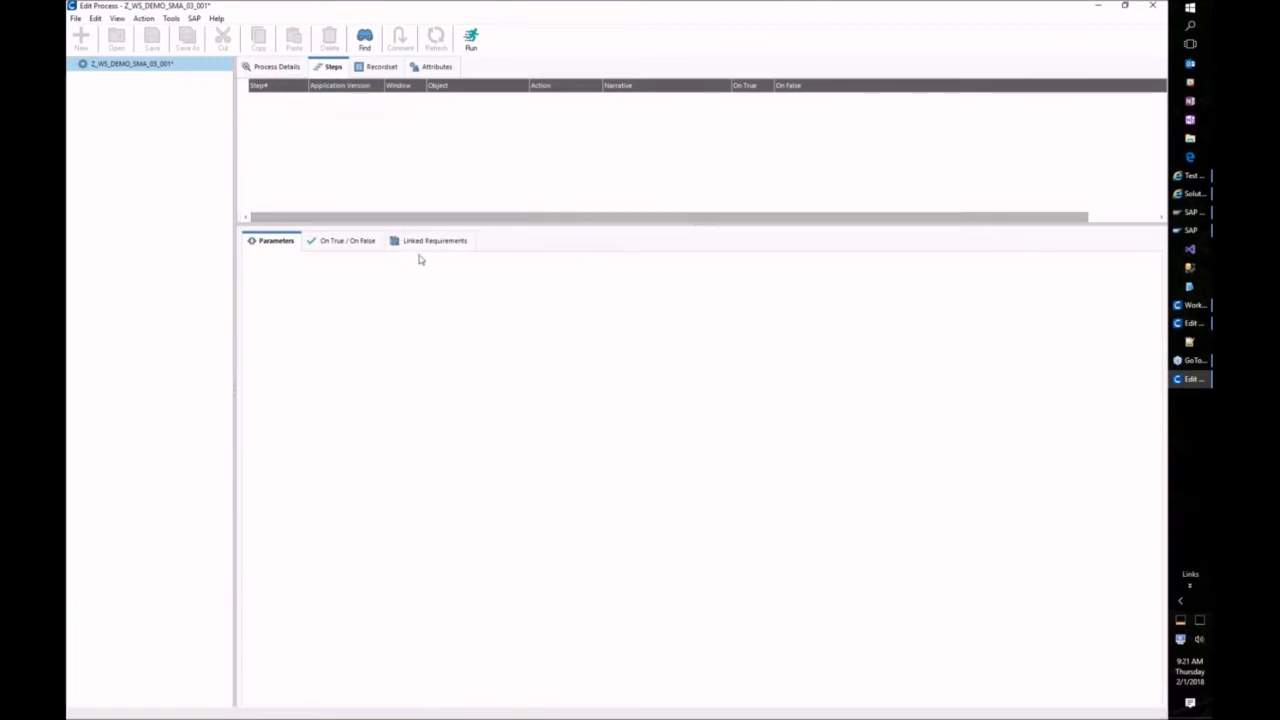
drag(417, 223, 418, 396)
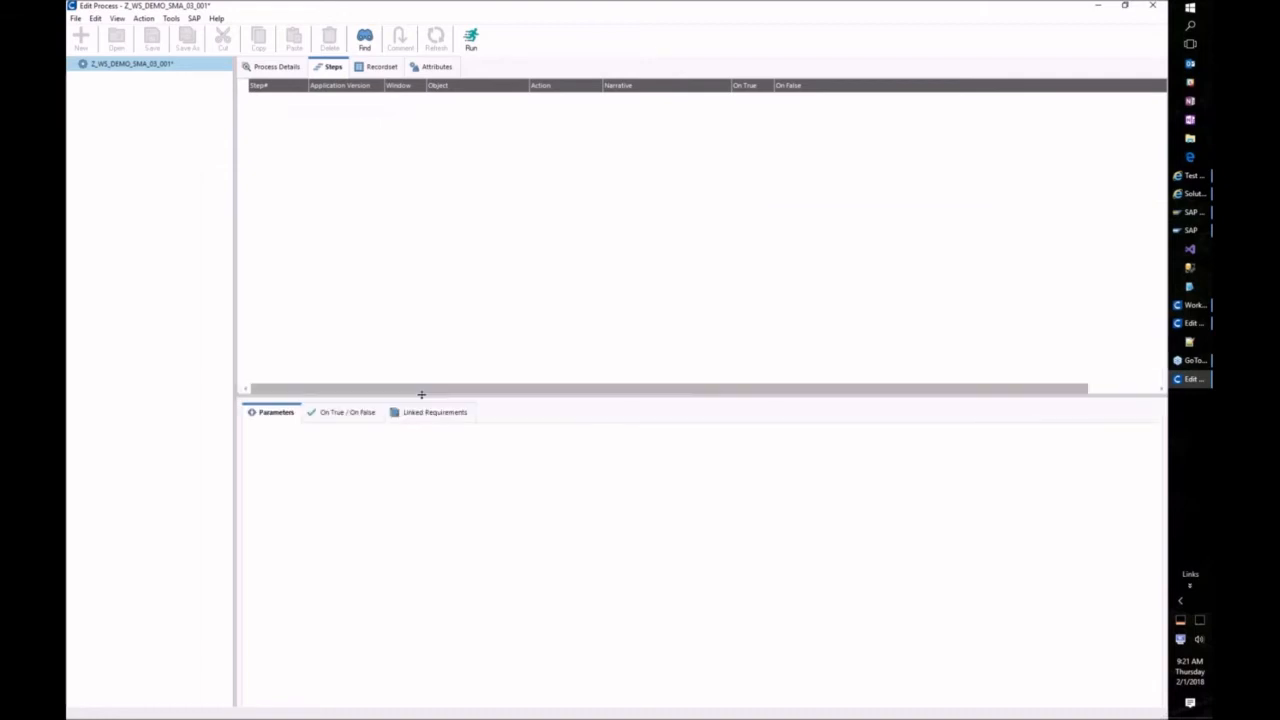
right_click(417, 198)
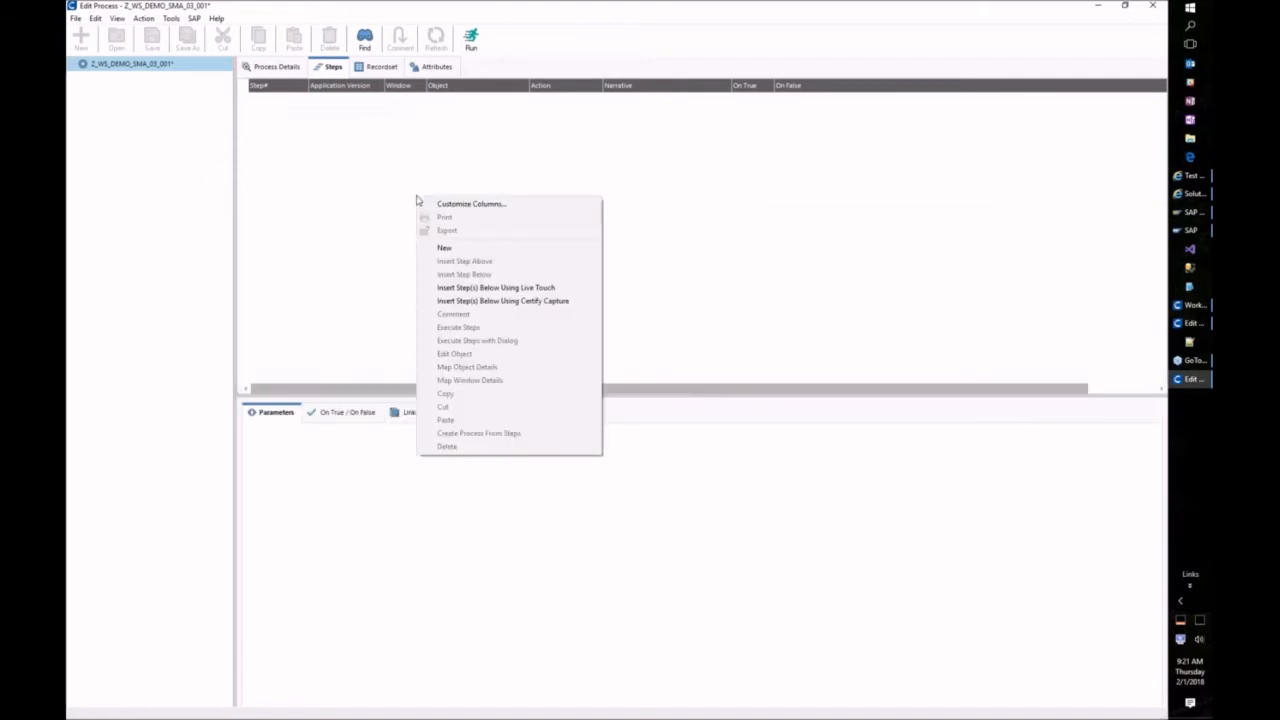
click(472, 249)
click(370, 519)
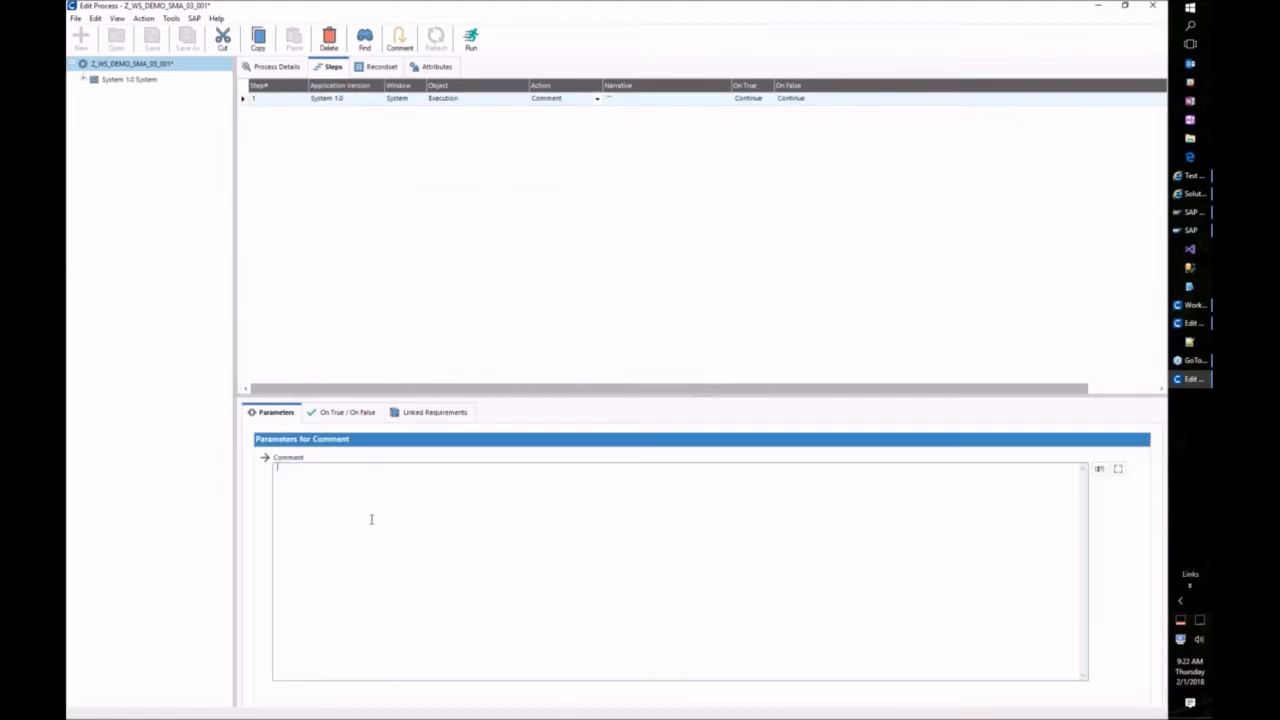
text(Test VA01)
click(334, 120)
right_click(327, 104)
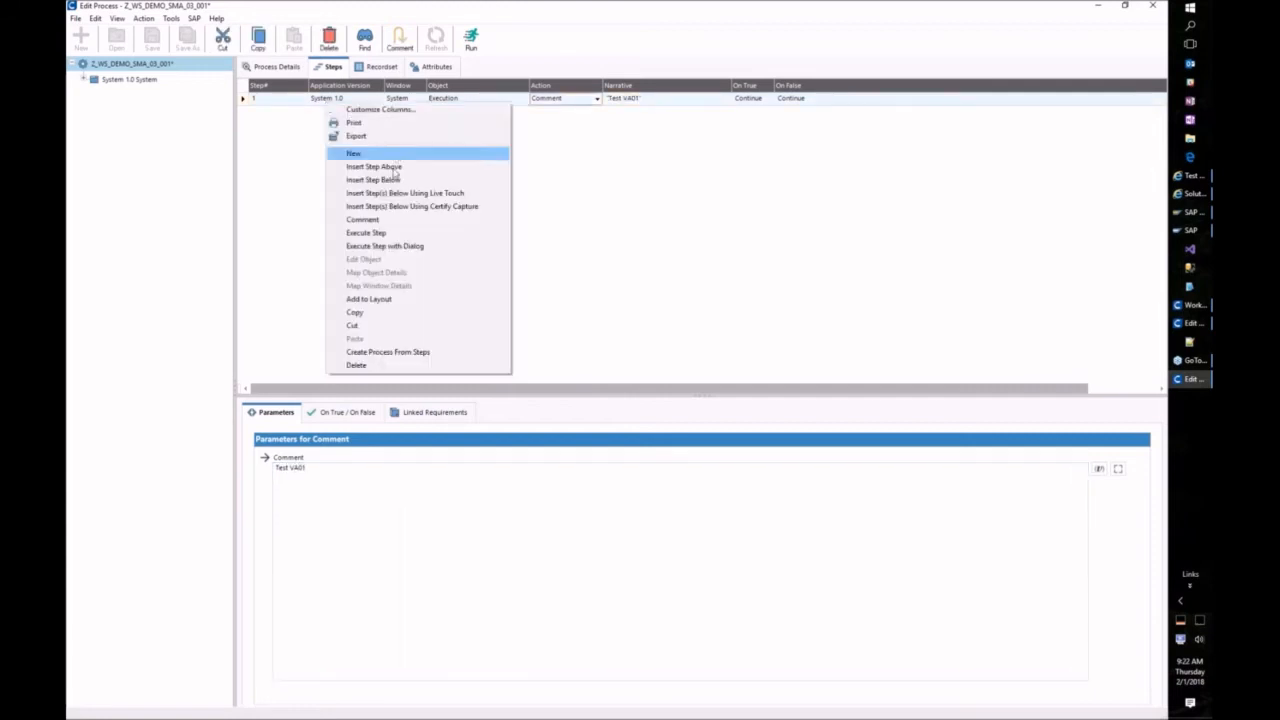
click(392, 180)
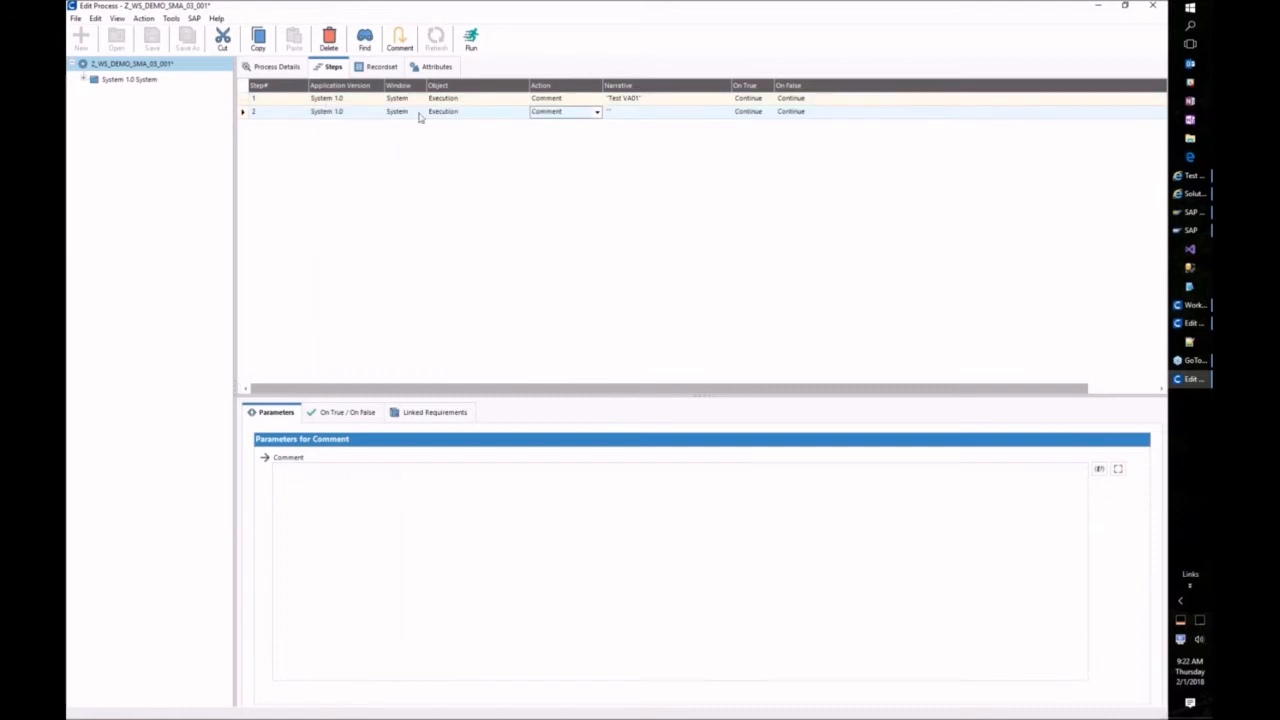
Step: Set step 2's window to Solman
click(523, 112)
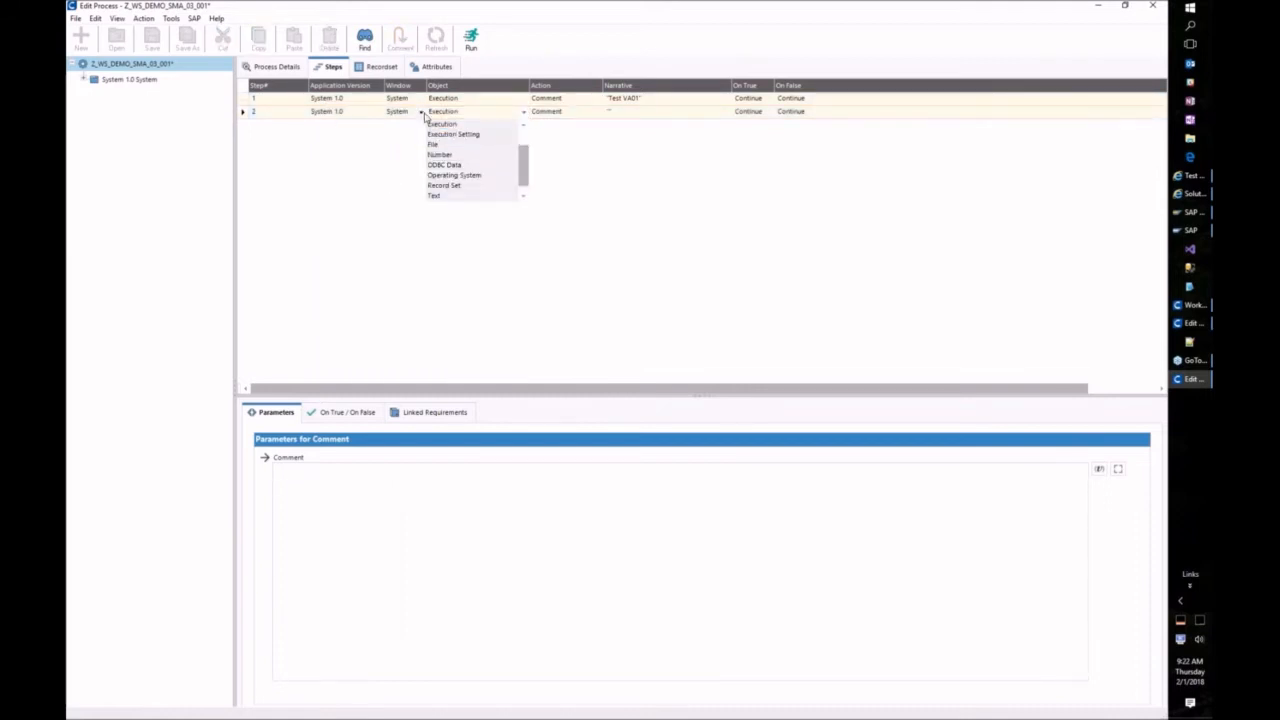
click(421, 112)
click(422, 114)
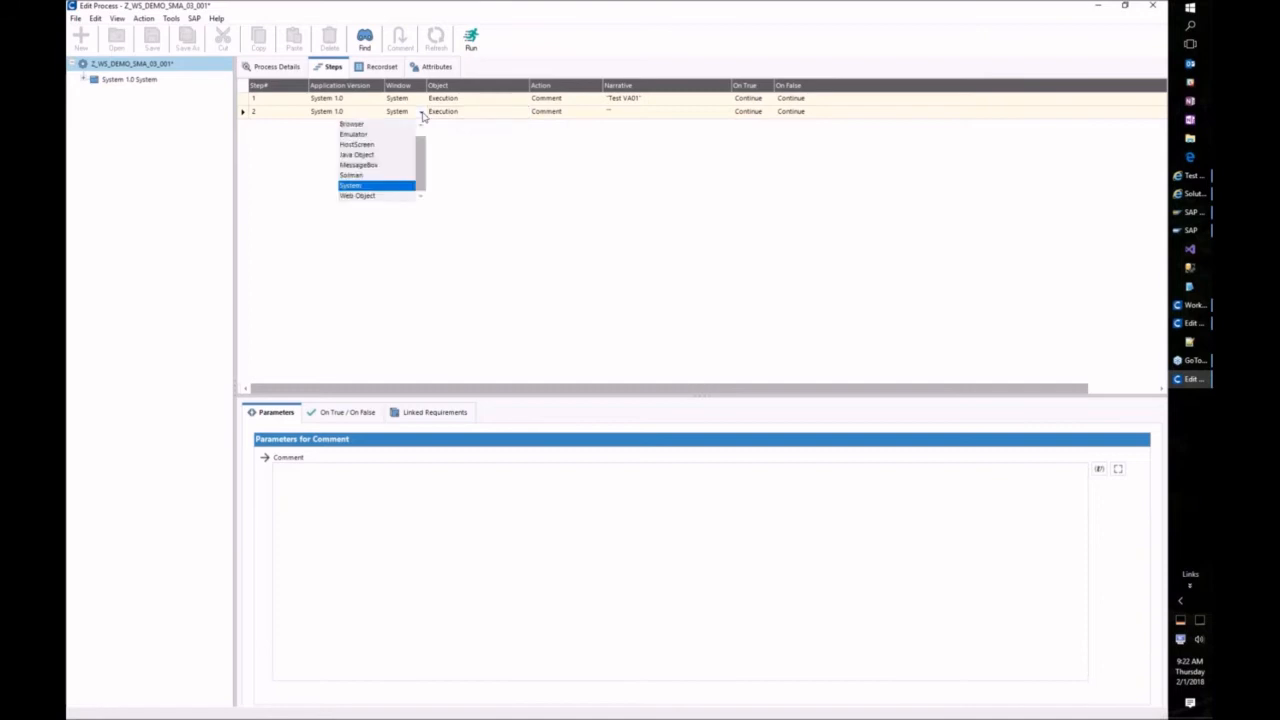
click(398, 175)
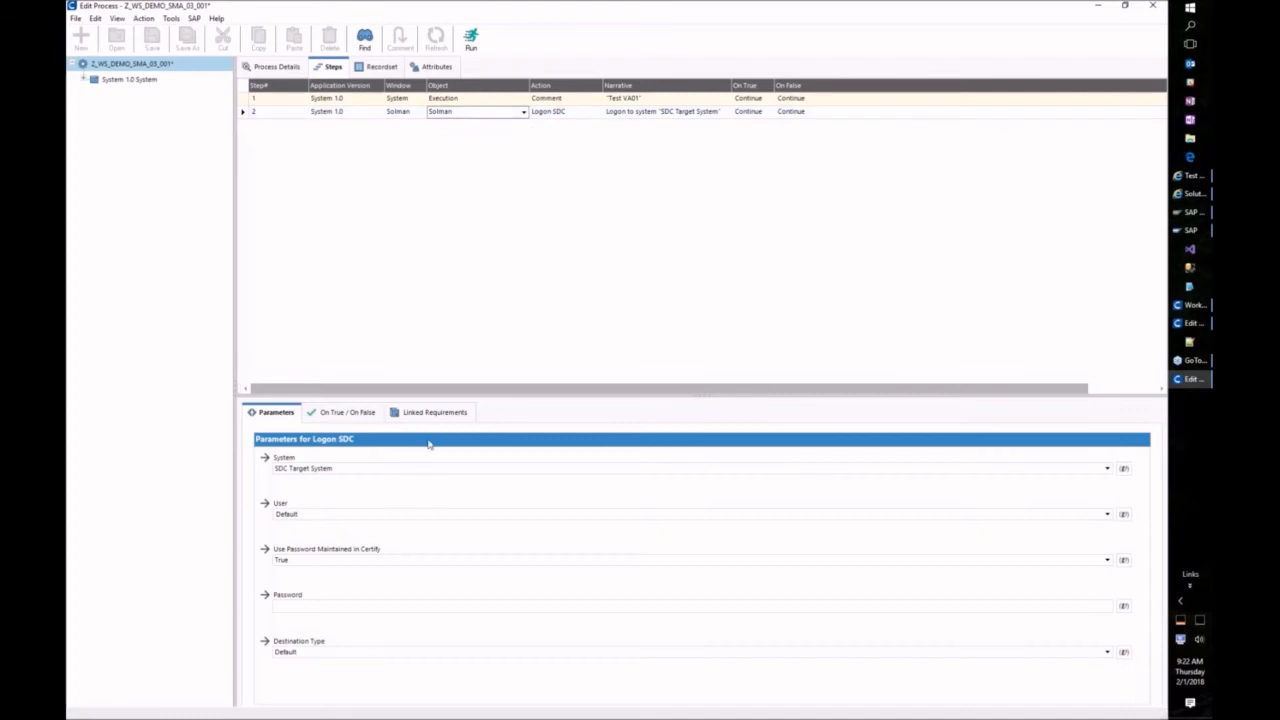
Step: Set Use Password Maintained in Certify to False and enter the logon password and user name
click(314, 563)
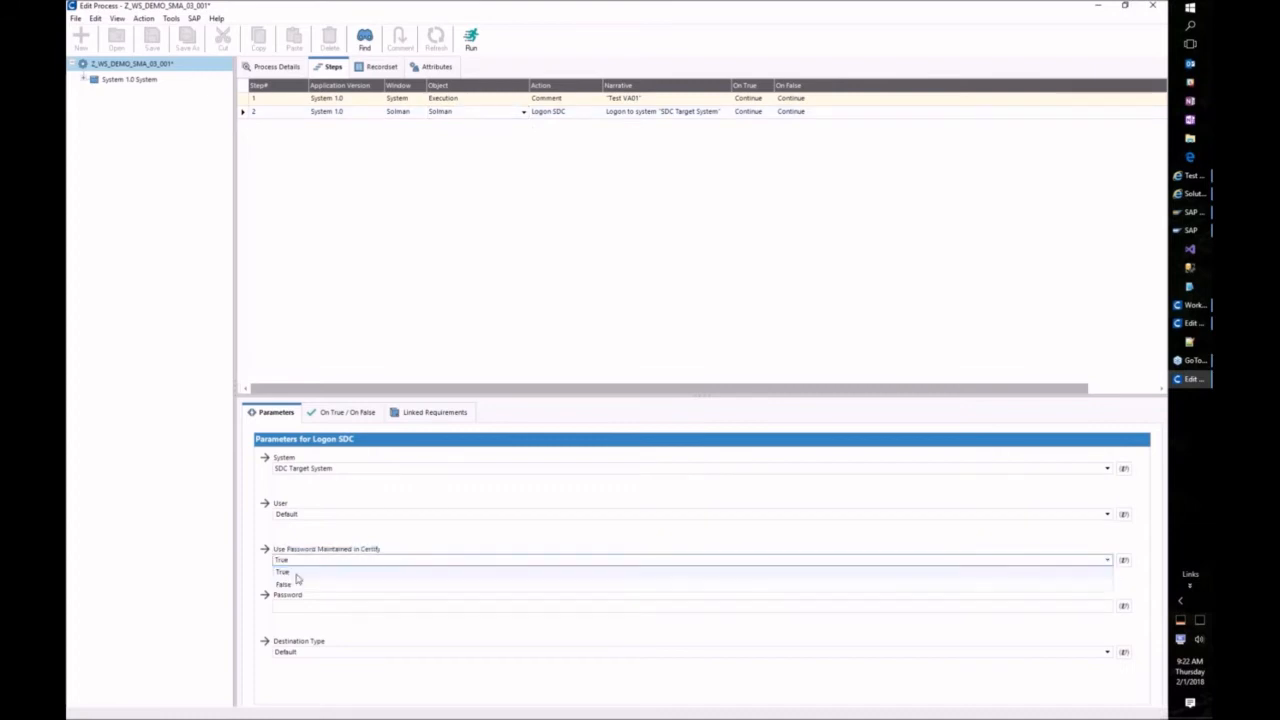
click(293, 585)
click(295, 605)
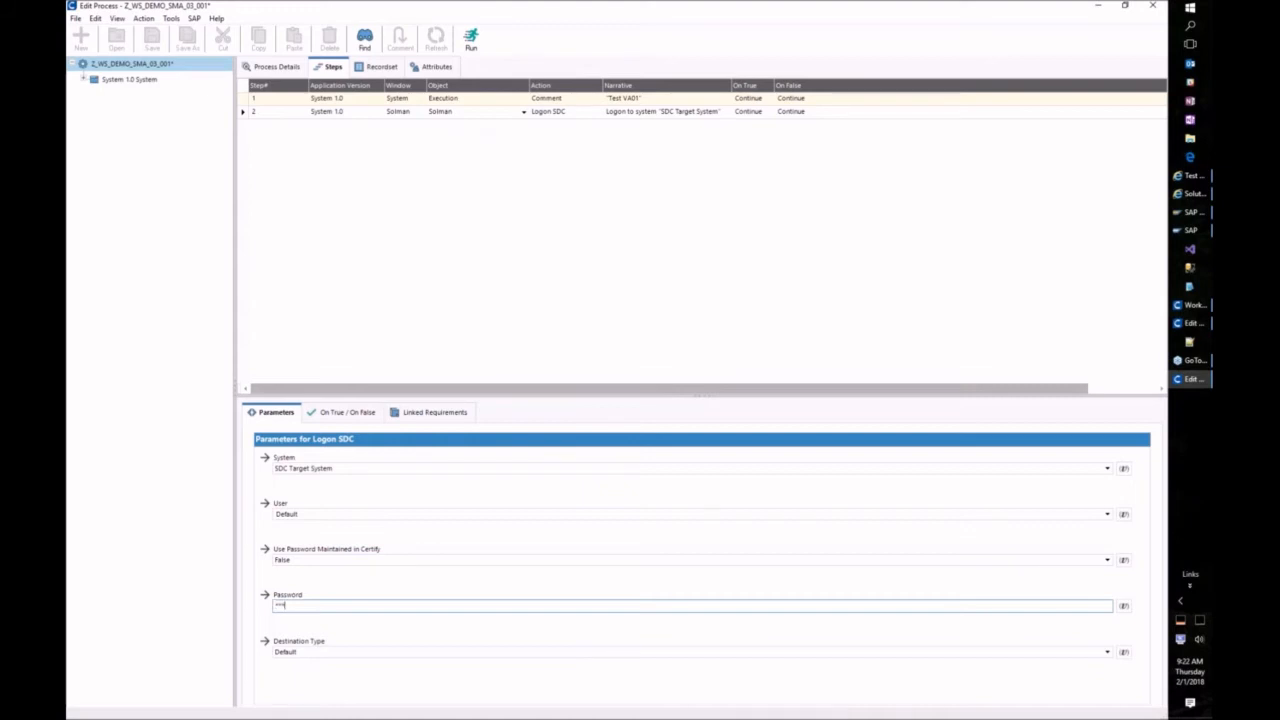
key(ctrl+a)
text(*)
click(330, 512)
key(ctrl+a)
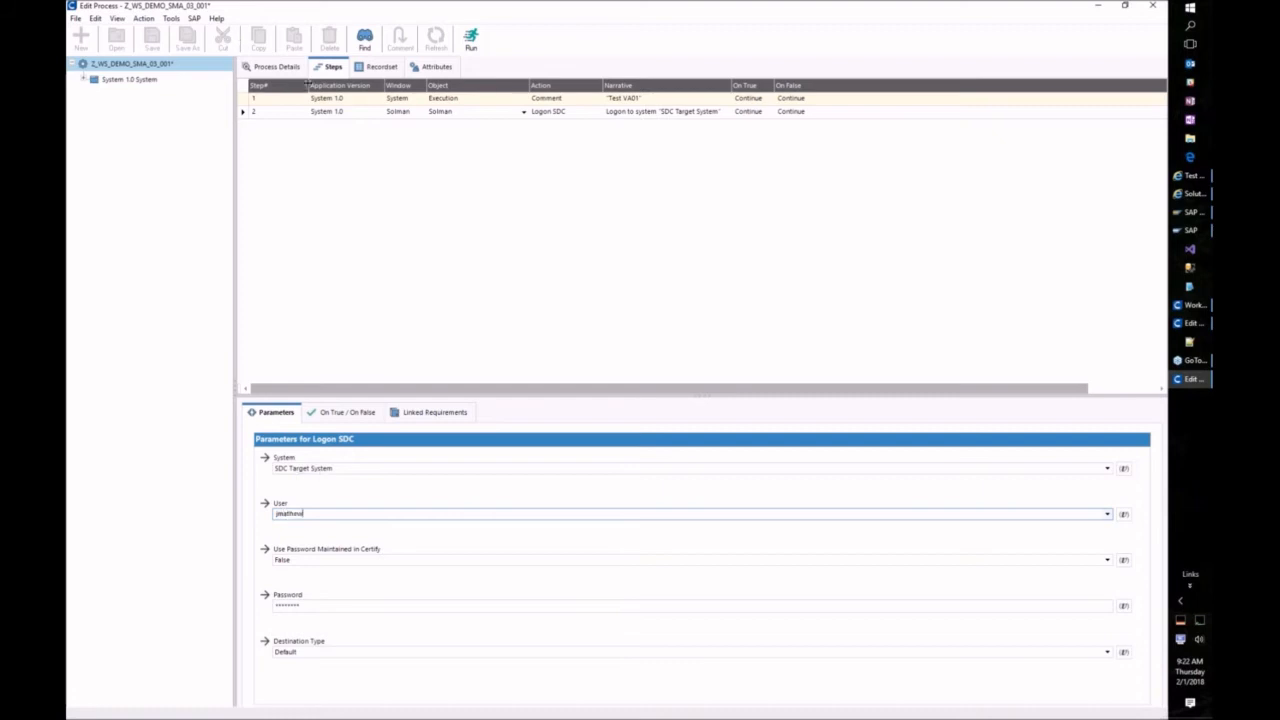
Step: Execute only the Logon SDC step, confirm the SAP Easy Access session, then return to step 2
right_click(340, 112)
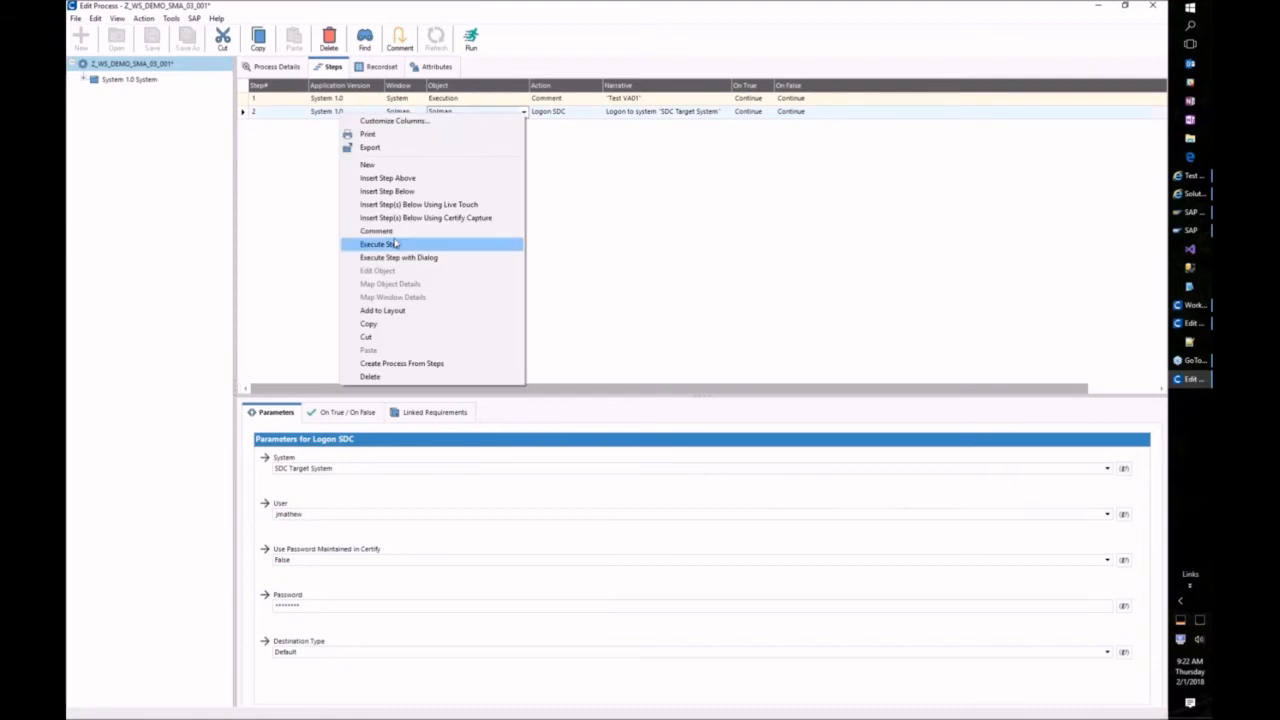
click(395, 244)
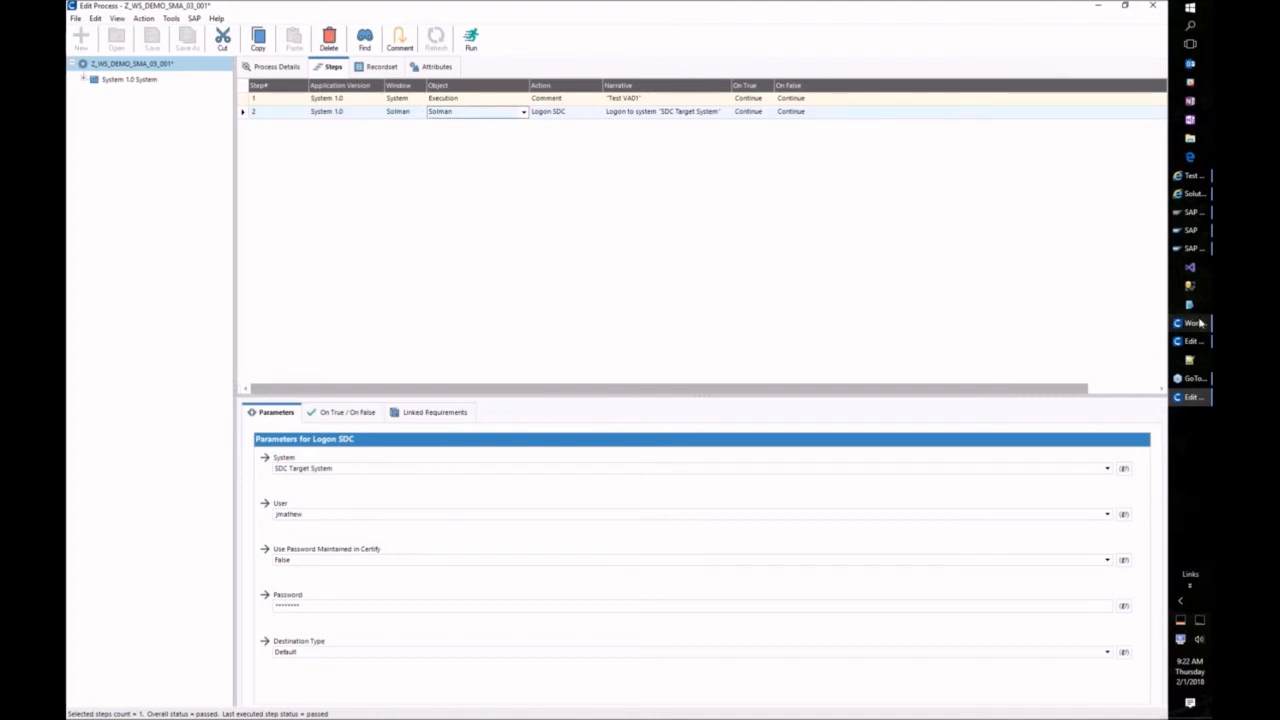
click(1190, 248)
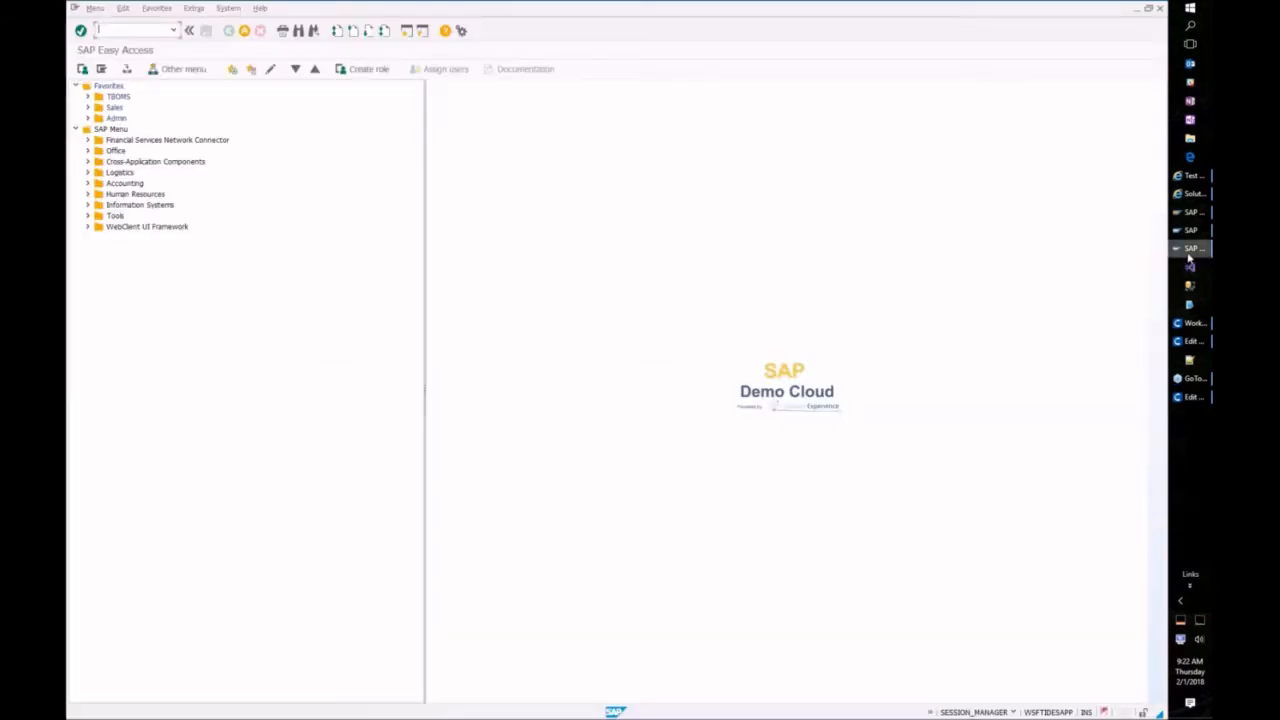
click(90, 108)
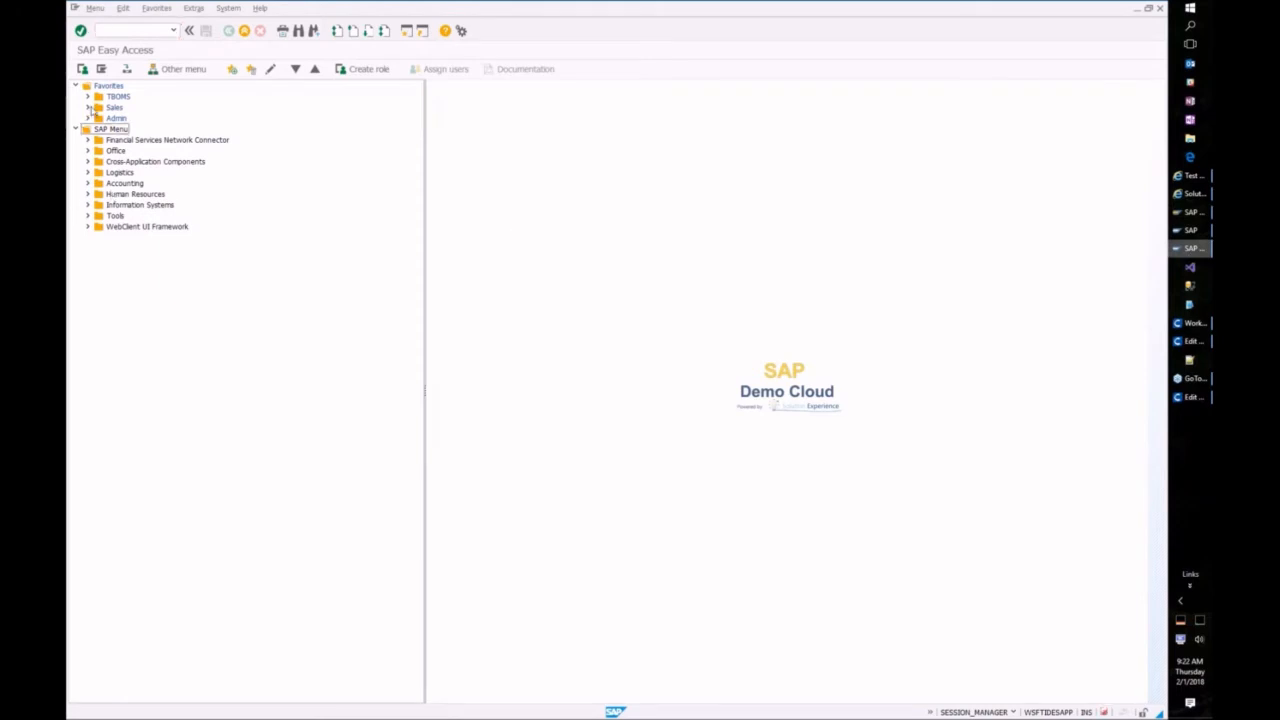
click(1187, 398)
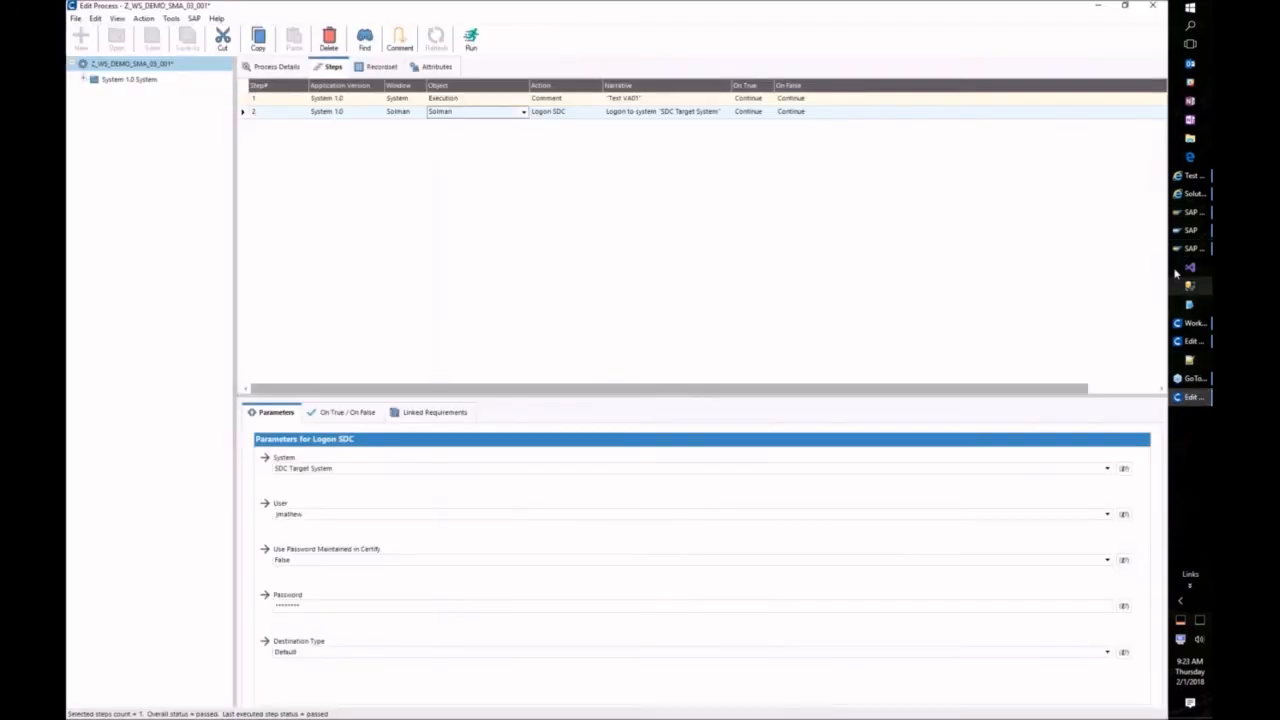
right_click(375, 120)
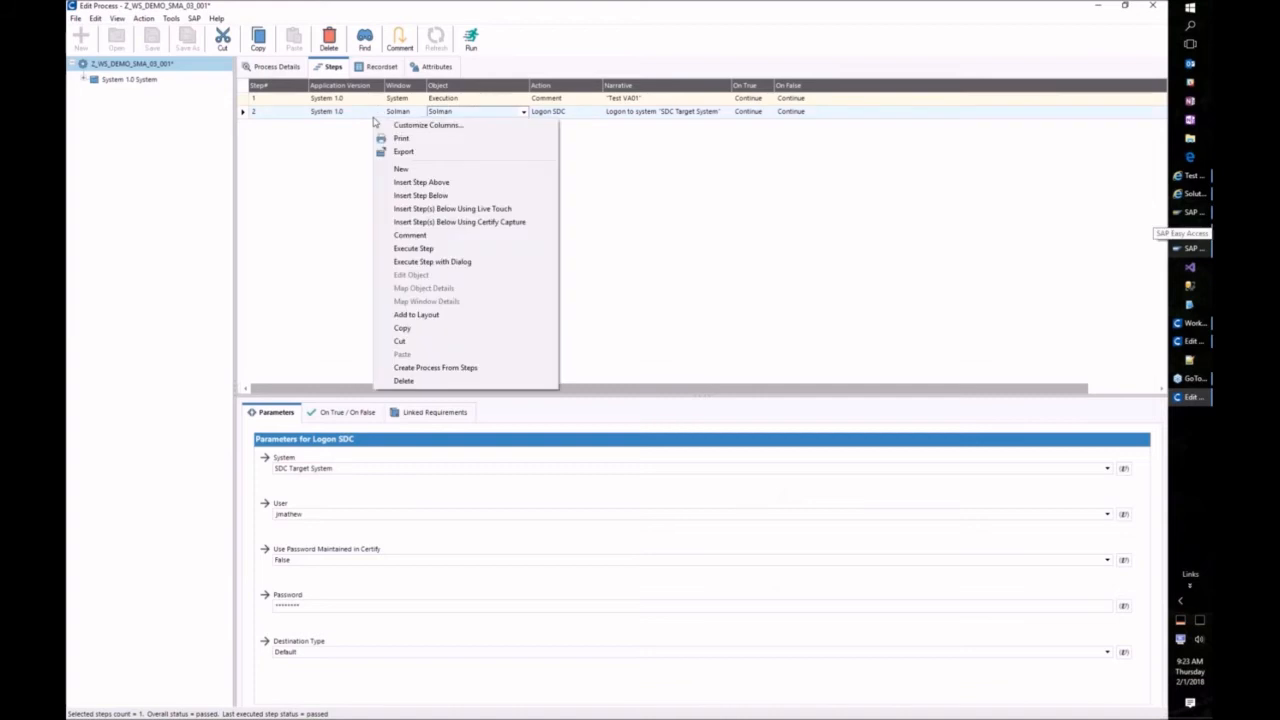
Step: Start a Certify capture below step 2 and launch transaction /nva01
click(458, 222)
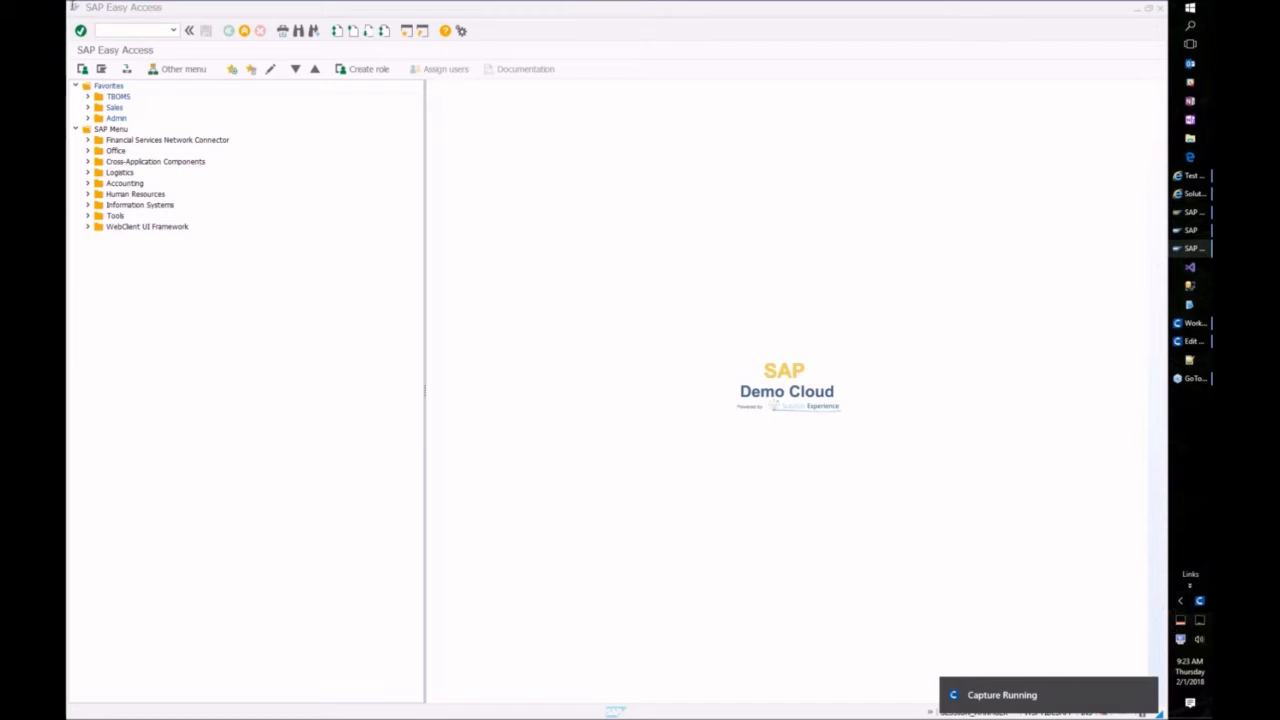
click(132, 30)
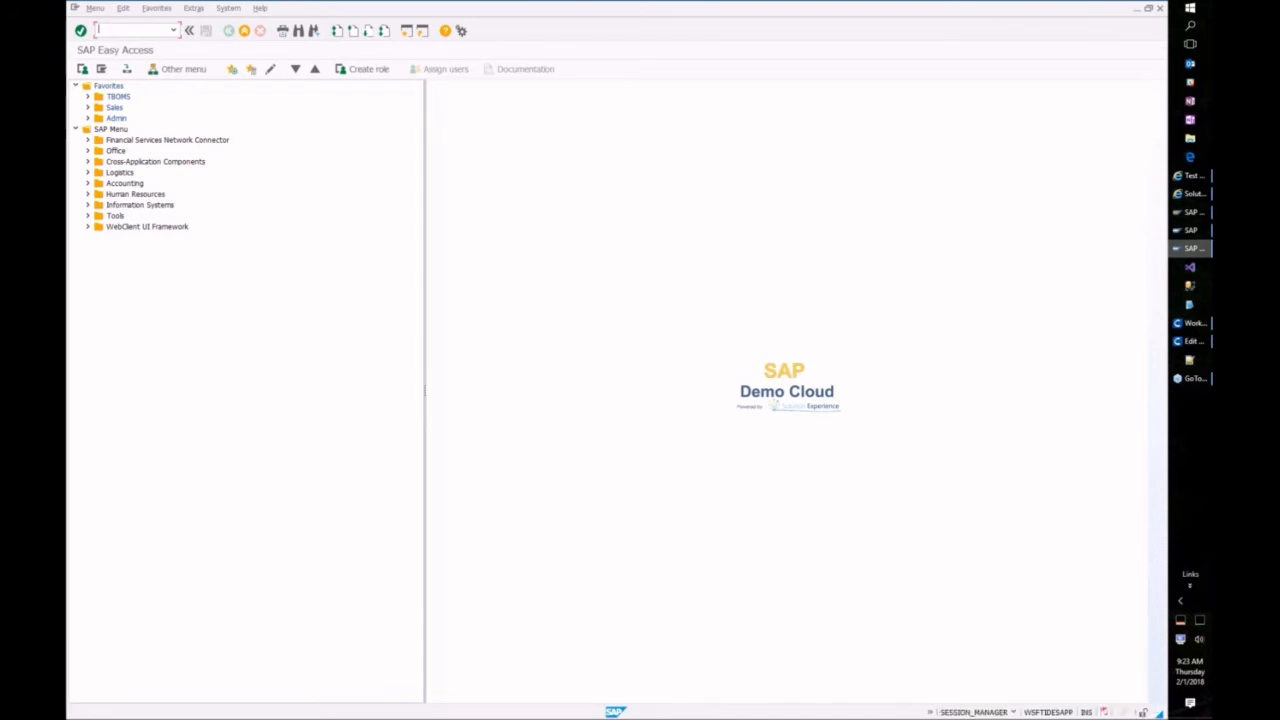
text(/nva01)
key(Return)
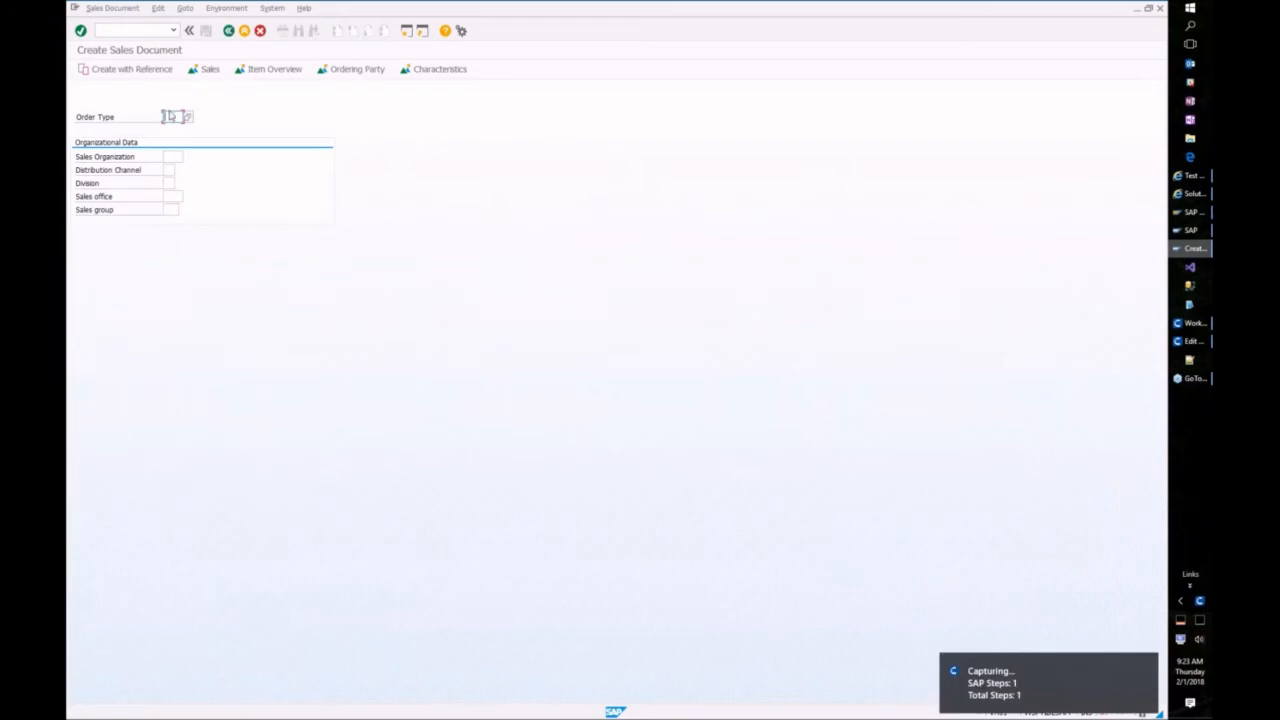
Step: Enter sales organization 3000, distribution channel 10 and sold-to party 4050
key(Tab)
text(3000)
key(Tab)
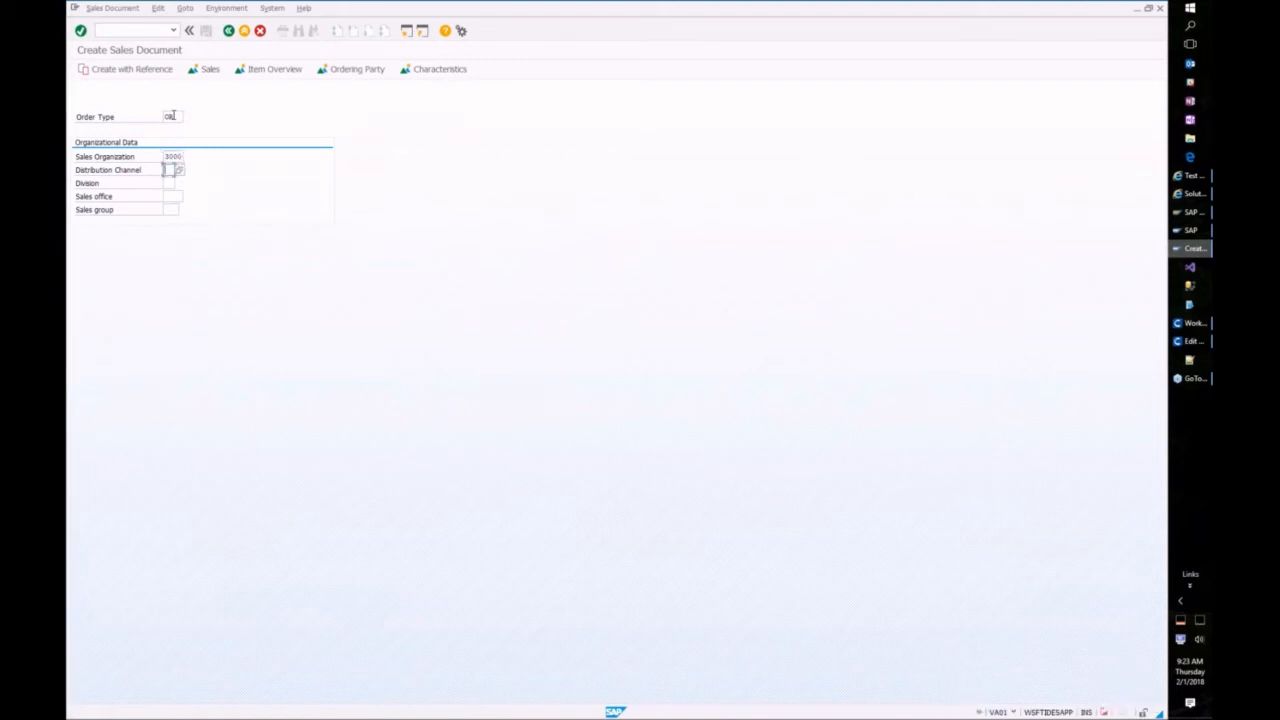
text(10)
key(Return)
text(4050)
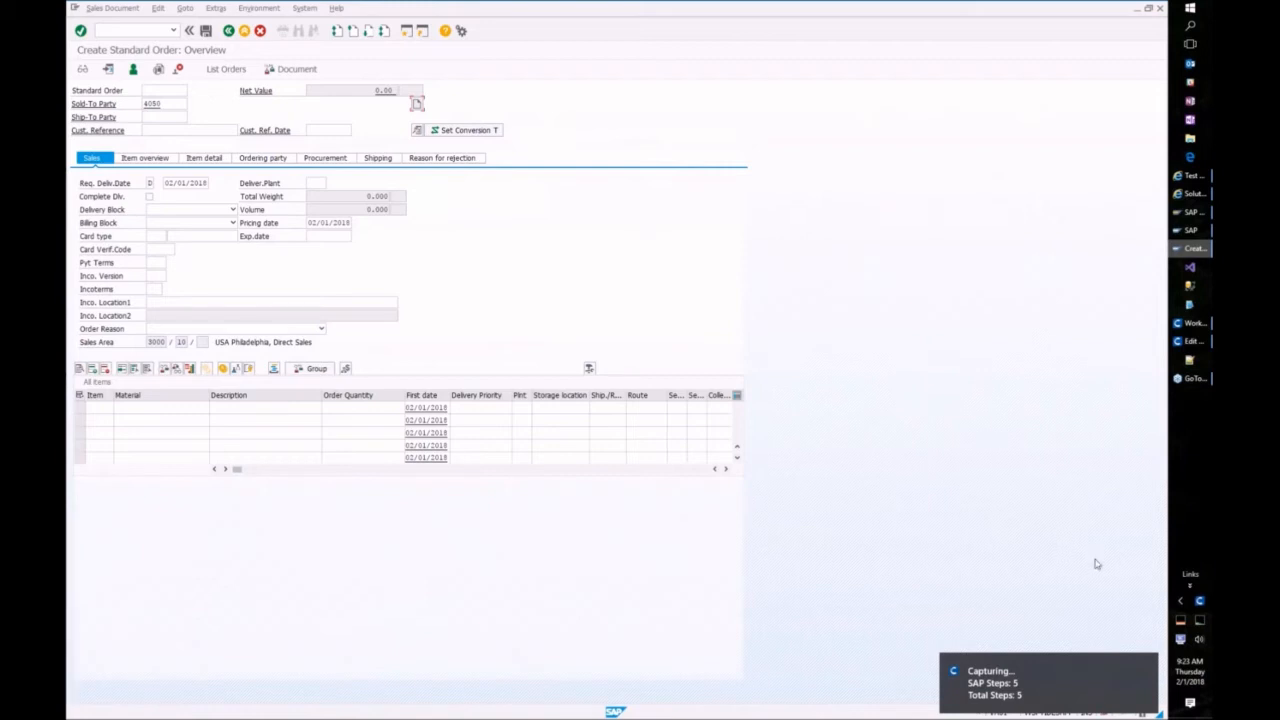
right_click(1200, 604)
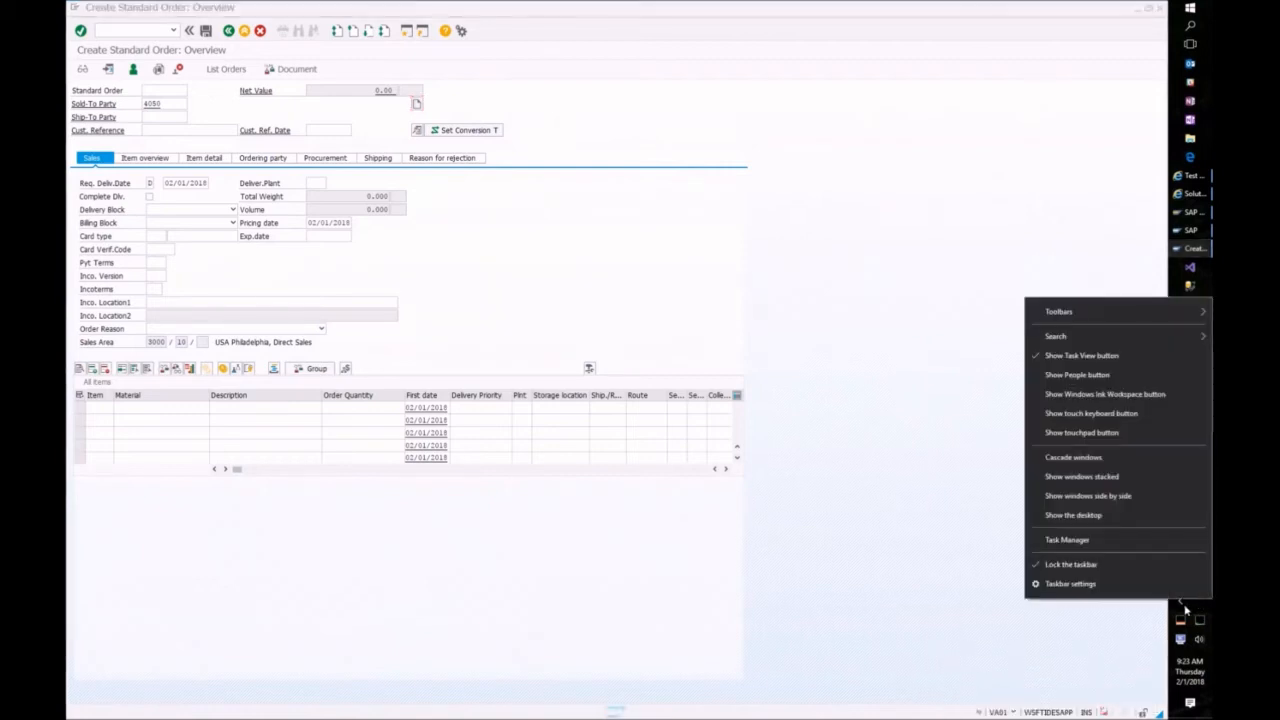
Step: Stop the capture, import the captured SAP steps, and widen the Narrative column
click(1181, 602)
right_click(1058, 650)
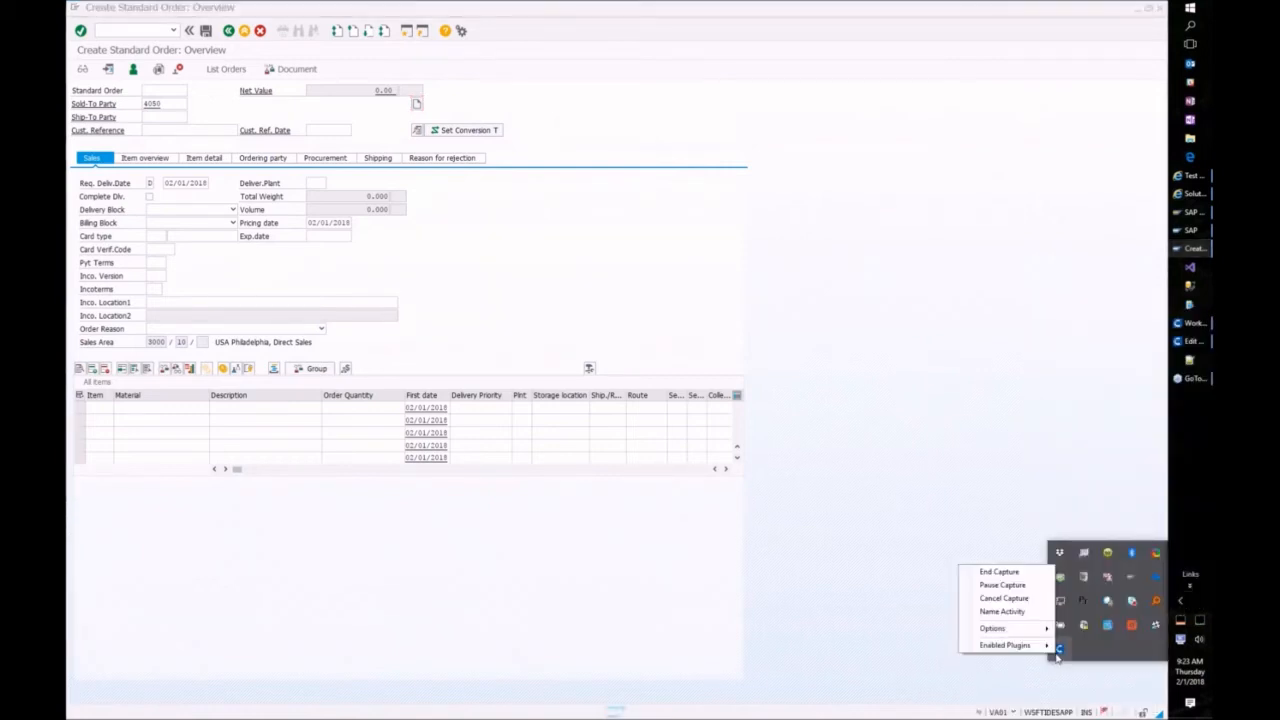
click(995, 577)
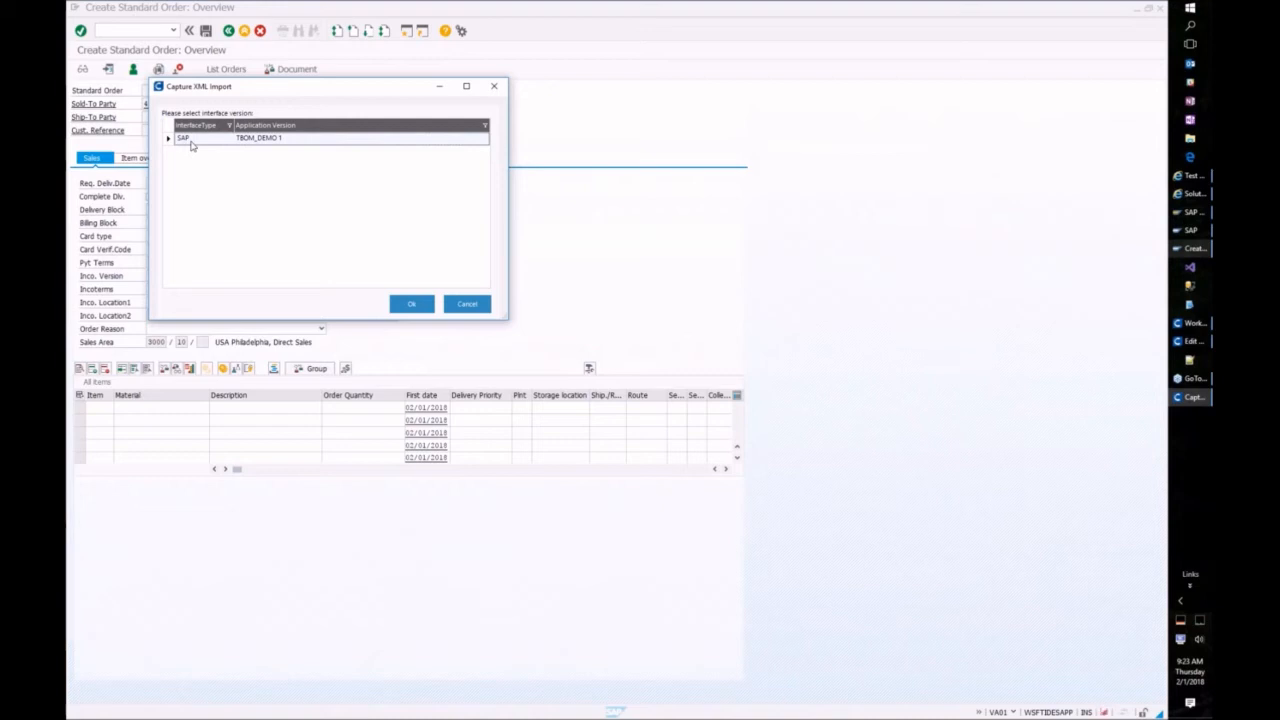
click(411, 304)
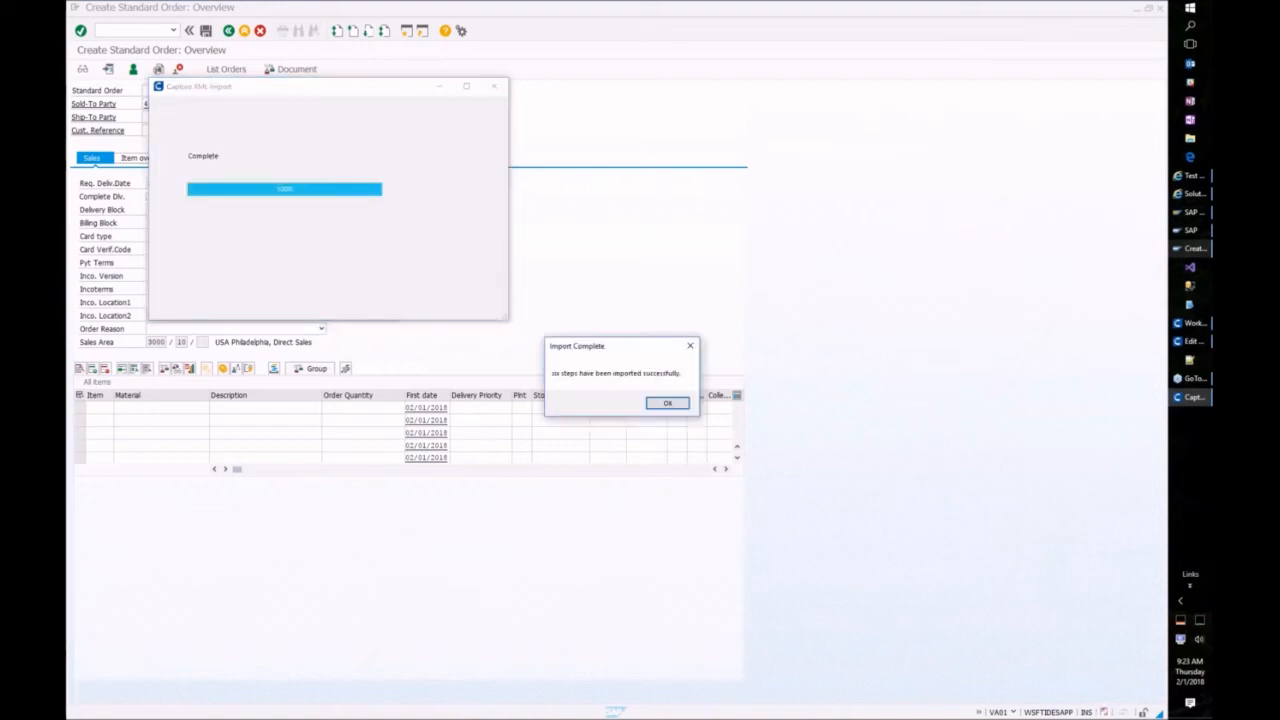
click(667, 403)
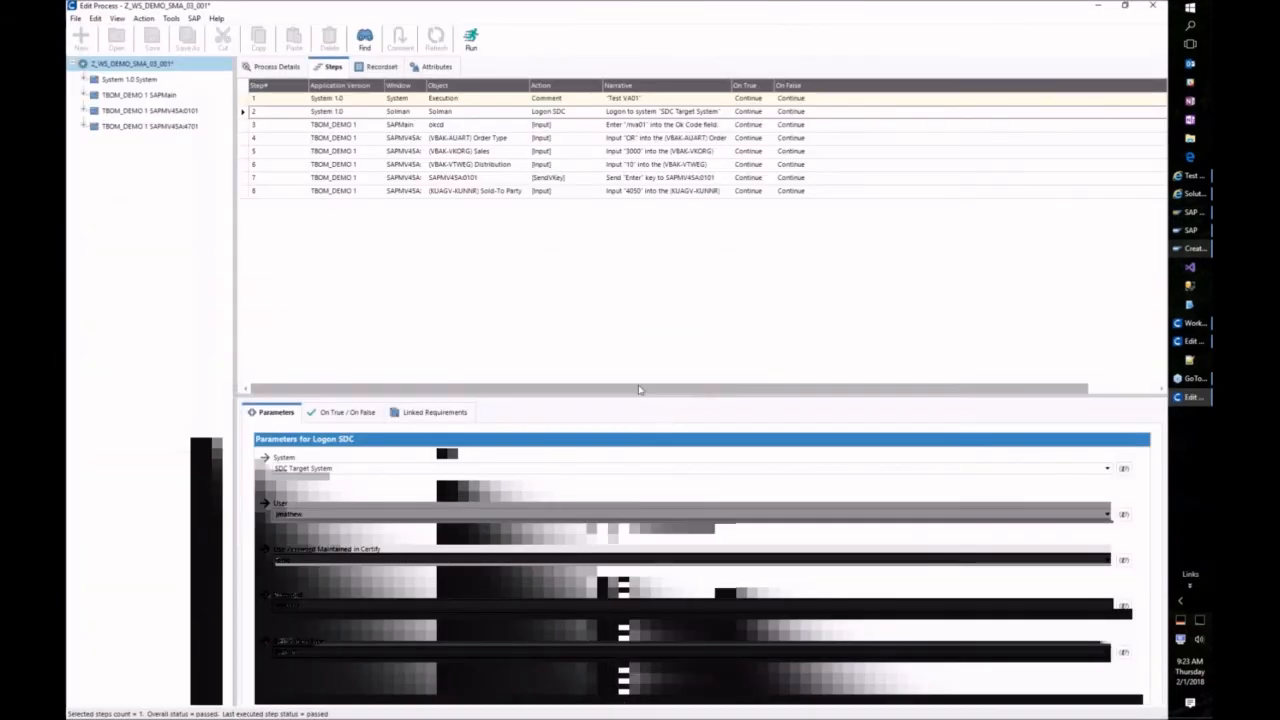
drag(611, 397, 608, 411)
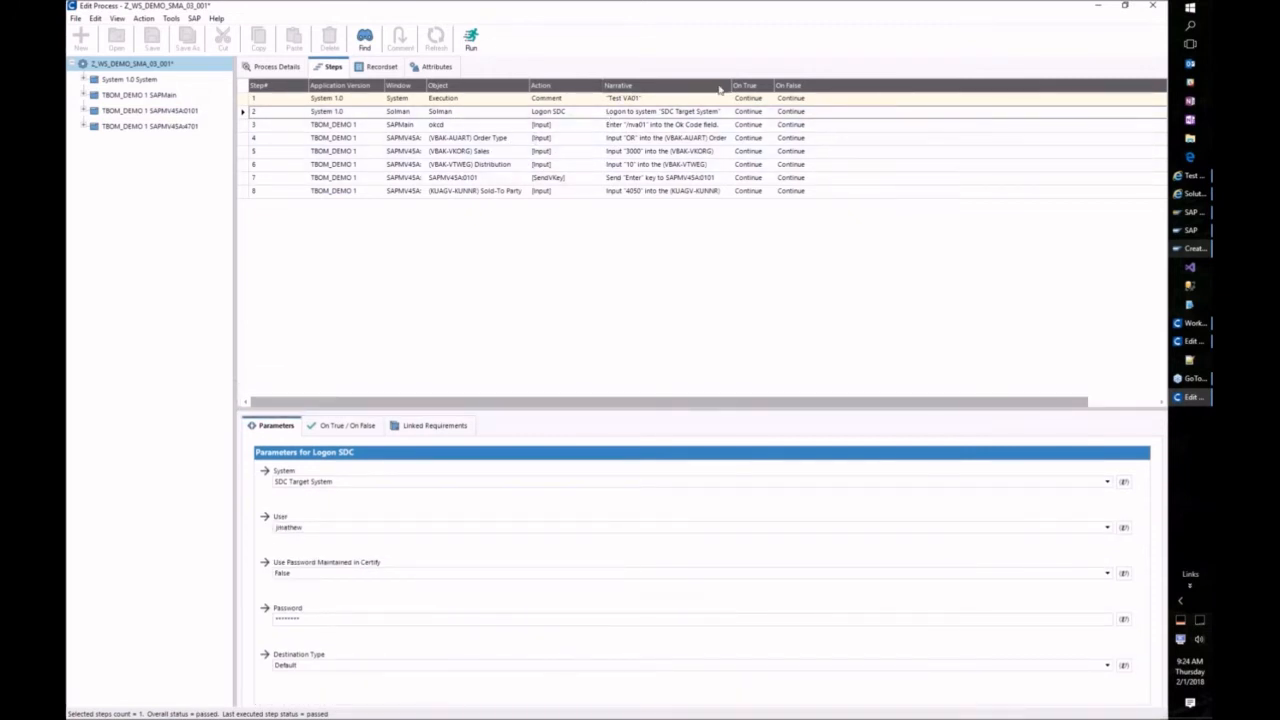
drag(730, 86, 781, 86)
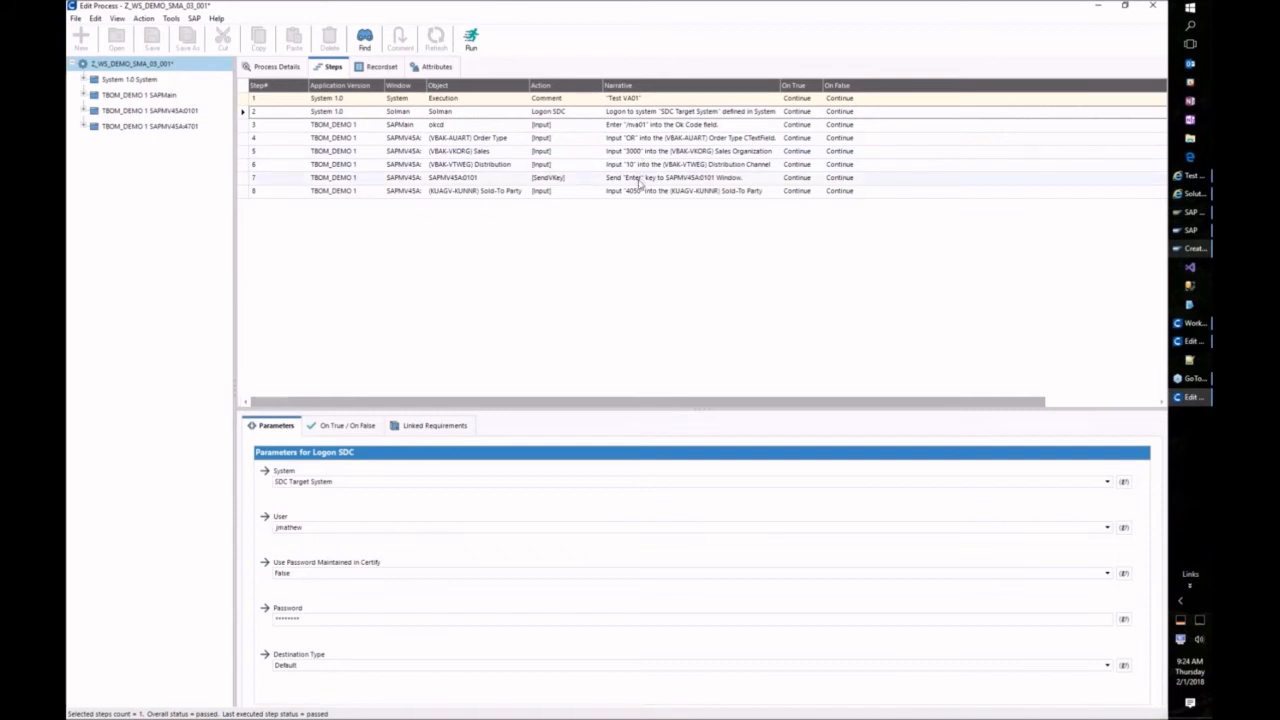
Step: Add step 9 as TBOM_DEMO 1 / SAPMain / SAPMain with action Close
right_click(627, 208)
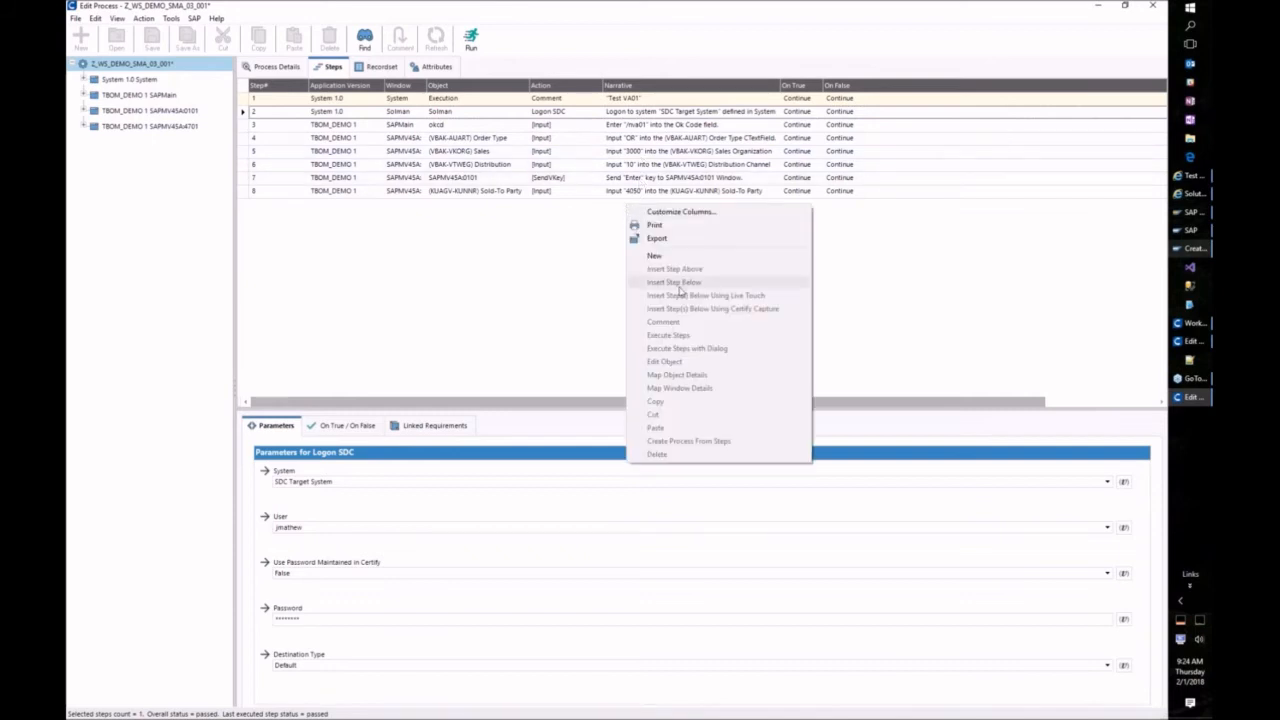
click(655, 256)
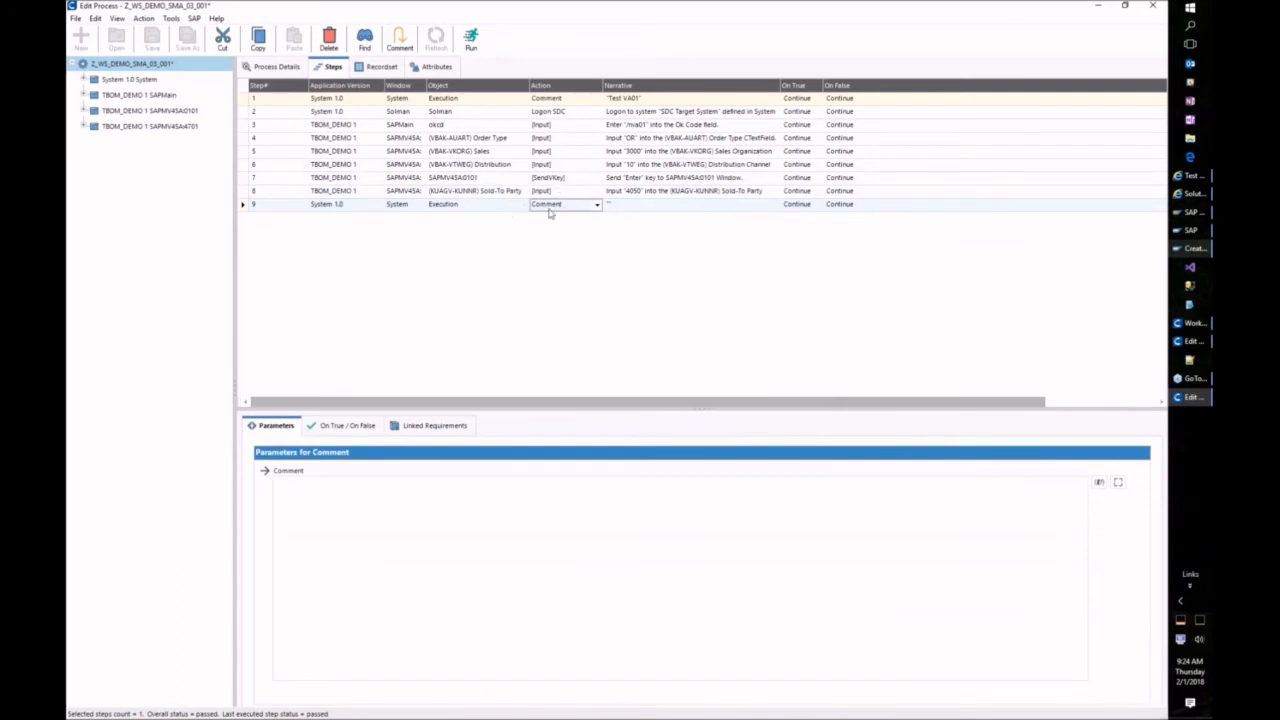
click(398, 489)
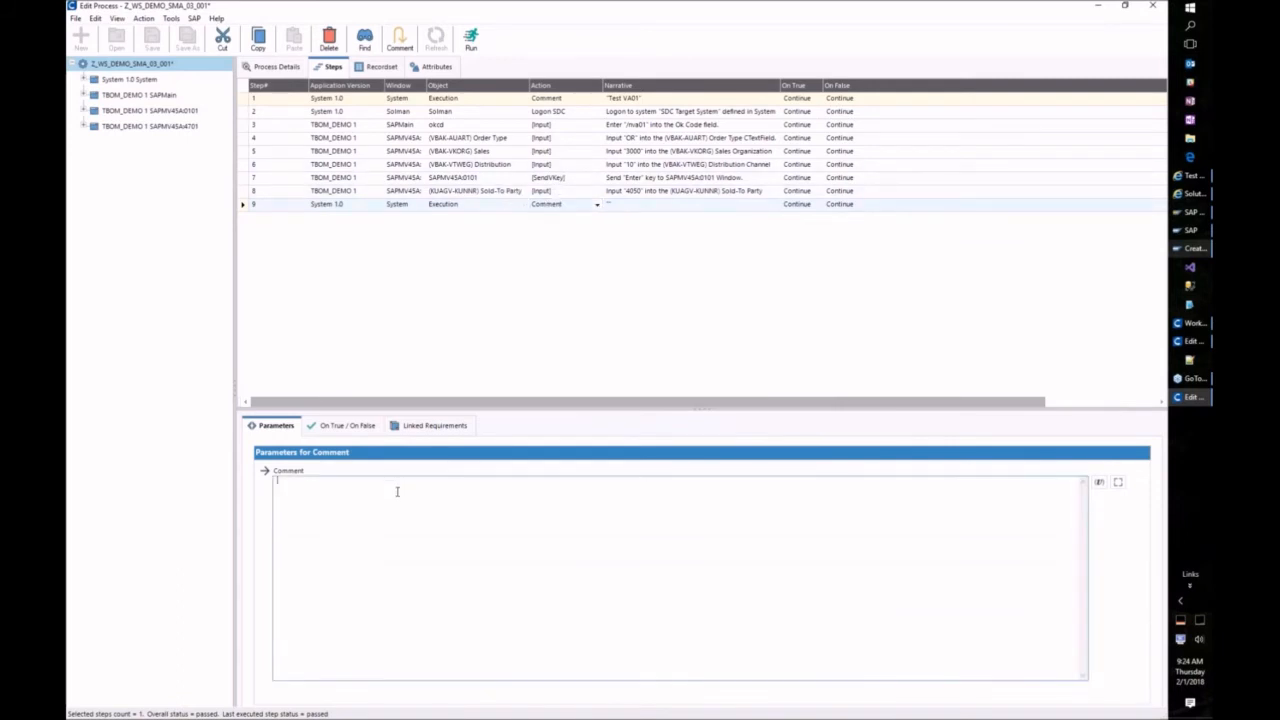
click(379, 205)
click(335, 268)
click(426, 205)
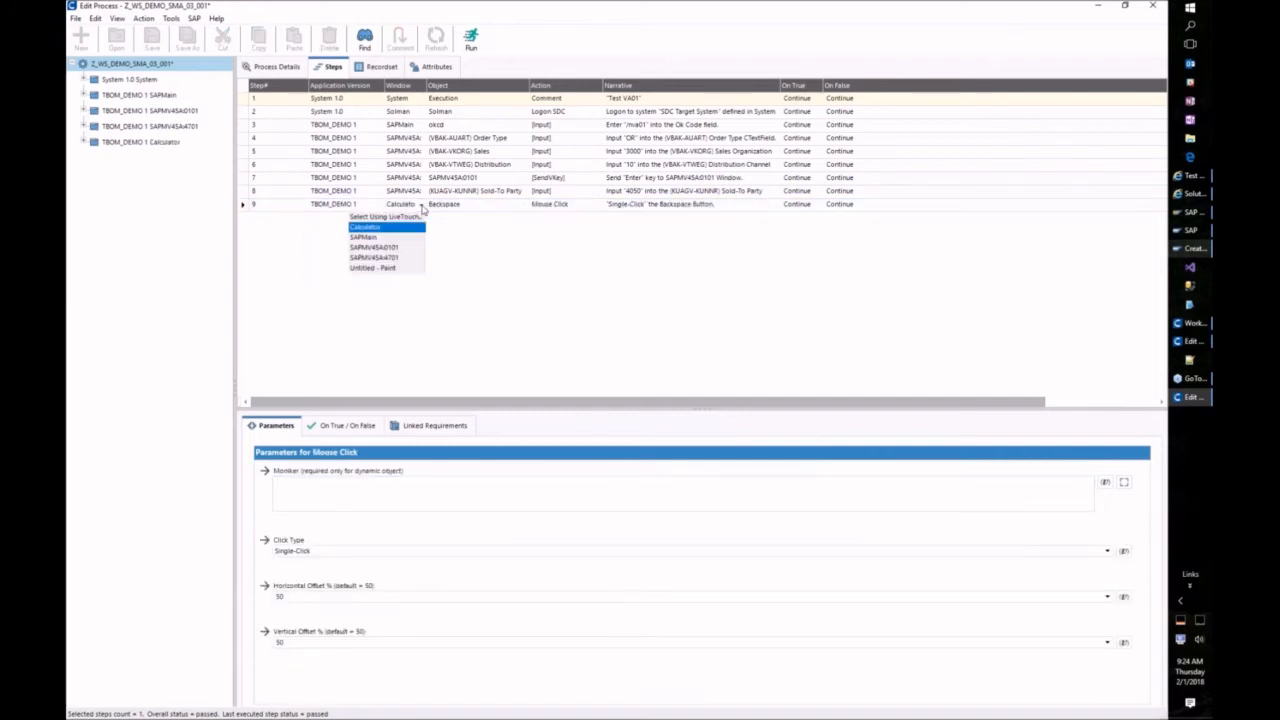
click(381, 237)
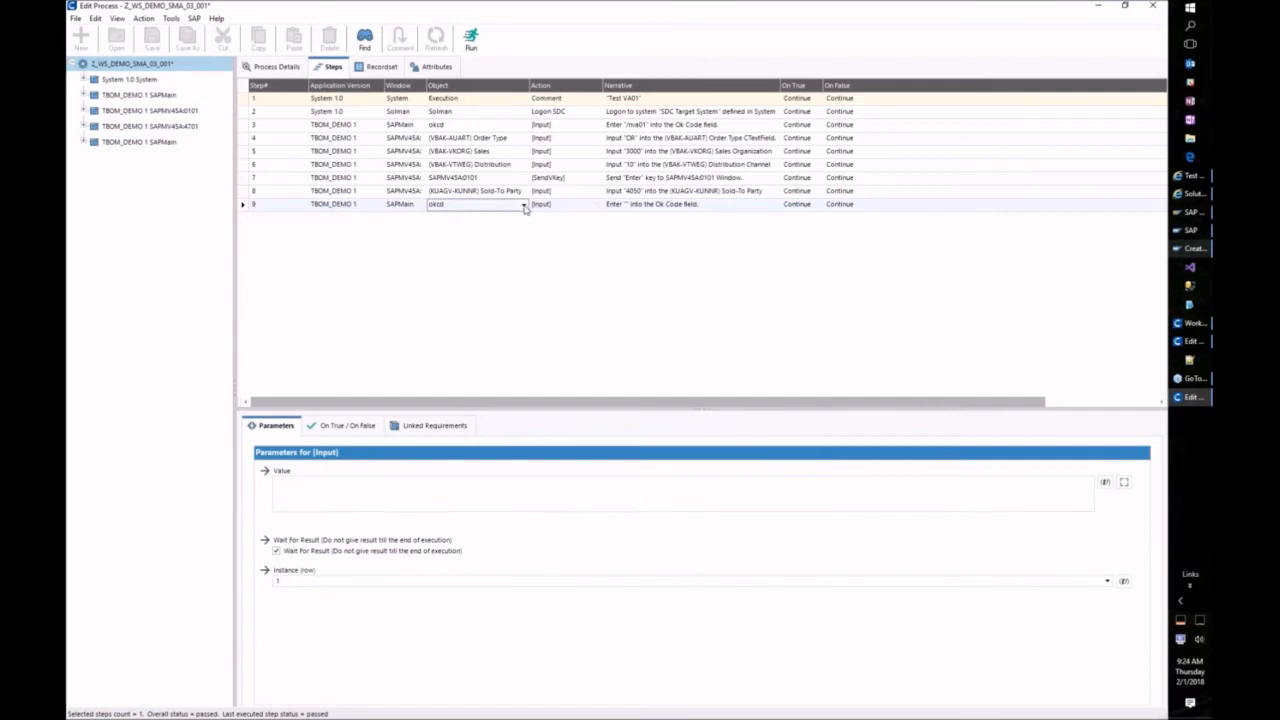
click(523, 204)
click(493, 228)
click(594, 205)
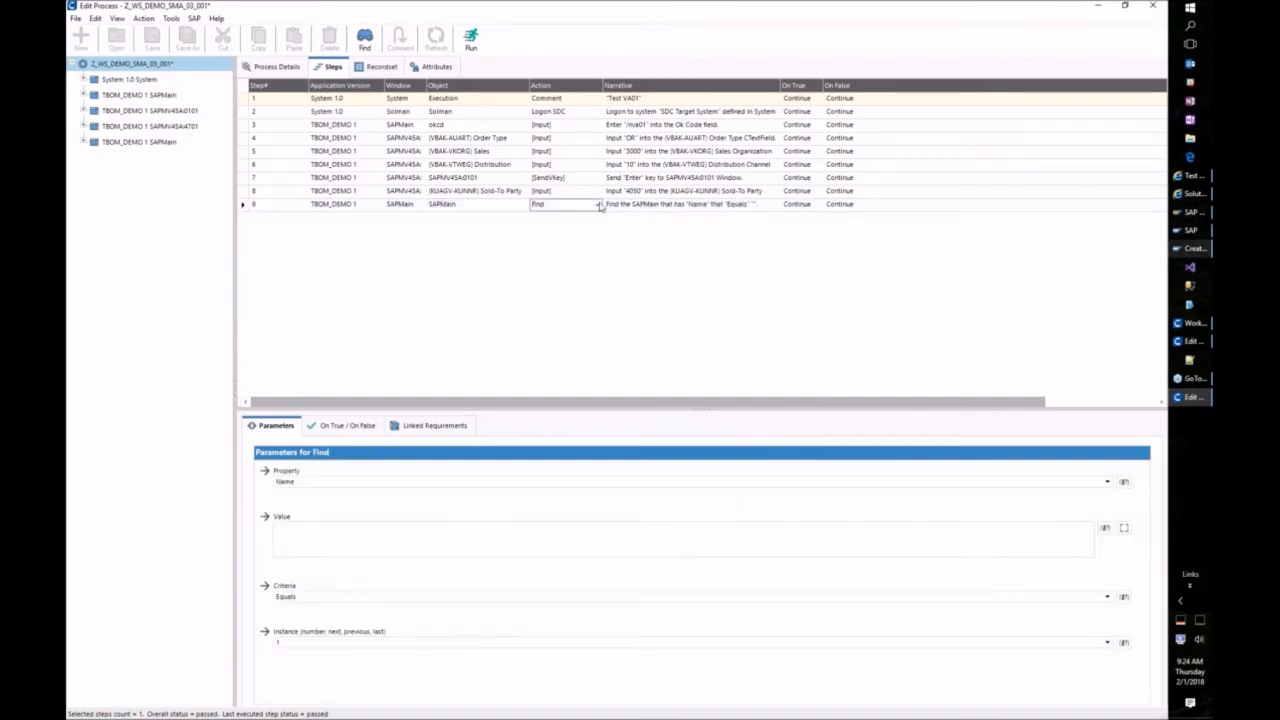
click(597, 204)
scroll(555, 255, up, 4)
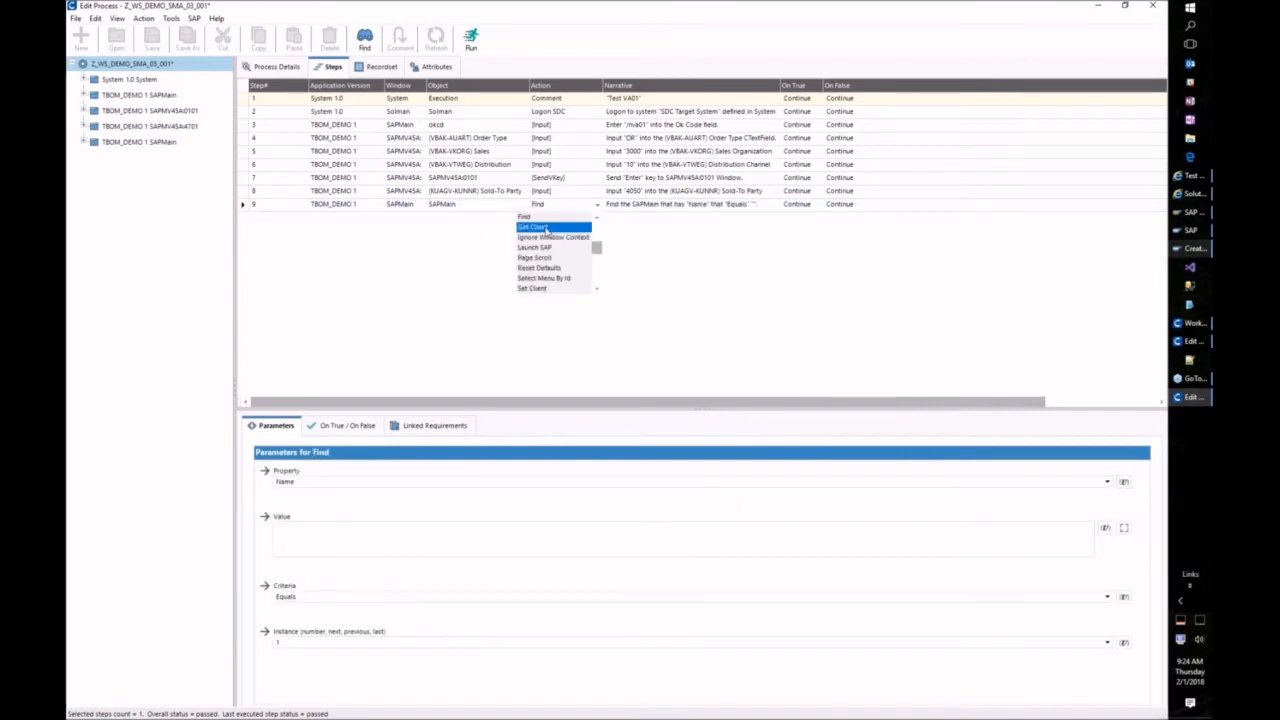
scroll(554, 254, down, 1)
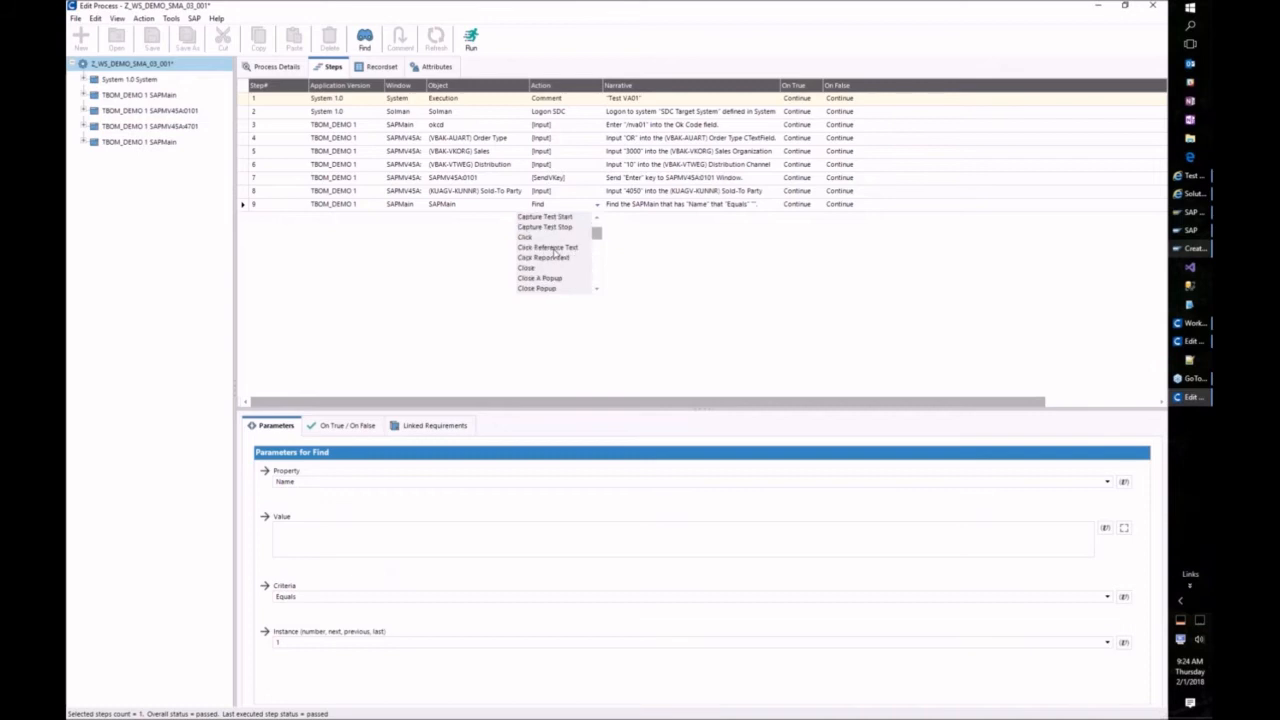
click(554, 268)
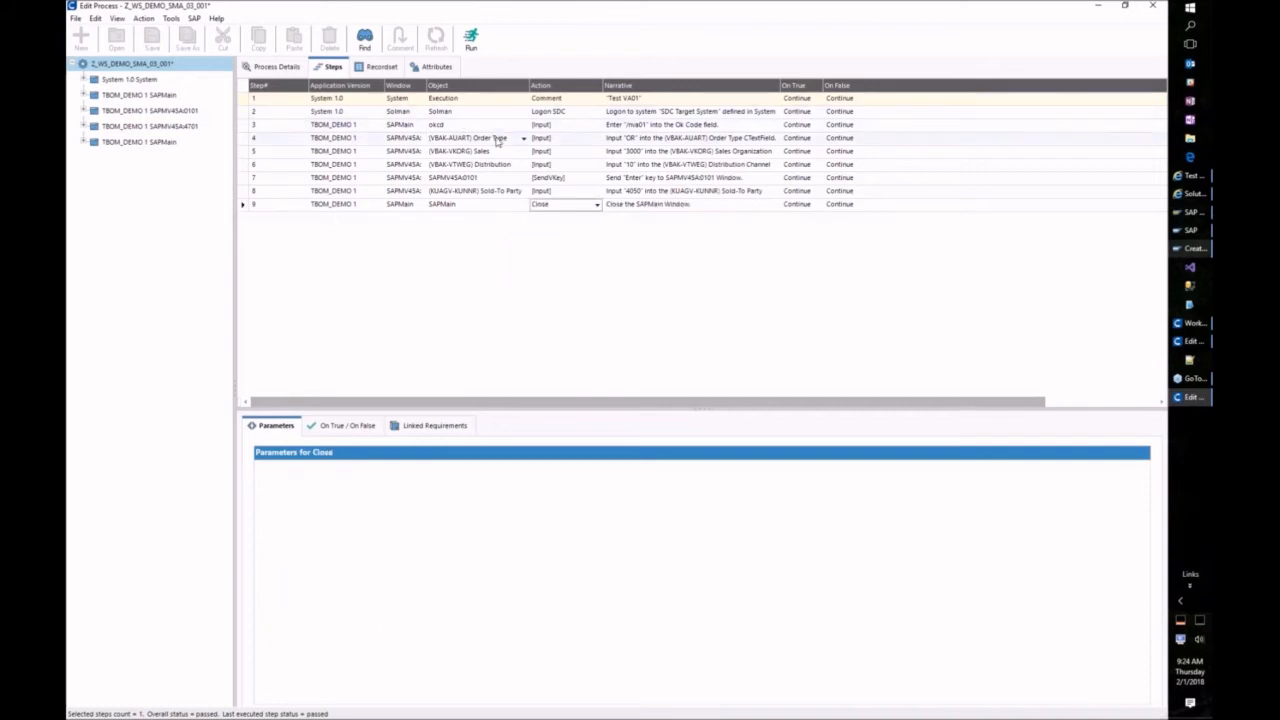
Step: Add step 10 as a comment reading 'End'
right_click(496, 235)
click(520, 284)
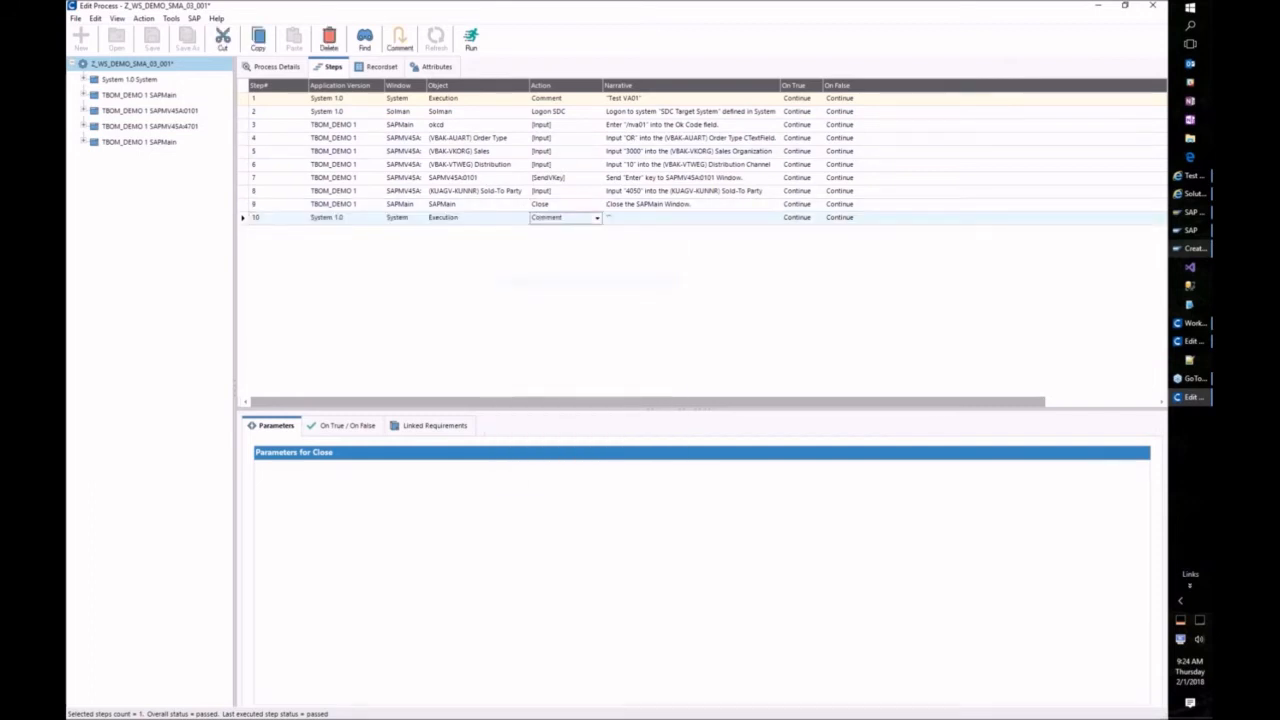
click(420, 490)
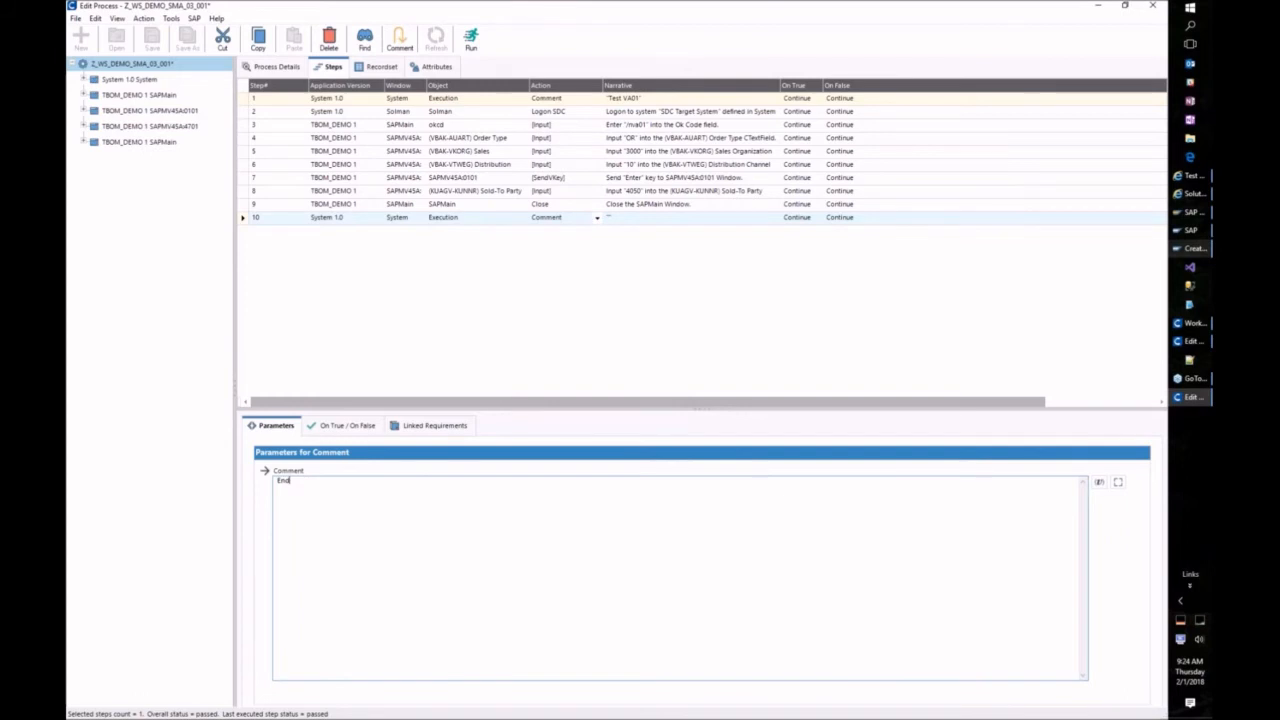
text(End)
click(538, 350)
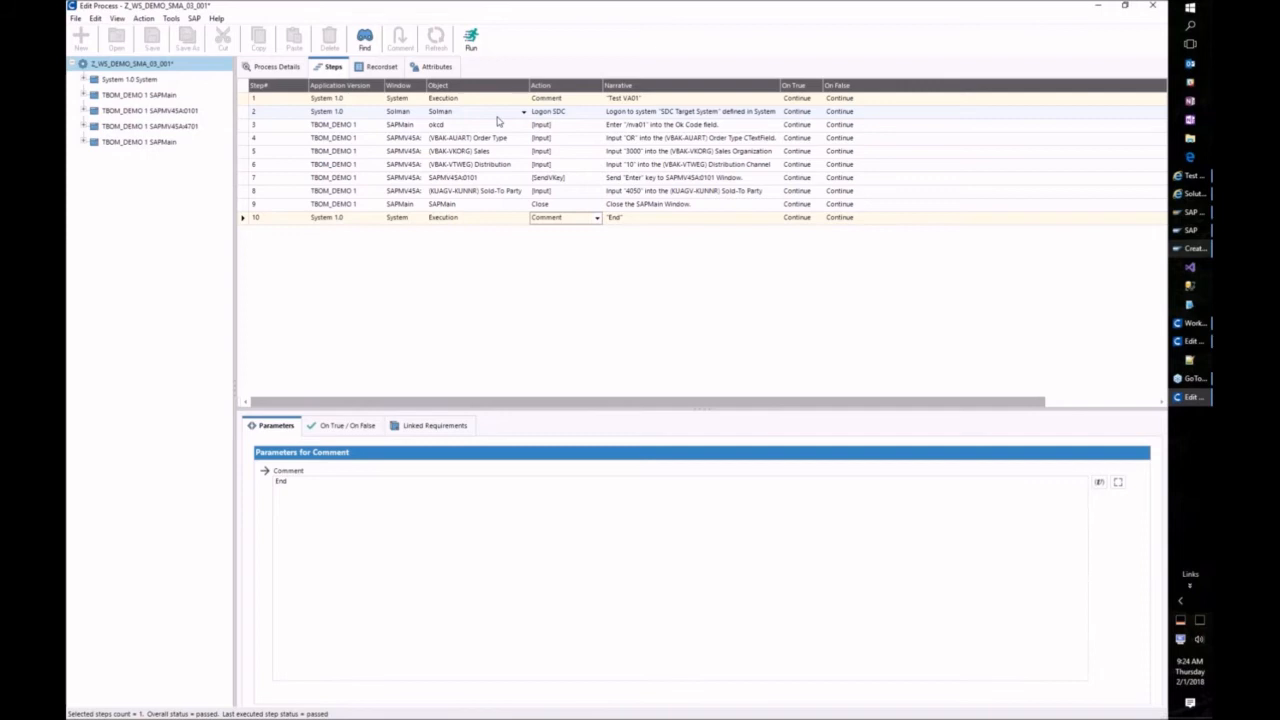
right_click(498, 116)
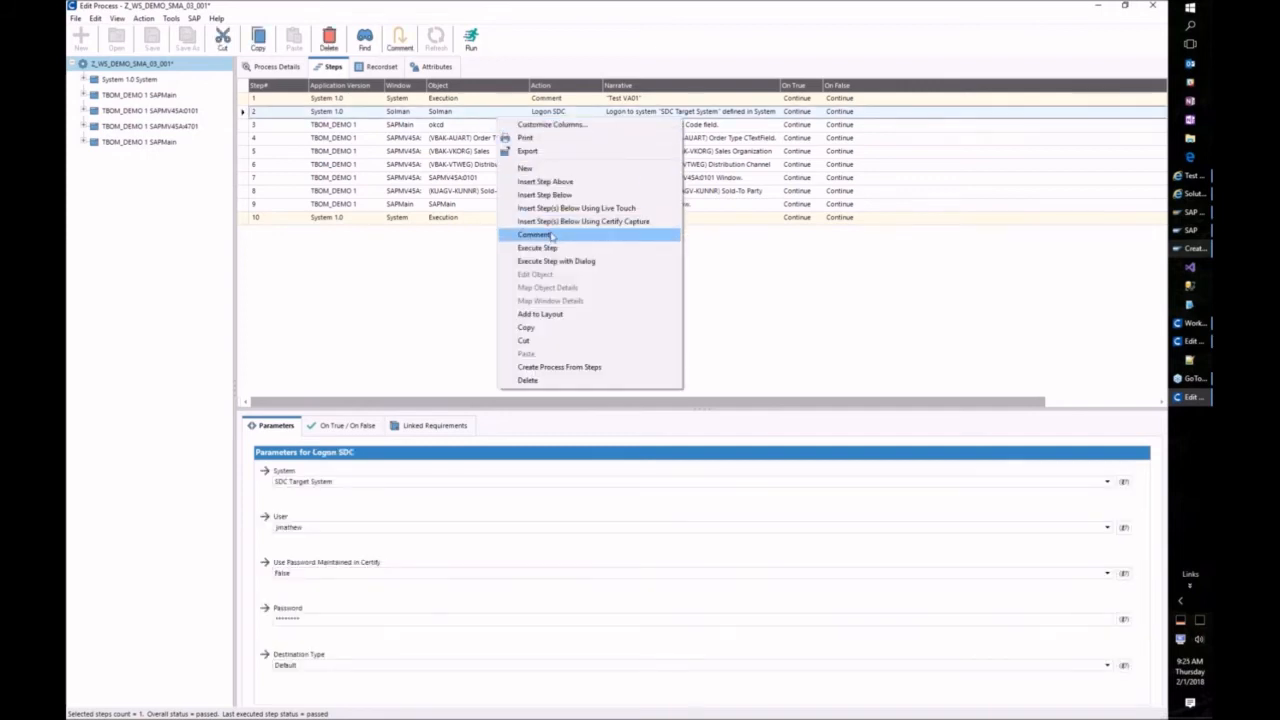
Step: Insert a TBOM Trace step as step 3 below the logon step and copy it
click(547, 195)
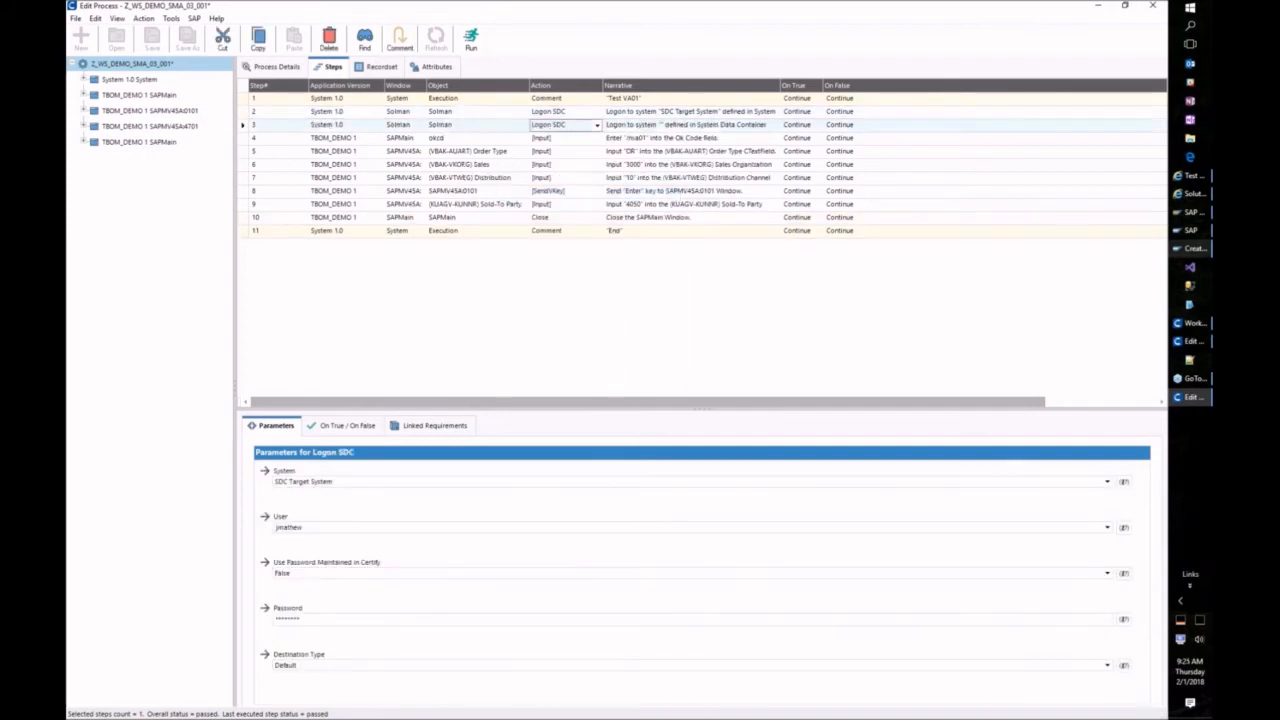
click(596, 125)
click(560, 160)
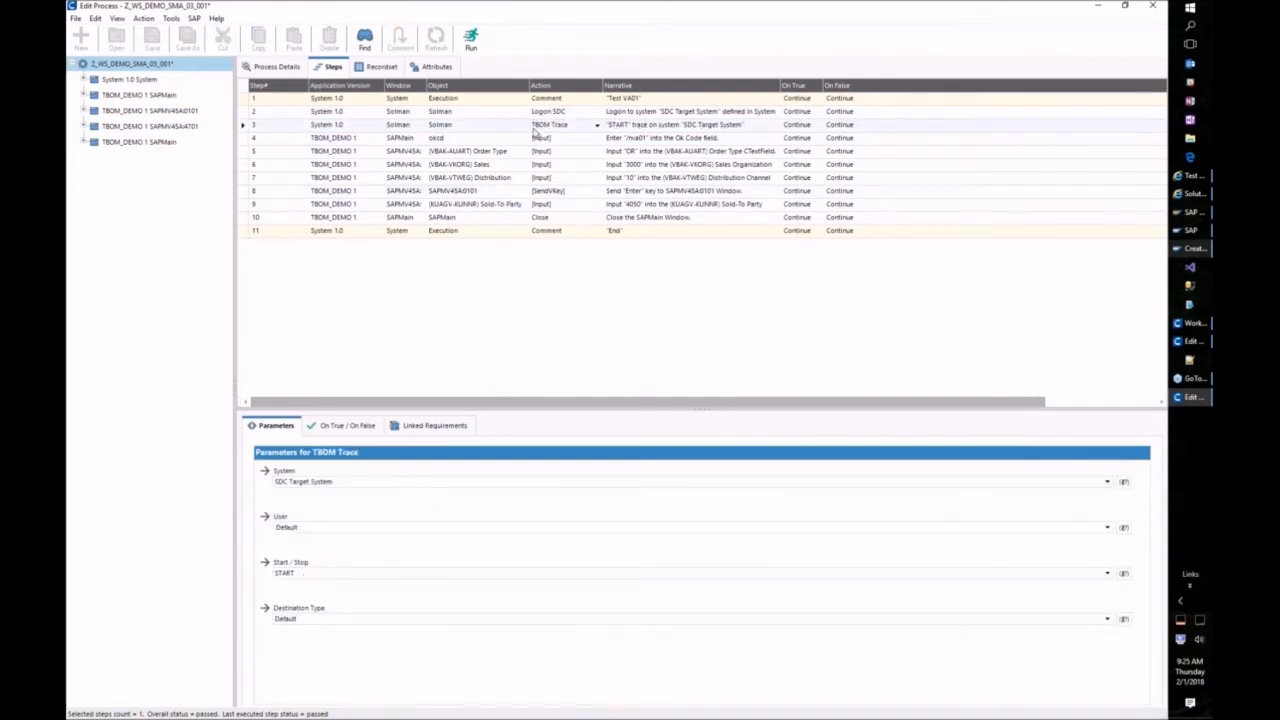
right_click(535, 136)
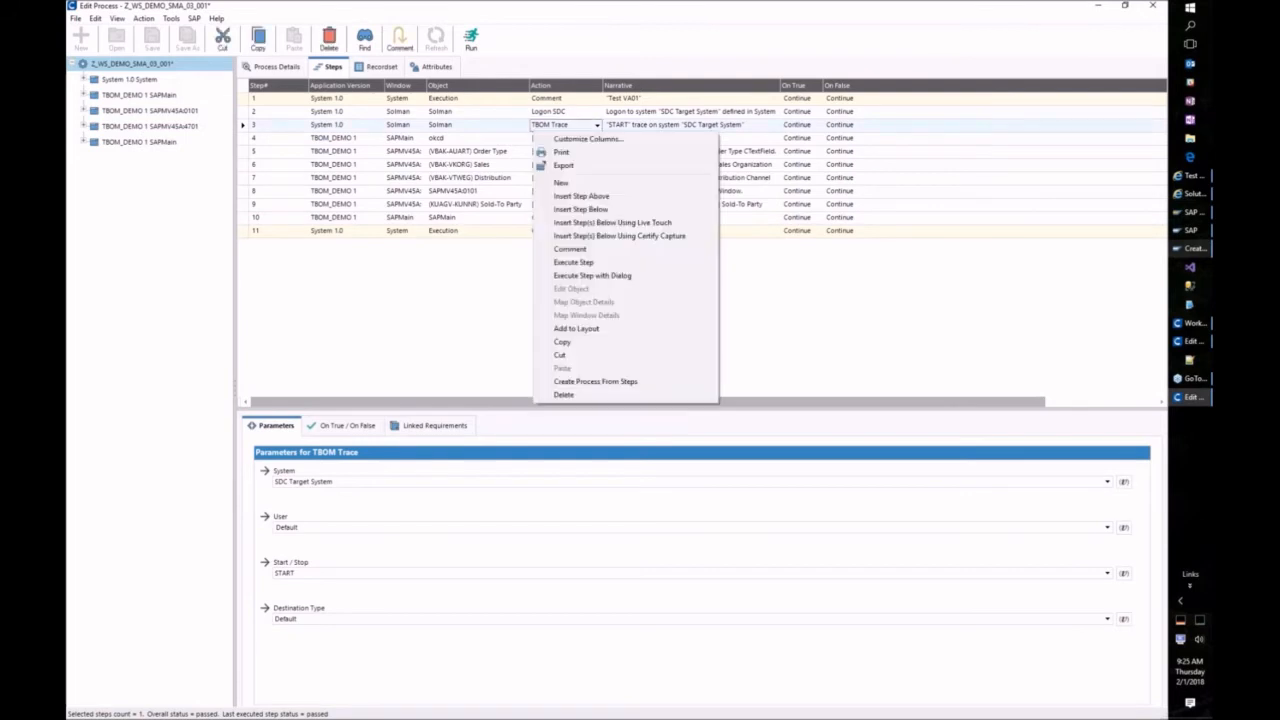
click(566, 343)
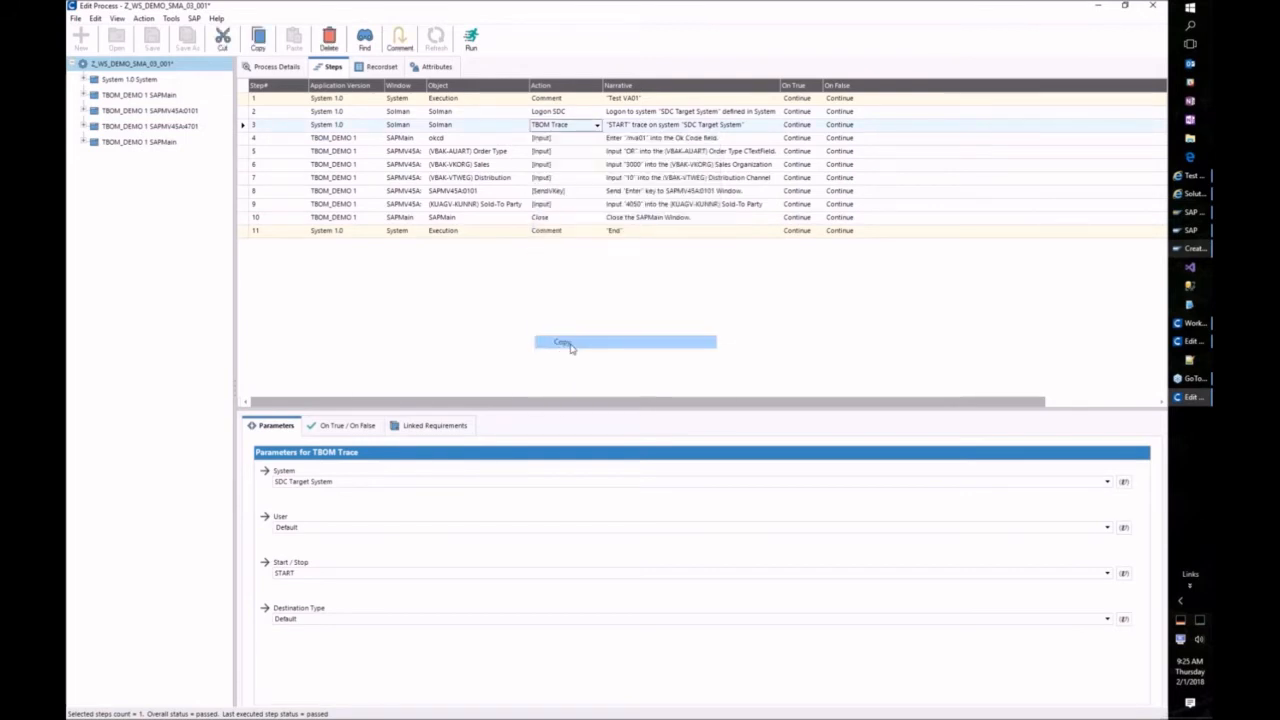
right_click(490, 259)
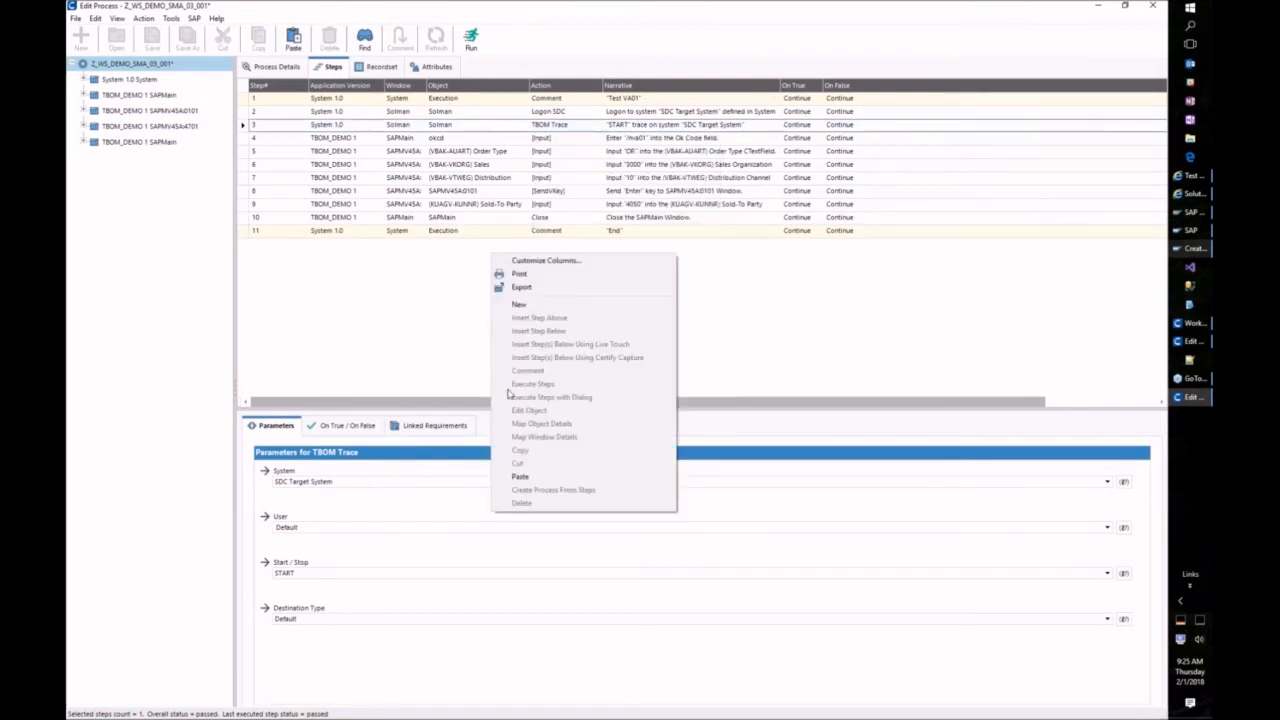
Step: Paste the TBOM Trace step as step 12 and set it to STOP
click(524, 468)
click(318, 573)
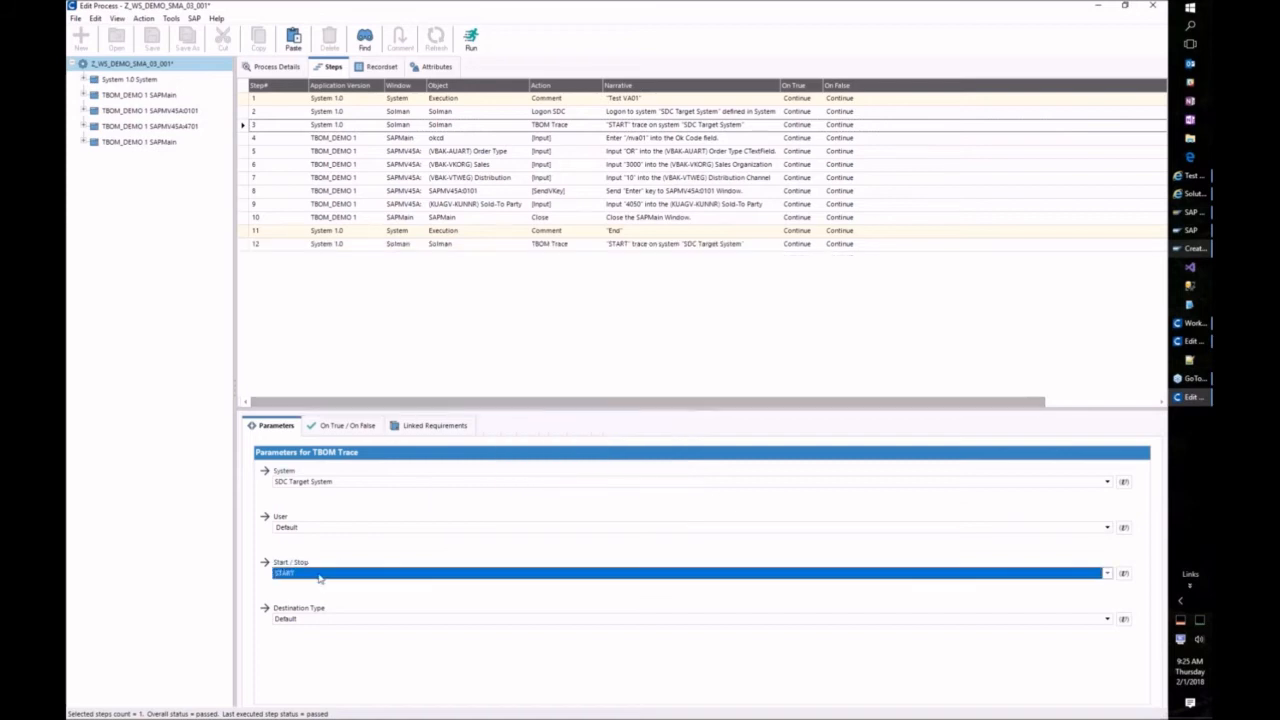
click(391, 261)
click(382, 243)
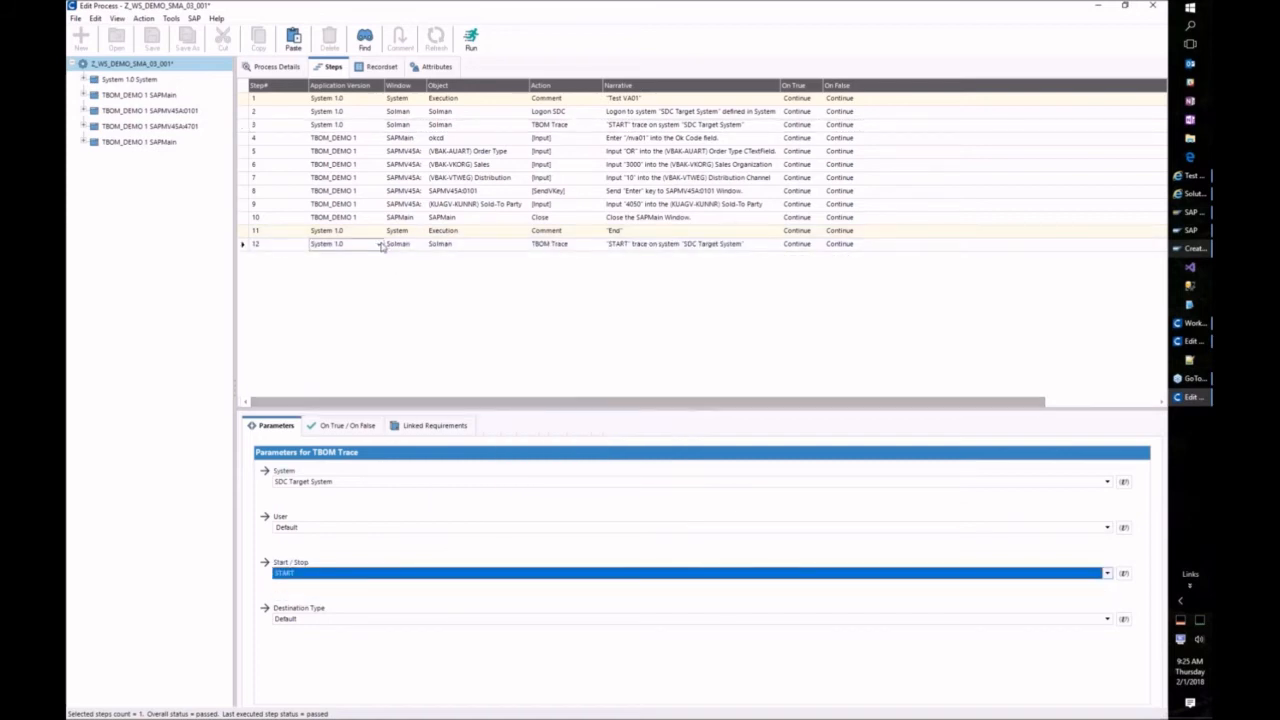
click(243, 253)
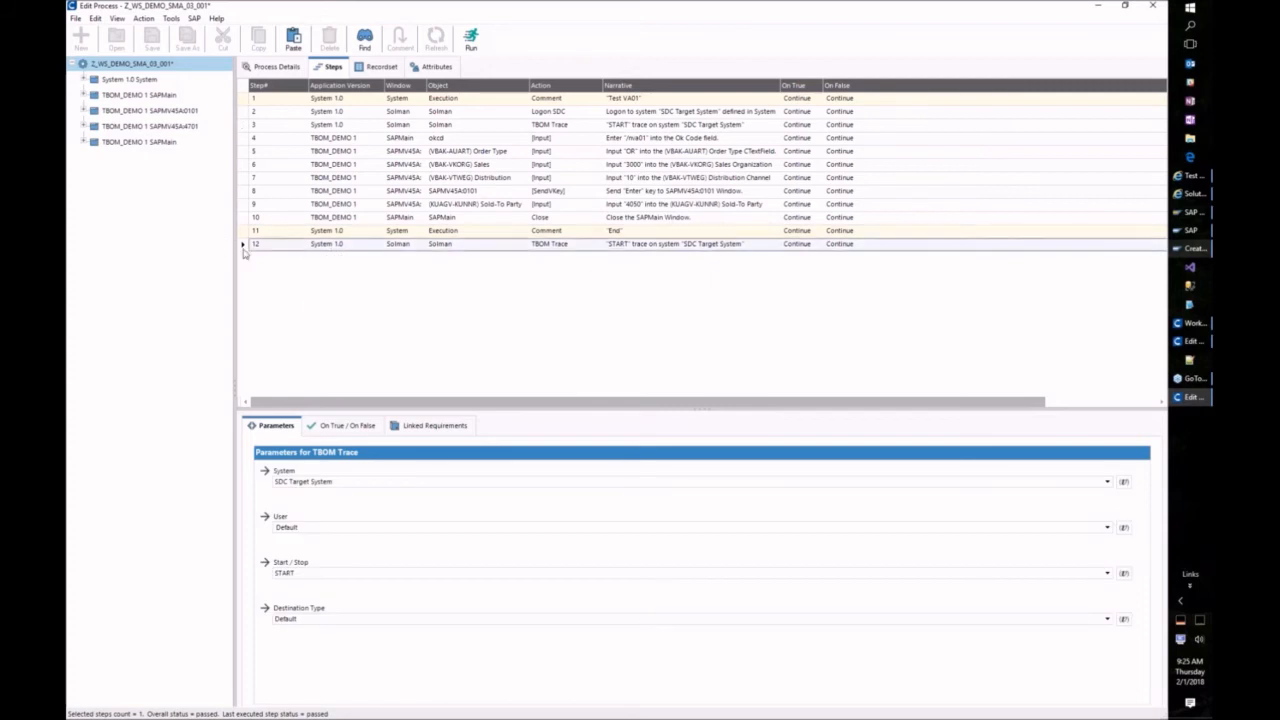
click(335, 578)
click(317, 598)
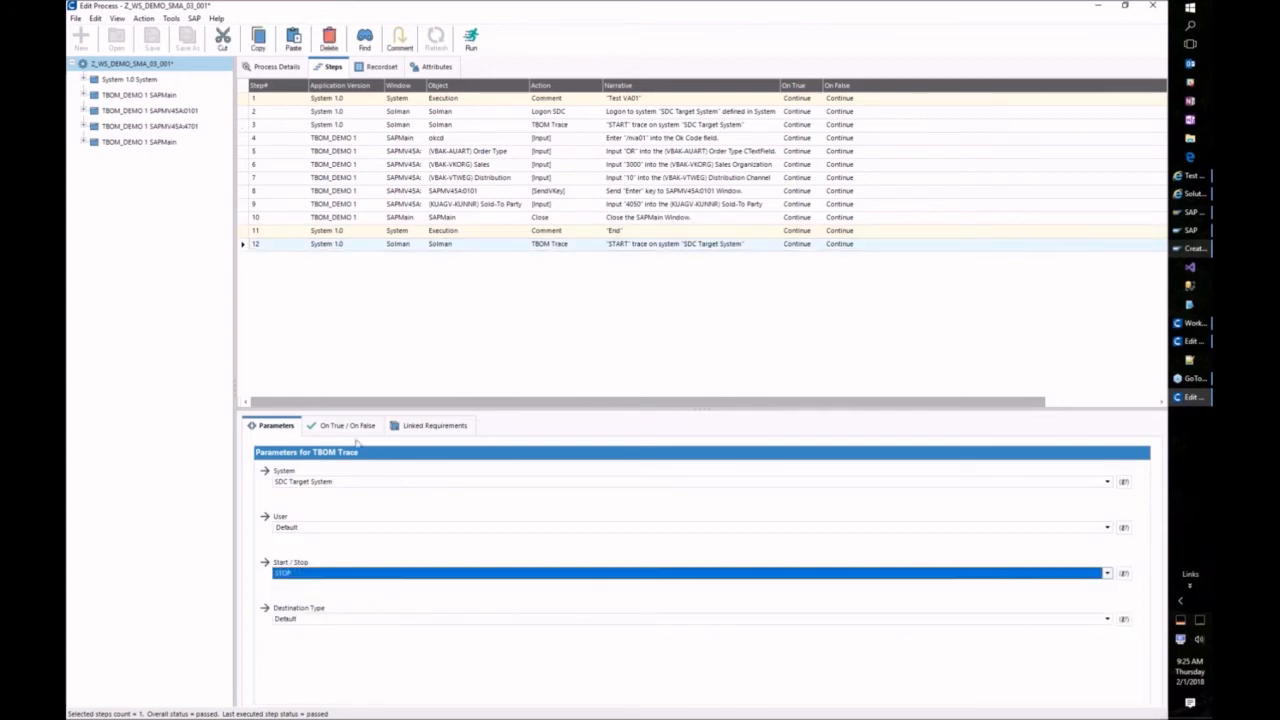
Step: Place the STOP trace step before the Close step and switch to the SAP window
click(243, 247)
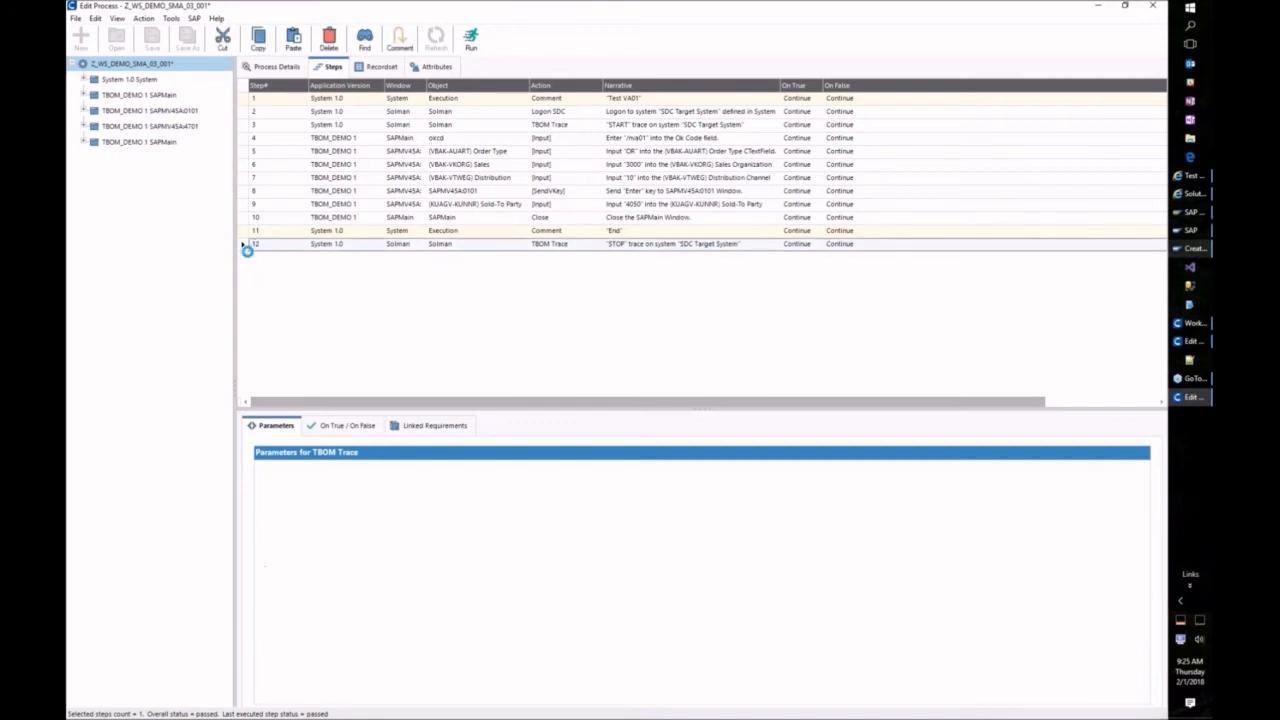
mouse_move(243, 248)
mouse_down()
mouse_move(245, 222)
mouse_move(288, 232)
mouse_move(282, 220)
mouse_up()
click(243, 244)
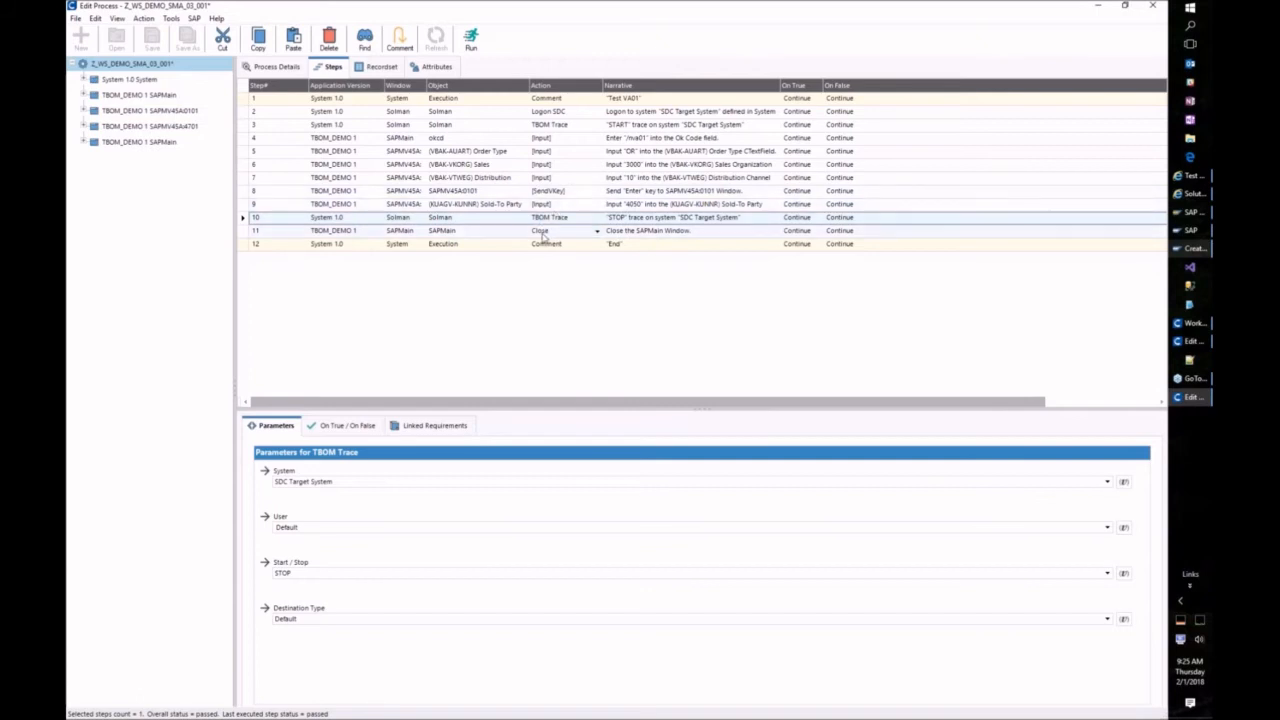
click(1188, 230)
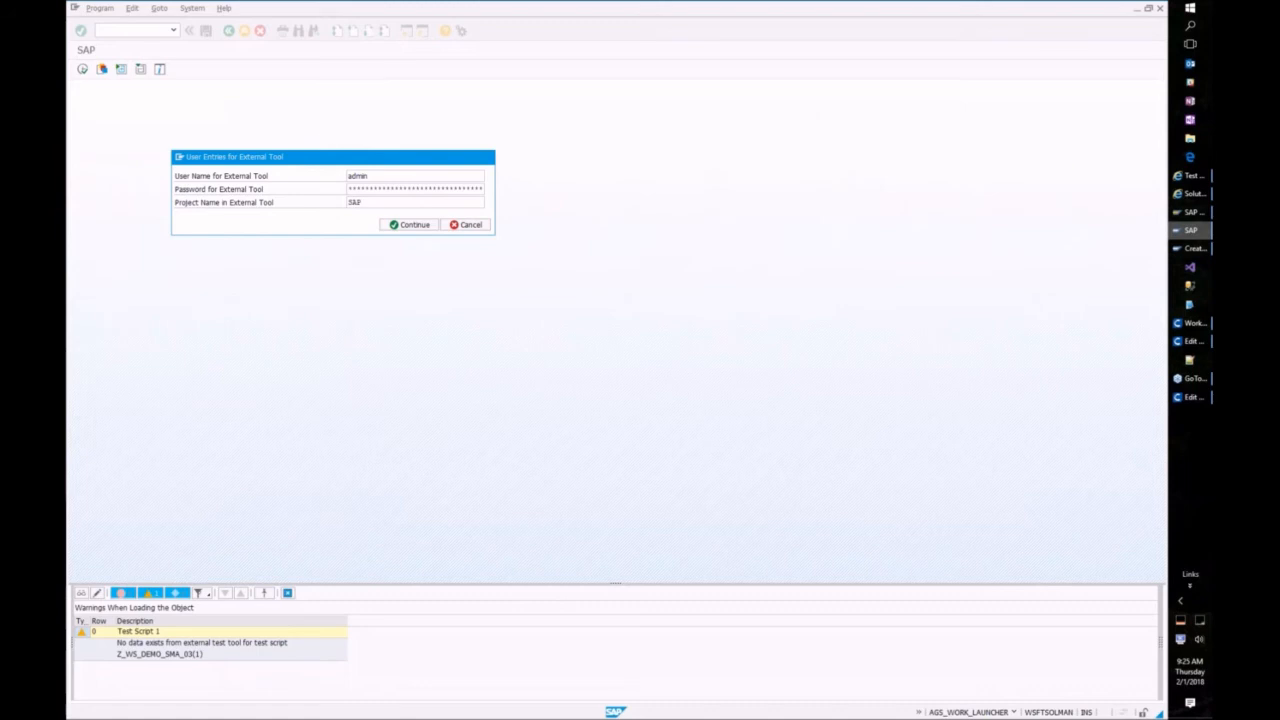
Step: Save the script to SAP with Save and Continue, then return to Maintain External Element
click(1188, 397)
click(194, 20)
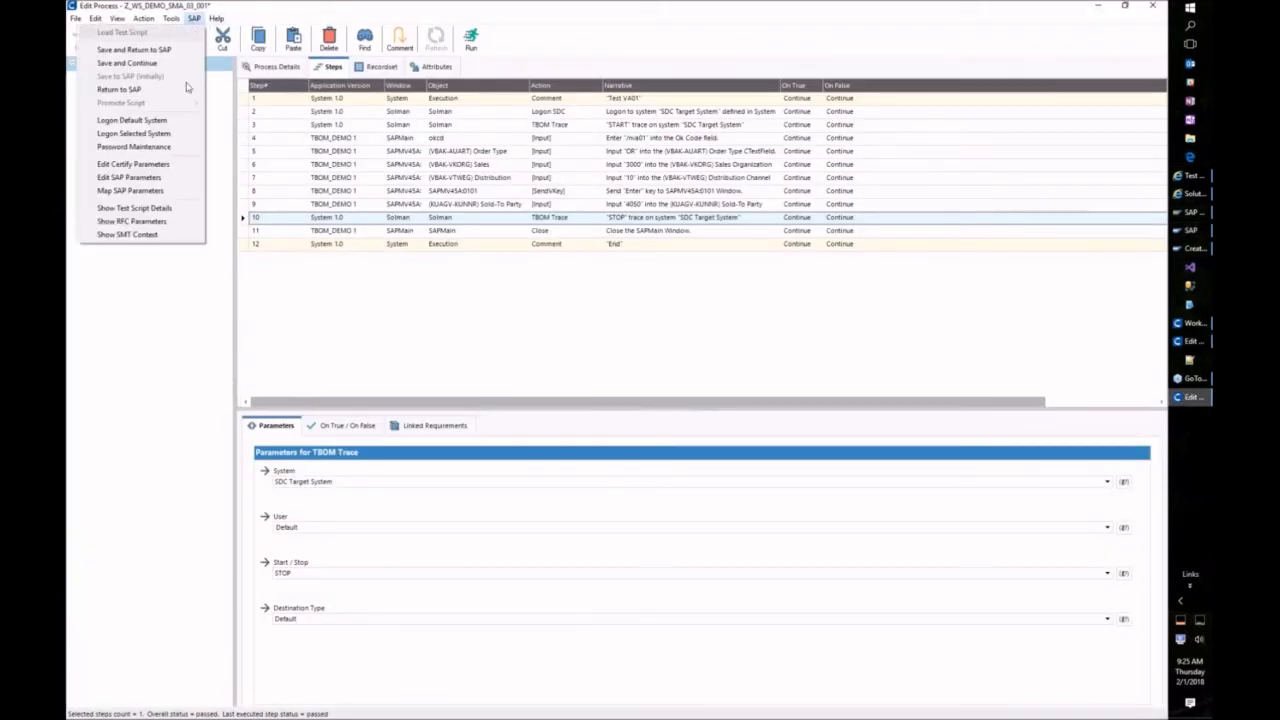
click(153, 64)
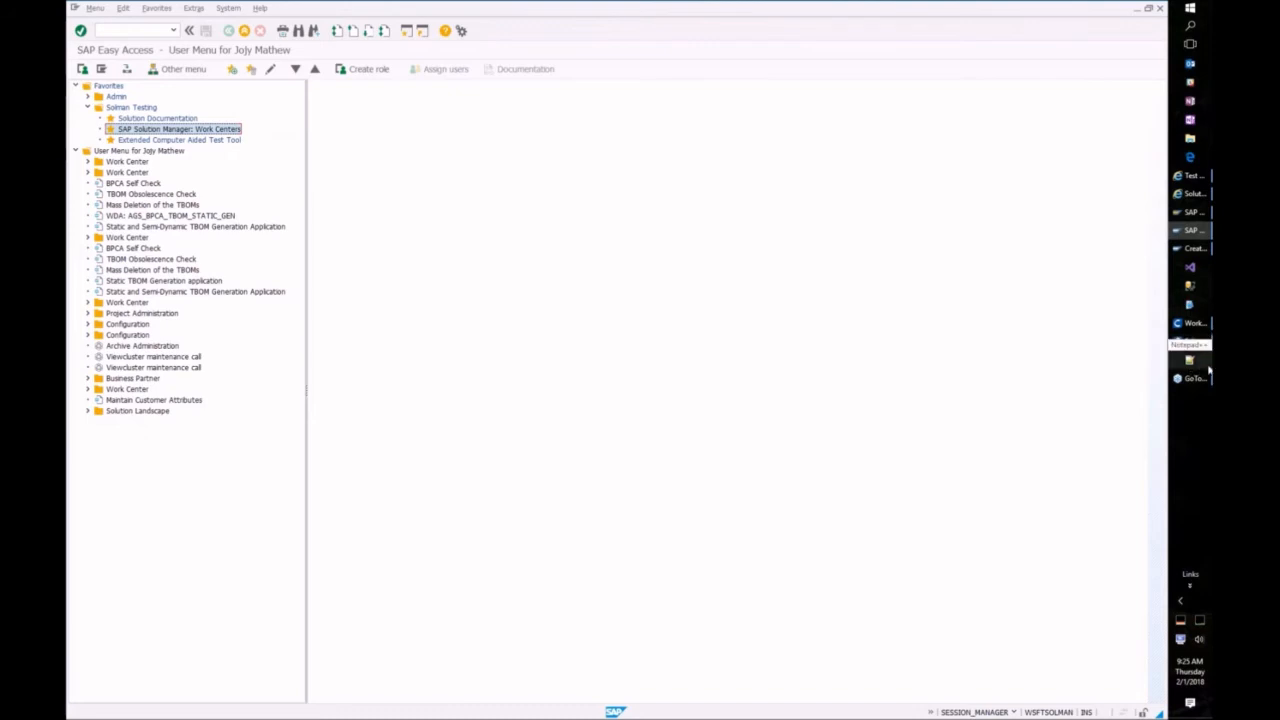
click(1190, 194)
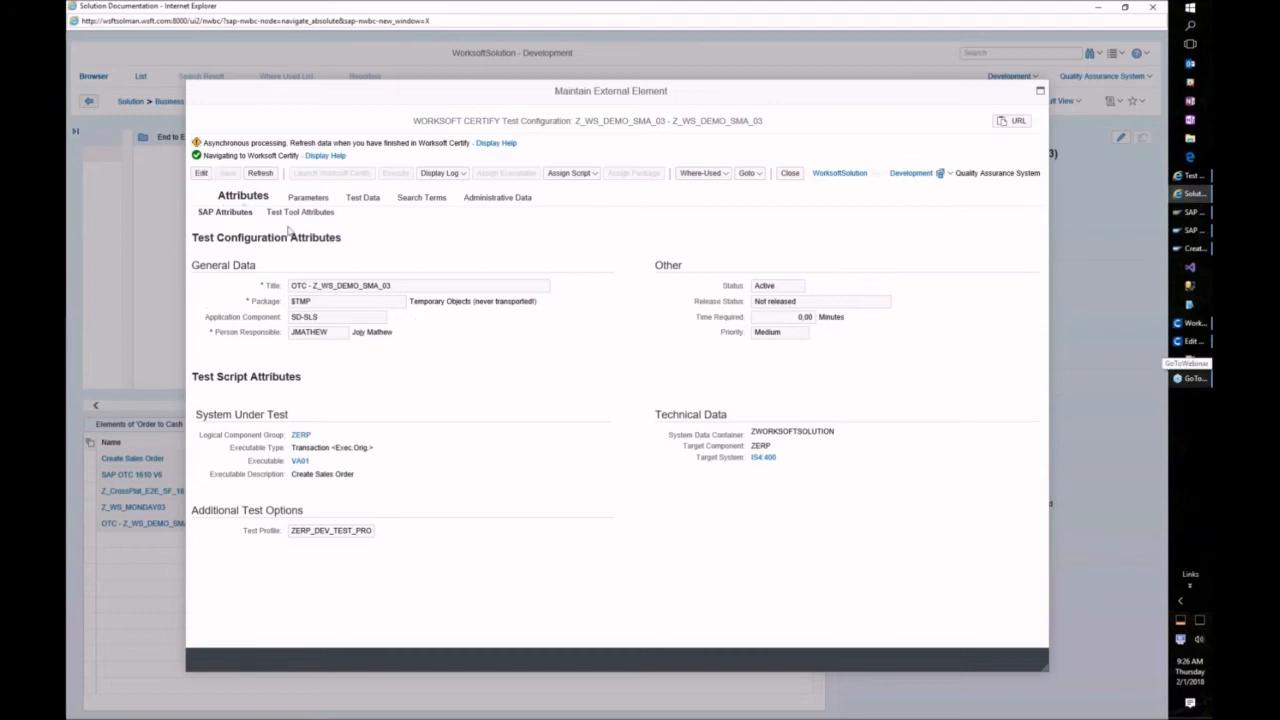
click(406, 162)
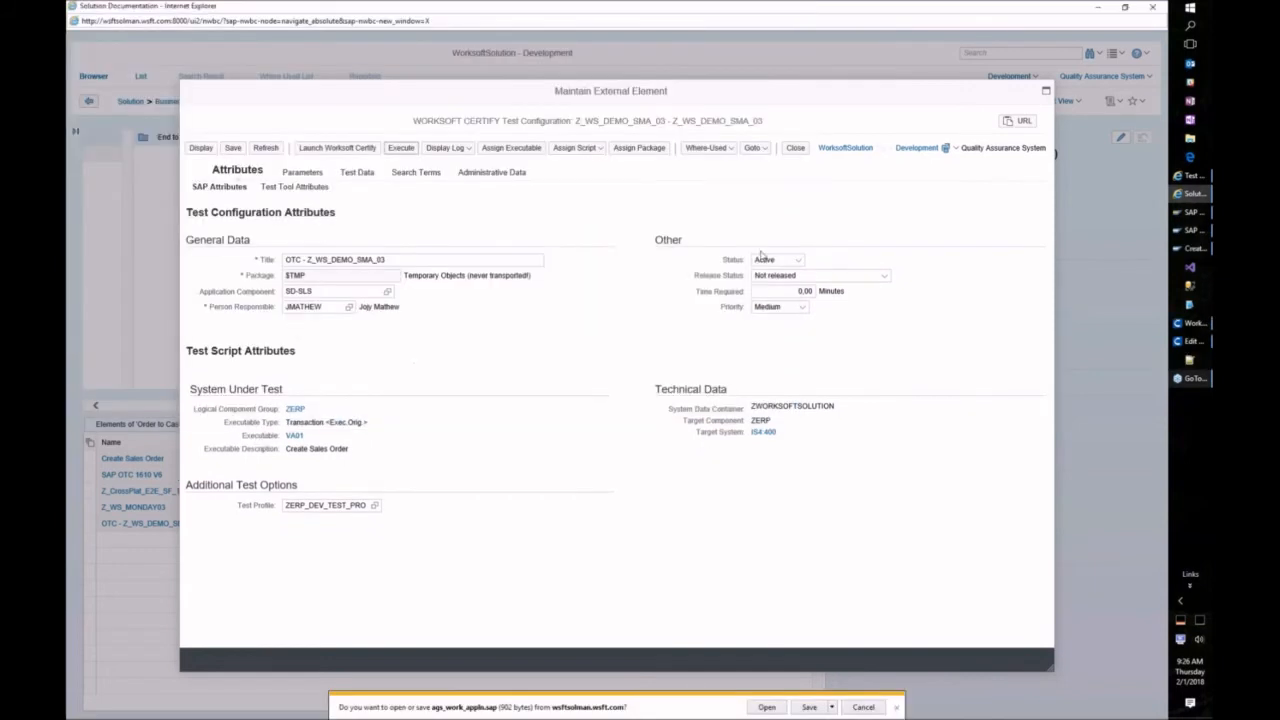
click(756, 707)
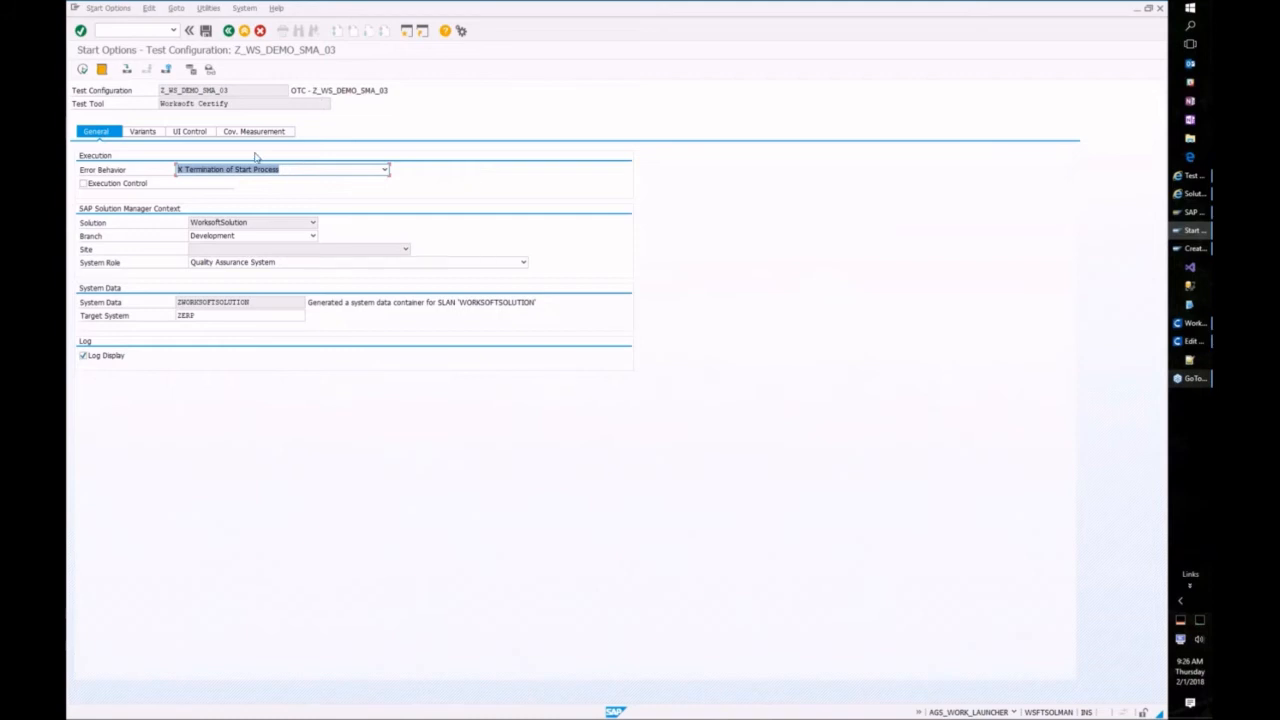
click(190, 135)
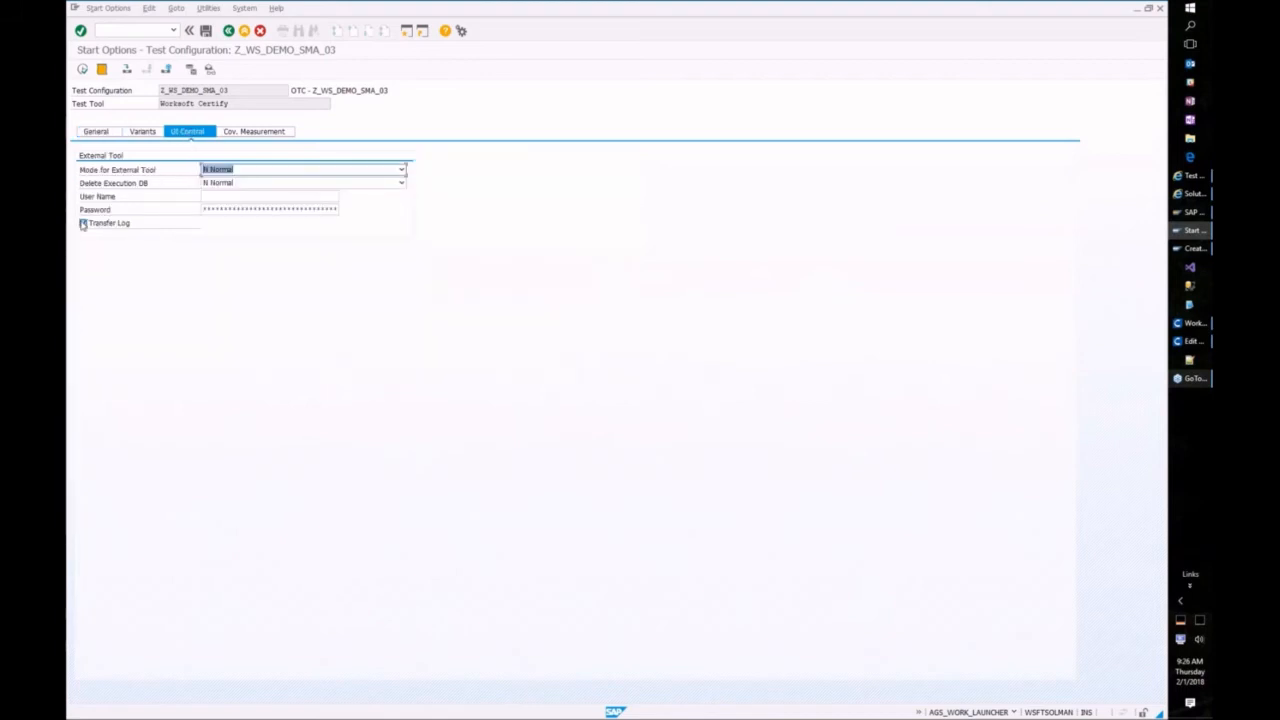
click(210, 196)
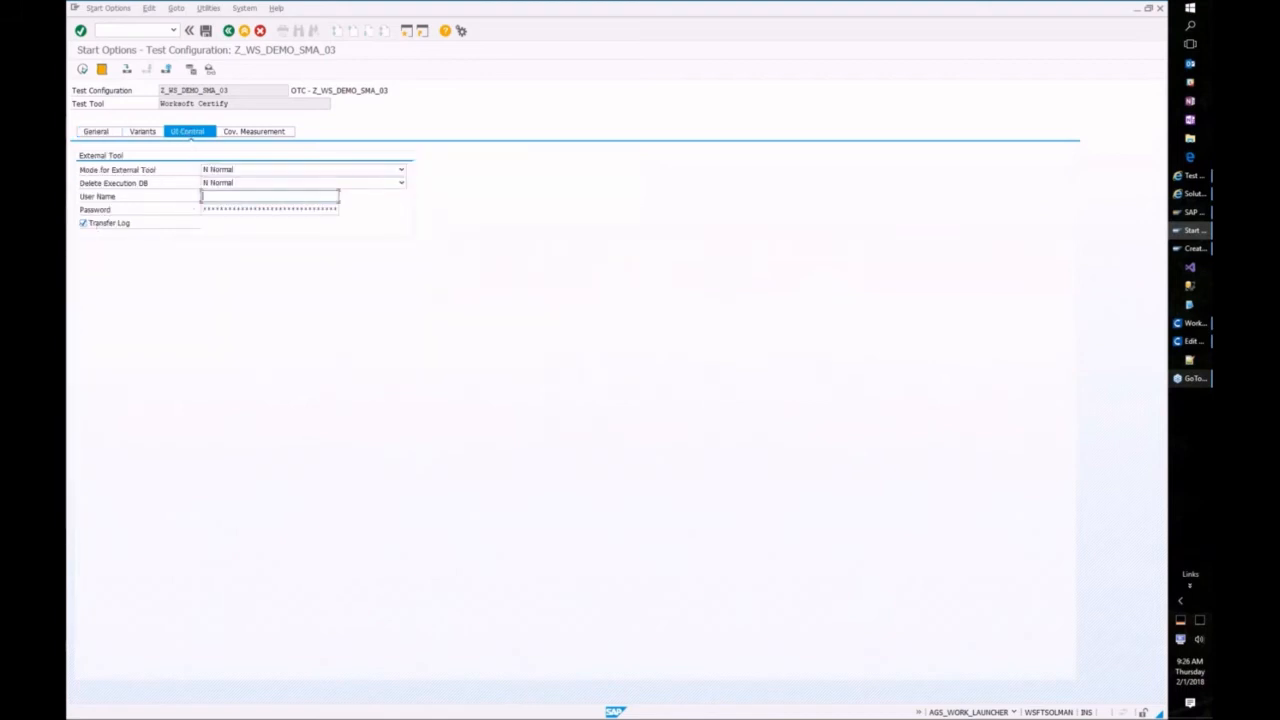
click(82, 69)
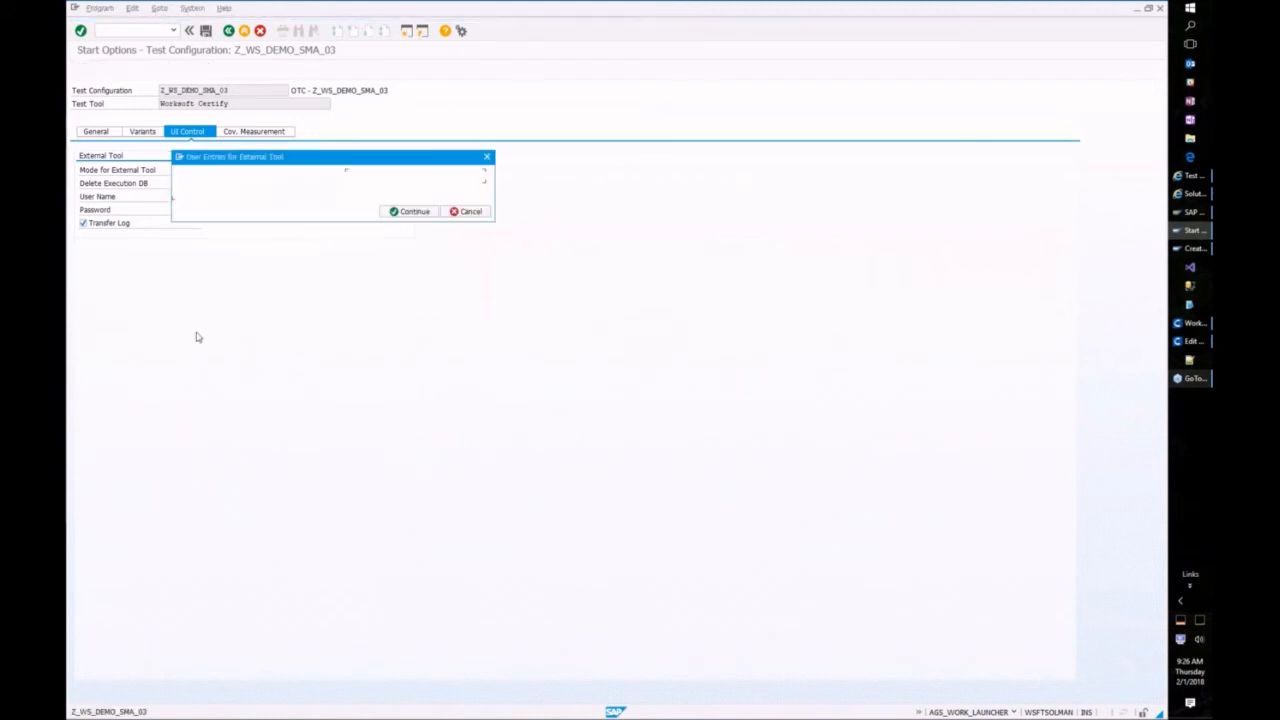
click(408, 190)
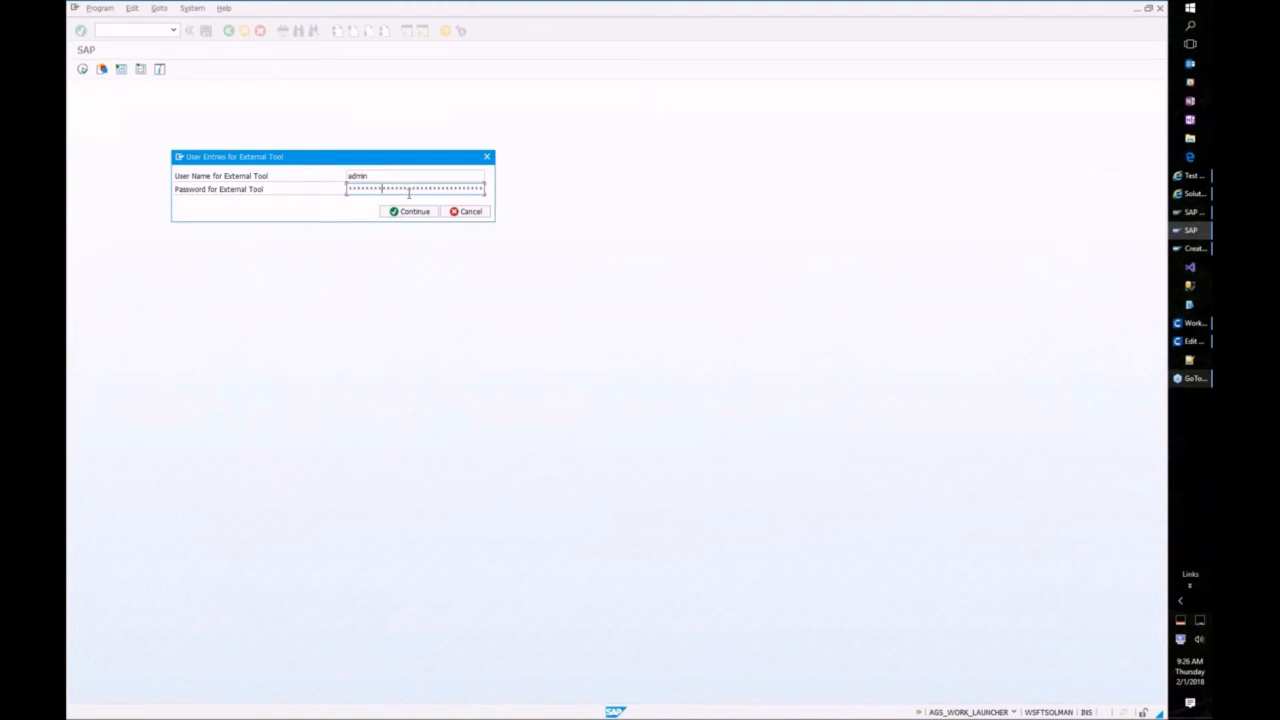
click(417, 212)
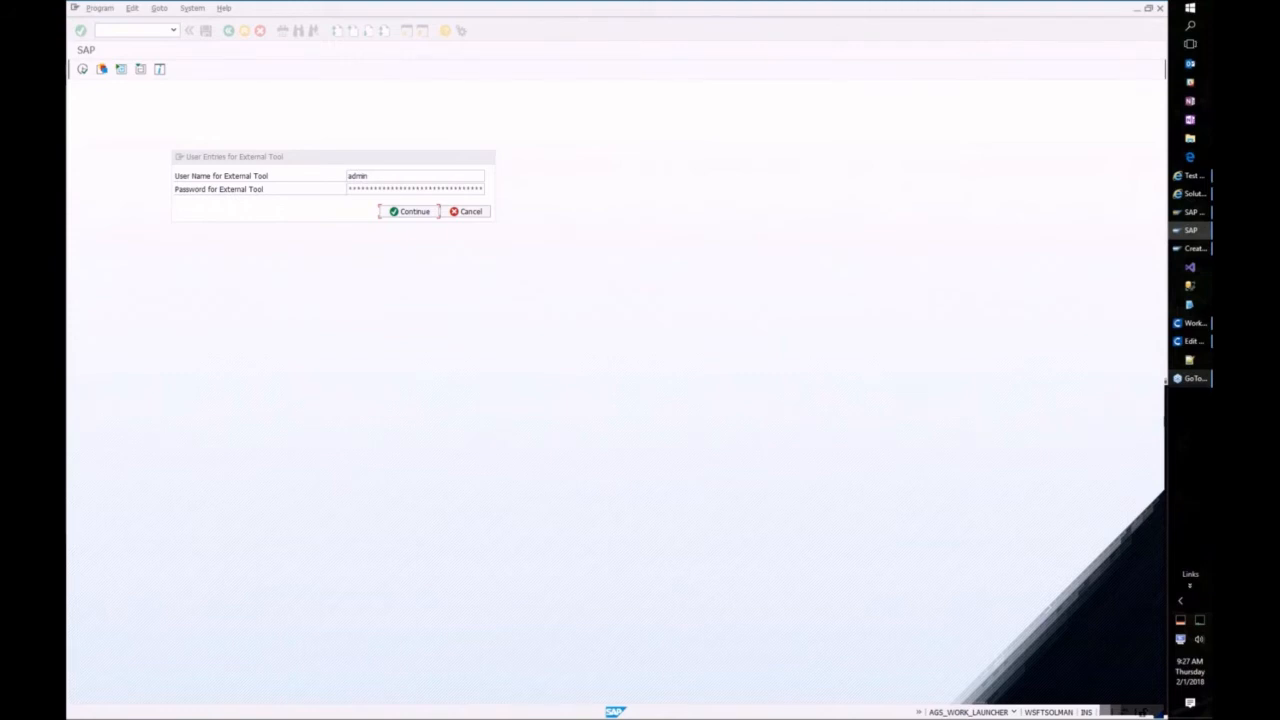
key(Return)
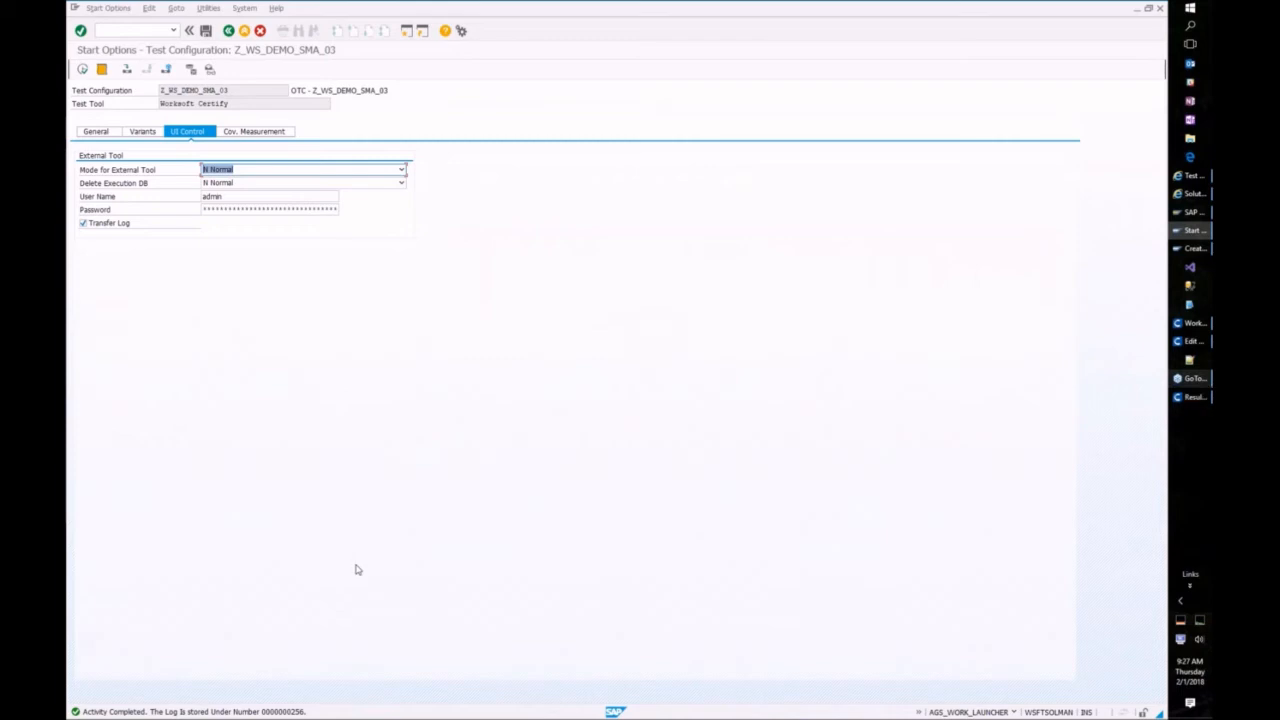
Step: Widen the results tree pane and the Narrative column in the Result Viewer
click(1190, 397)
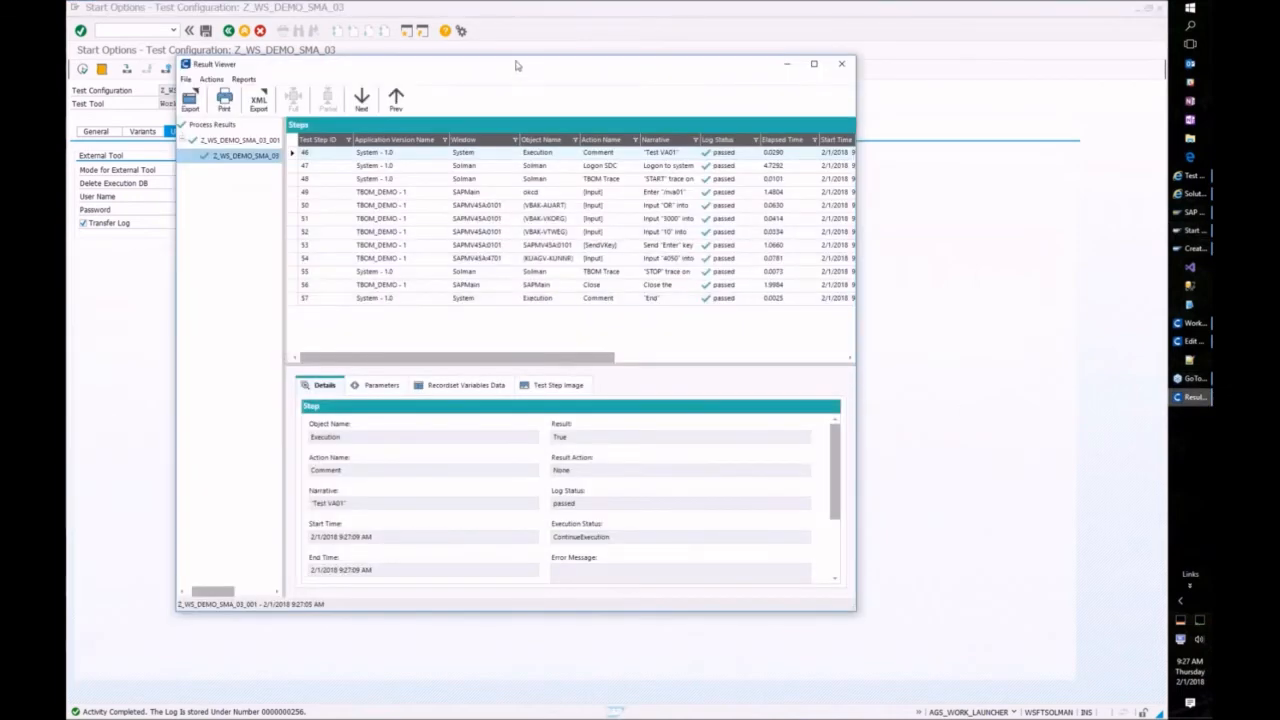
drag(508, 69, 532, 70)
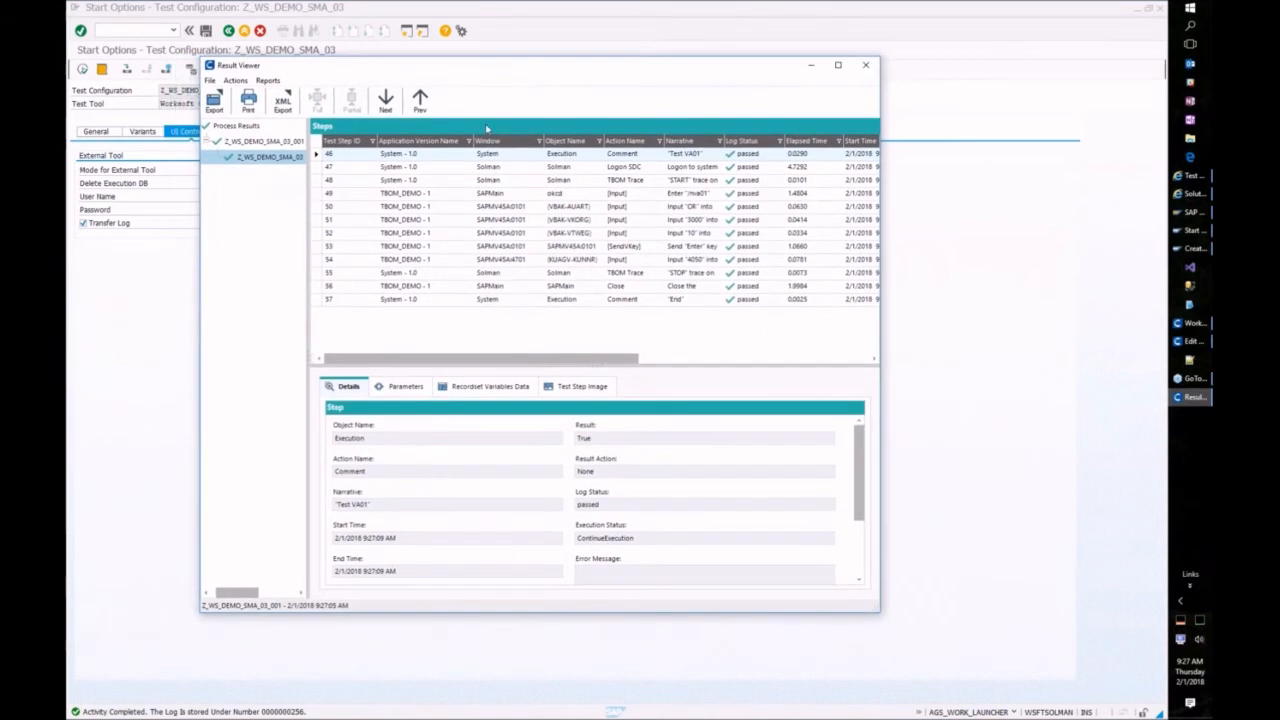
drag(307, 224, 362, 224)
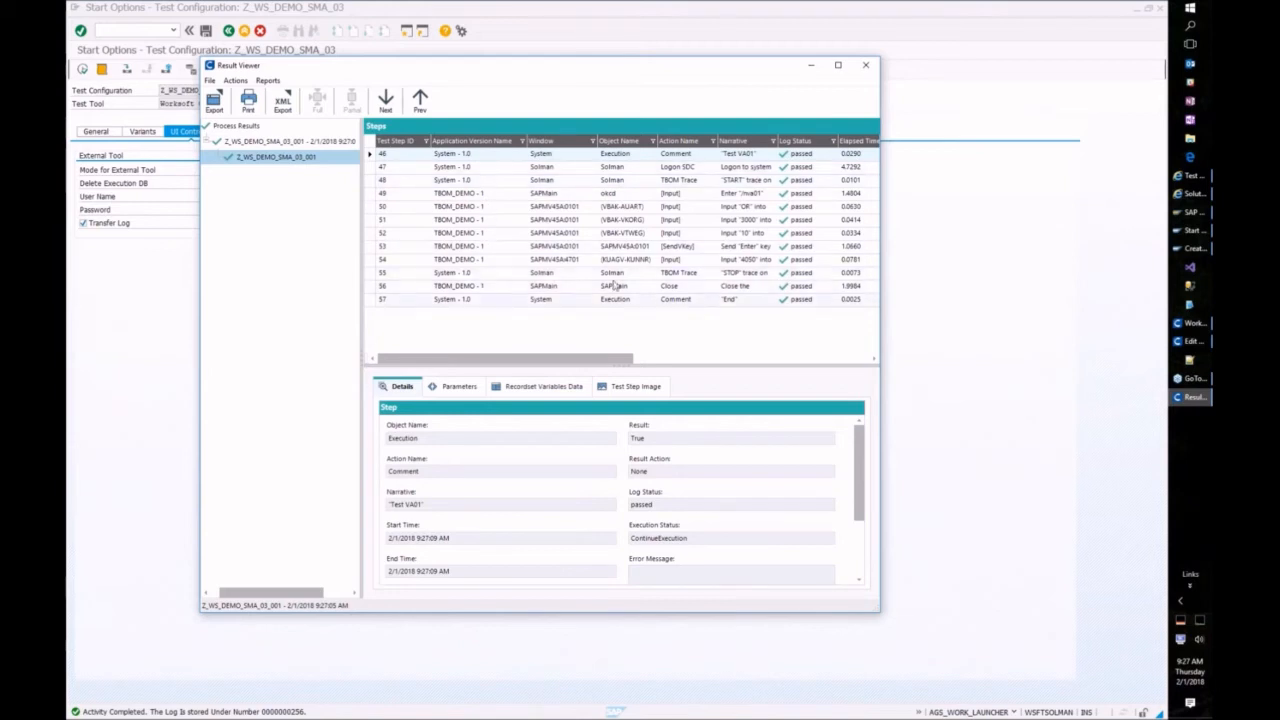
drag(836, 146, 813, 150)
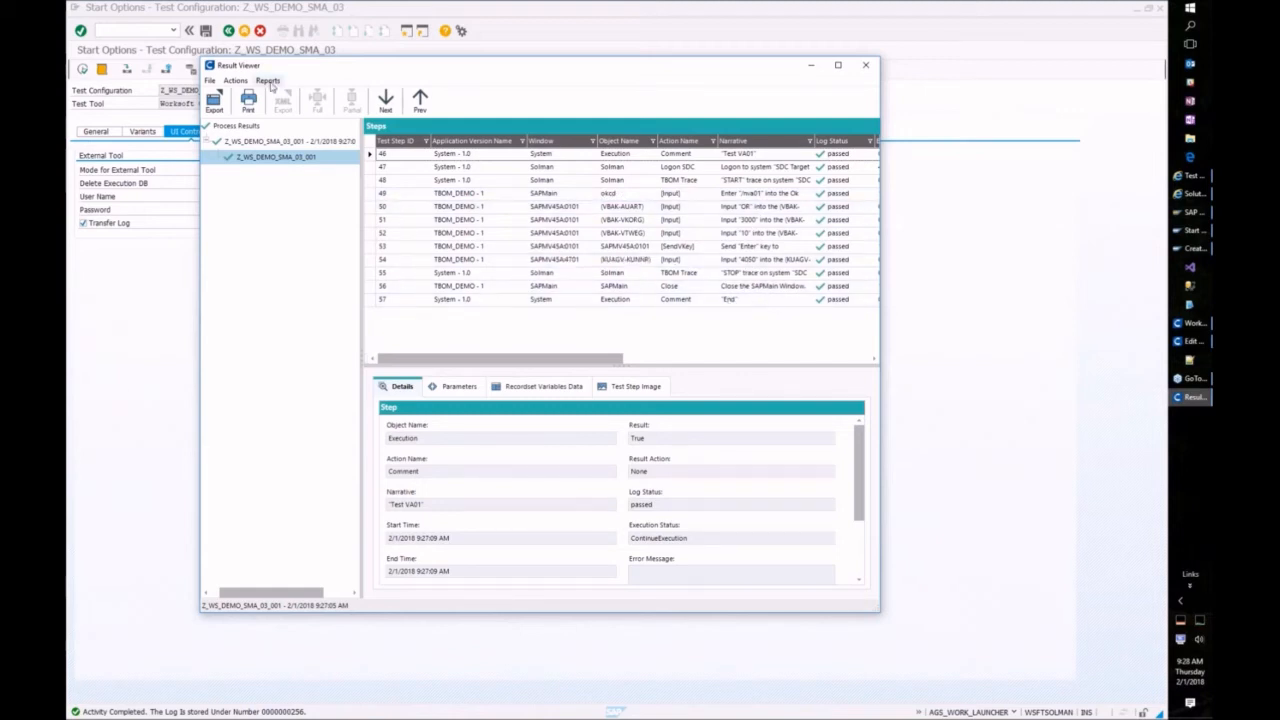
Step: Generate the Results (Detail) report, replacing the existing Detail Report.pdf
click(268, 81)
click(251, 108)
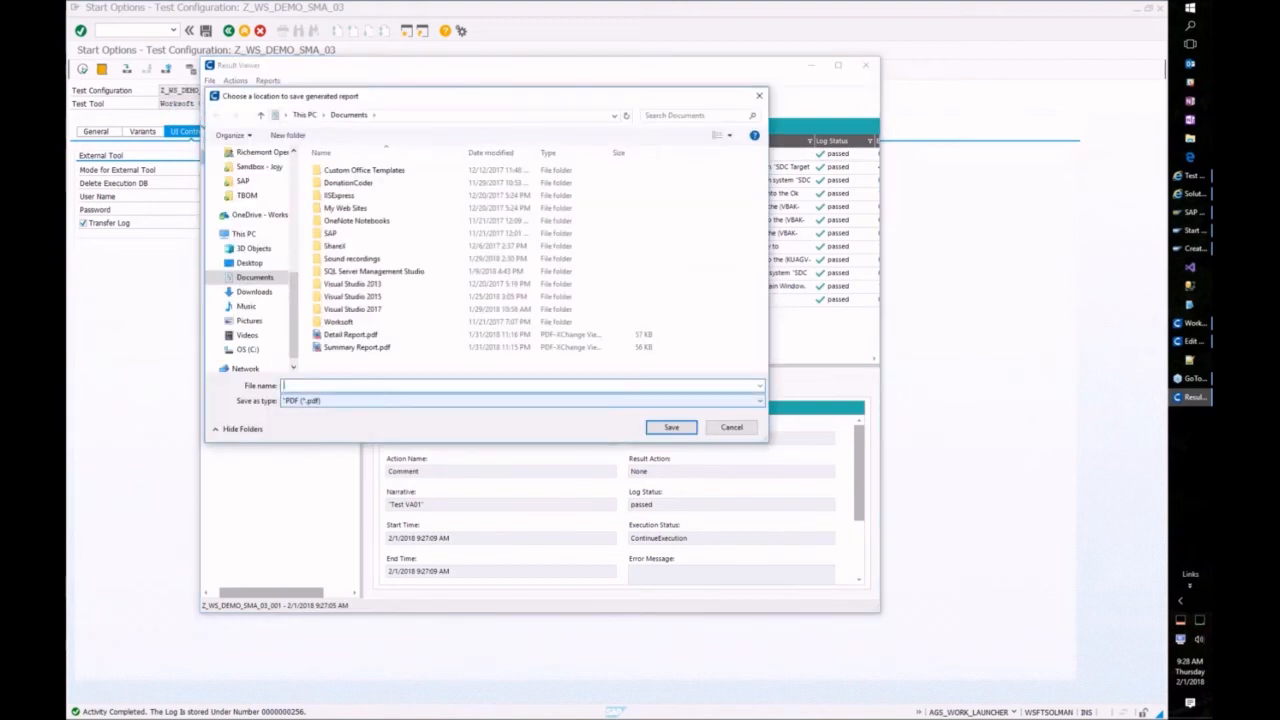
click(360, 336)
click(661, 435)
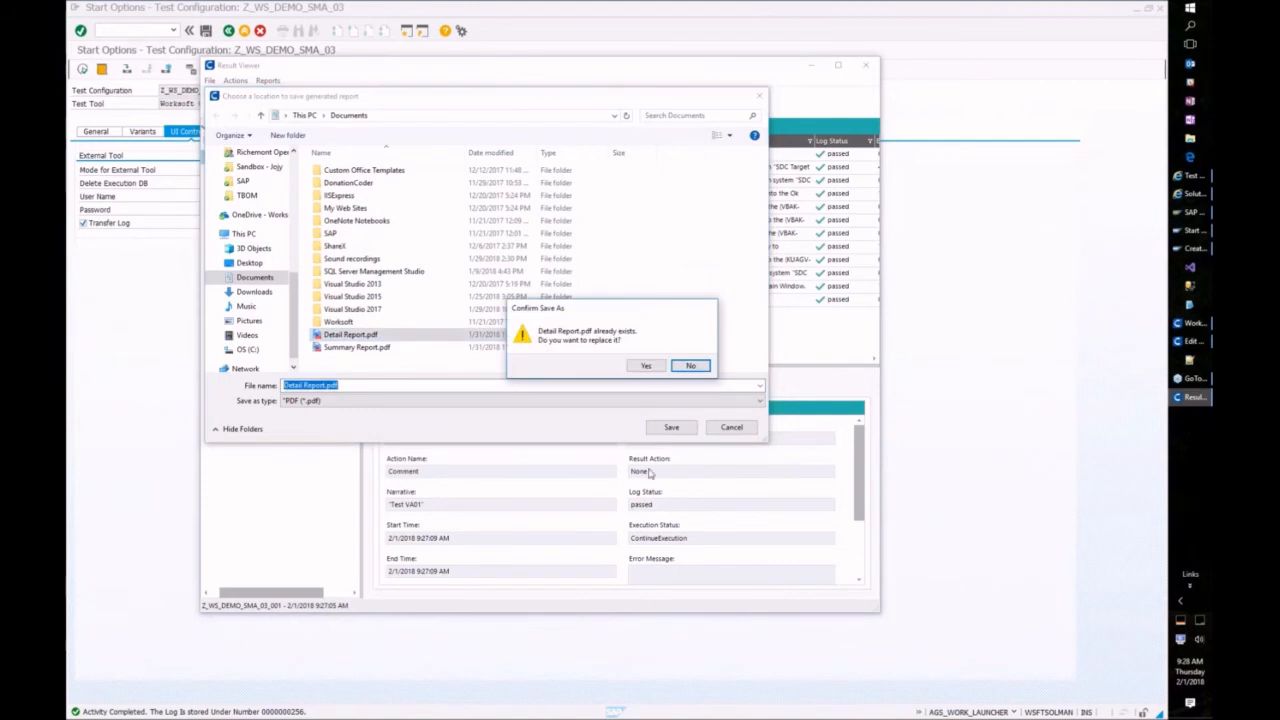
click(637, 366)
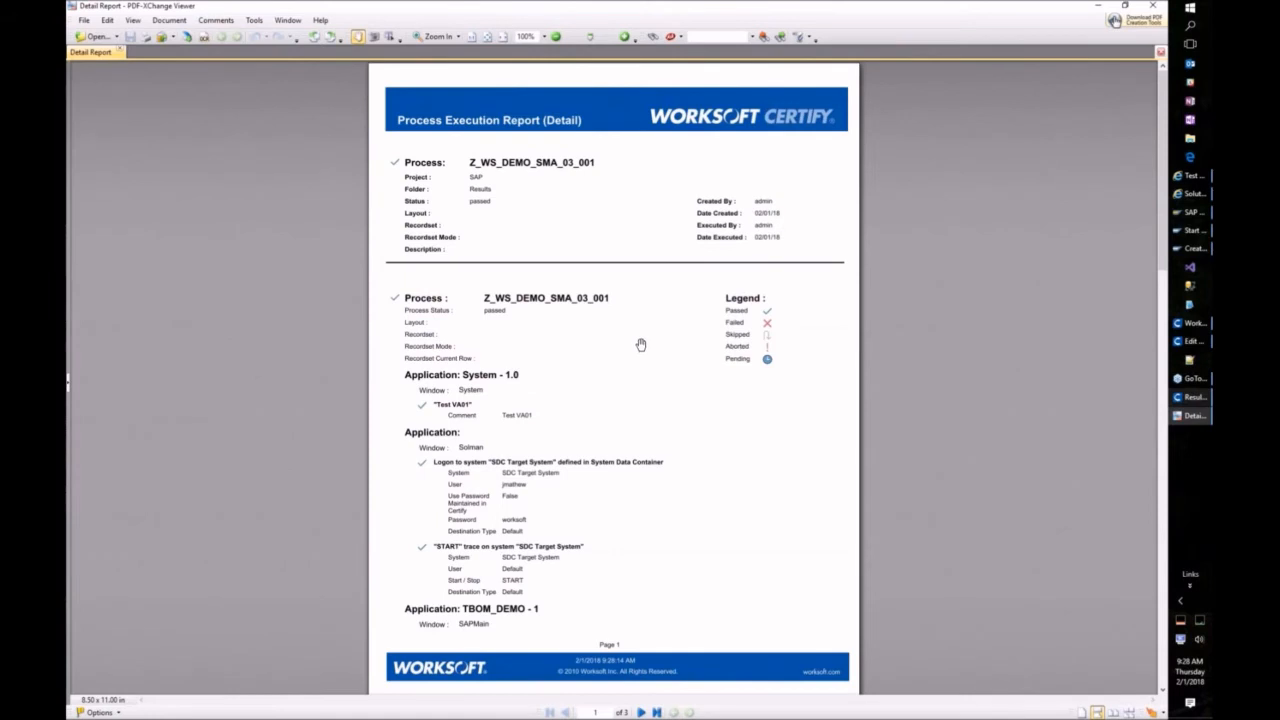
Step: Read the Detail Report PDF through page 3, then close PDF-XChange Viewer and the Result Viewer
scroll(634, 350, down, 3)
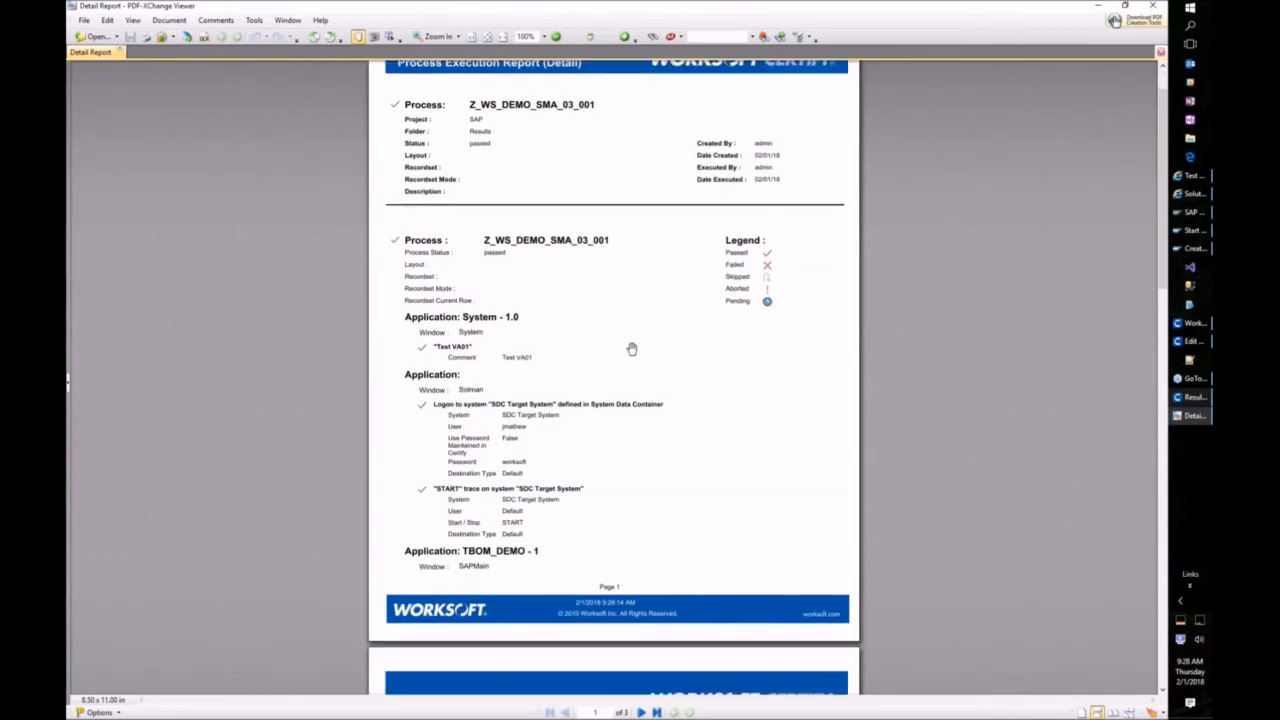
scroll(638, 355, down, 19)
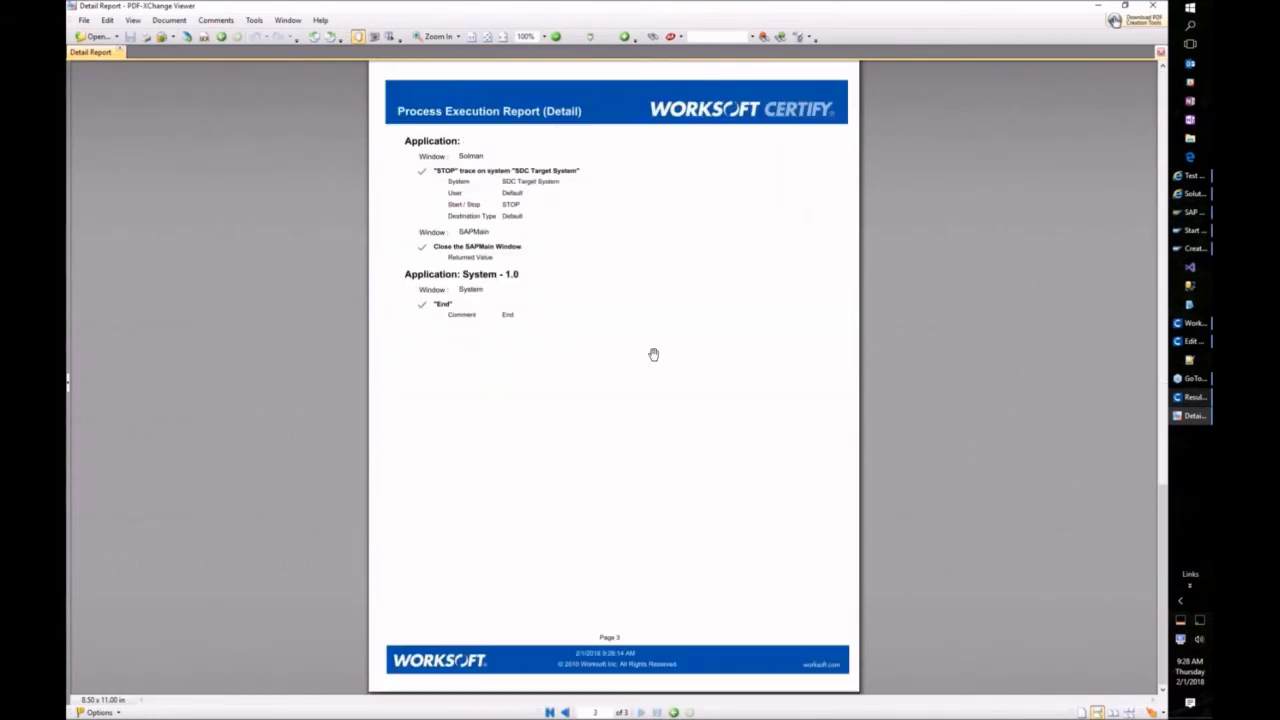
click(1156, 7)
click(866, 64)
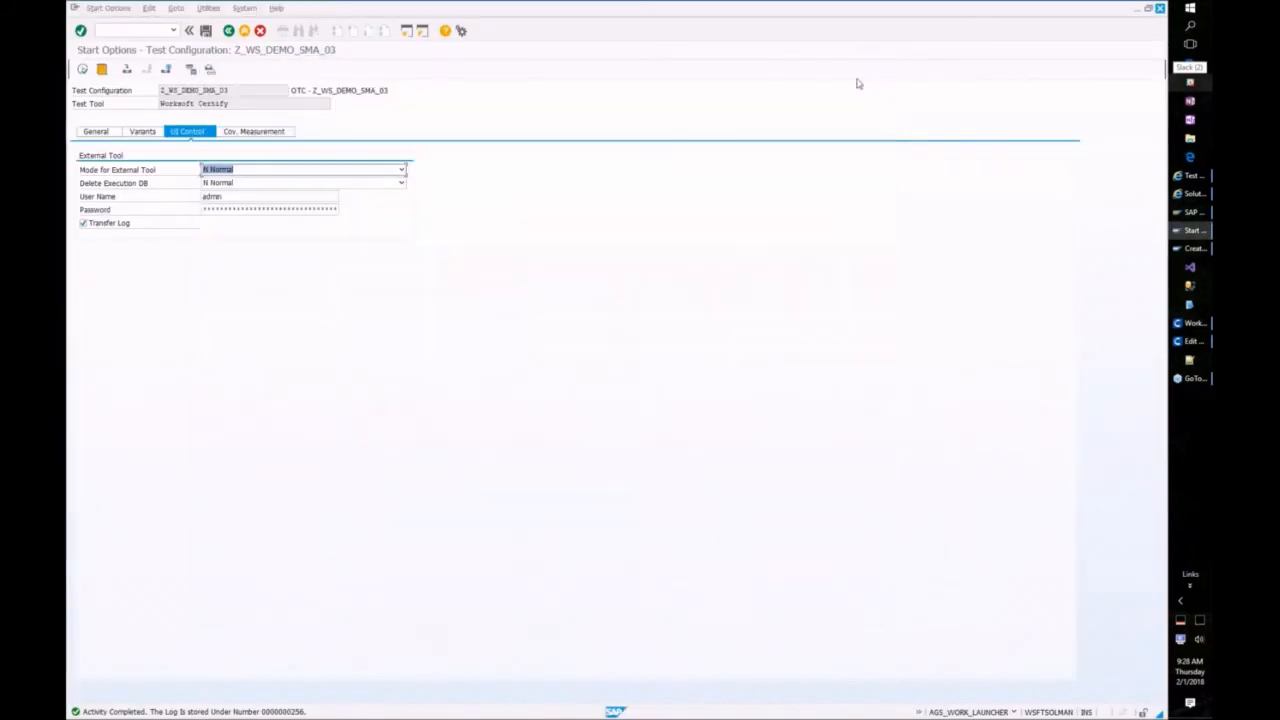
Step: Open and review the Test Tool Log results, then close the test results viewer
click(1190, 196)
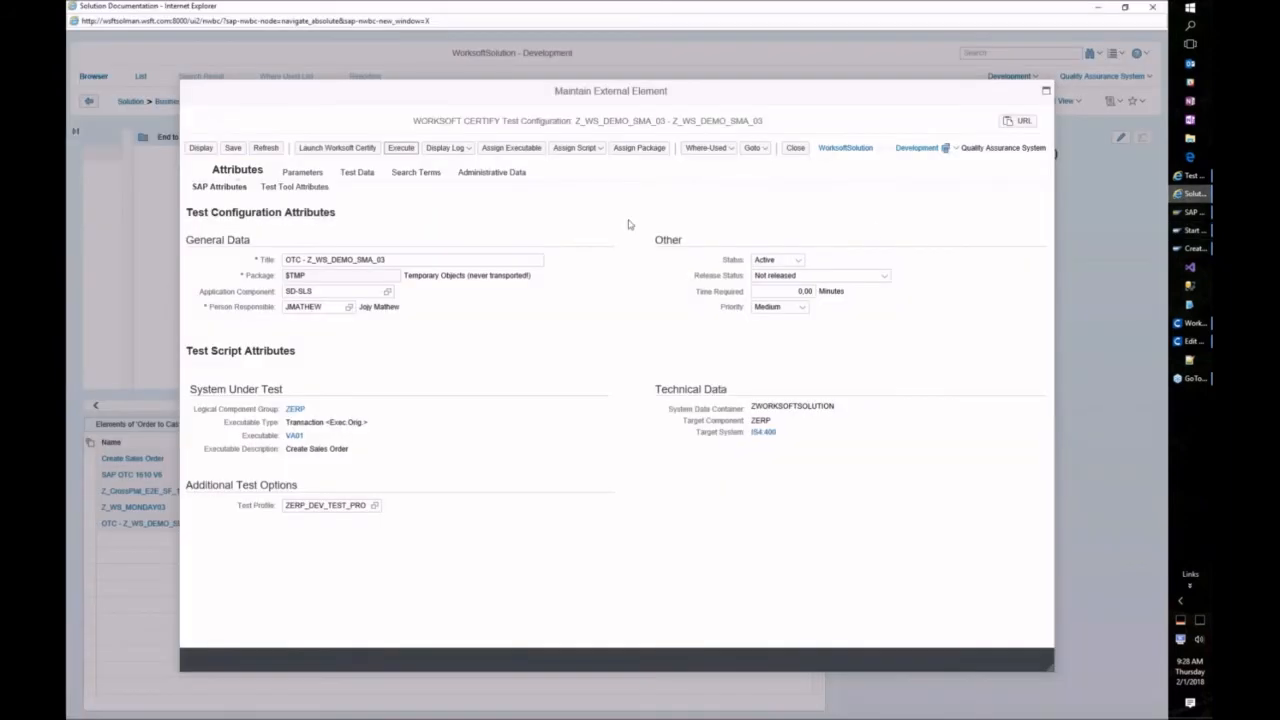
click(452, 148)
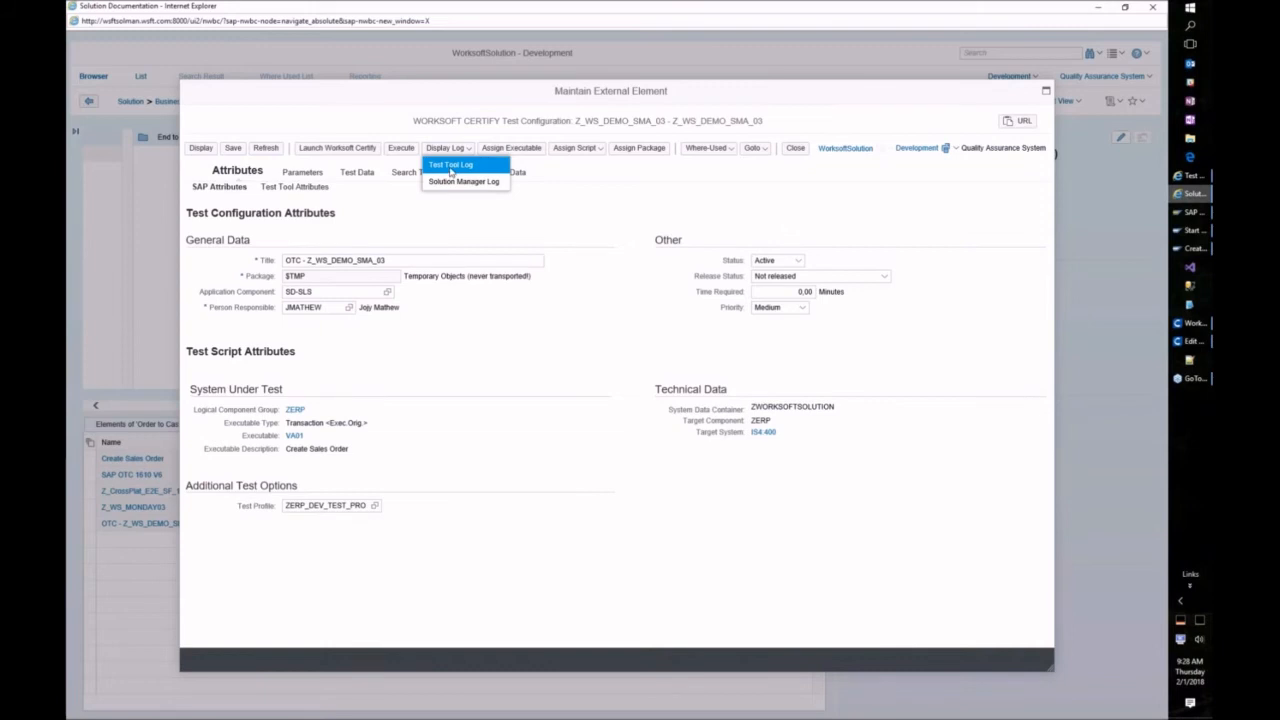
click(451, 166)
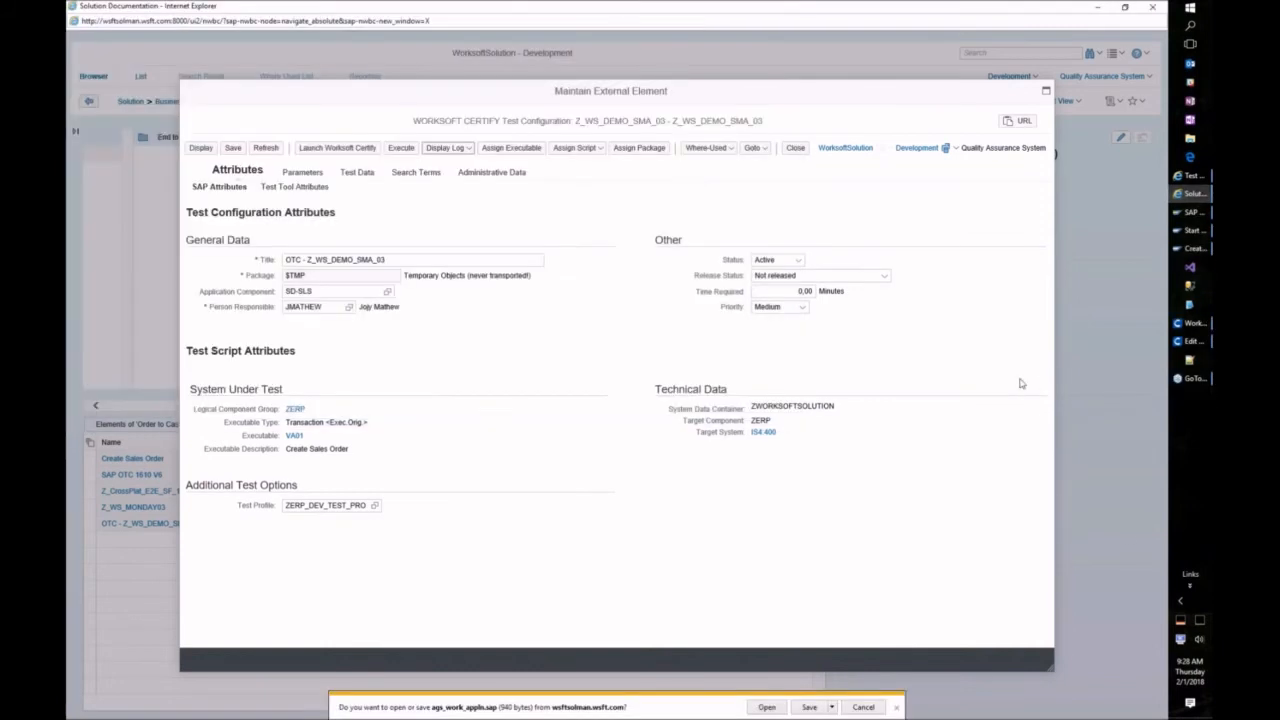
click(770, 706)
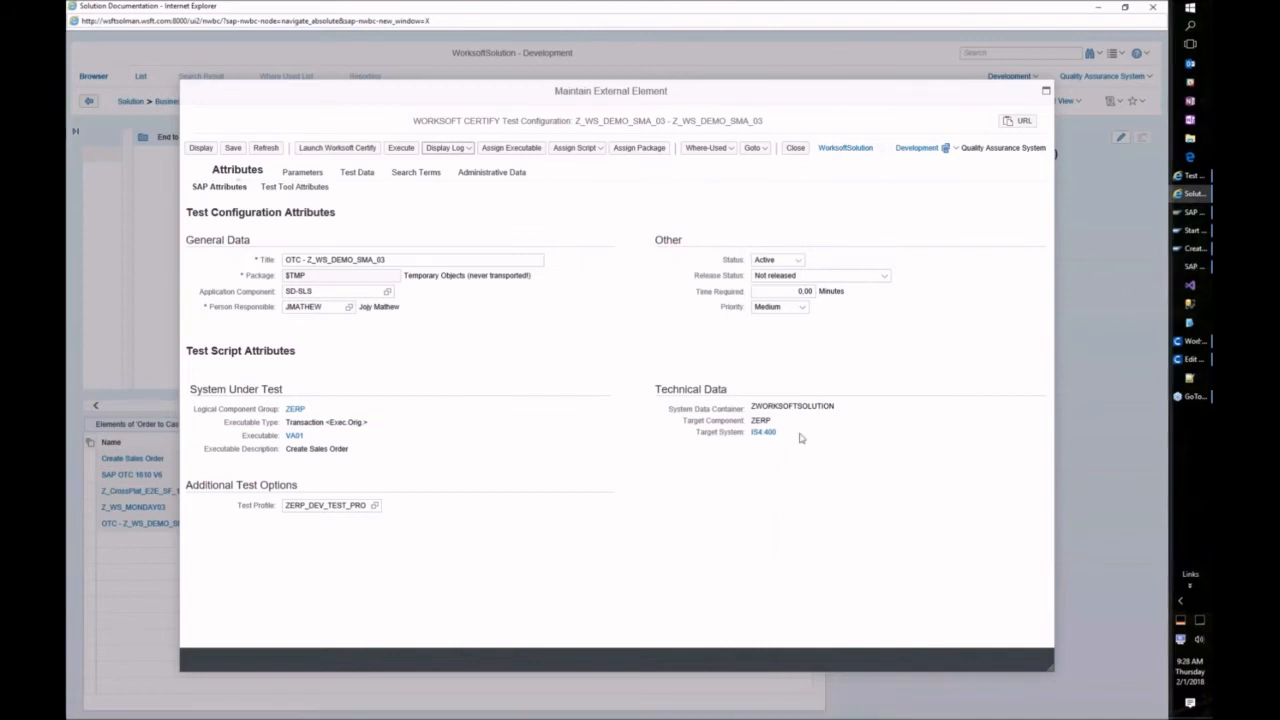
click(1190, 268)
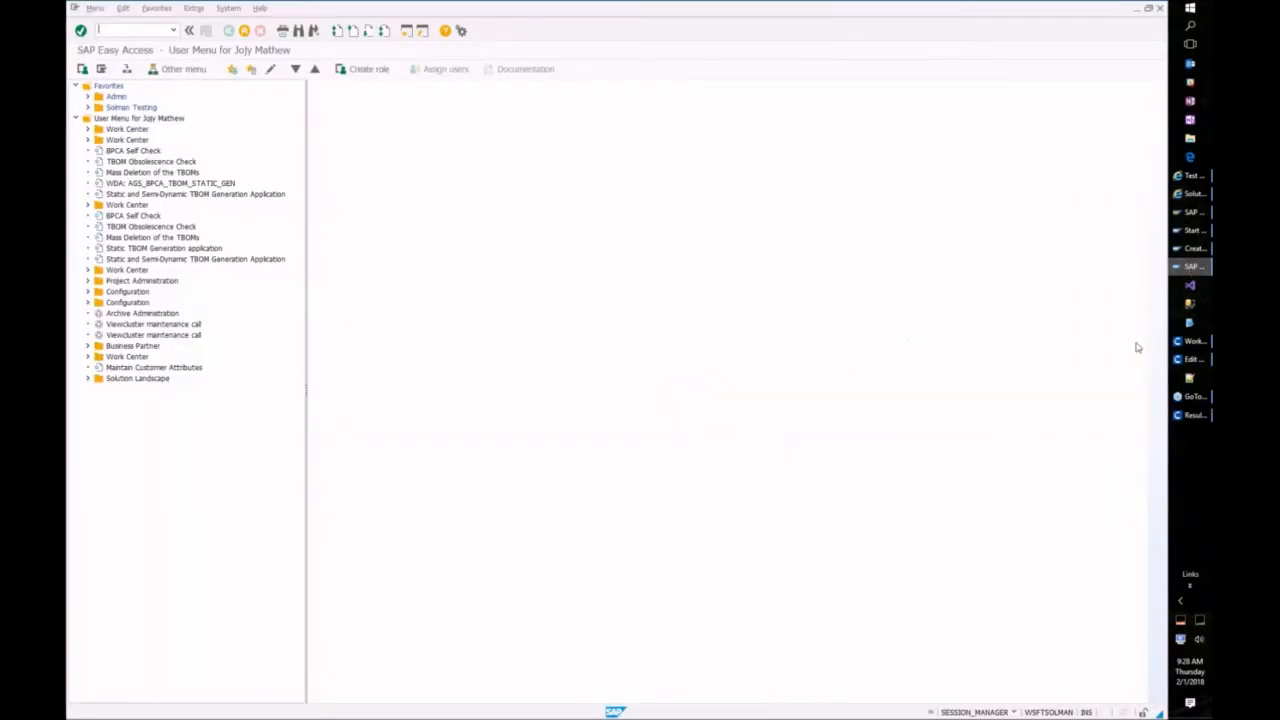
click(1192, 414)
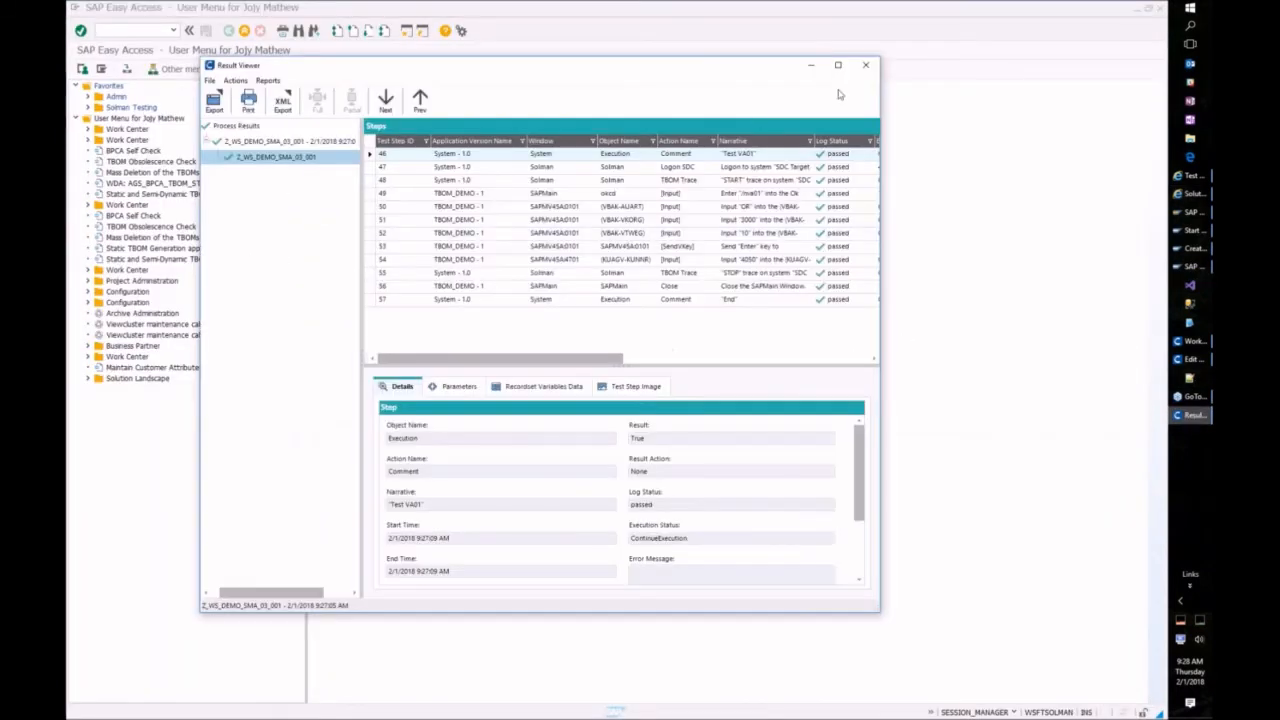
click(866, 66)
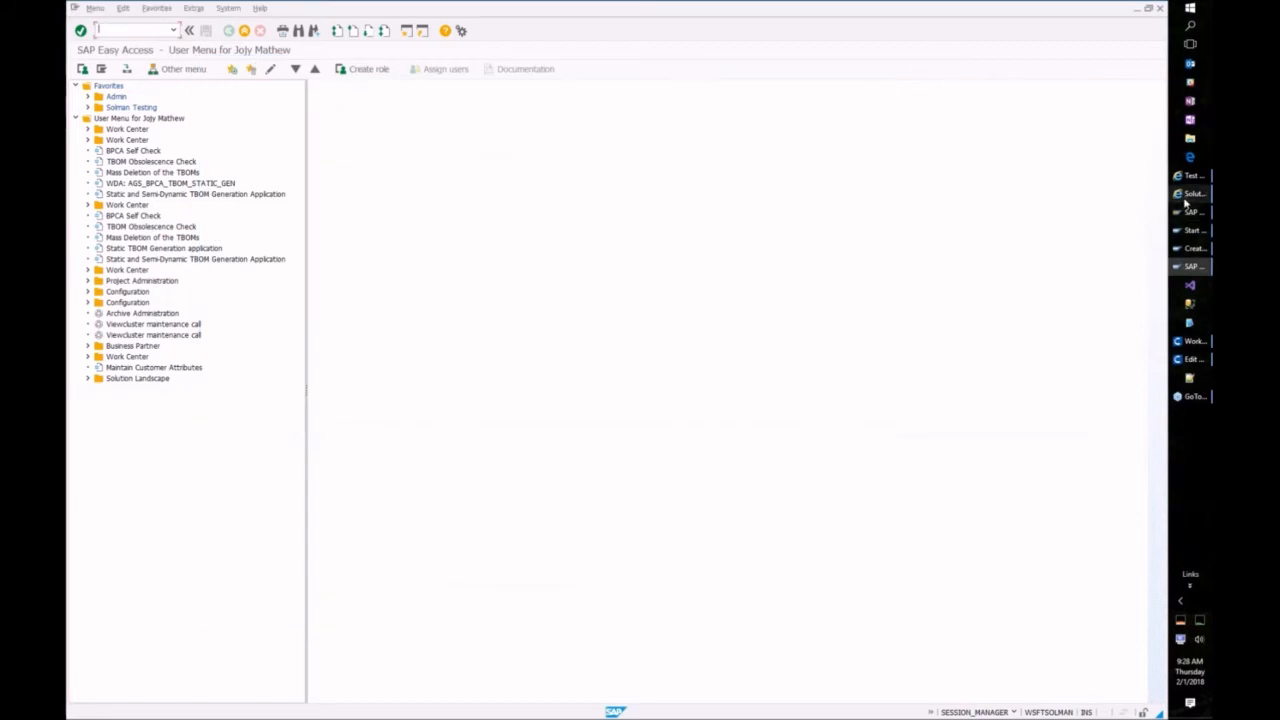
click(1190, 194)
click(445, 148)
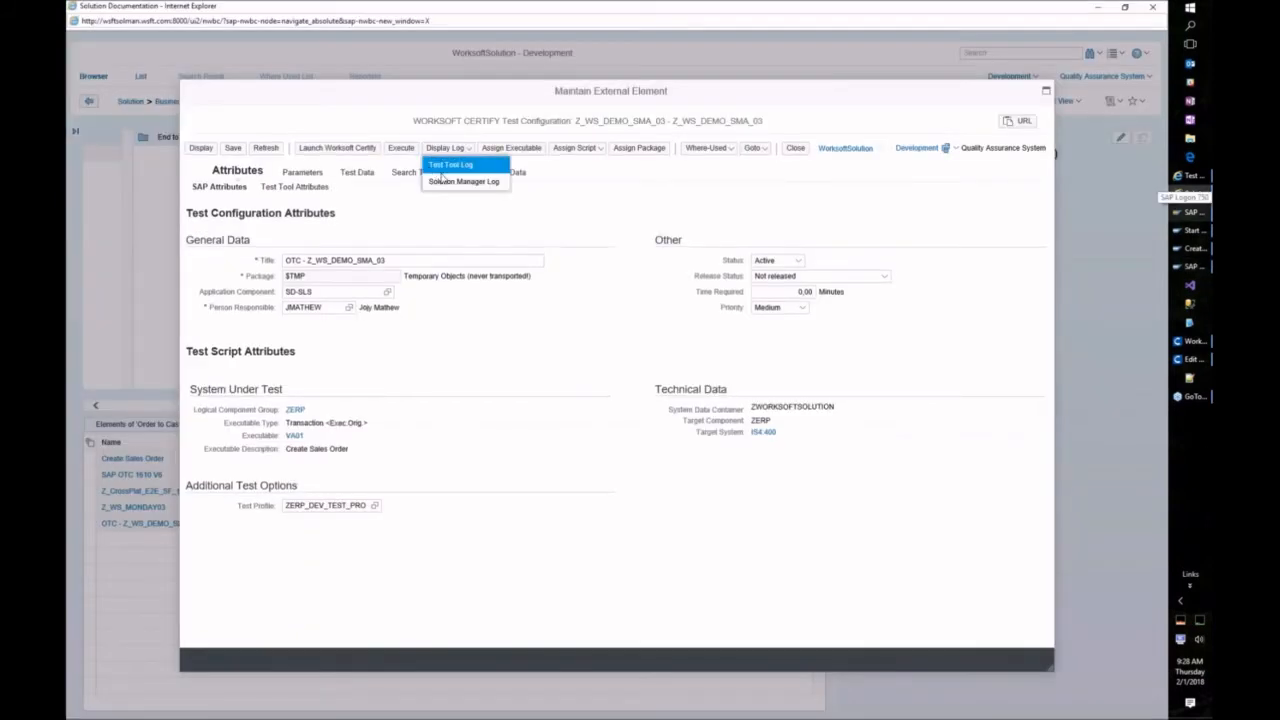
click(445, 181)
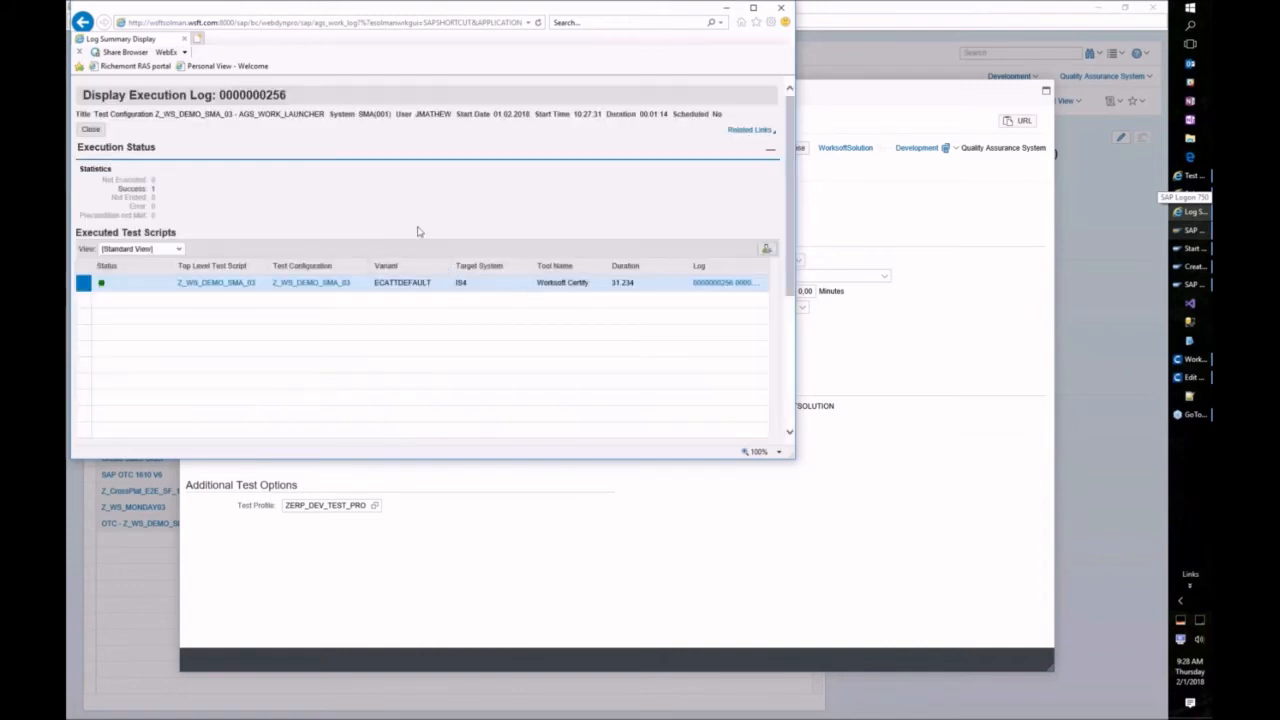
click(753, 7)
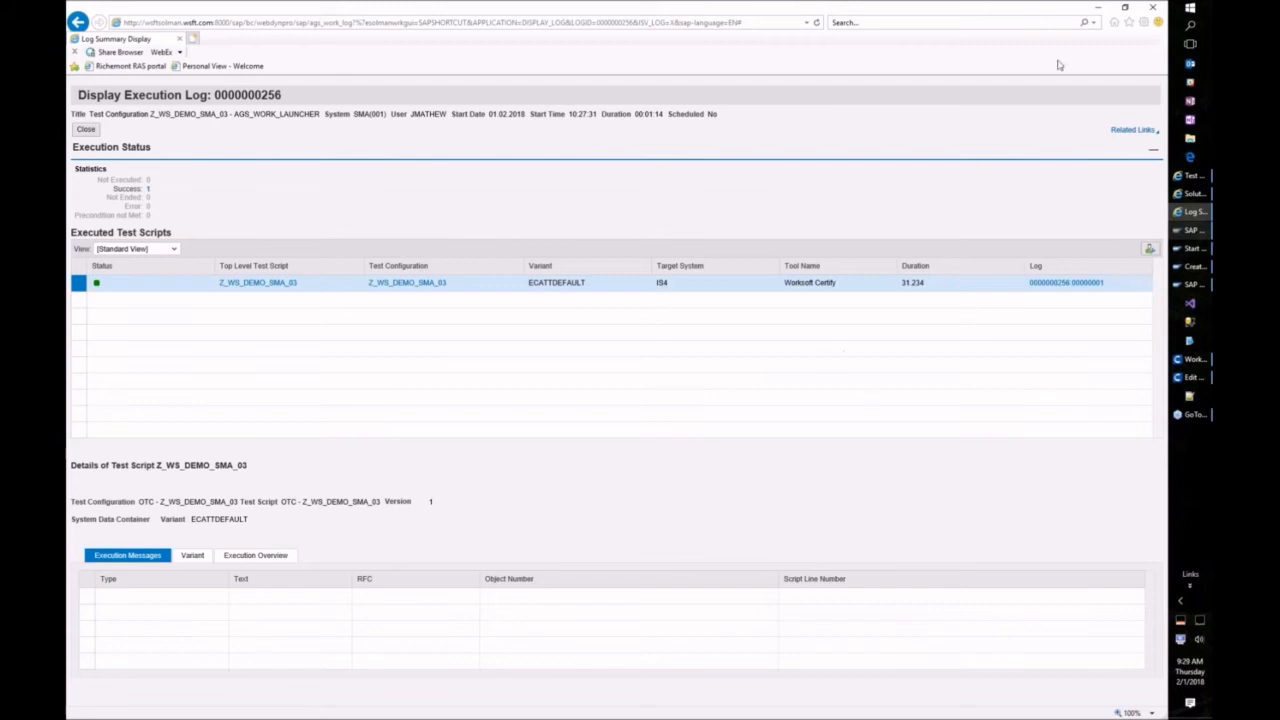
click(1153, 7)
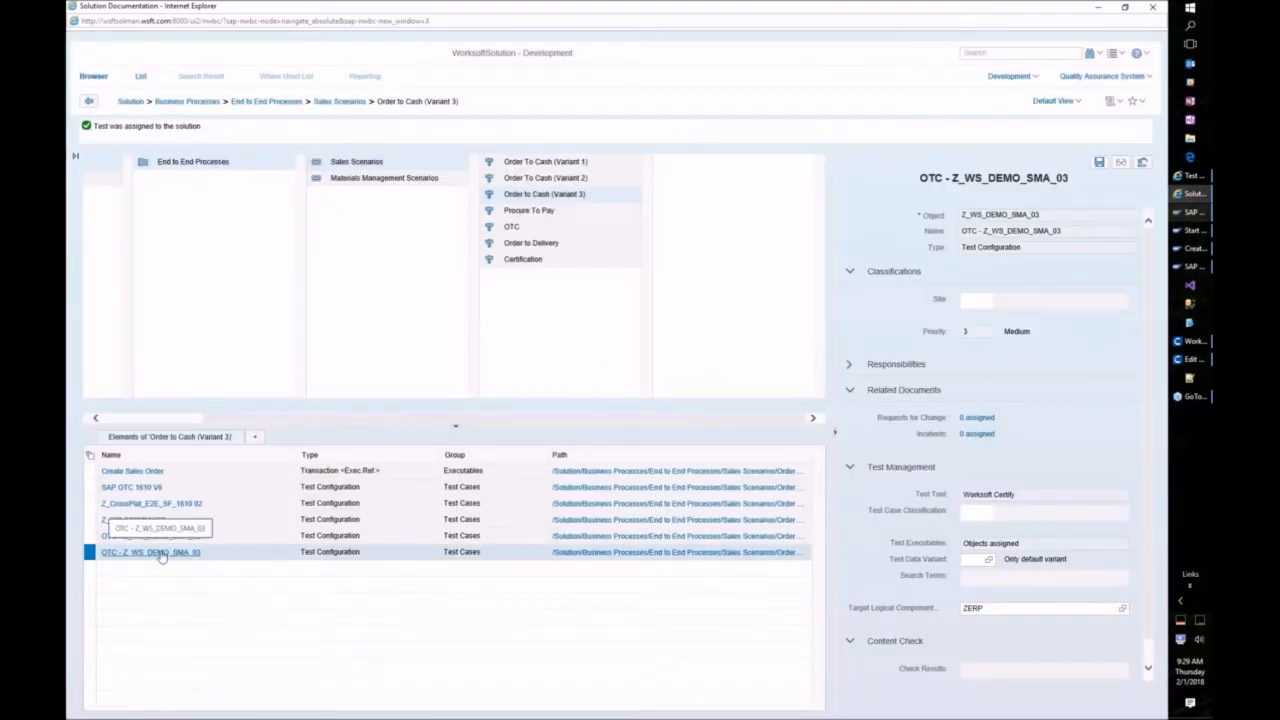
Step: Assign OTC - Z_WS_DEMO_SMA_02 and OTC - Z_WS_DEMO_SMA_03 to Create Sales Order for TBOM generation
click(126, 471)
right_click(126, 475)
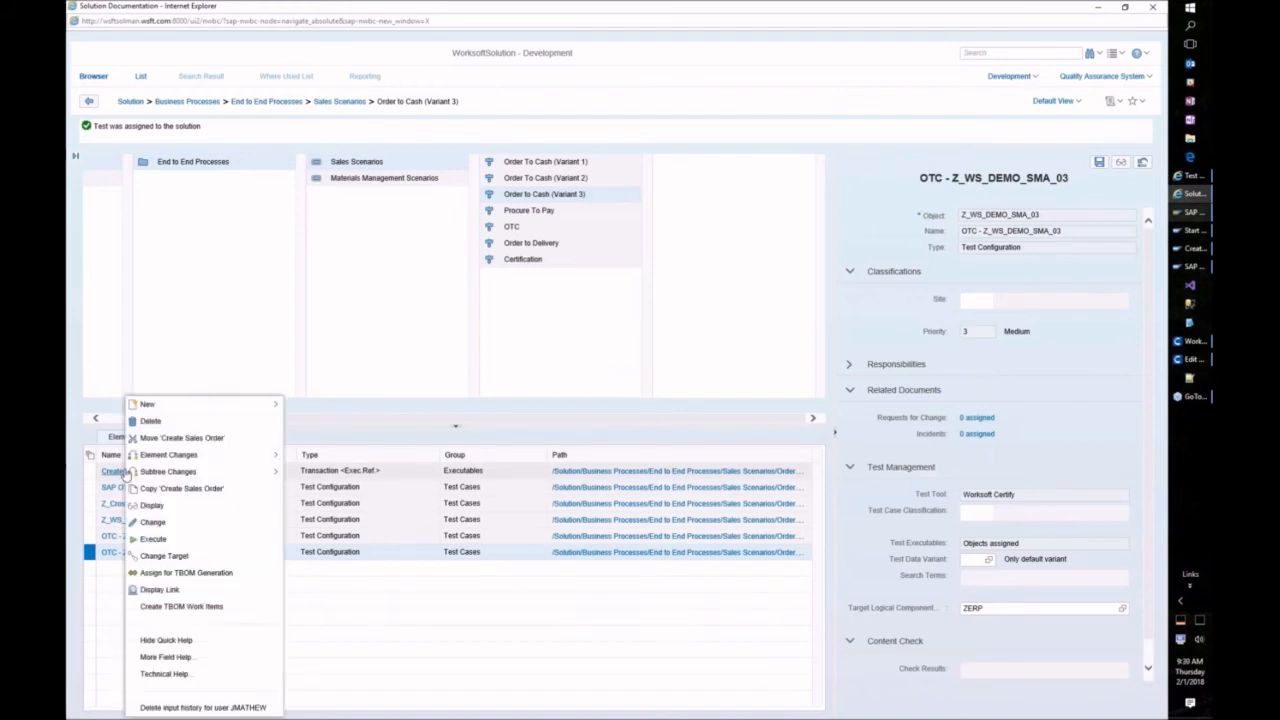
click(179, 573)
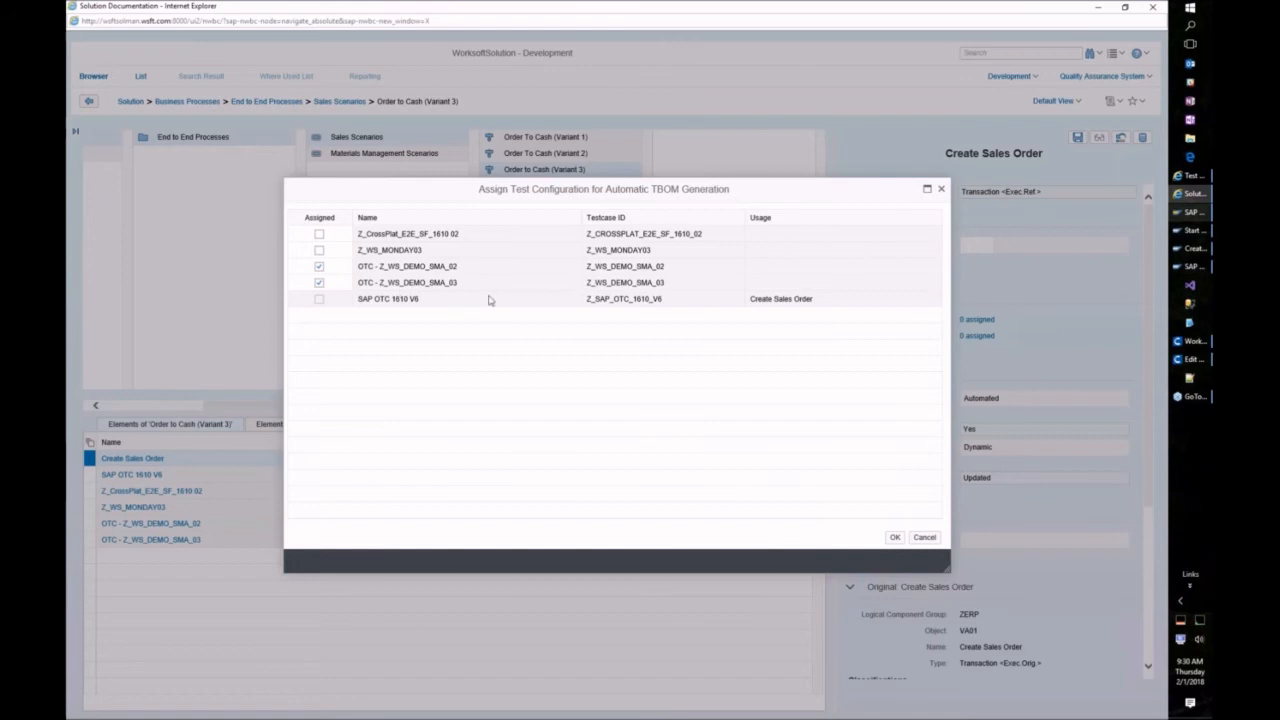
click(896, 537)
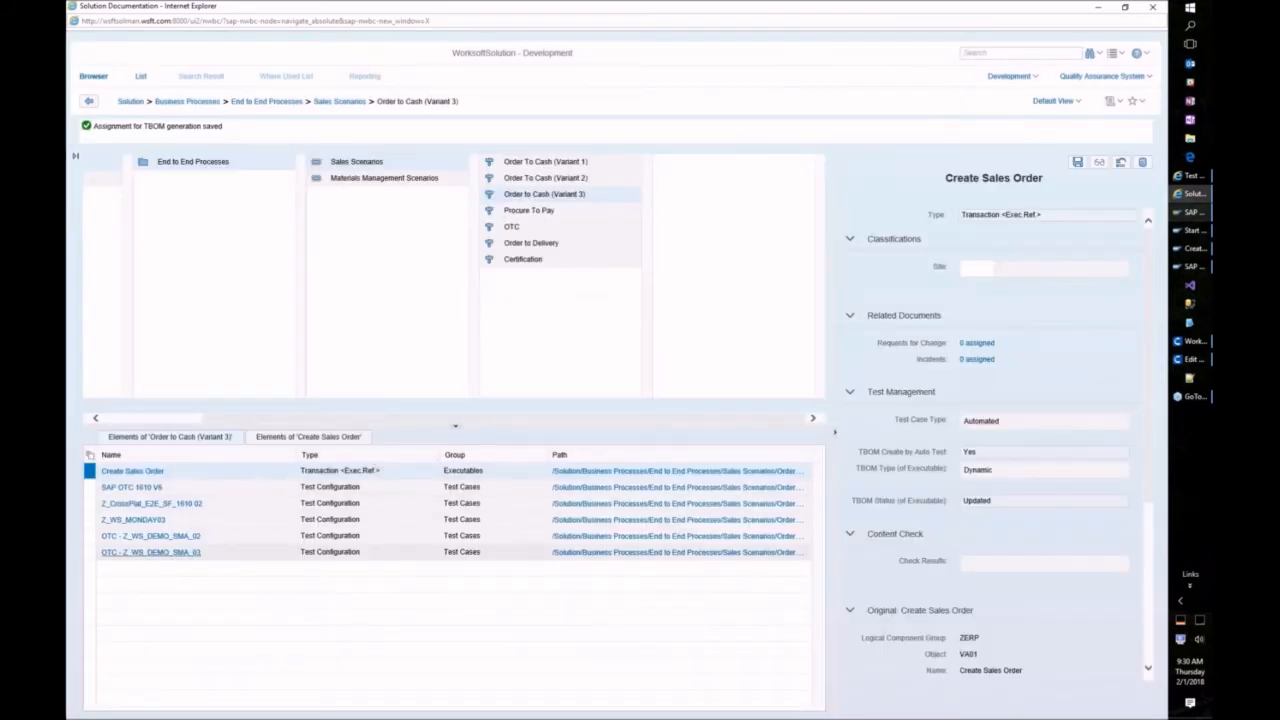
Step: Assign Create Sales Order as an executable of OTC - Z_WS_DEMO_SMA_03, then return to Test Preparation
right_click(172, 549)
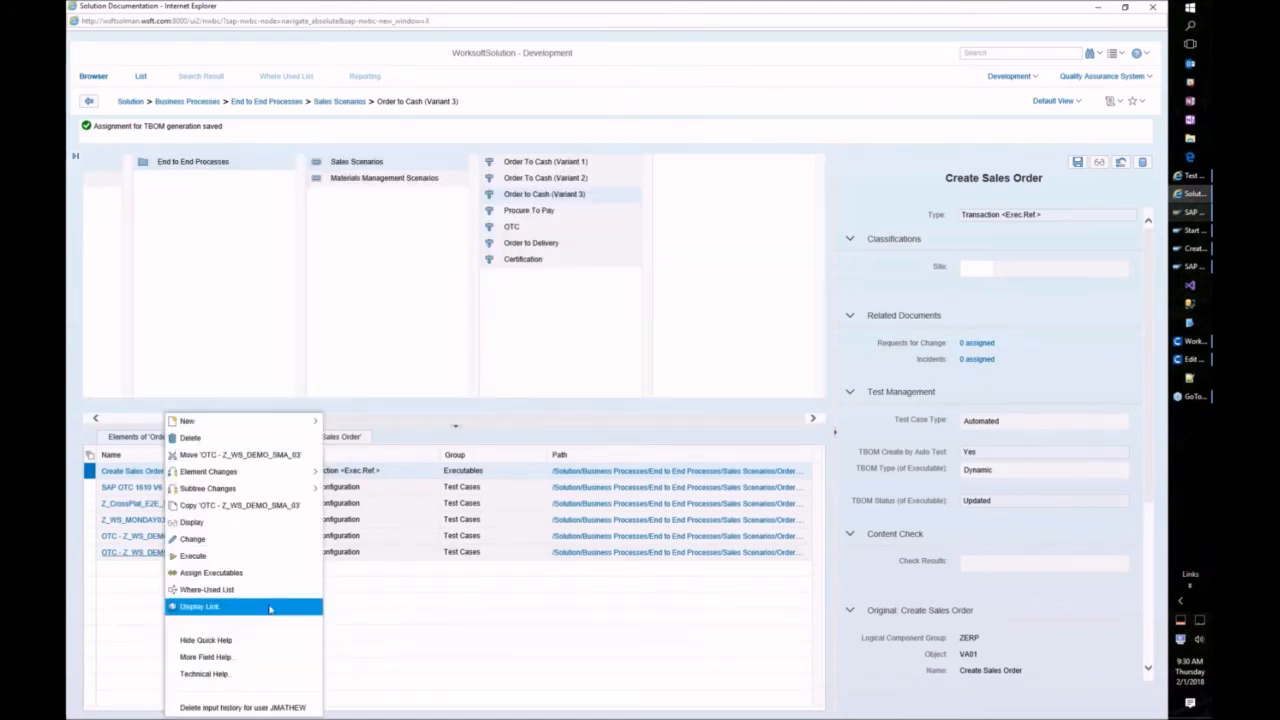
click(218, 575)
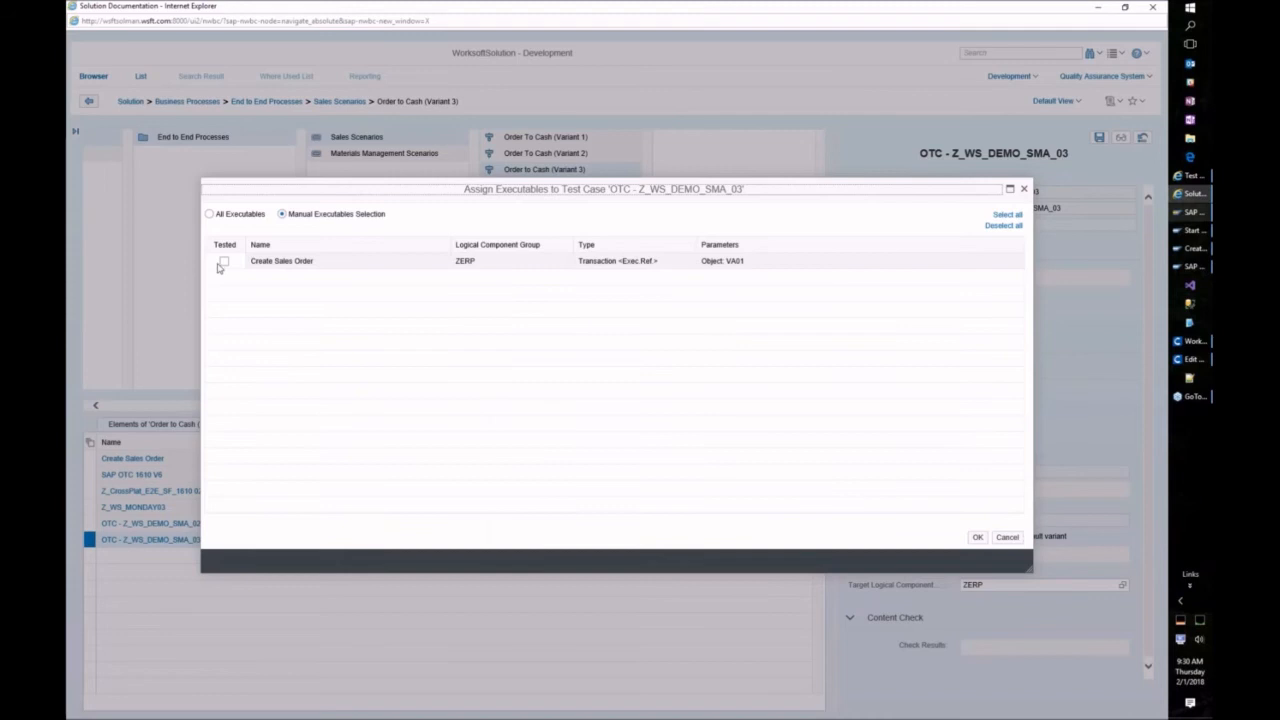
click(223, 262)
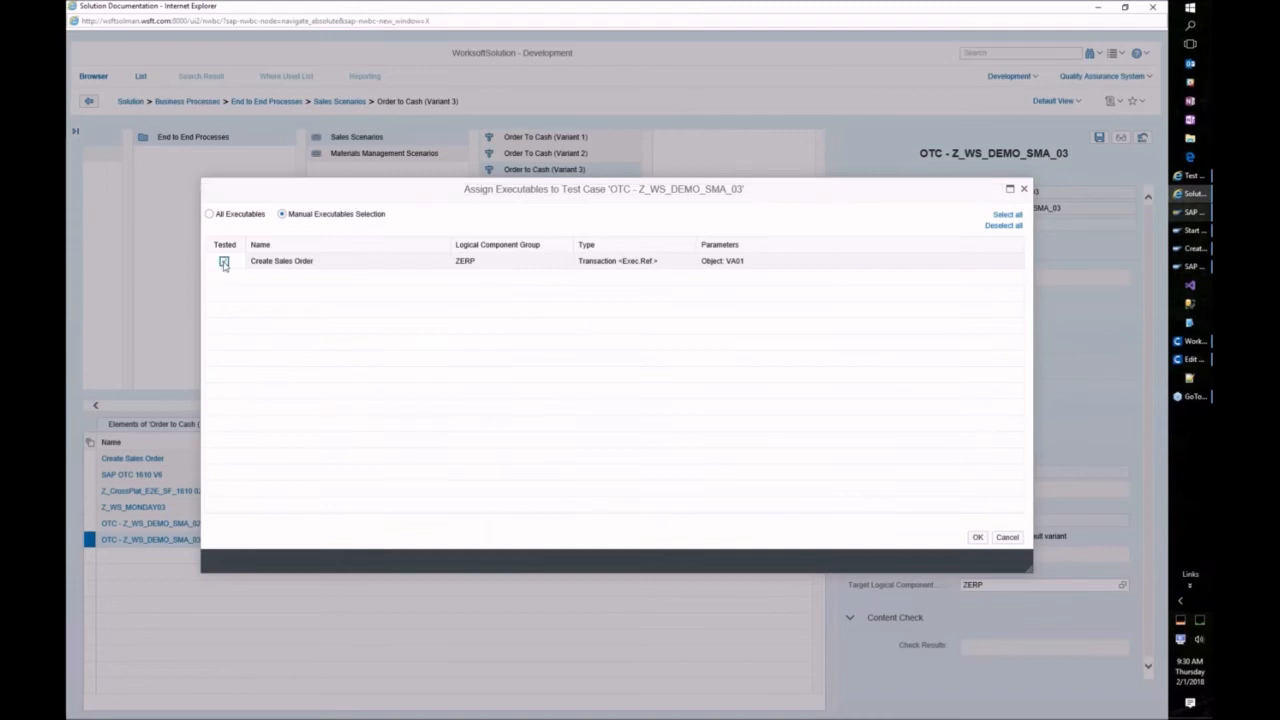
click(978, 539)
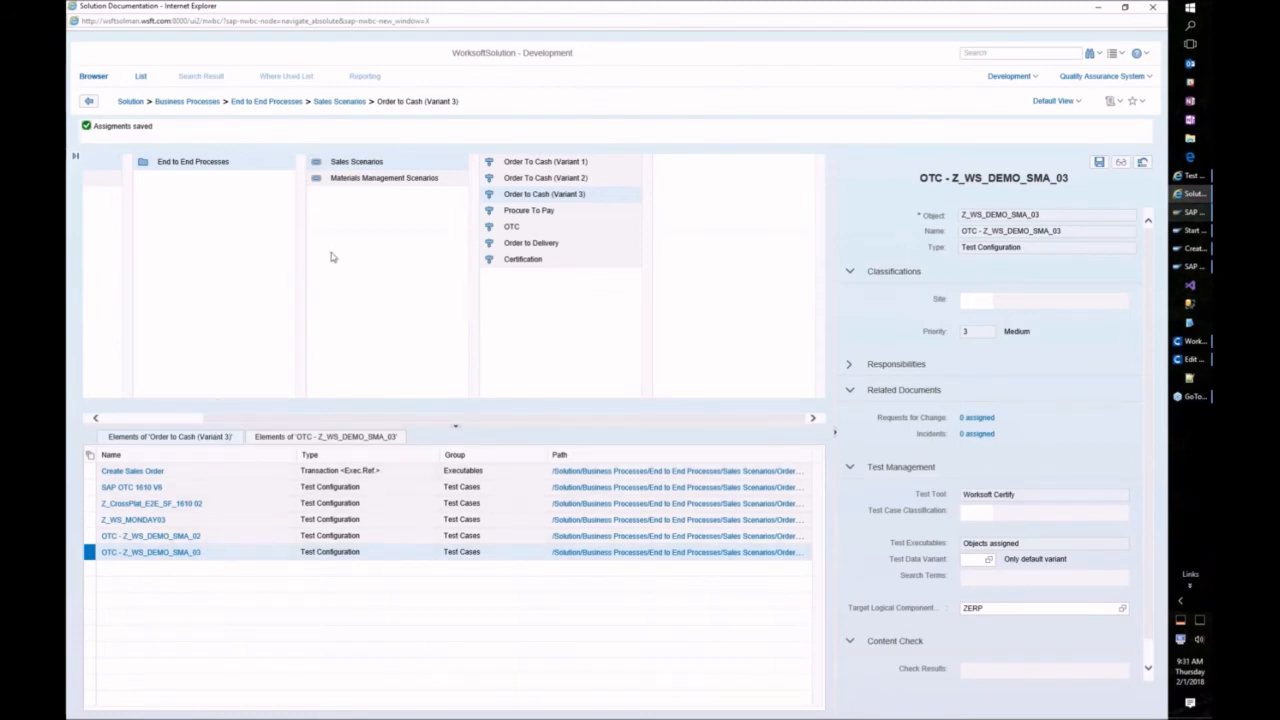
click(1180, 177)
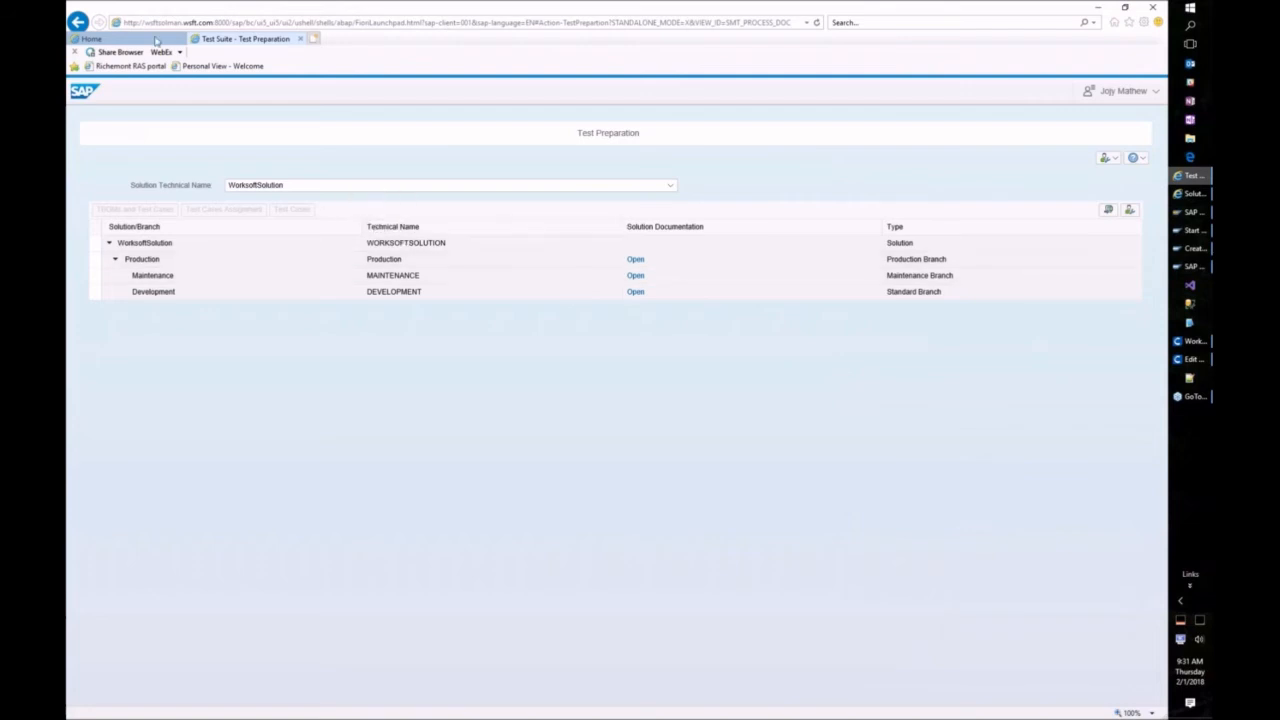
Step: From the launchpad's Test Plan Management tile, start a new test plan in a maximized window
click(143, 38)
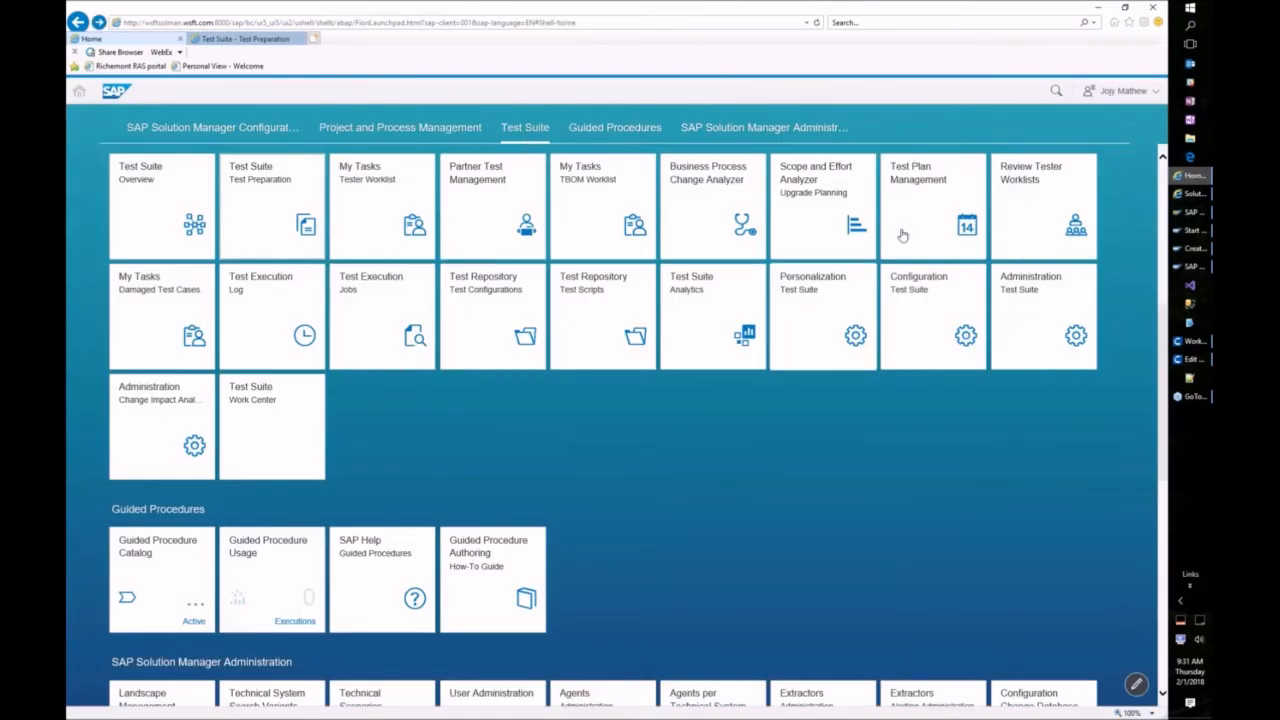
click(925, 189)
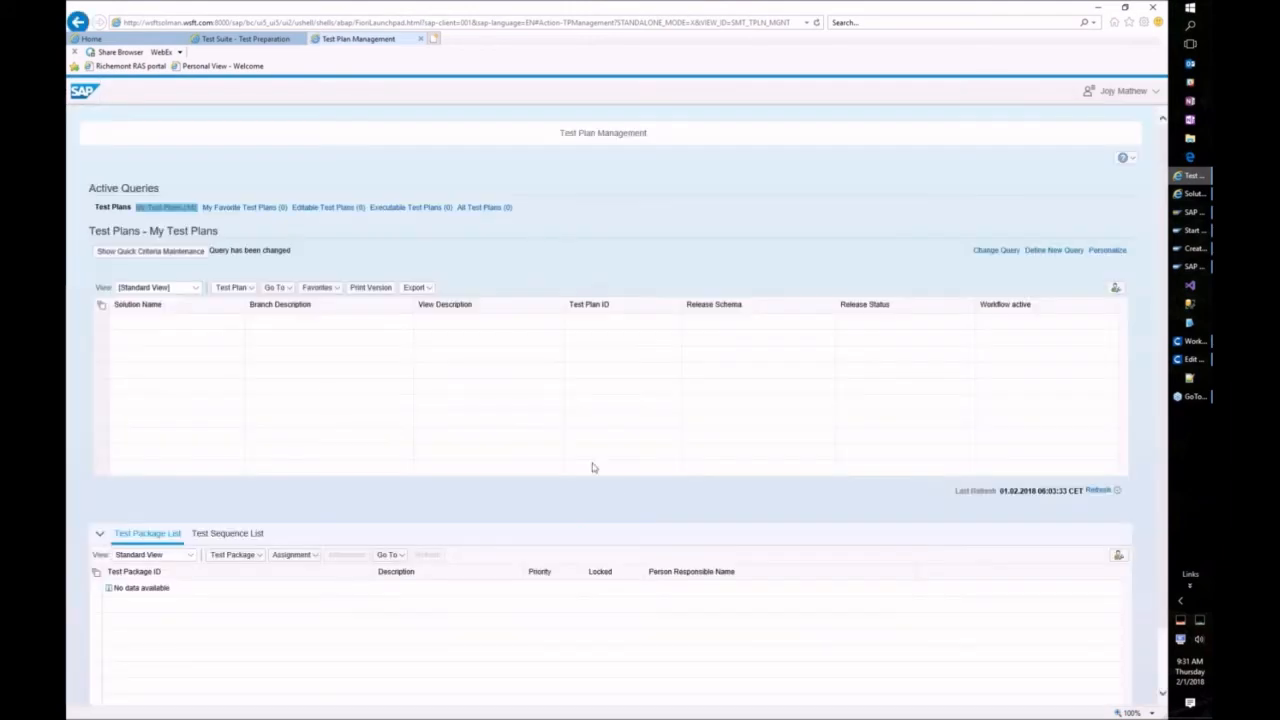
click(251, 289)
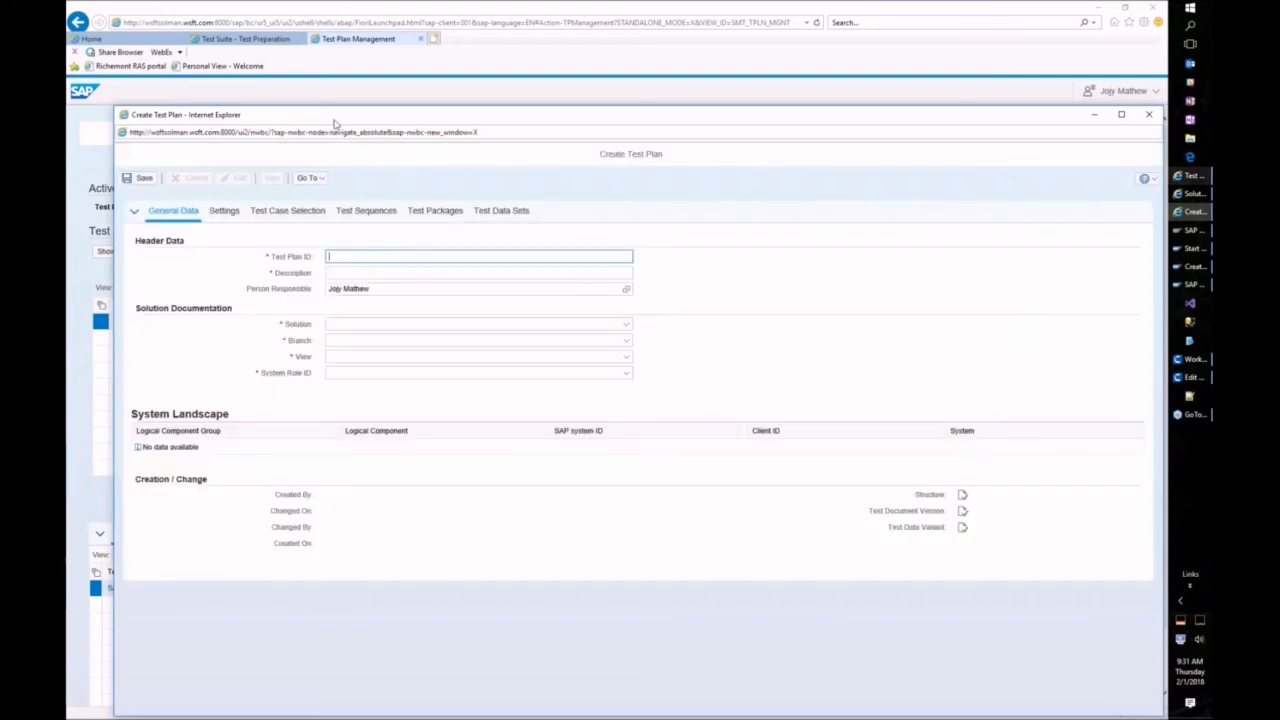
double_click(333, 119)
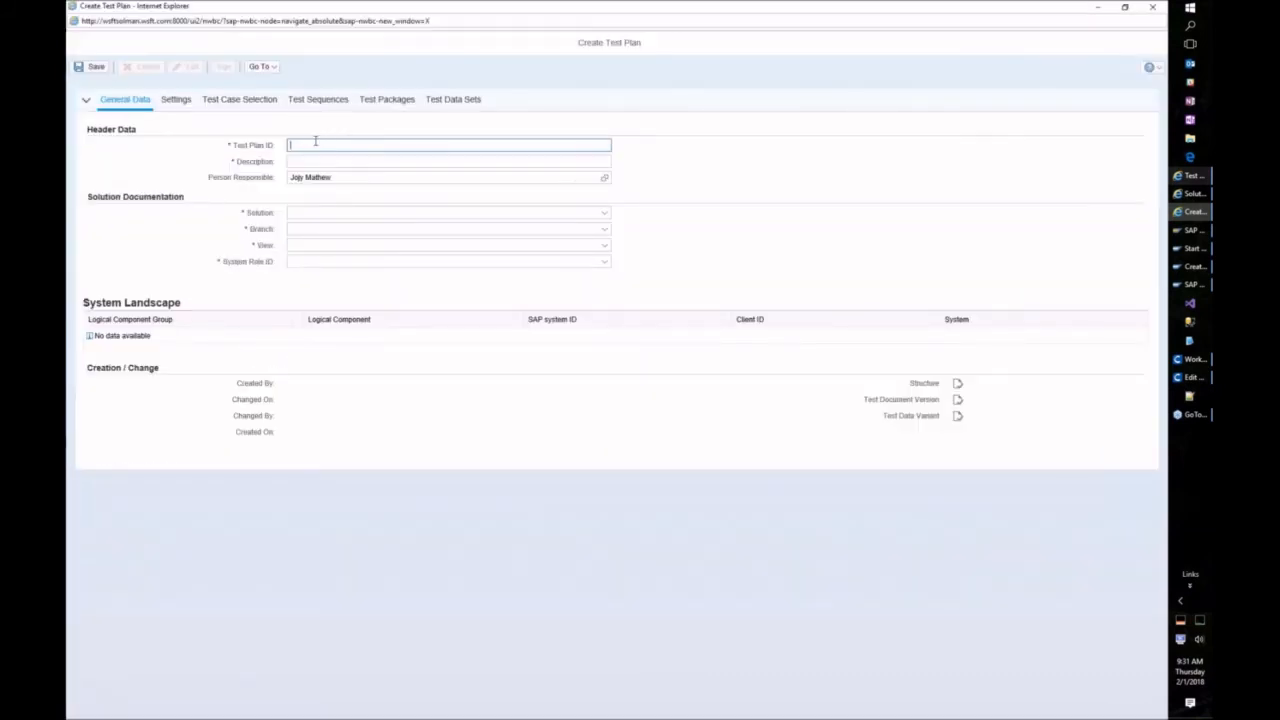
Step: Enter TESTPLAN_FEB_DEMO_03 as the test plan ID and reuse it as the description
click(316, 141)
text(TESTPLAN_)
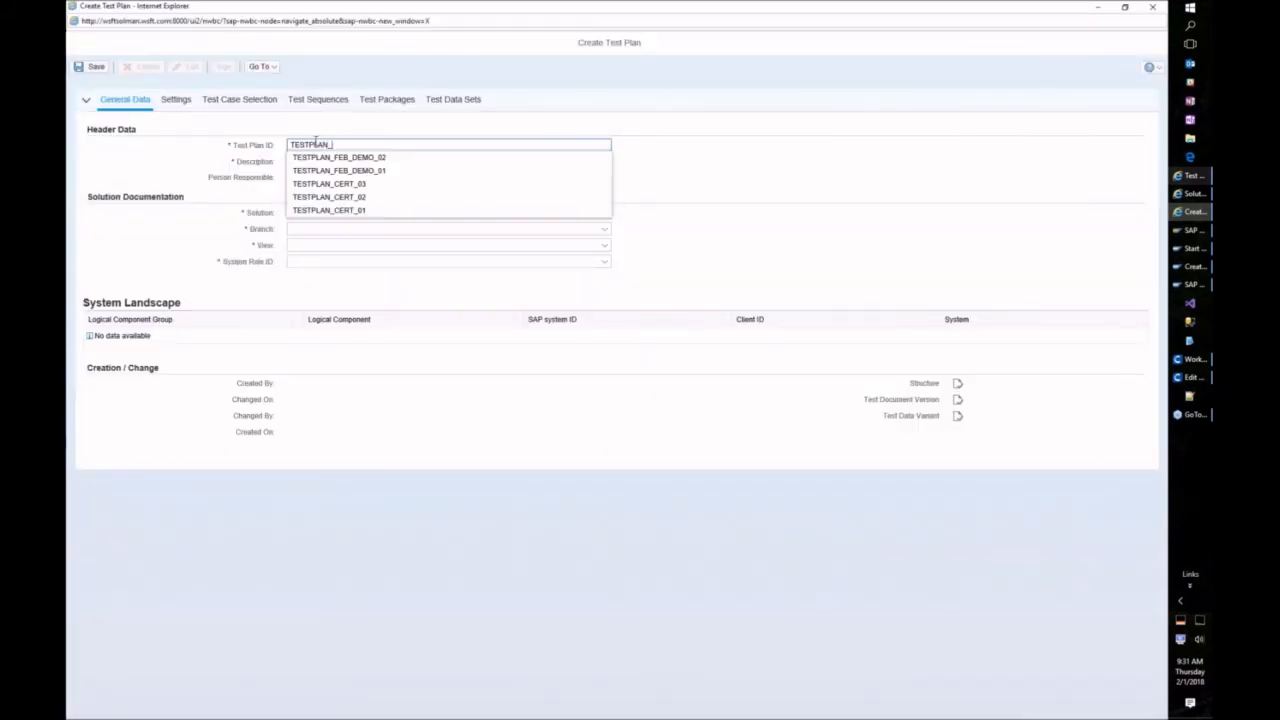
text(FEB_DEMO_03)
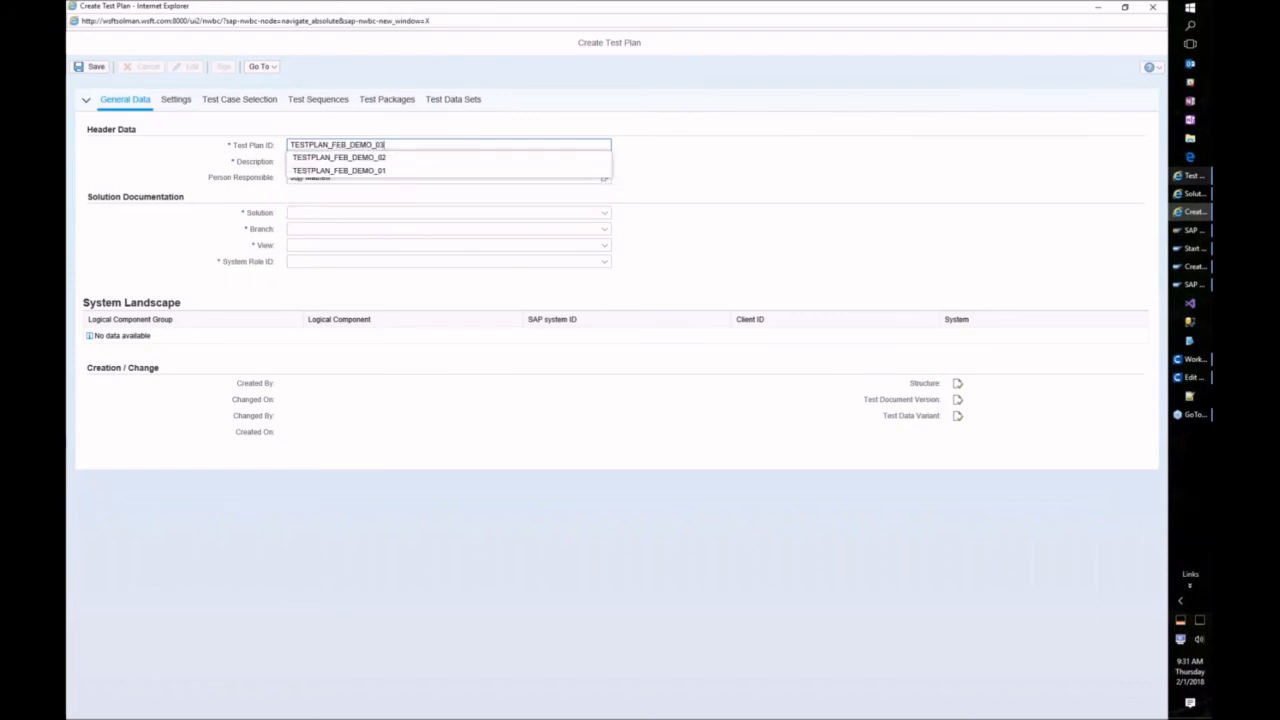
key(ctrl+a)
key(ctrl+c)
click(687, 167)
click(363, 161)
key(ctrl+v)
Step: Choose solution WorksoftSolution and the Development branch, then go to the plan's Settings
click(329, 213)
click(318, 223)
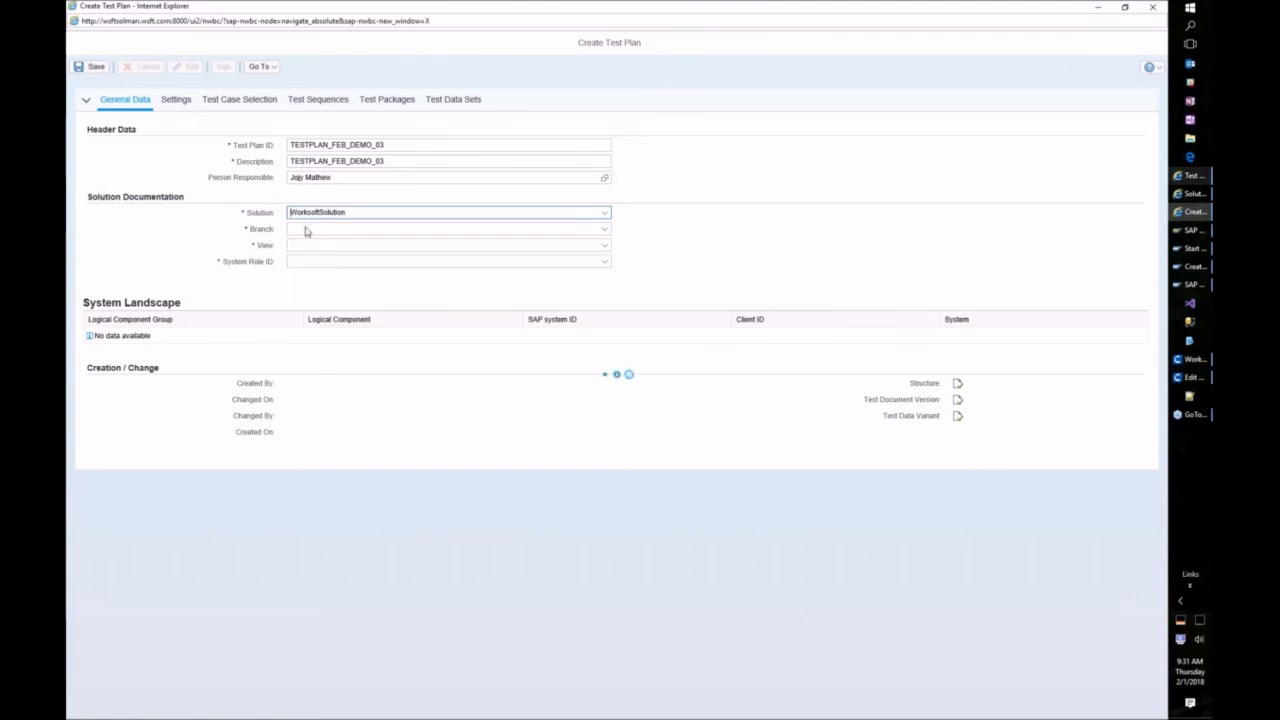
click(310, 231)
click(313, 241)
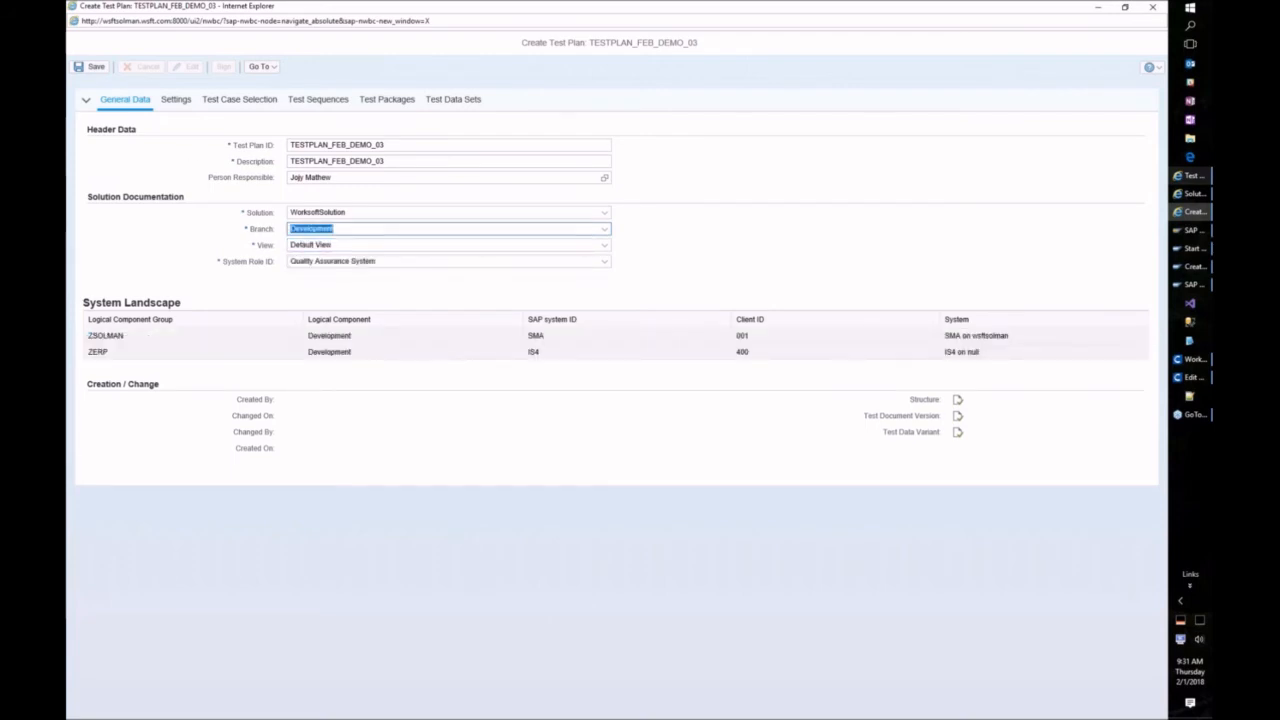
click(176, 101)
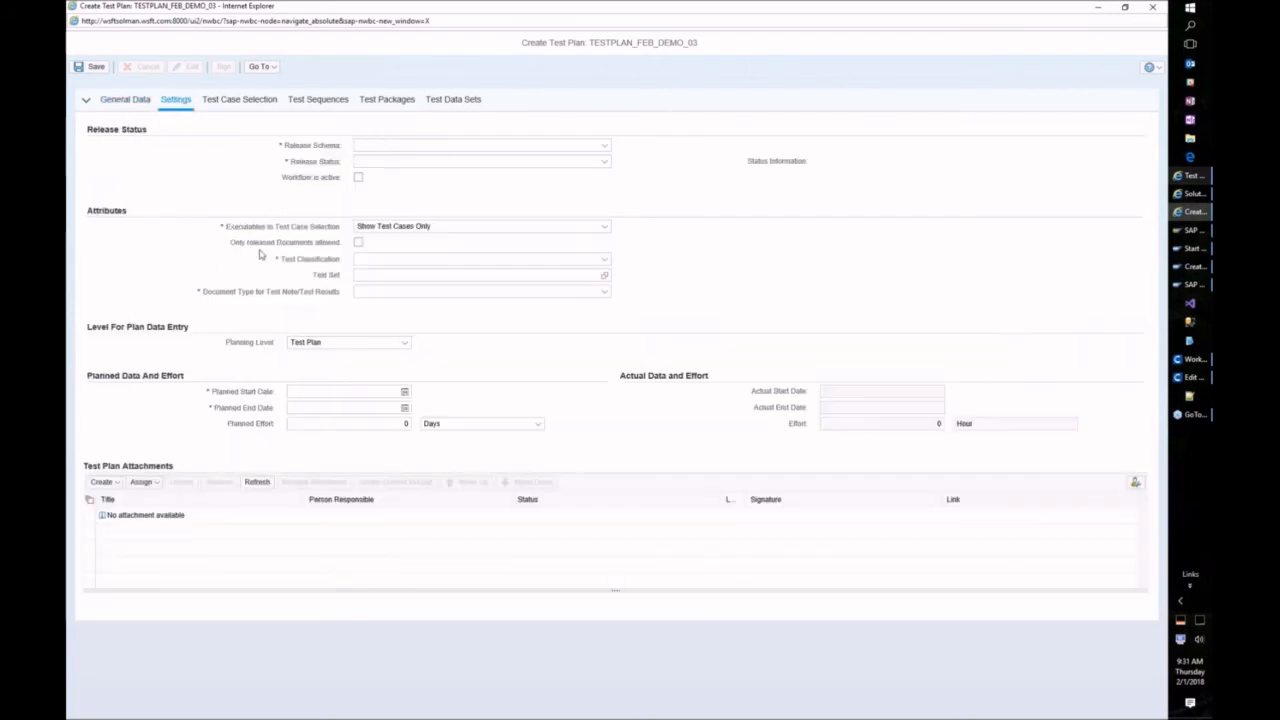
Step: Set release schema Simplest Schema, classification Unit Test, and document type Test Note/Test Result for Test Case
click(376, 145)
click(395, 185)
click(371, 286)
click(381, 335)
click(377, 317)
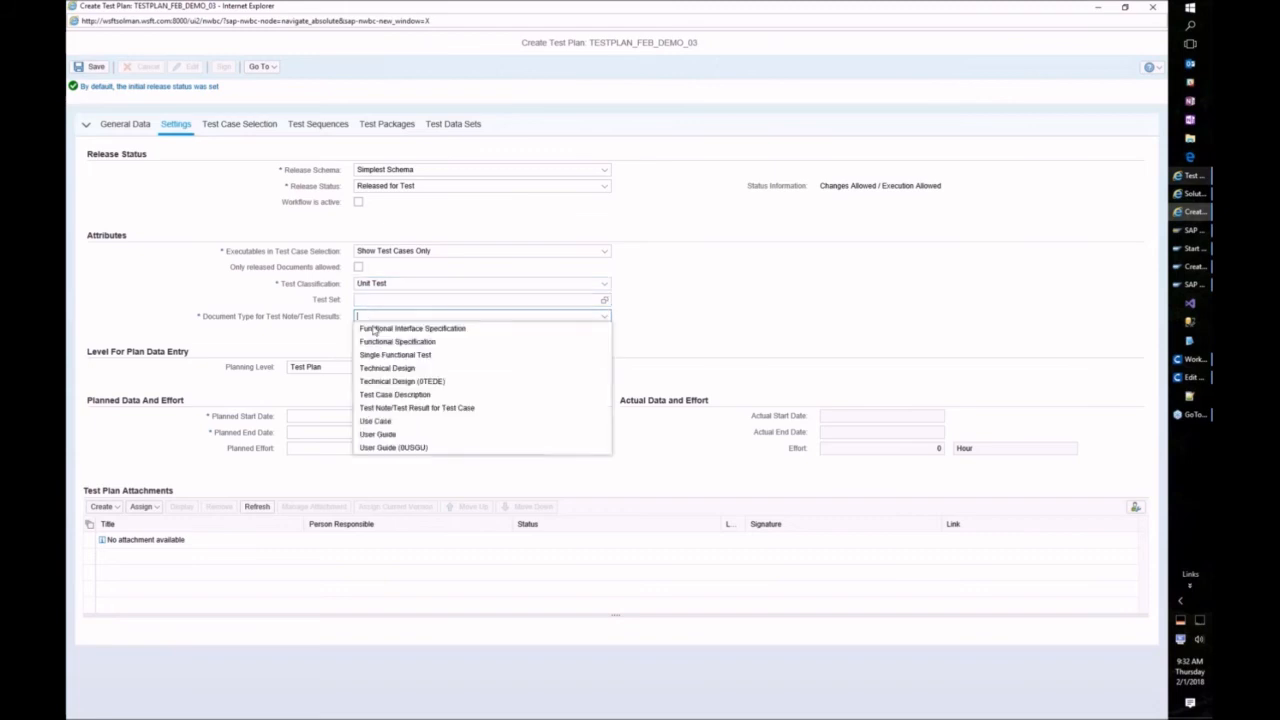
click(390, 409)
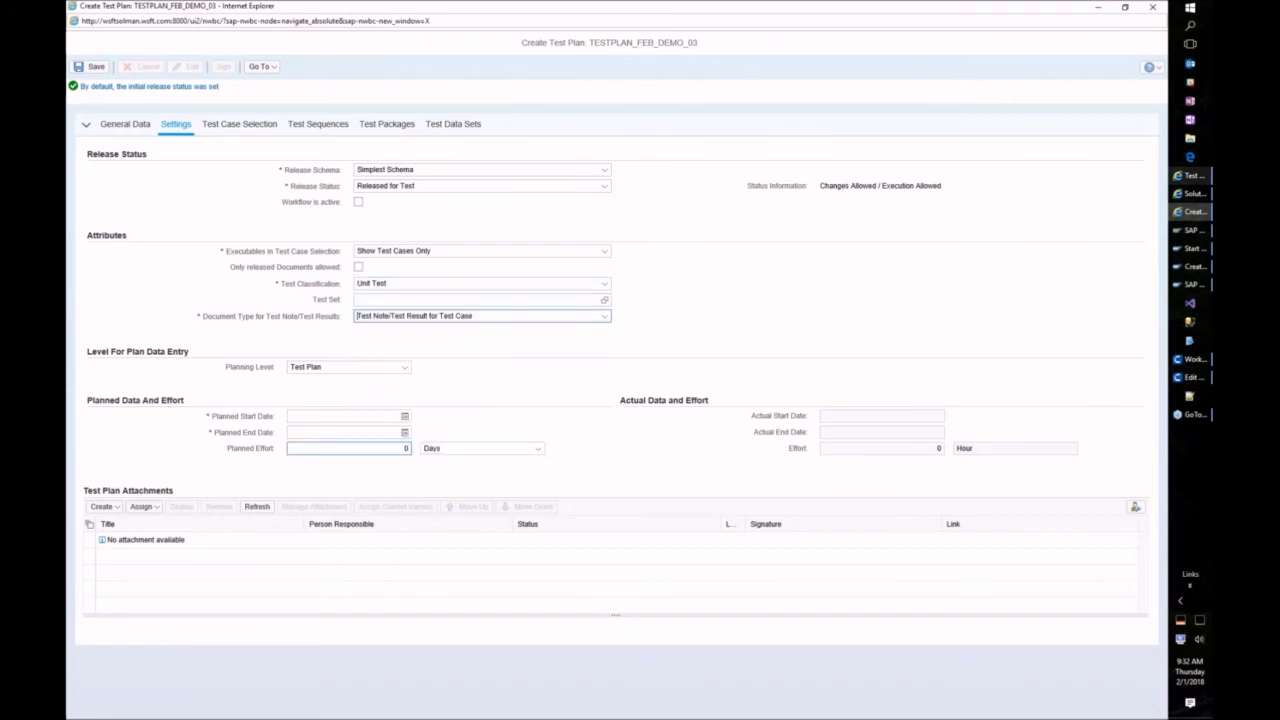
Step: Set the planned period from 01.02.2018 to 29.03.2018
click(404, 416)
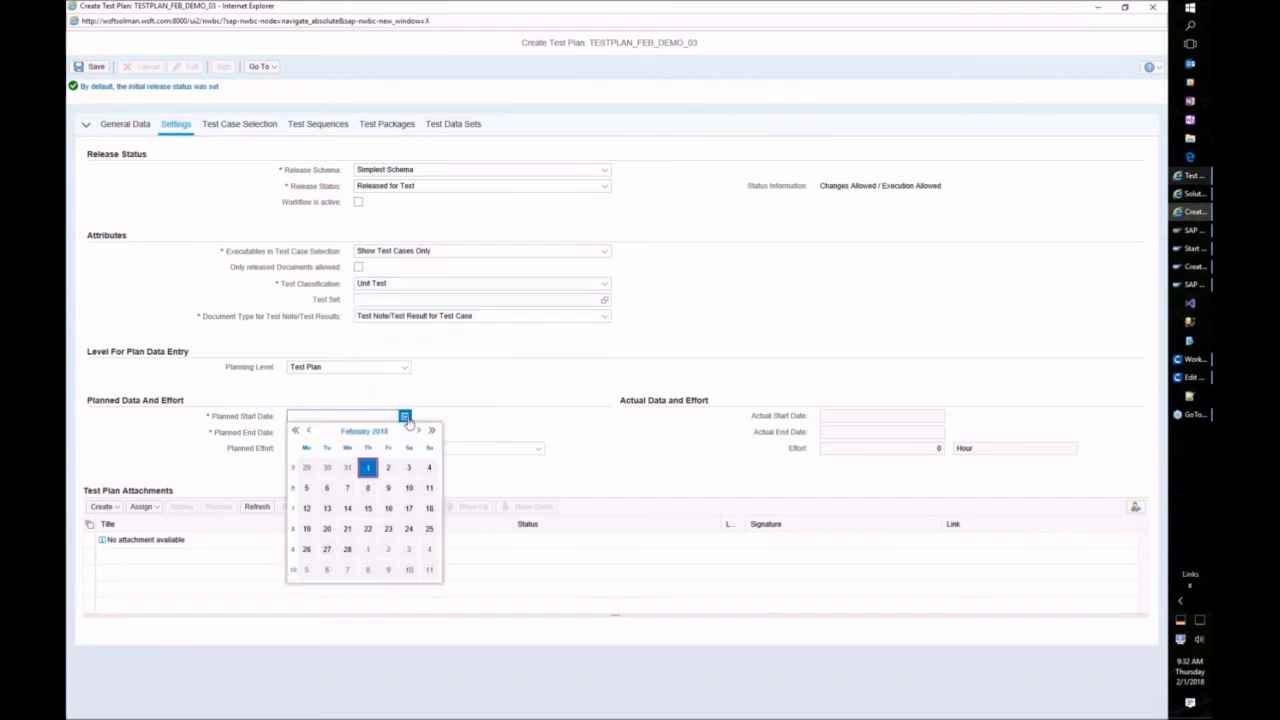
click(370, 476)
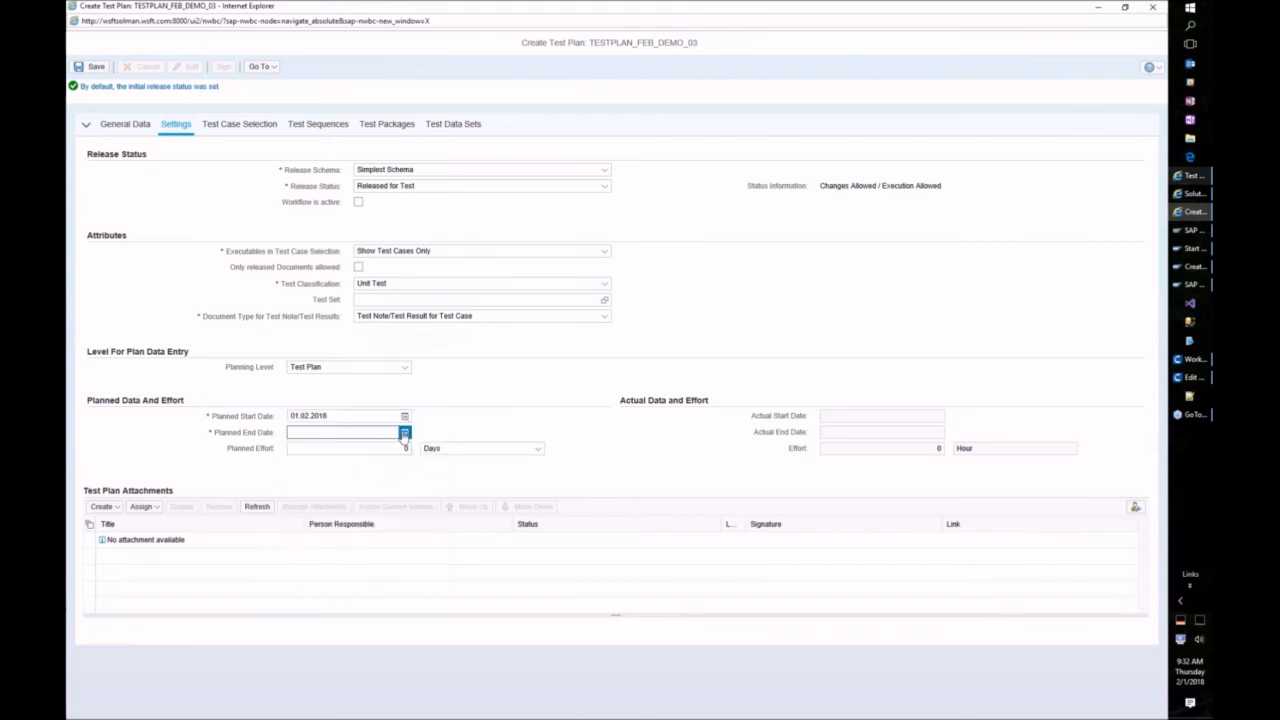
click(404, 432)
click(419, 447)
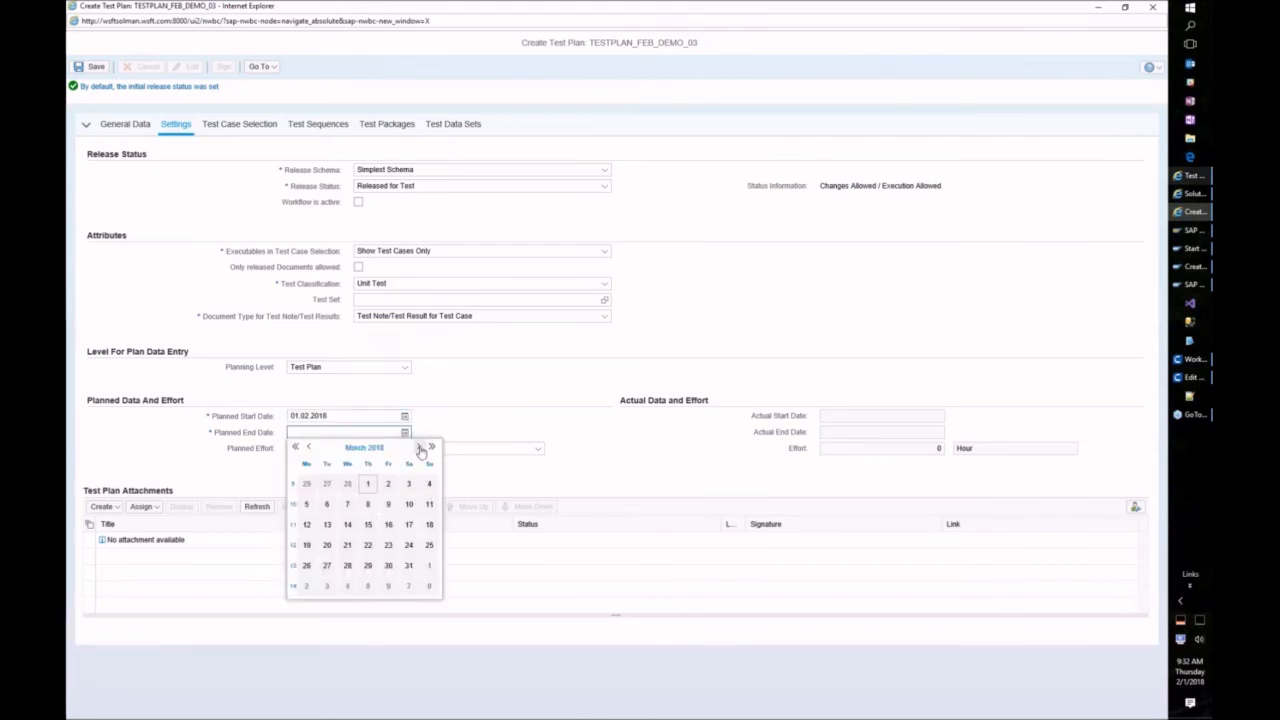
click(369, 566)
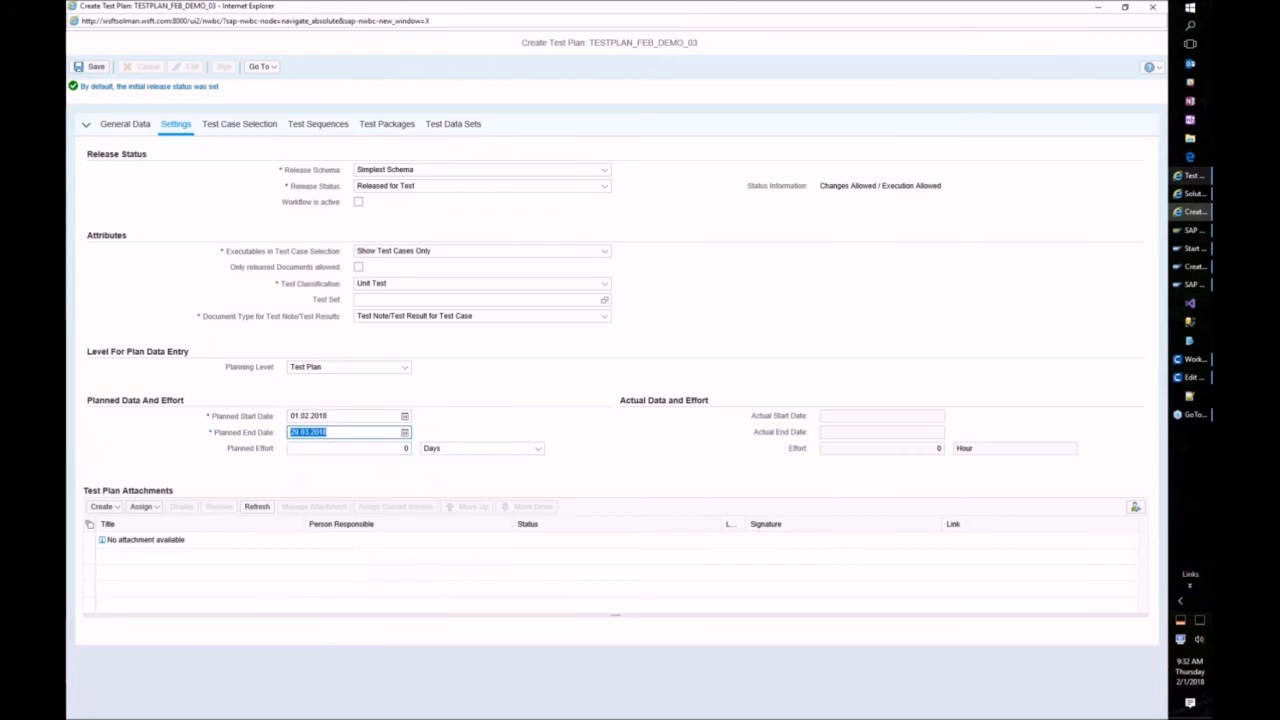
click(228, 126)
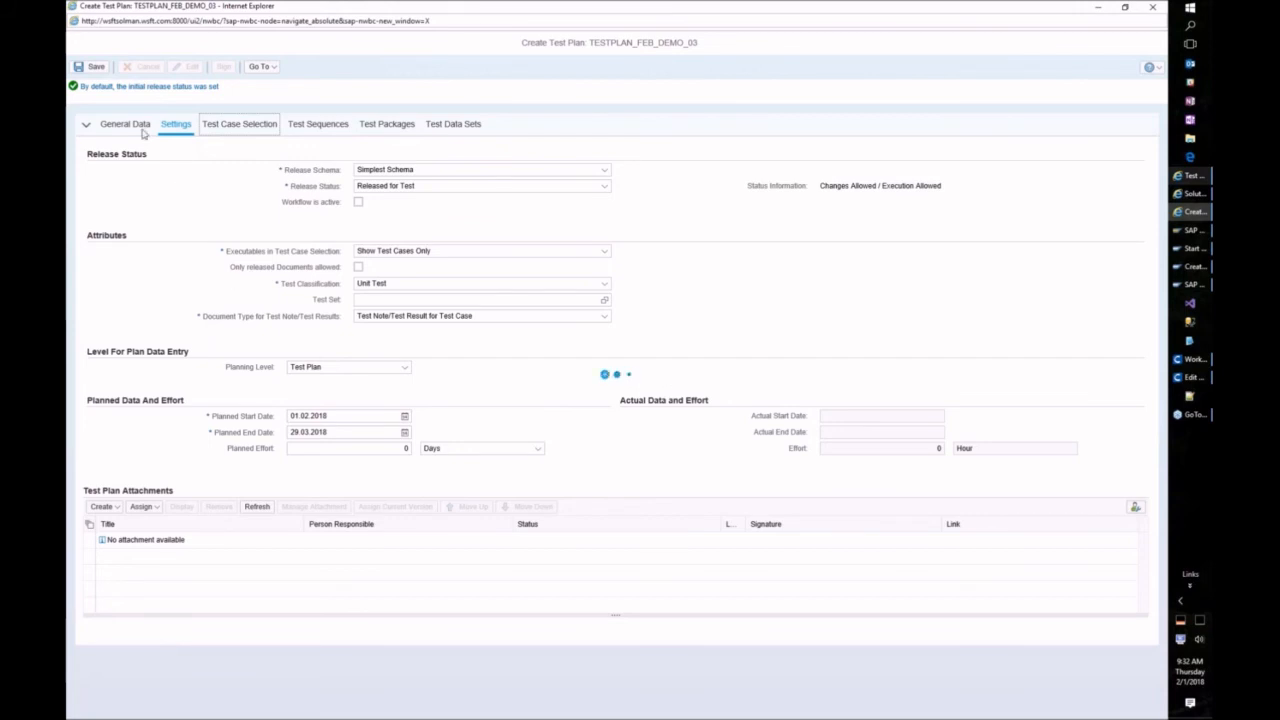
Step: Expand End to End Processes > Sales Scenarios > Order to Cash (Variant 3) in Test Case Selection
click(116, 196)
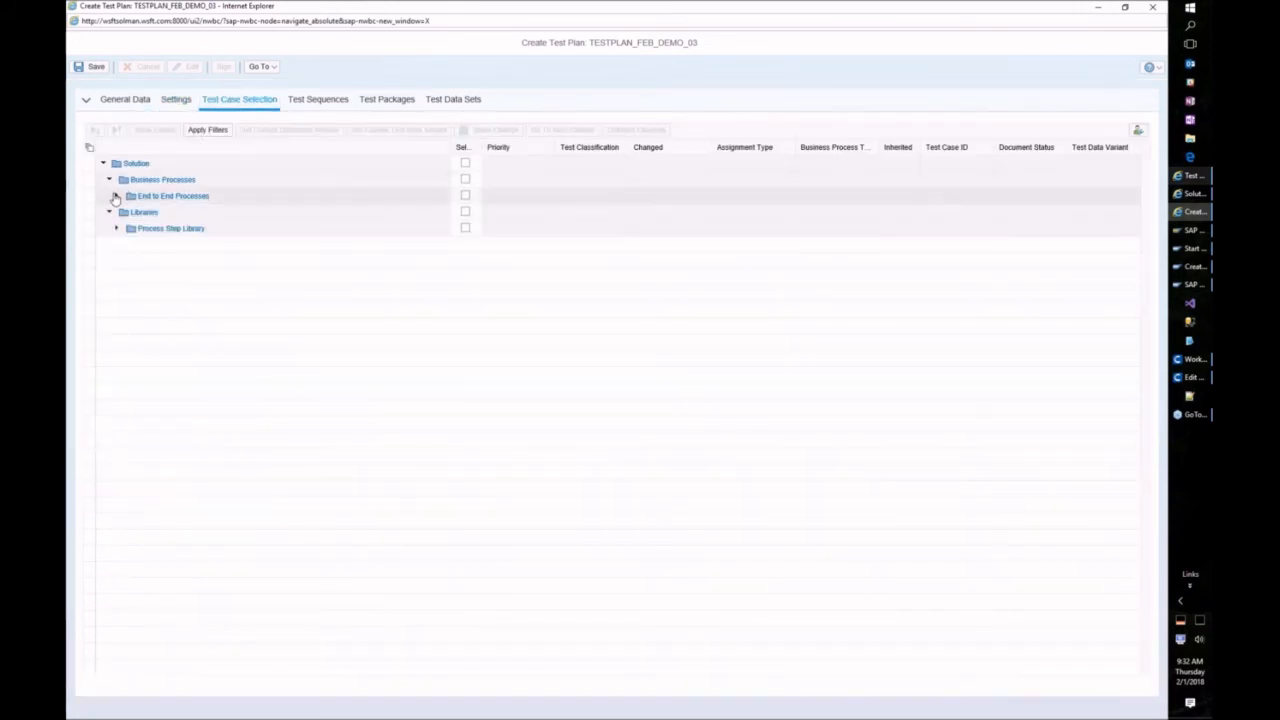
click(124, 212)
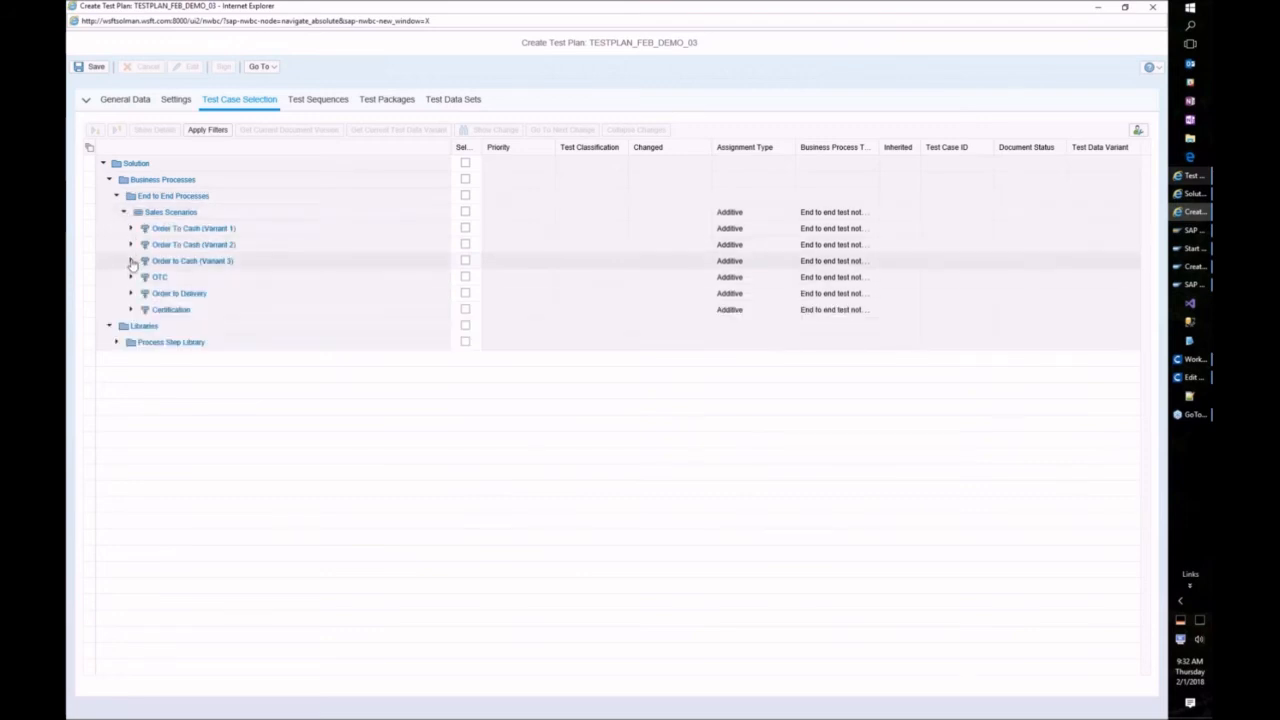
click(131, 261)
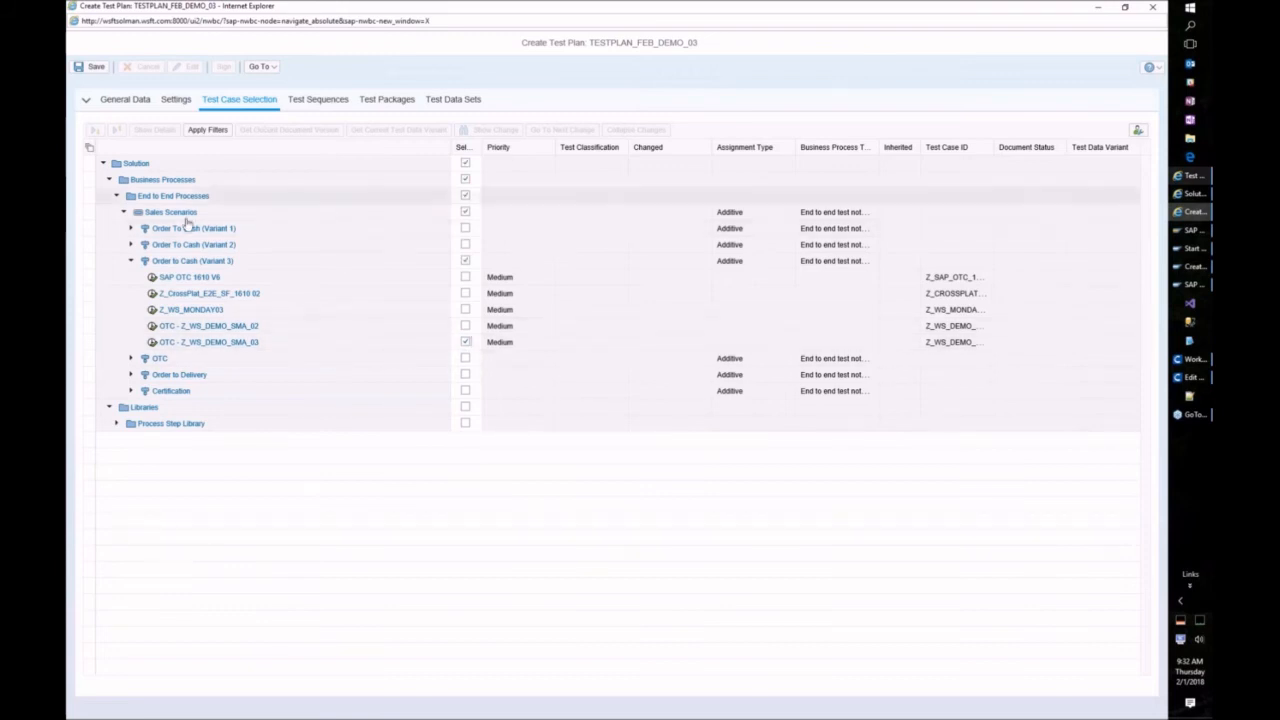
Step: Check the plan's test sequences and packages, then start creating a new test package
click(306, 104)
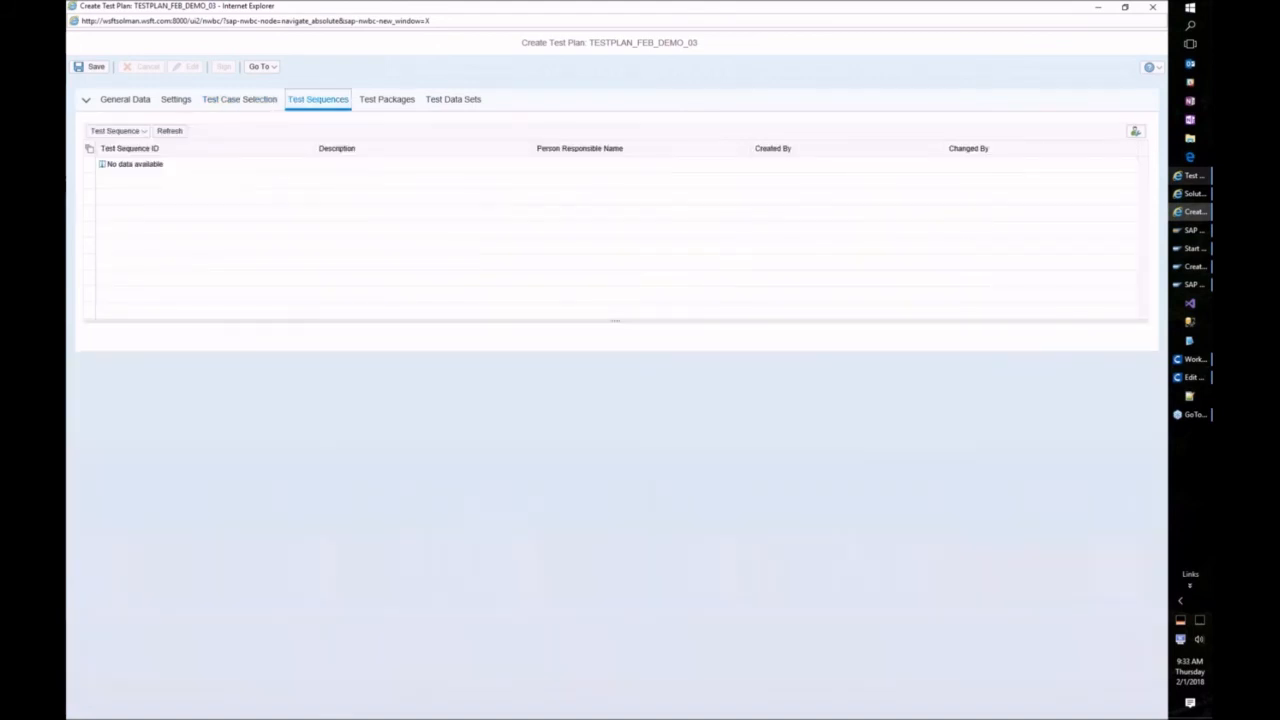
click(387, 100)
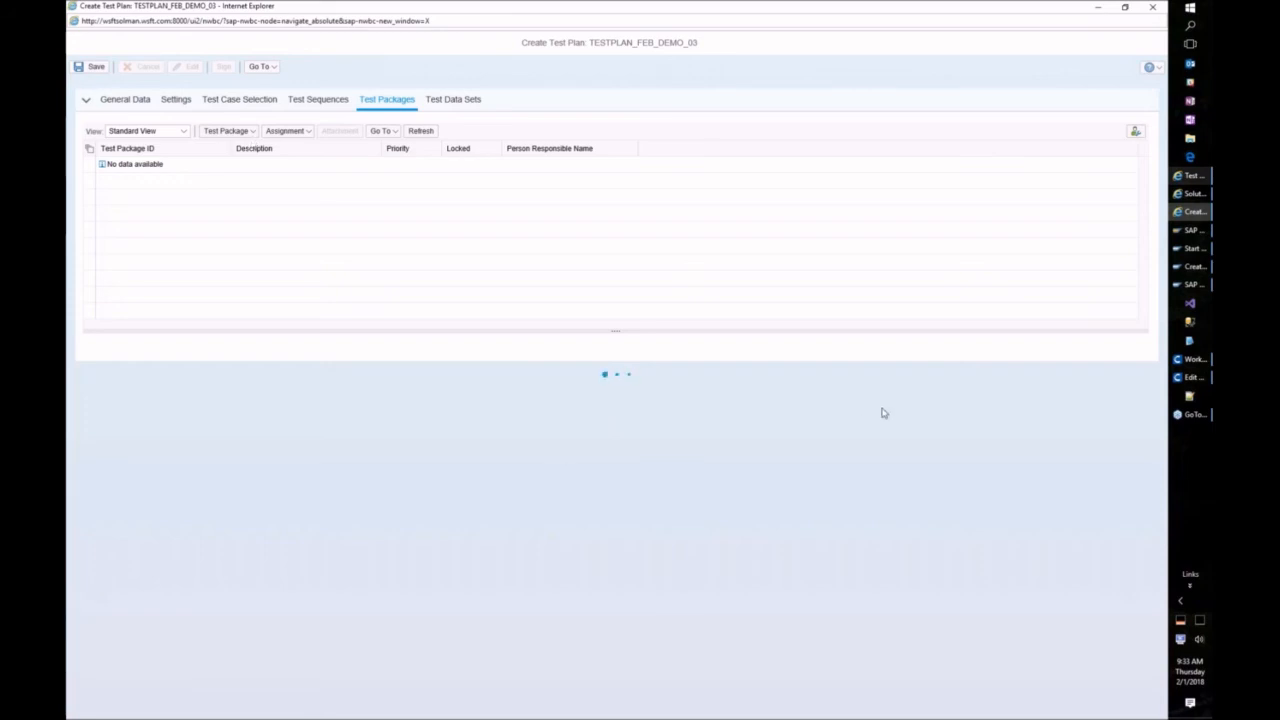
click(1195, 471)
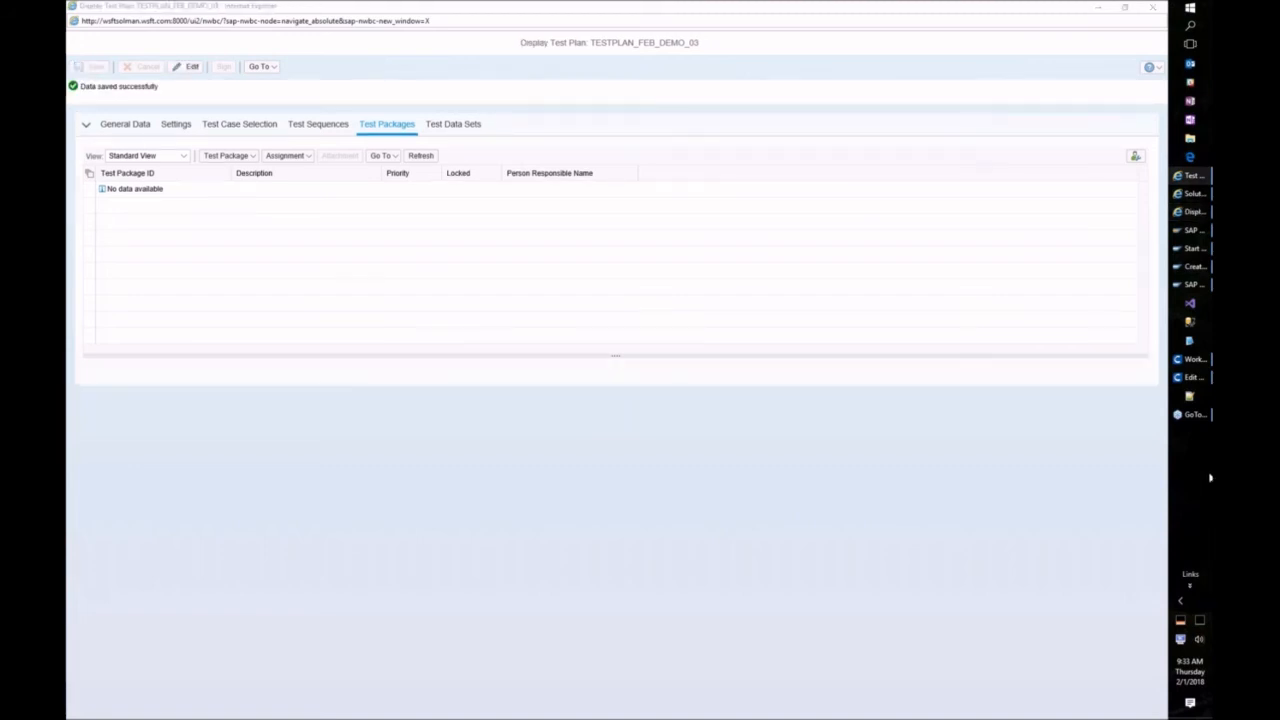
click(228, 155)
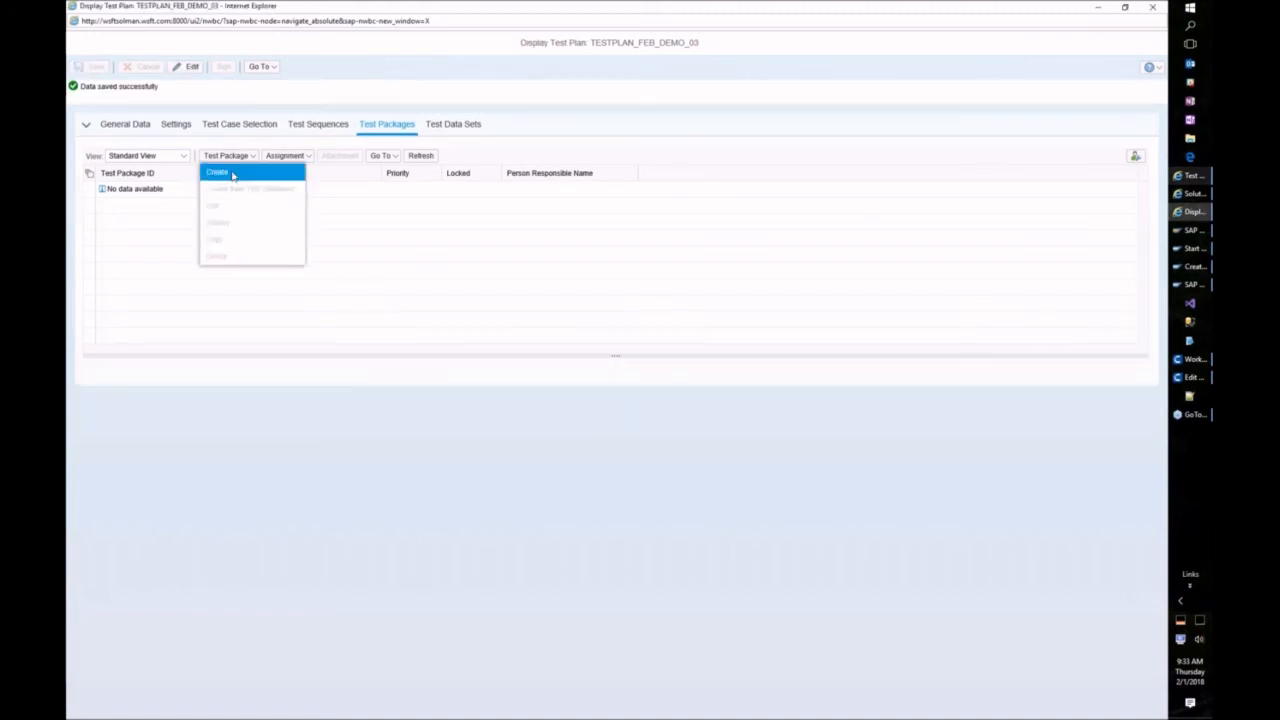
click(232, 175)
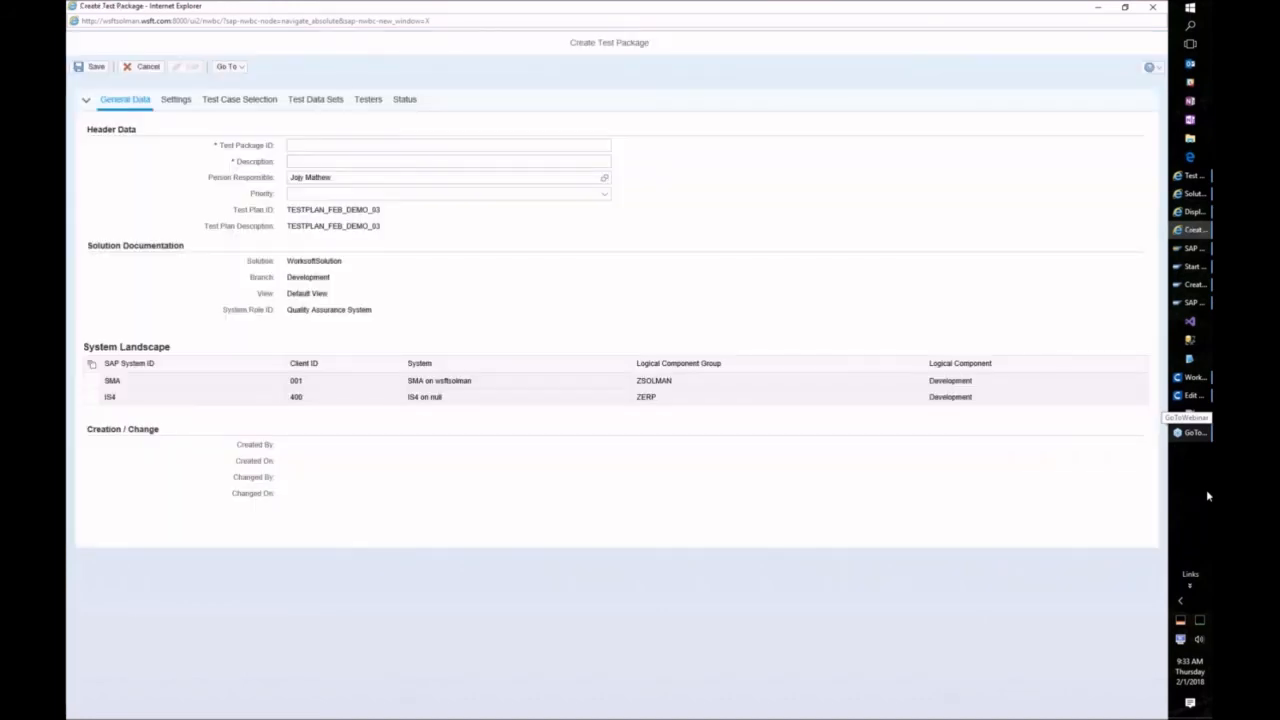
Step: Enter TESTPKG_FEB_DEMO_03 as the package ID and description, with Medium priority
click(358, 145)
text(TESTPLAN_FEB_DEMO_03)
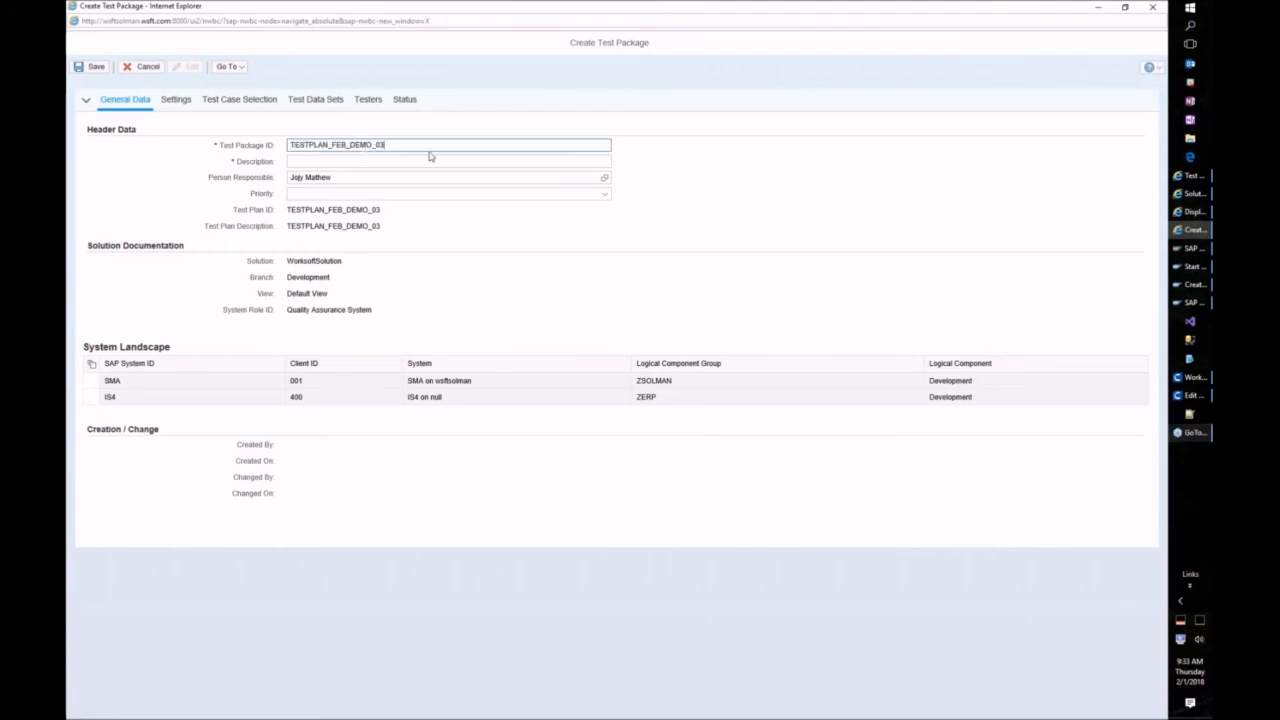
click(328, 145)
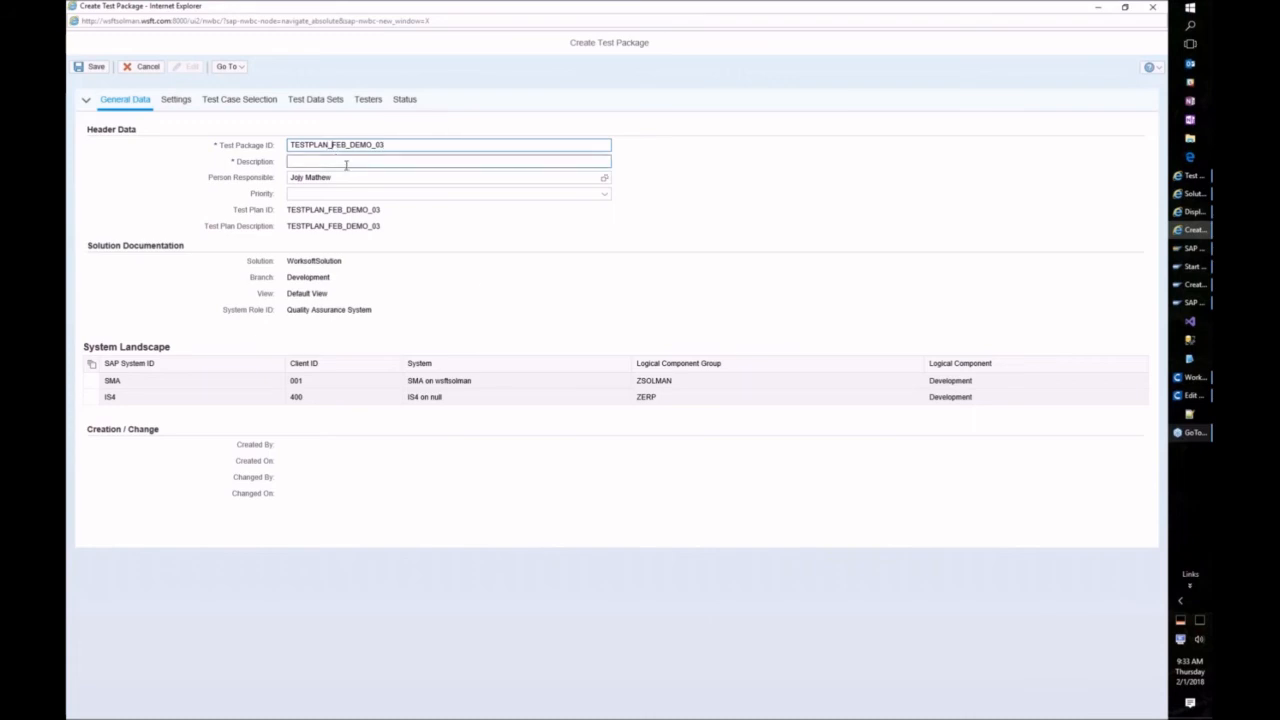
key(BackSpace)
key(BackSpace)
key(BackSpace)
text(KG)
key(Tab)
key(shift+Tab)
key(ctrl+c)
click(331, 161)
key(ctrl+v)
click(308, 193)
click(306, 232)
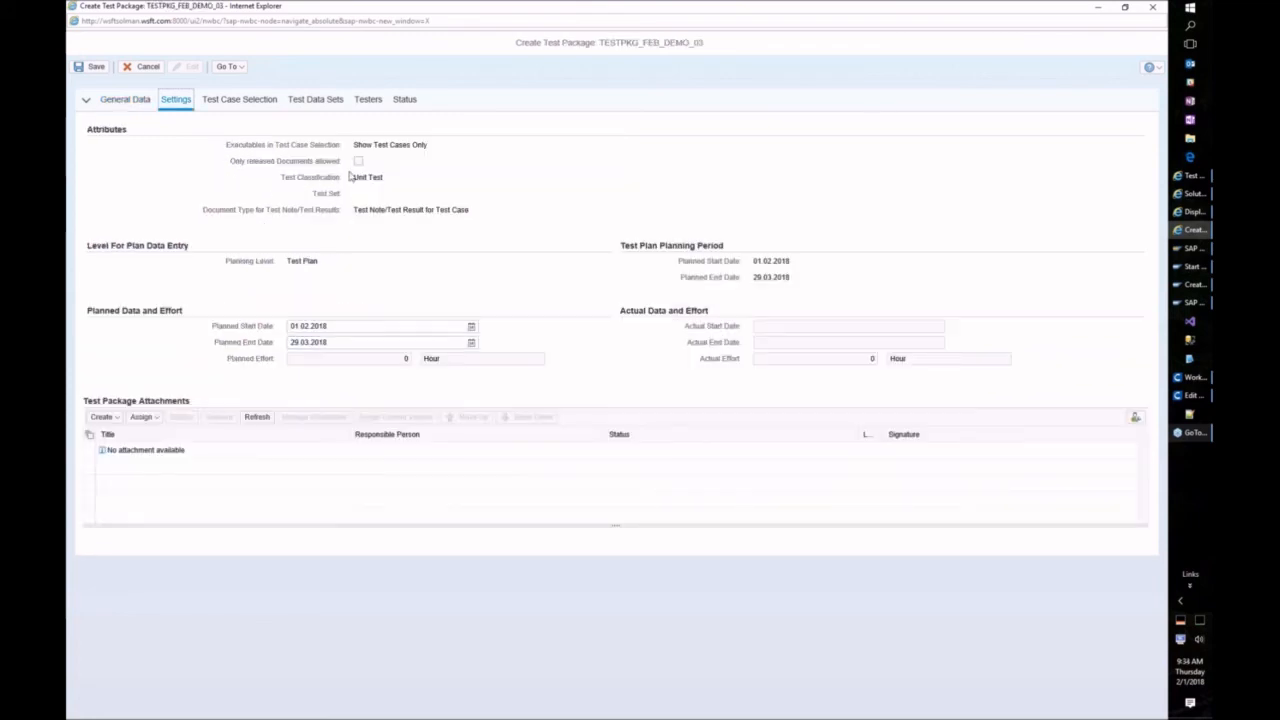
Step: Include OTC - Z_WS_DEMO_SMA_03 from Order to Cash (Variant 3) in the package, then show Testers
click(240, 100)
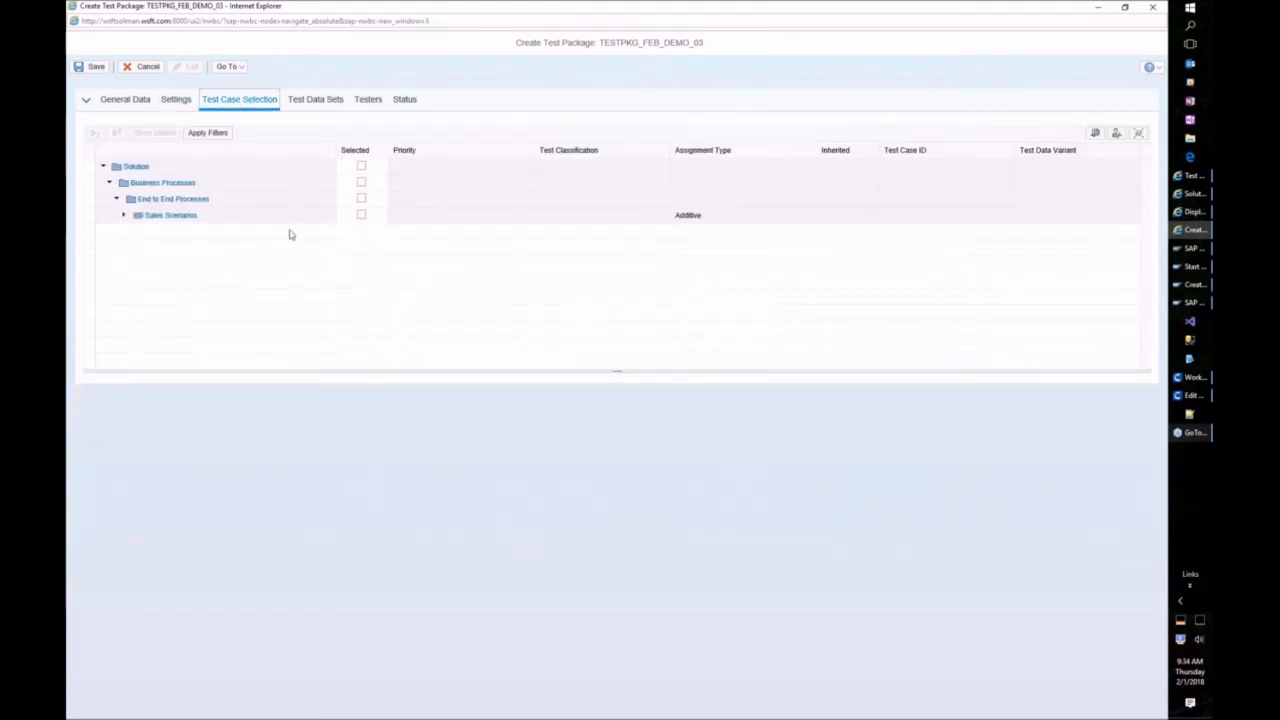
click(123, 215)
click(130, 233)
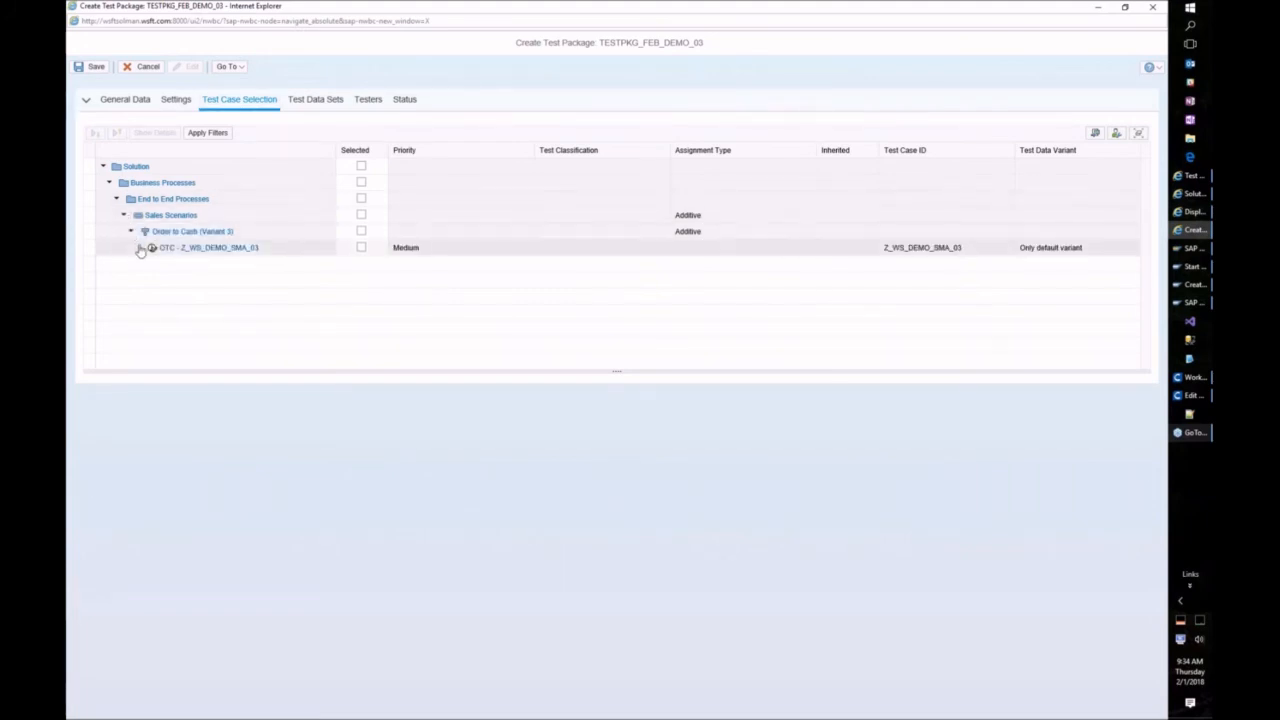
click(360, 248)
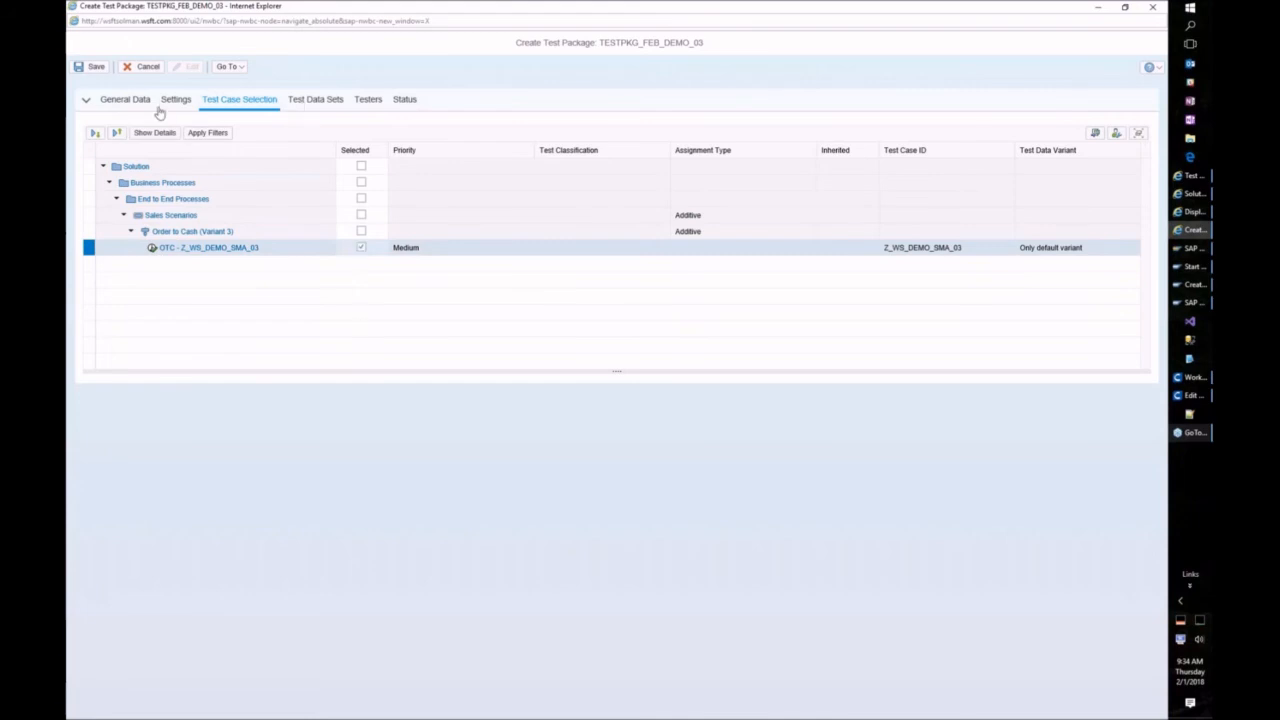
click(373, 107)
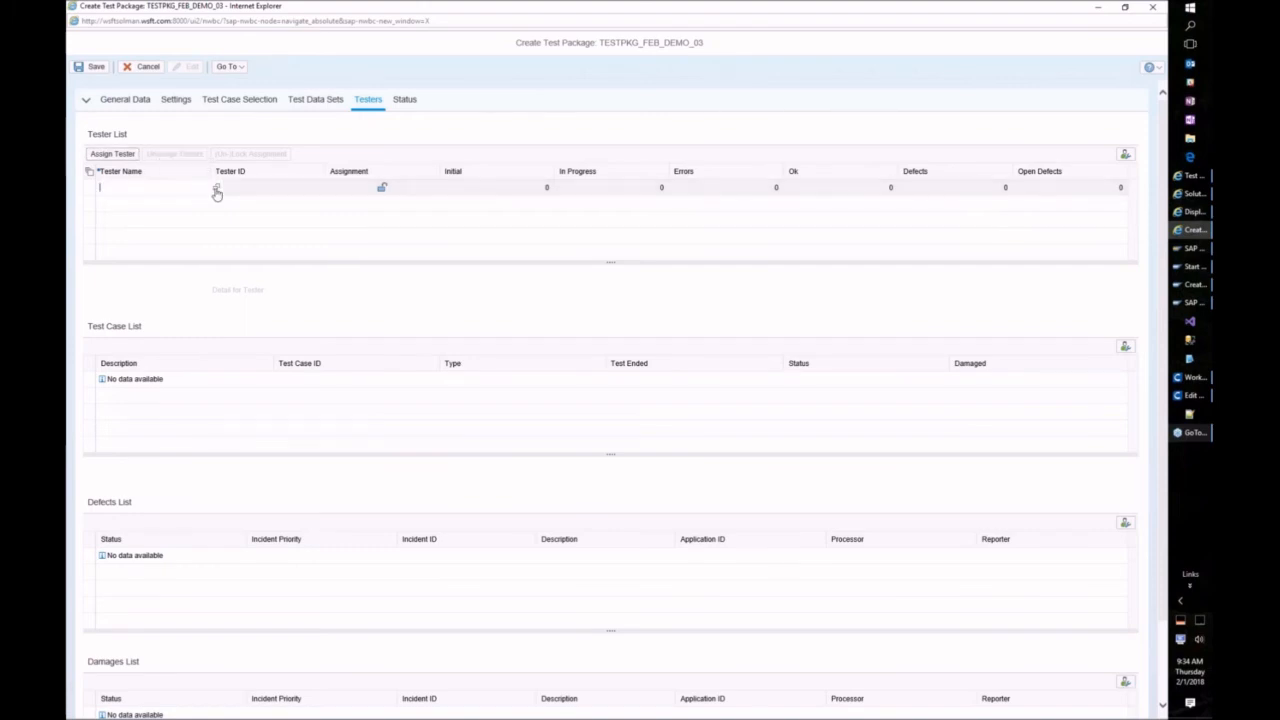
Step: Find the tester by last name, add them to the package, and save
click(216, 190)
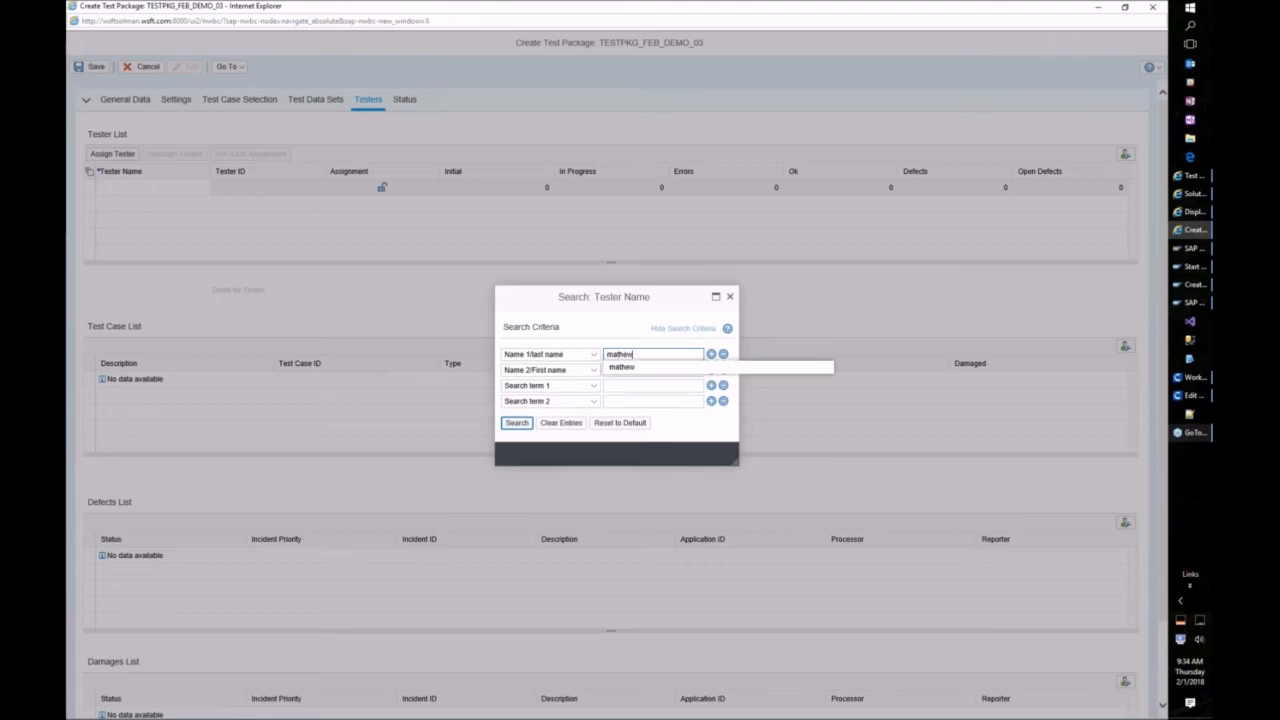
click(516, 422)
click(505, 297)
click(500, 297)
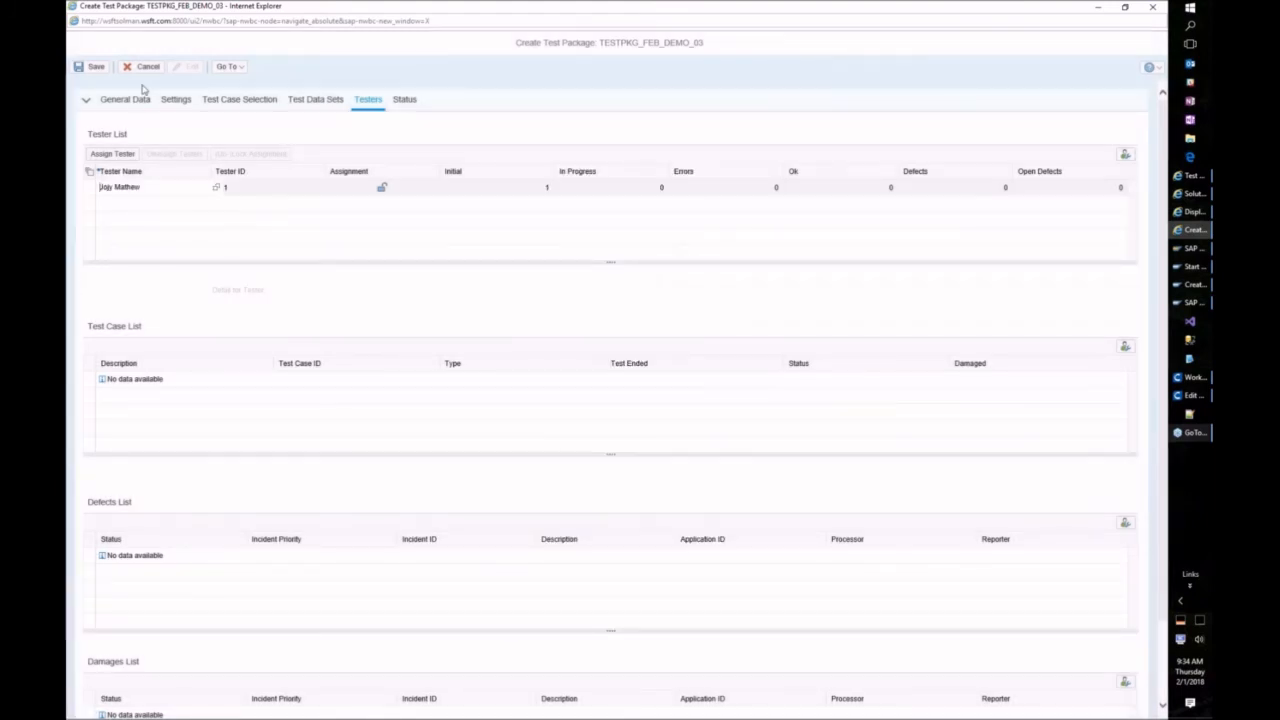
click(97, 72)
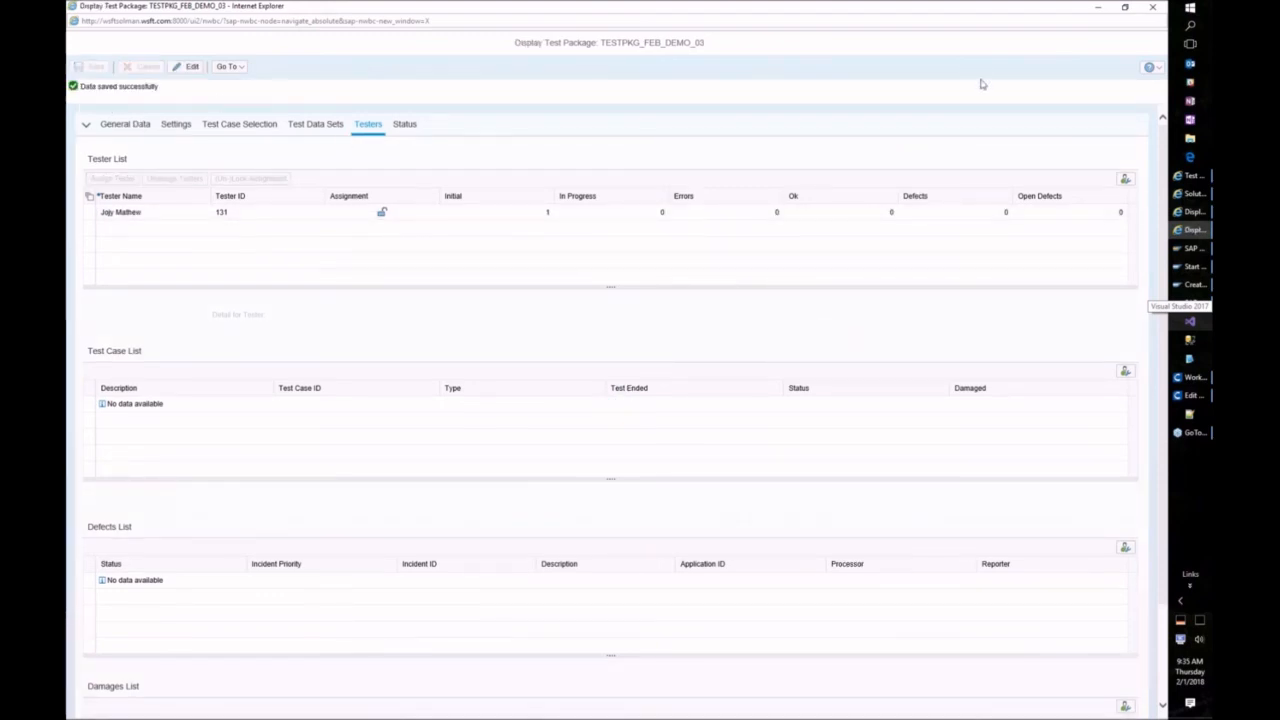
Step: Close the test package and test plan windows and return to the launchpad home
click(1153, 7)
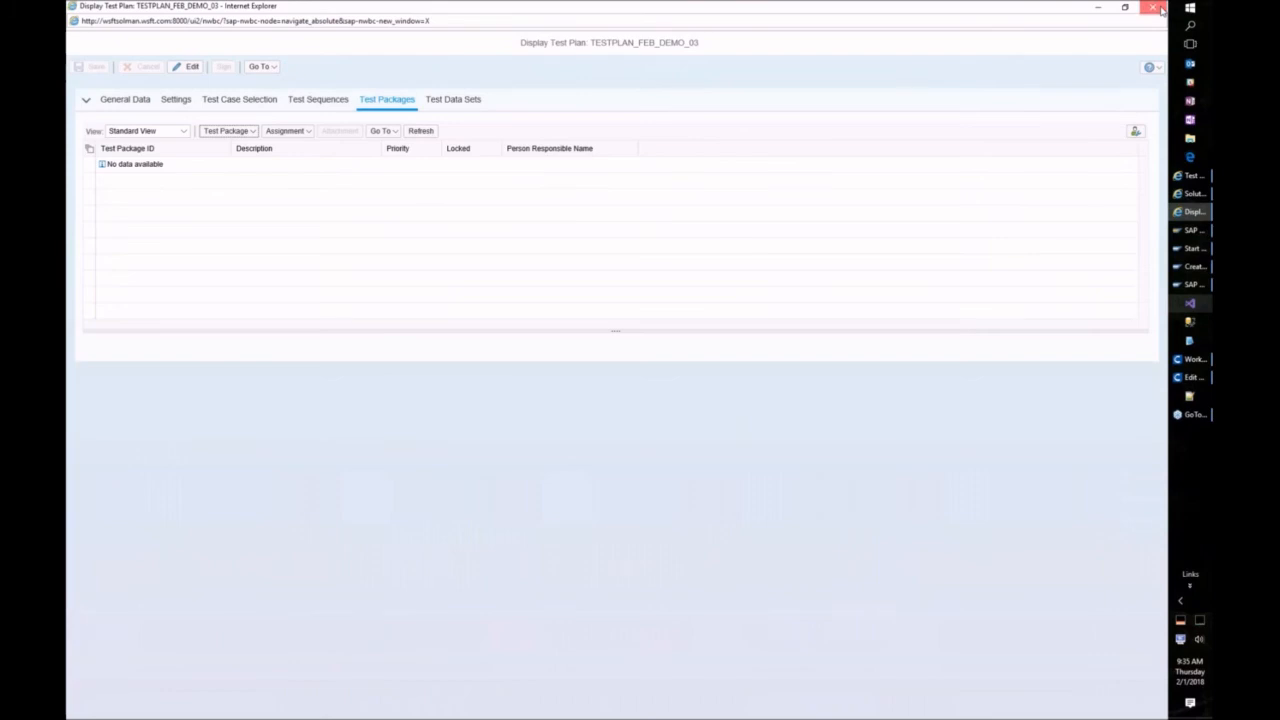
click(1155, 8)
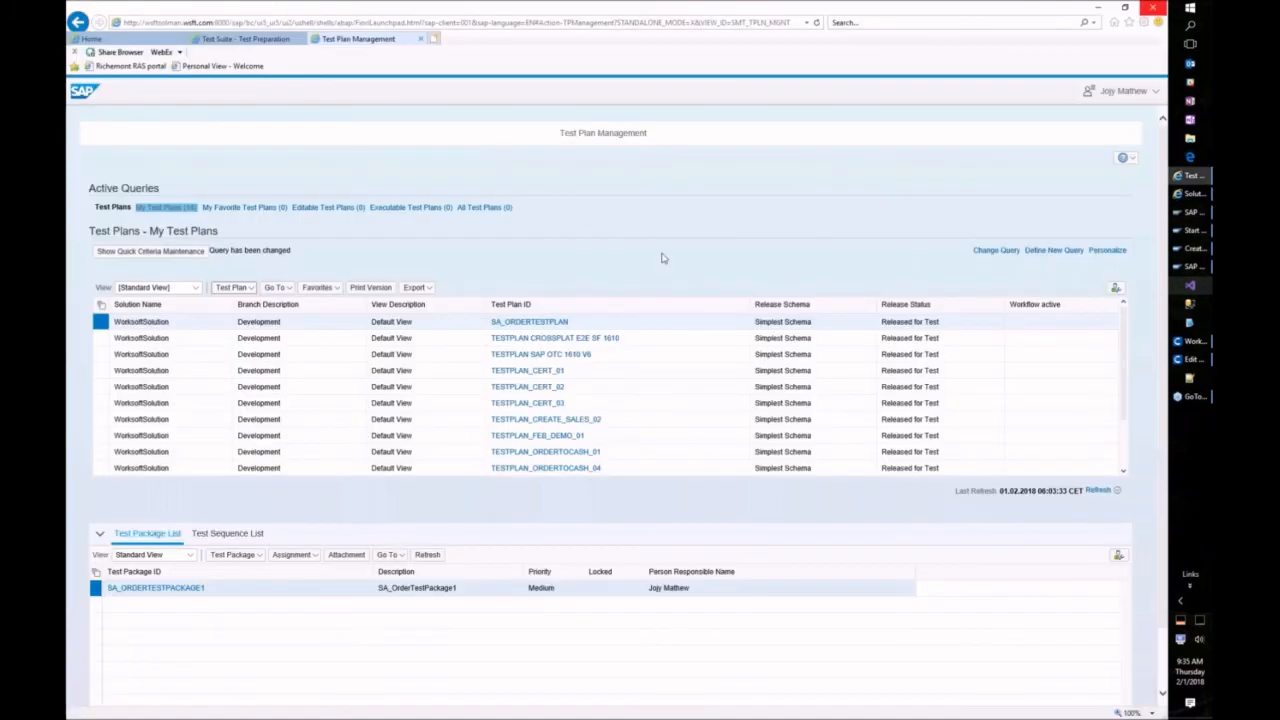
click(134, 40)
click(134, 40)
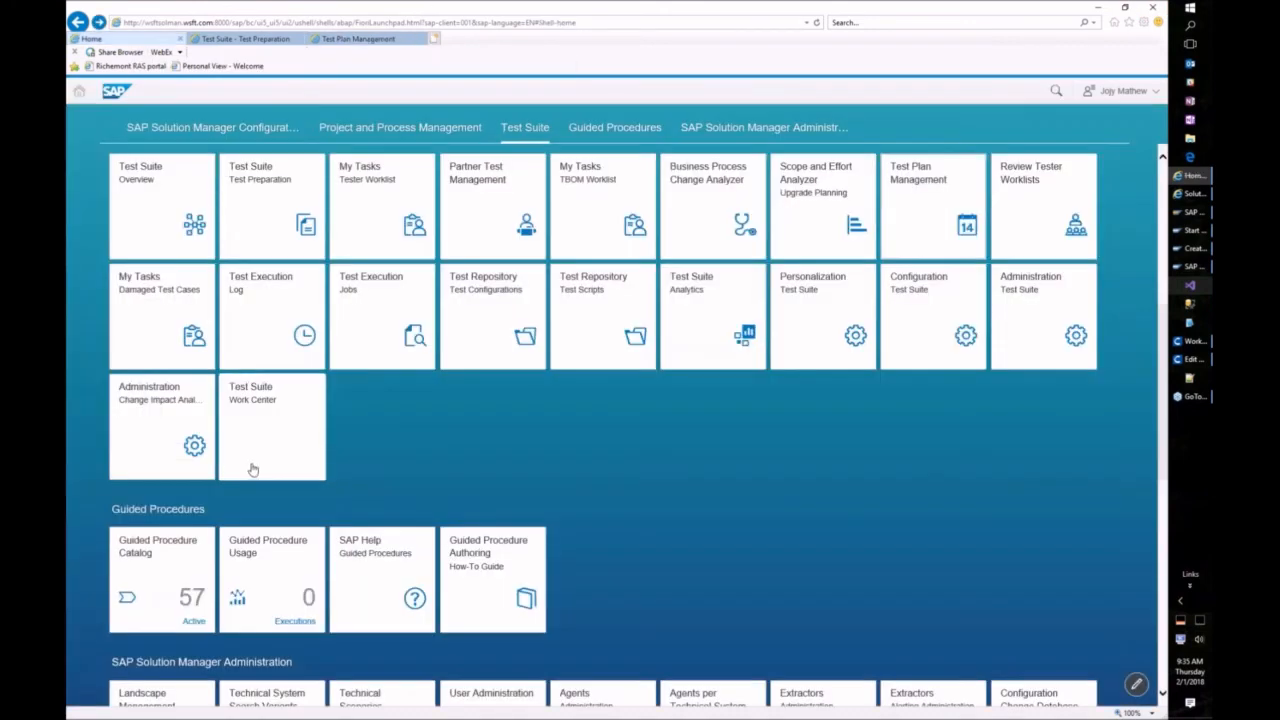
Step: Open the Tester Worklist, refresh it, and select test package TESTPKG_FEB_DEMO_03
click(382, 205)
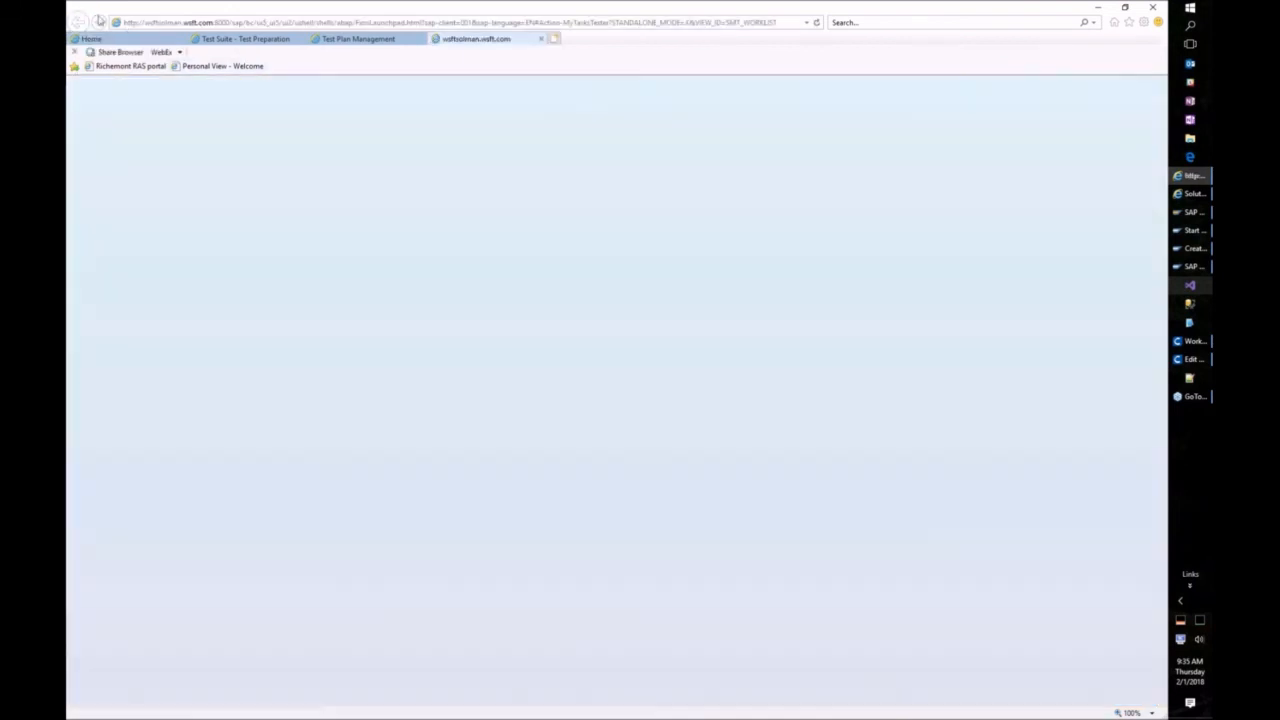
click(128, 41)
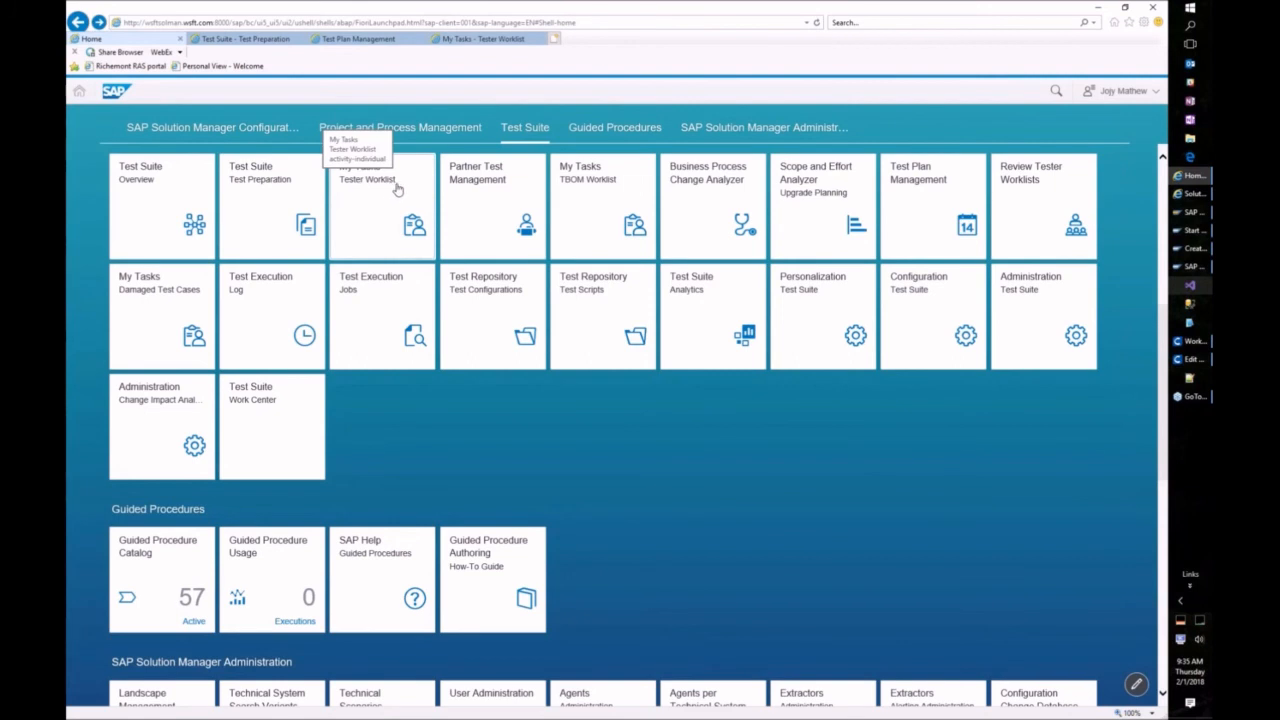
click(465, 37)
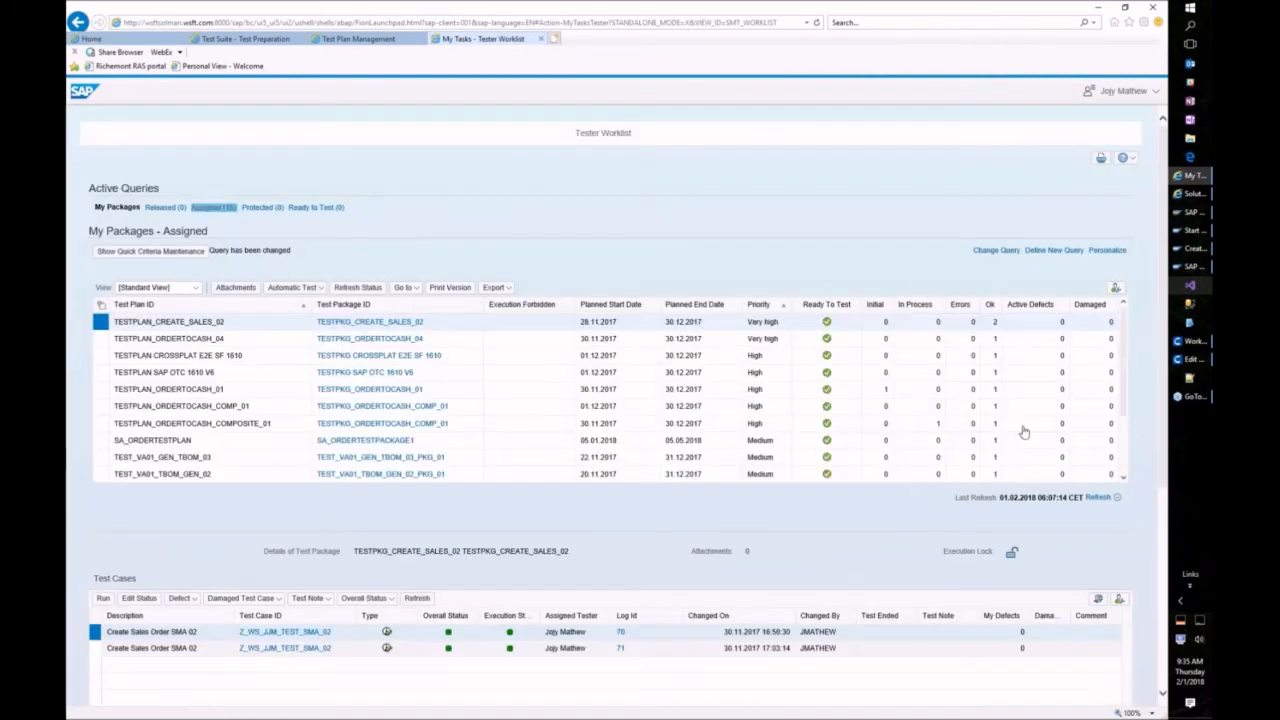
click(1100, 499)
scroll(1125, 460, down, 2)
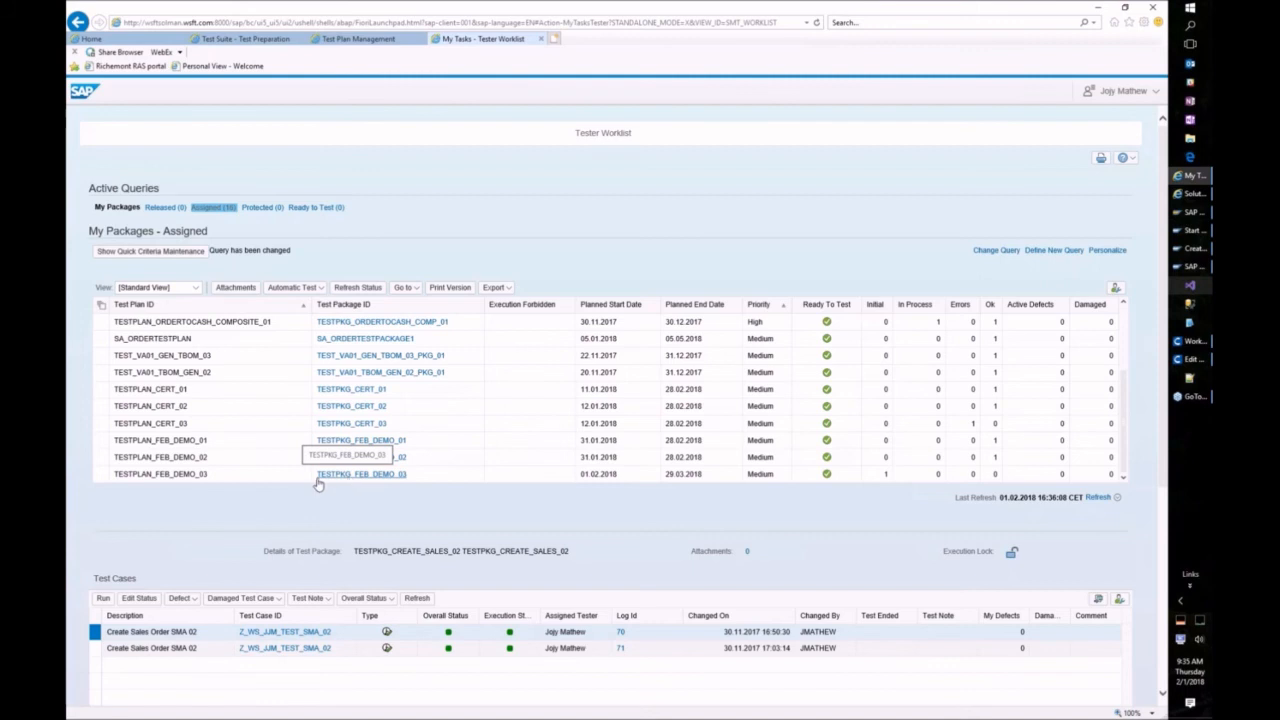
click(215, 475)
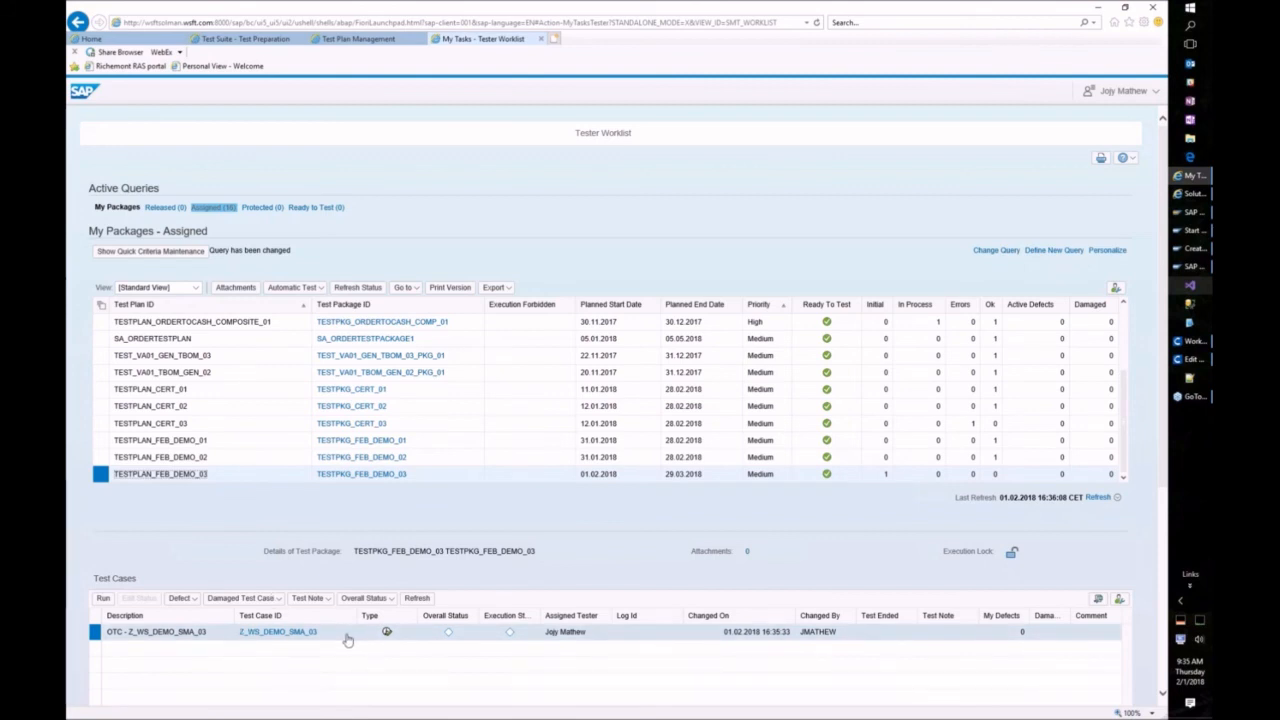
click(311, 288)
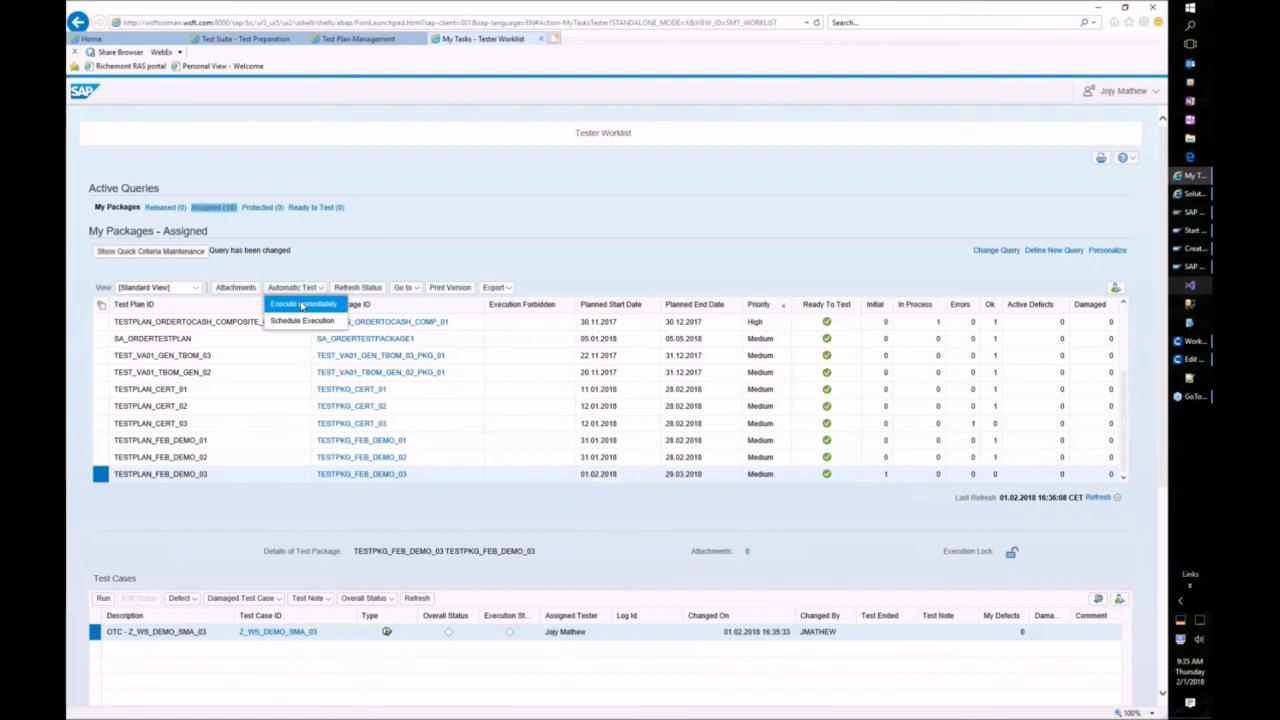
Step: Choose immediate execution for FEB_DEMO_03, select all test cases, then view and leave the start options
click(302, 306)
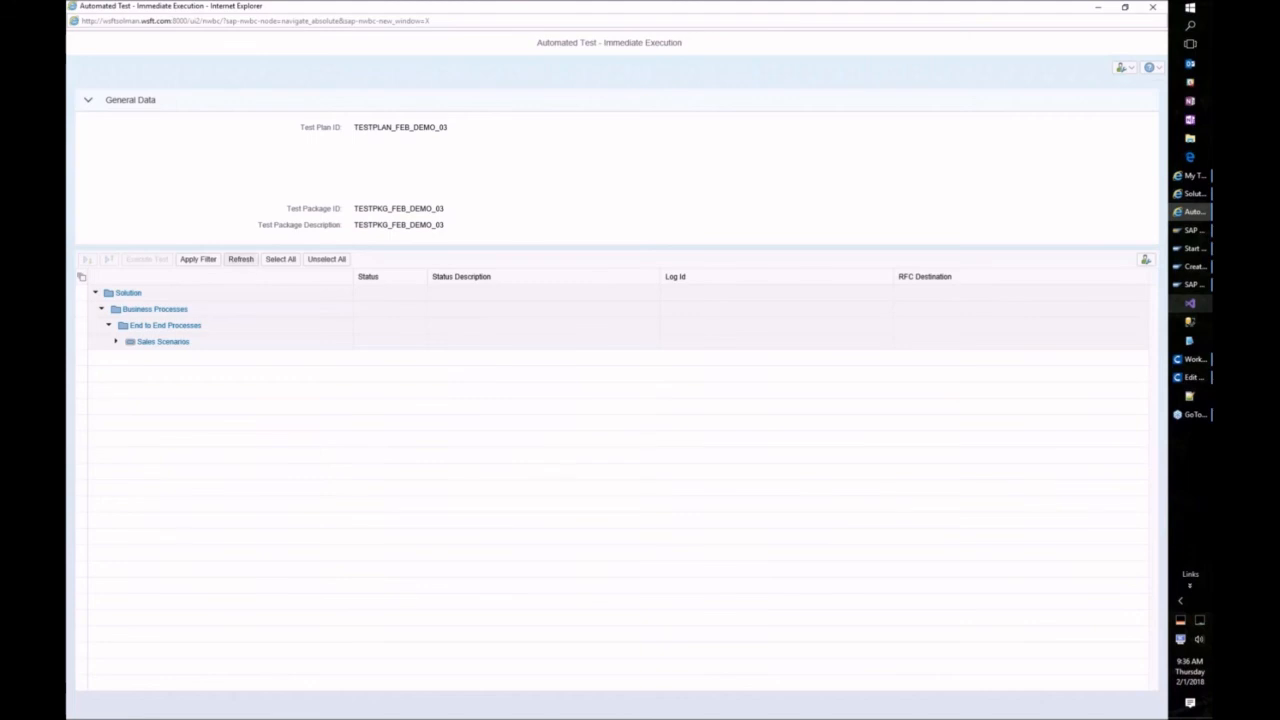
click(287, 262)
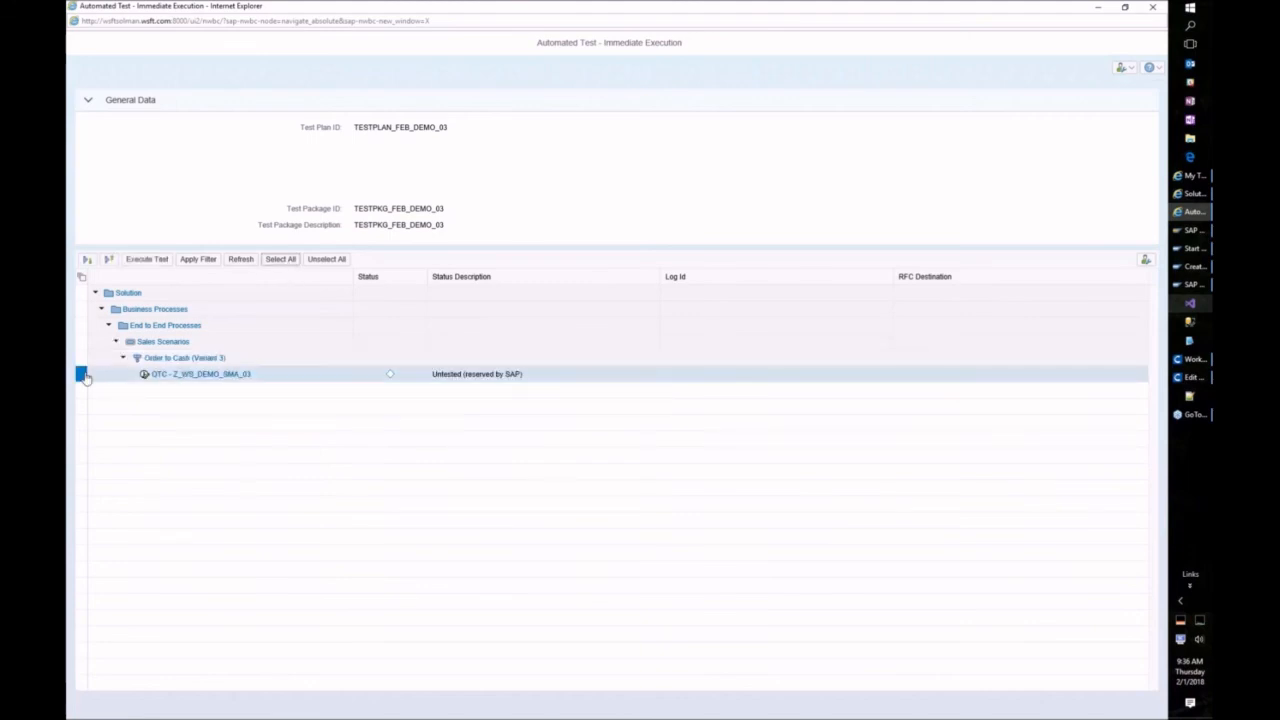
click(1146, 259)
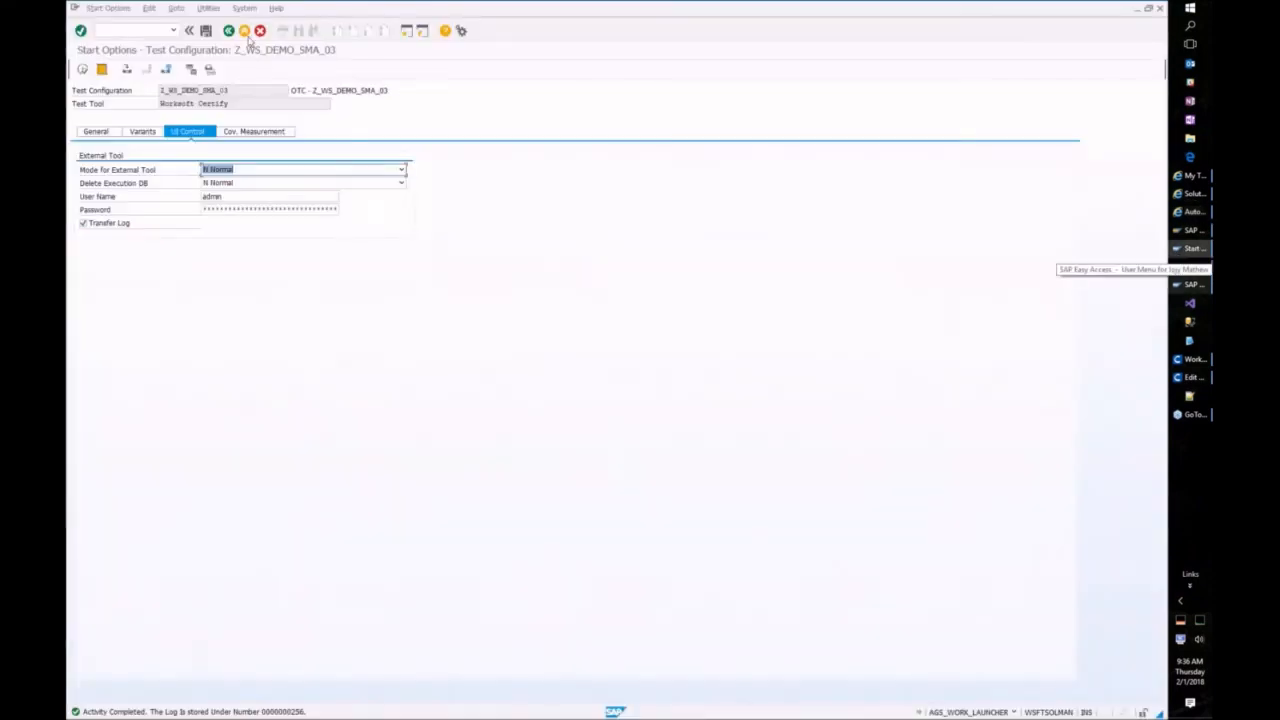
click(228, 31)
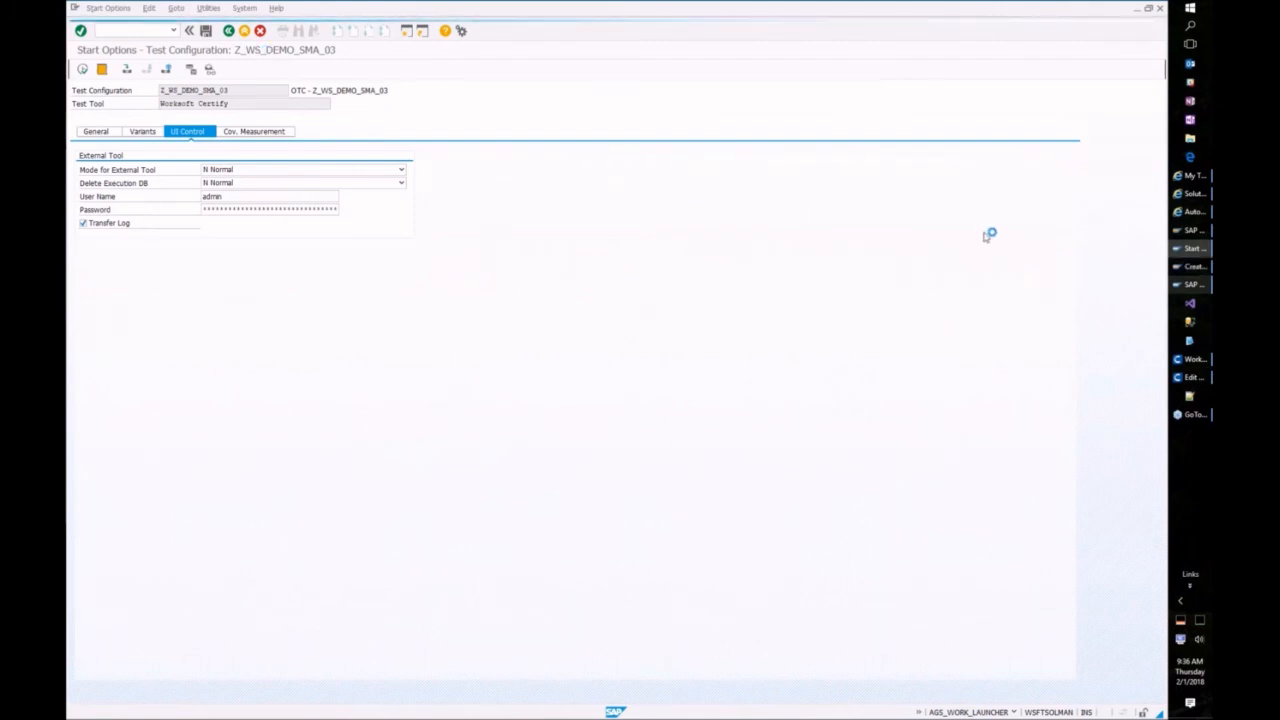
Step: After the GUI connection breaks, decline the error details and bring up SAP Logon's Hosted connections
click(1189, 267)
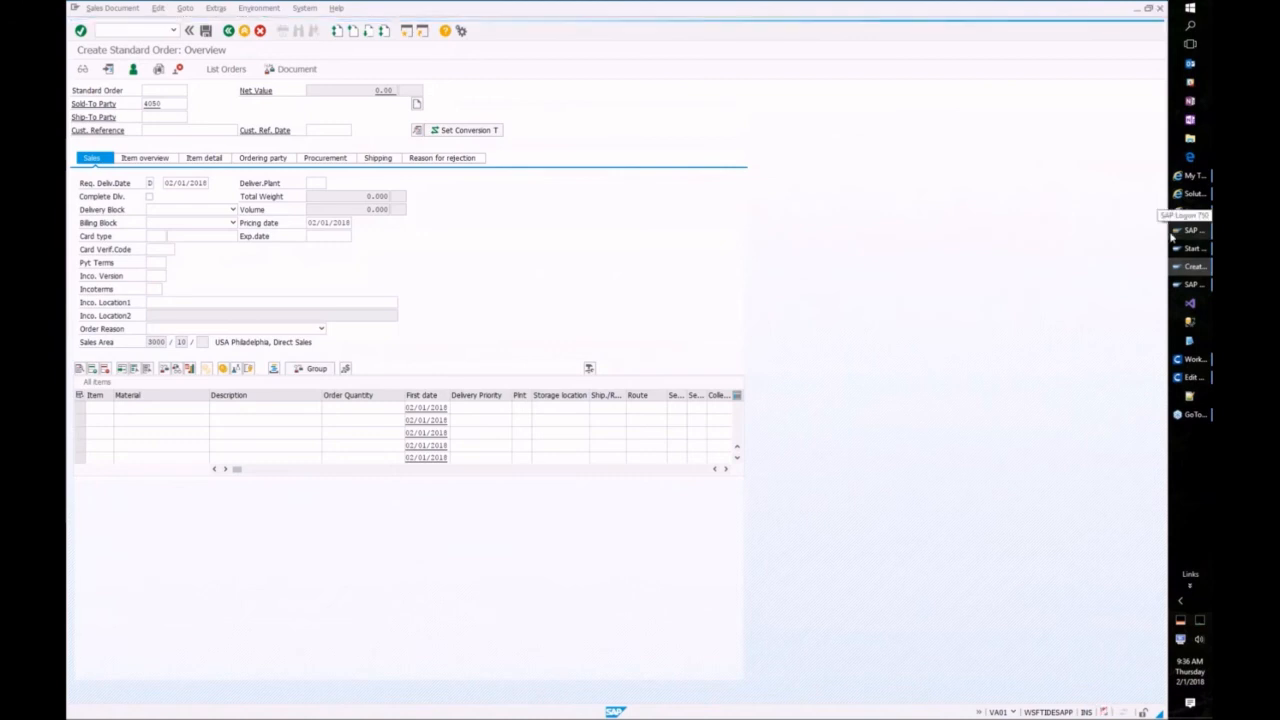
click(1190, 285)
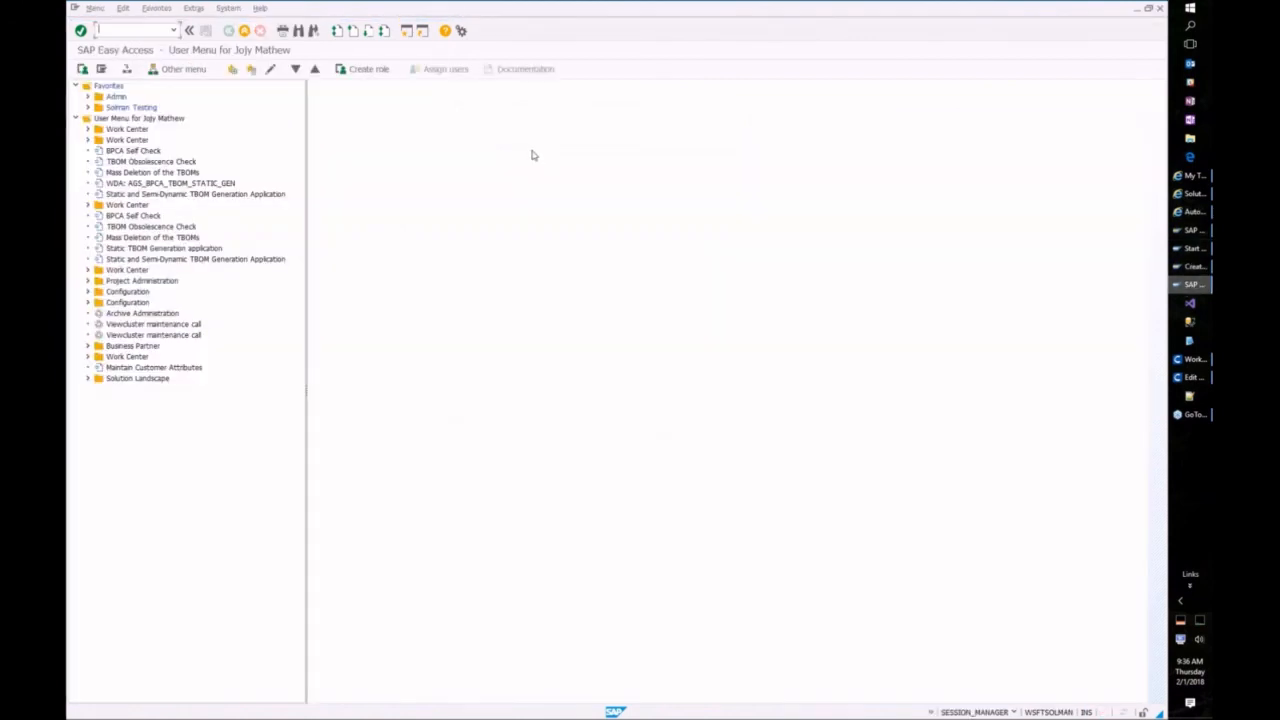
click(88, 107)
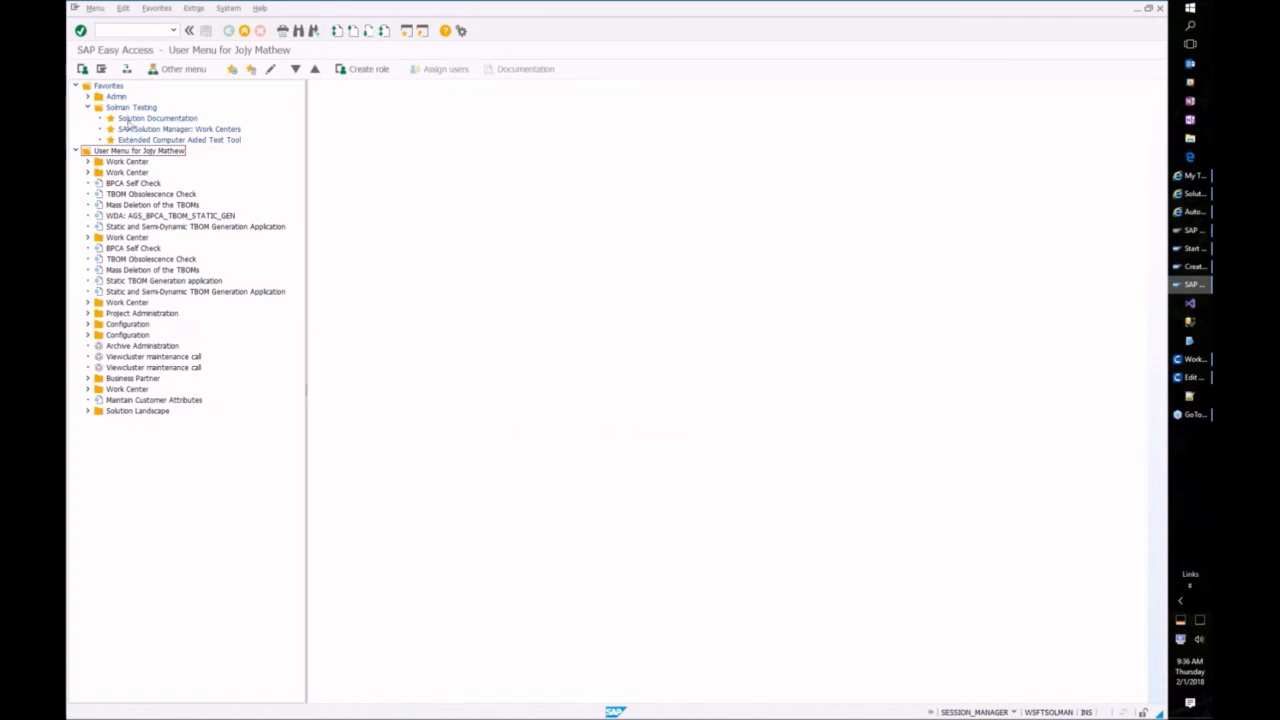
click(89, 97)
click(123, 108)
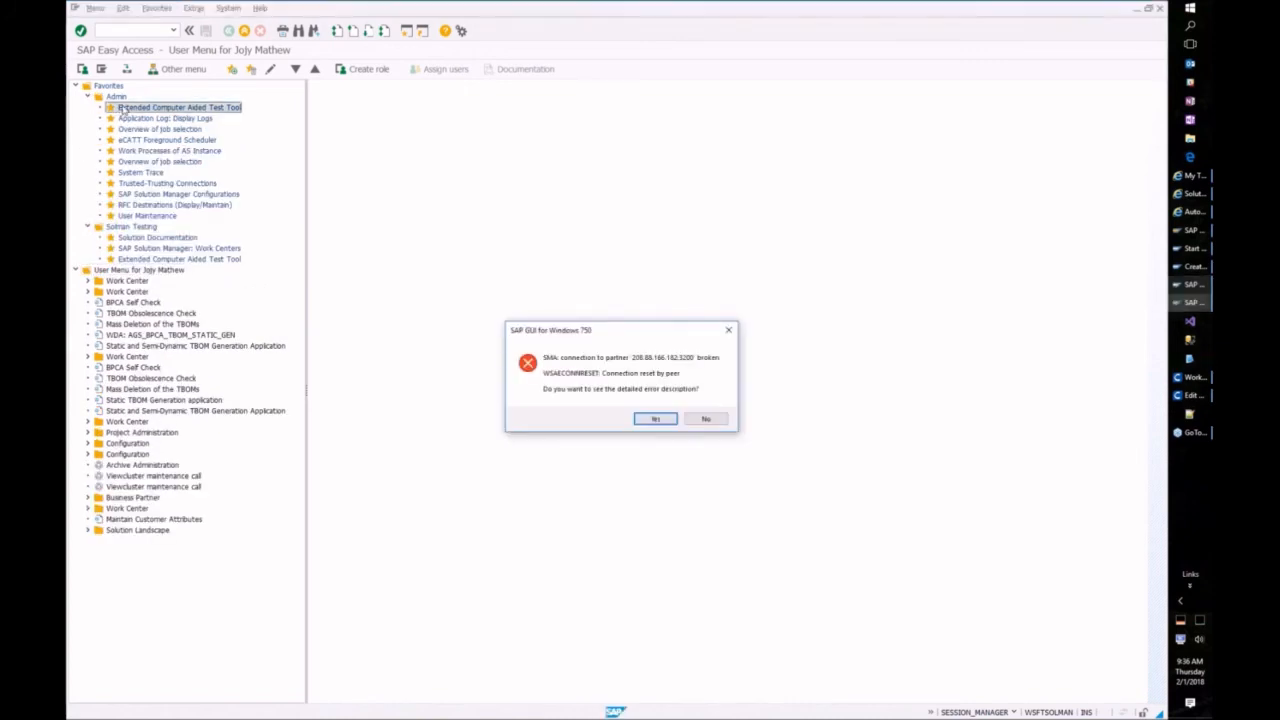
click(706, 419)
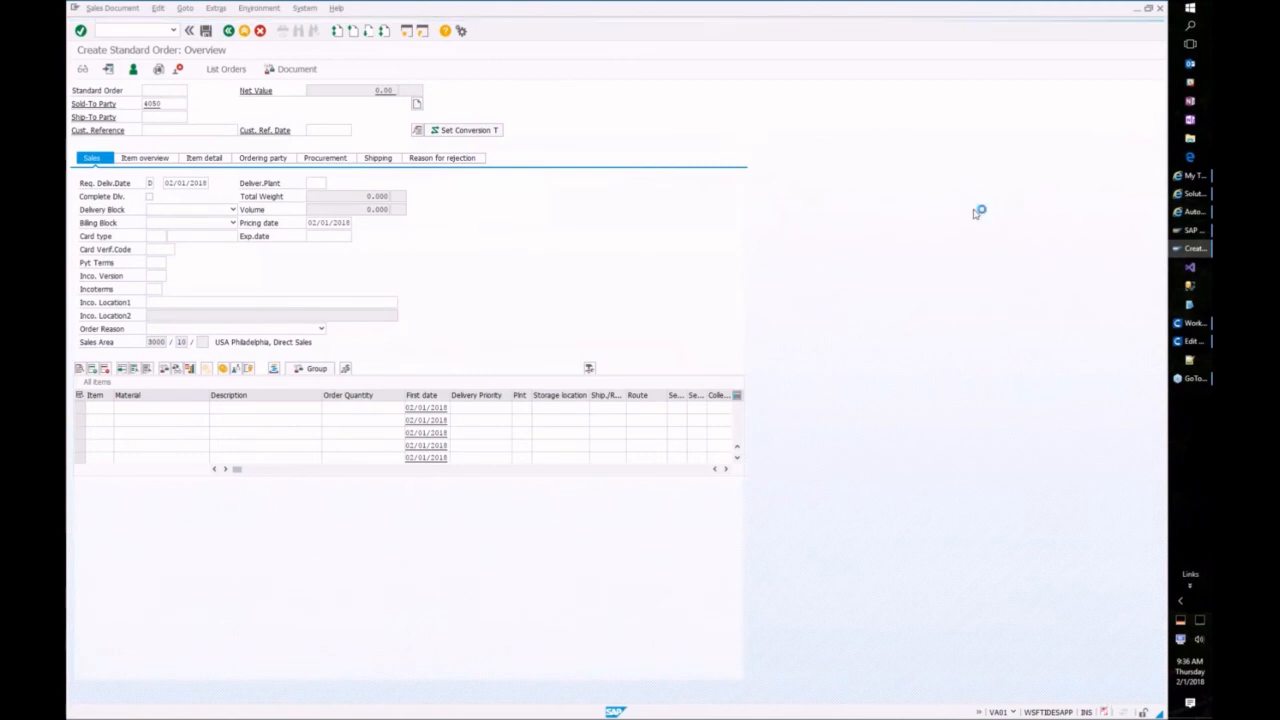
click(1194, 231)
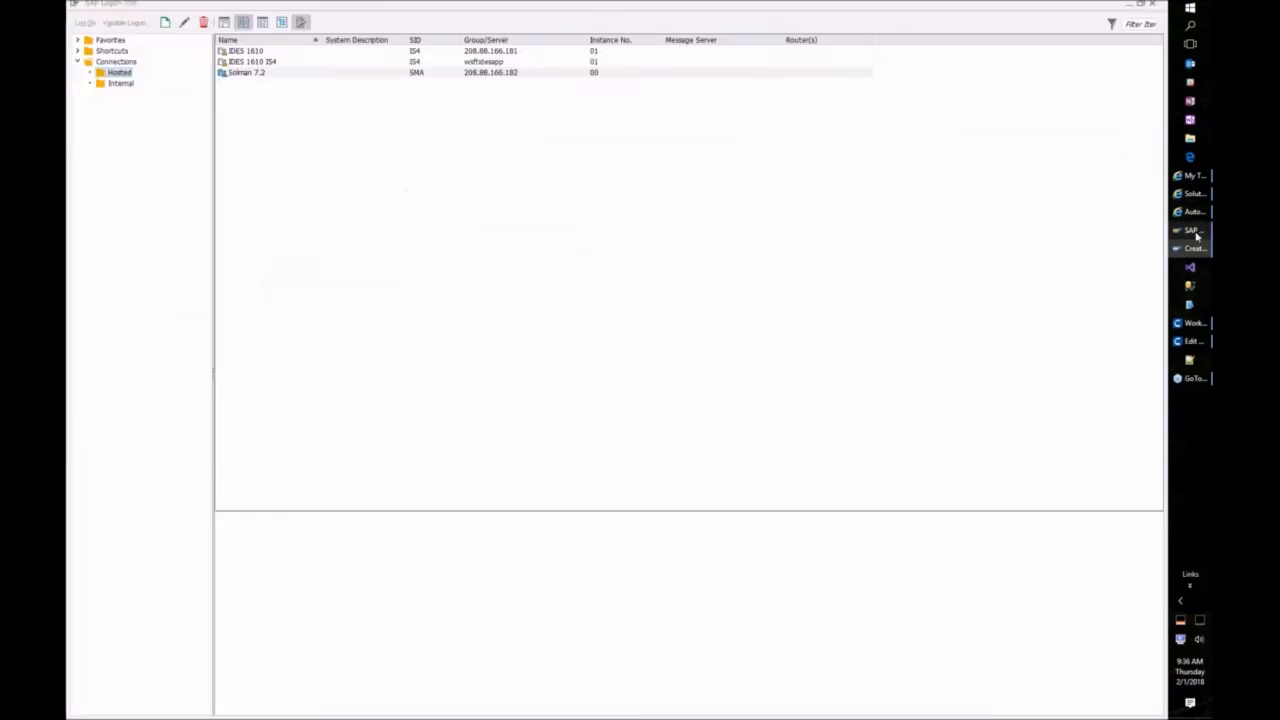
Step: Log back on to Solman 7.2 with the user name and password
double_click(266, 77)
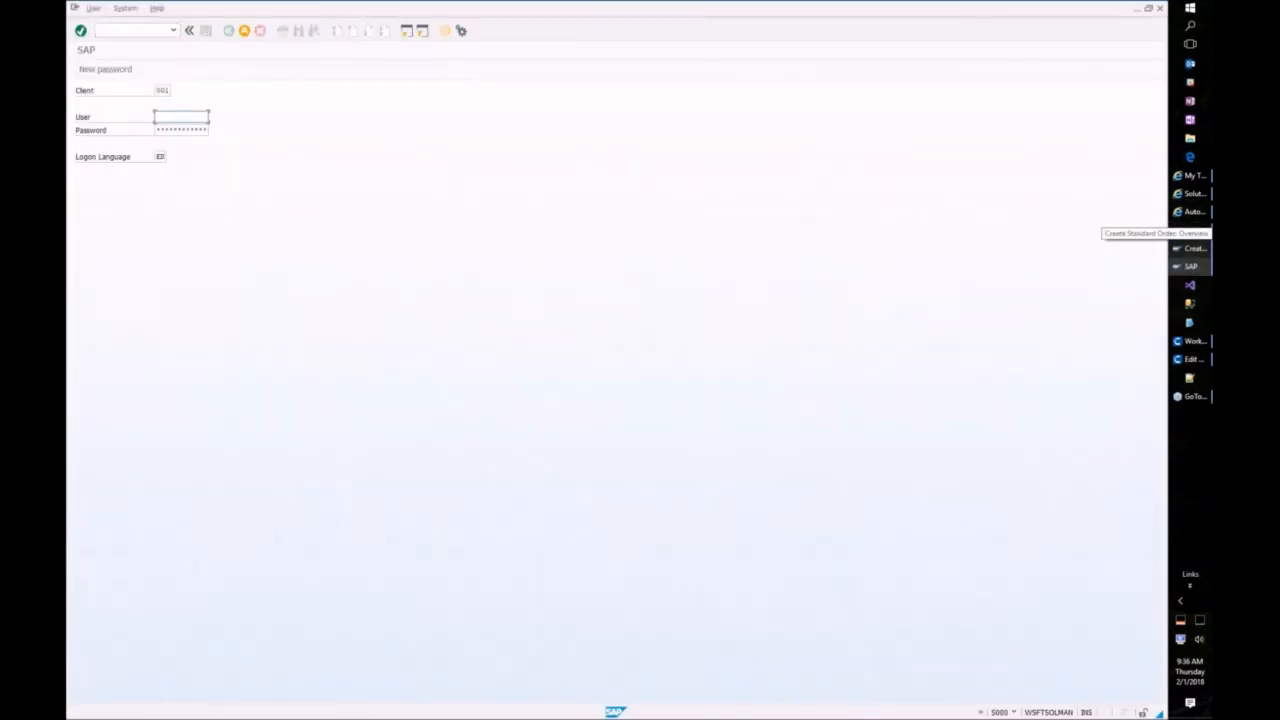
key(Tab)
key(Return)
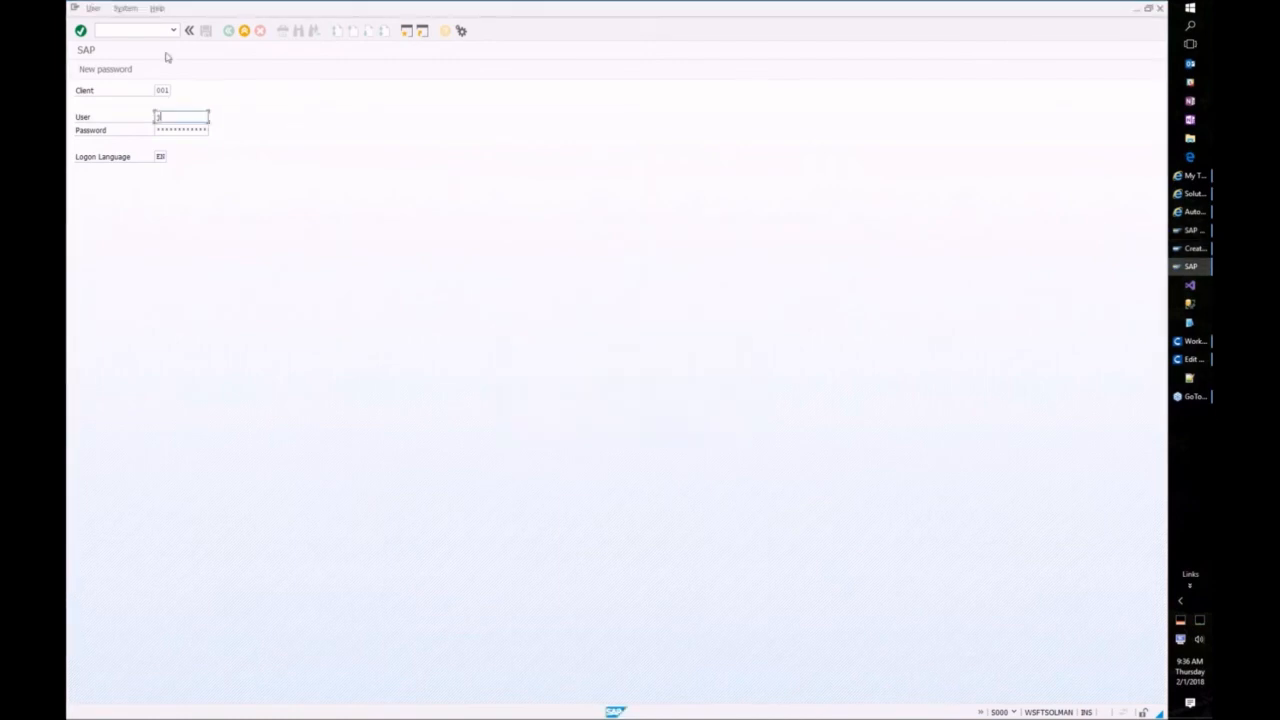
key(Tab)
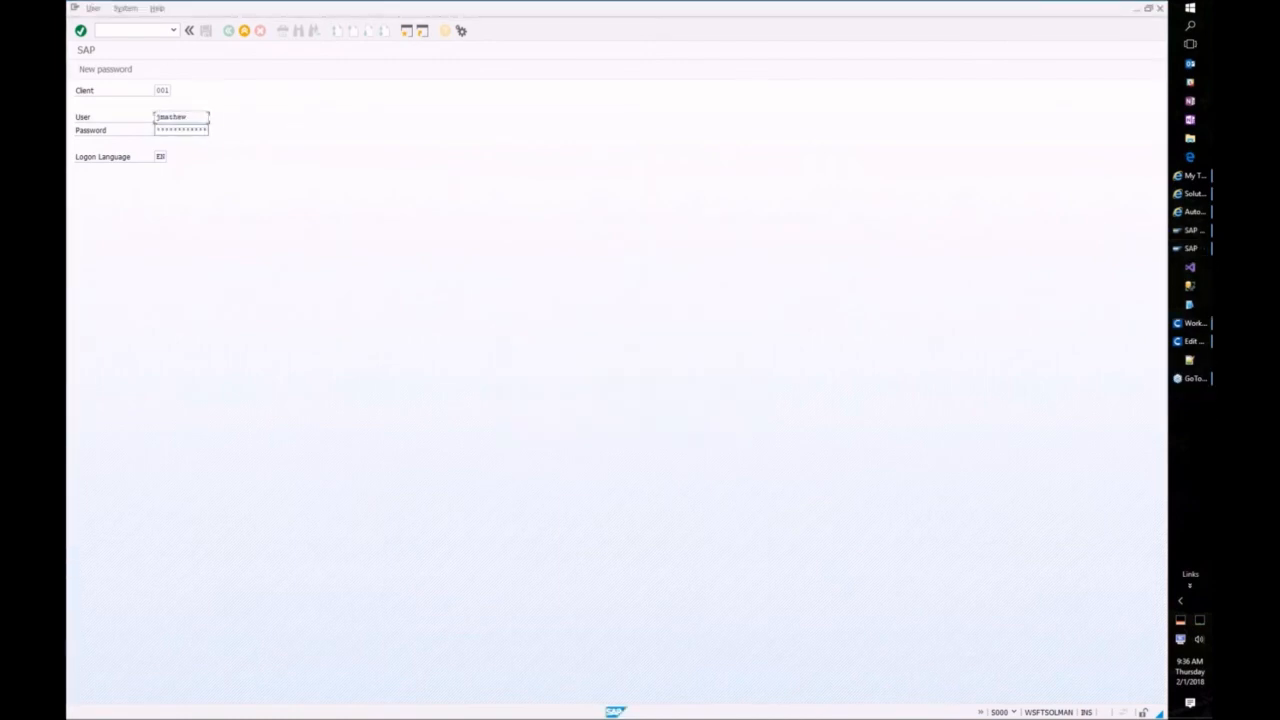
key(Return)
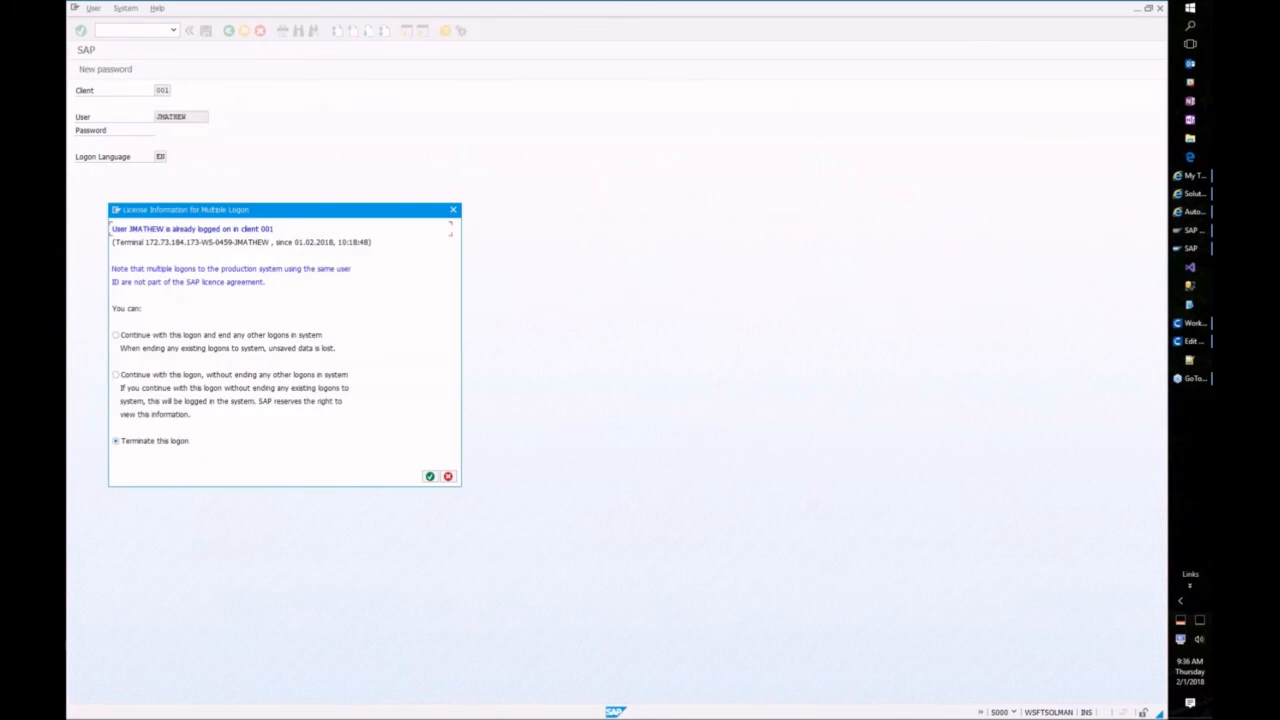
Step: Continue the logon ending other sessions, then return to the Automated Test immediate-execution window
click(161, 375)
click(265, 339)
click(430, 477)
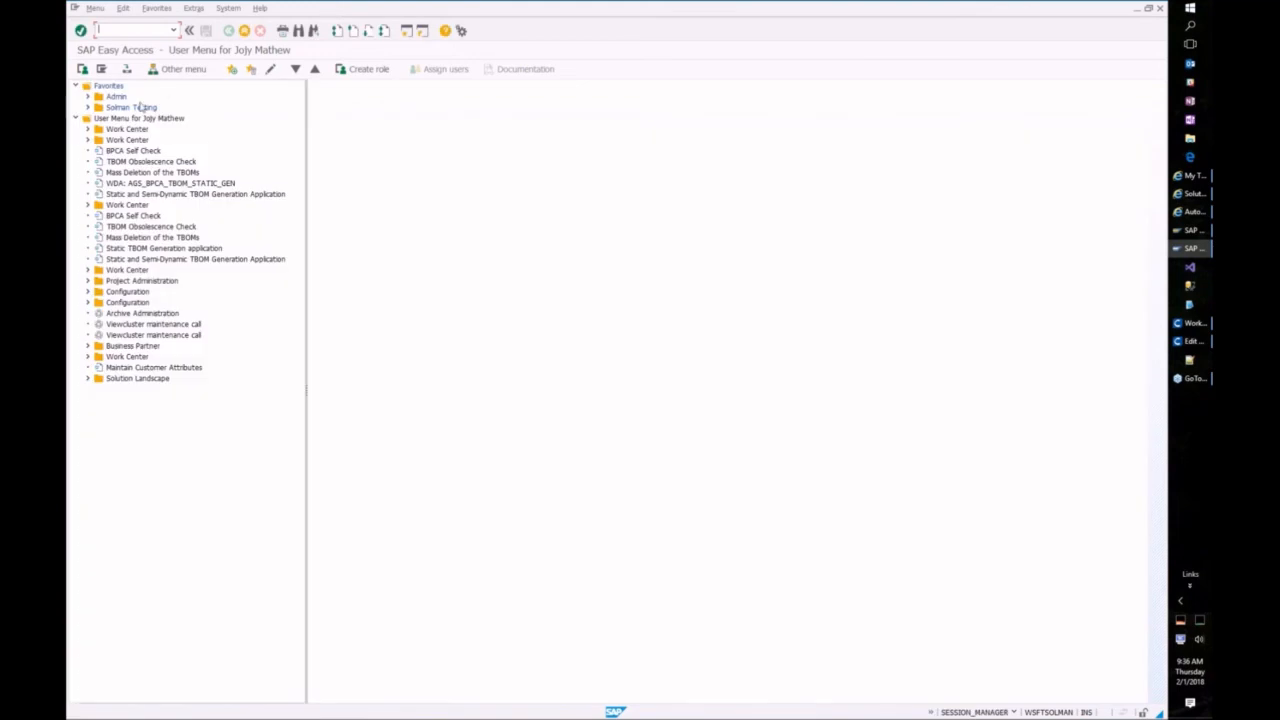
click(88, 107)
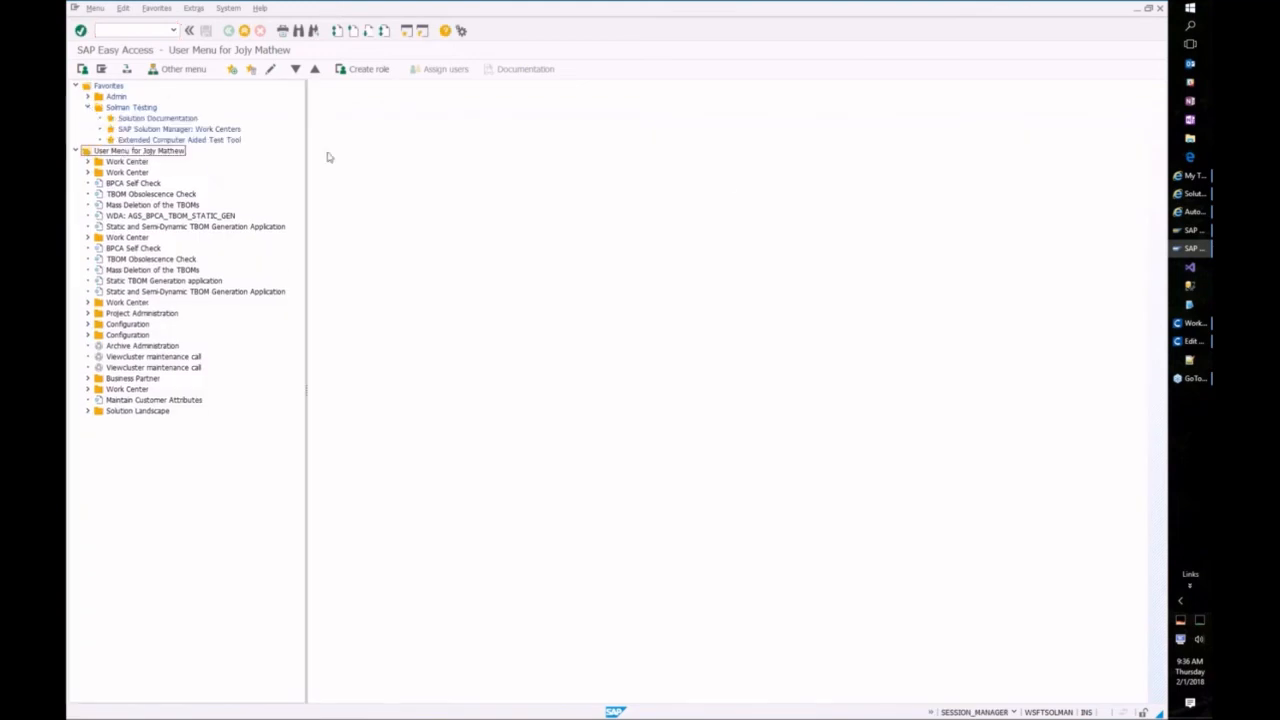
click(1190, 214)
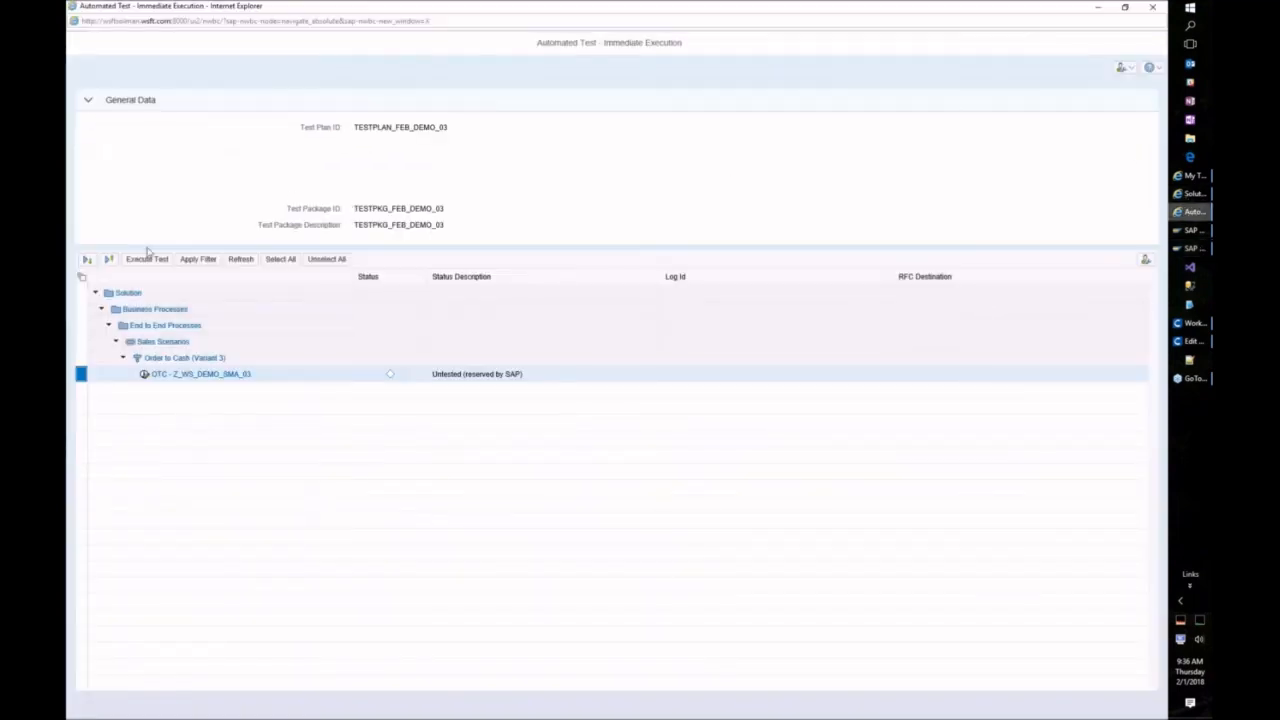
Step: Execute the test case via the SAP GUI launch file, untick Transfer Log, and start the collective run
click(145, 259)
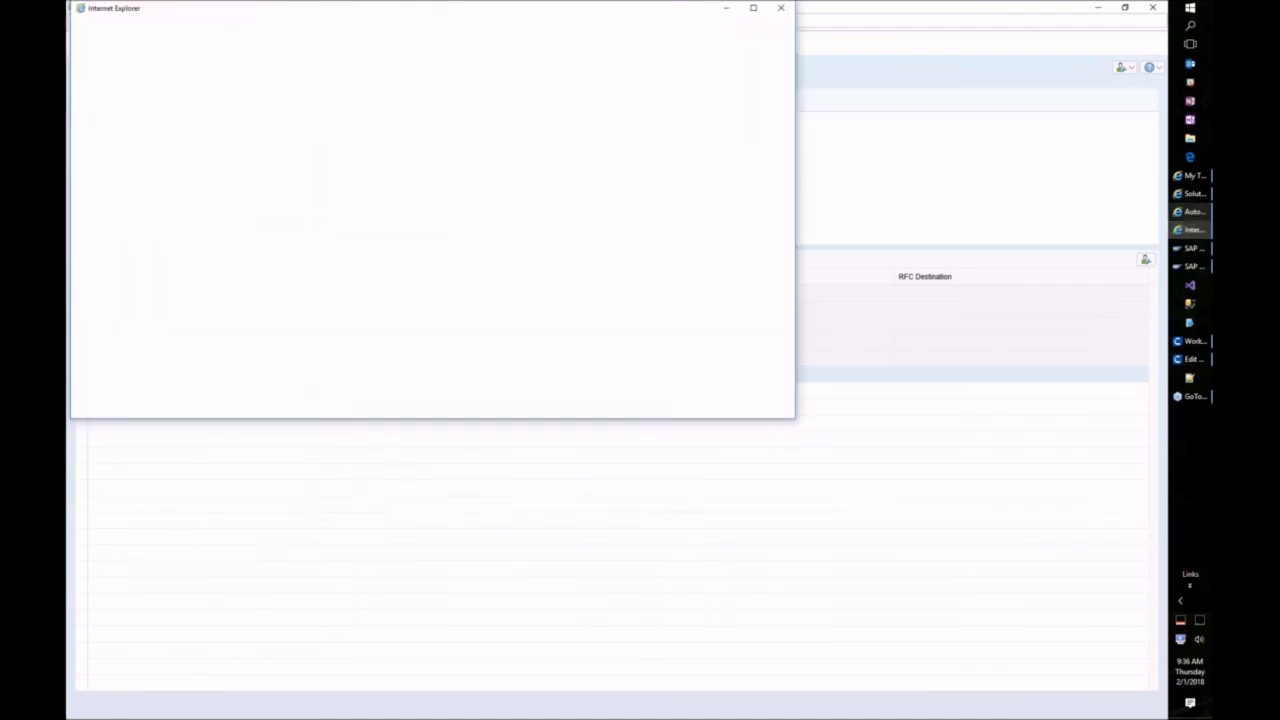
click(766, 707)
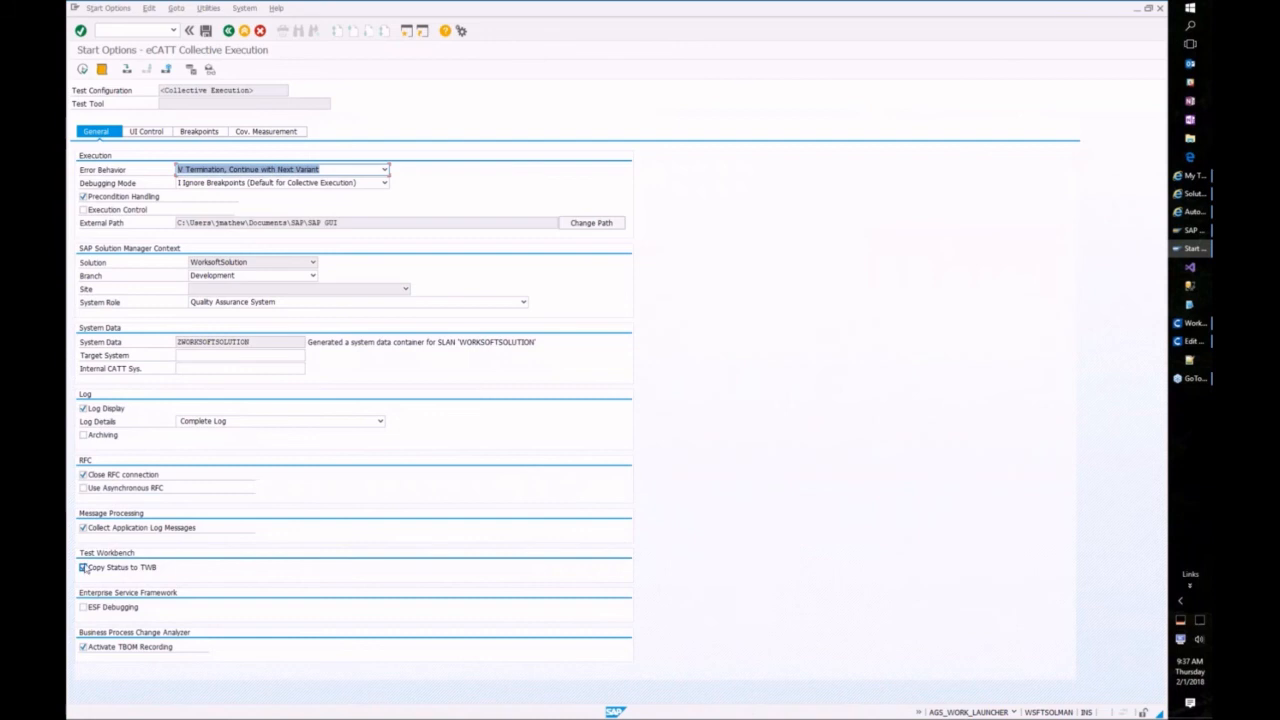
click(145, 131)
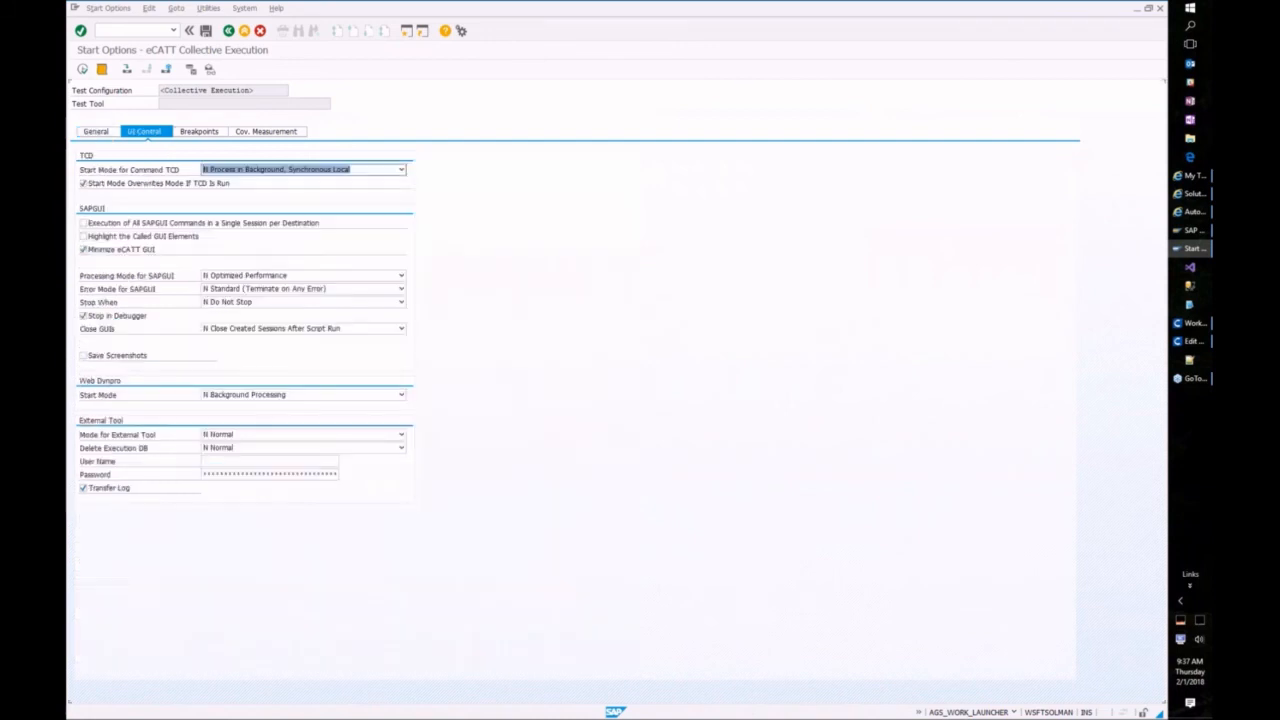
click(83, 488)
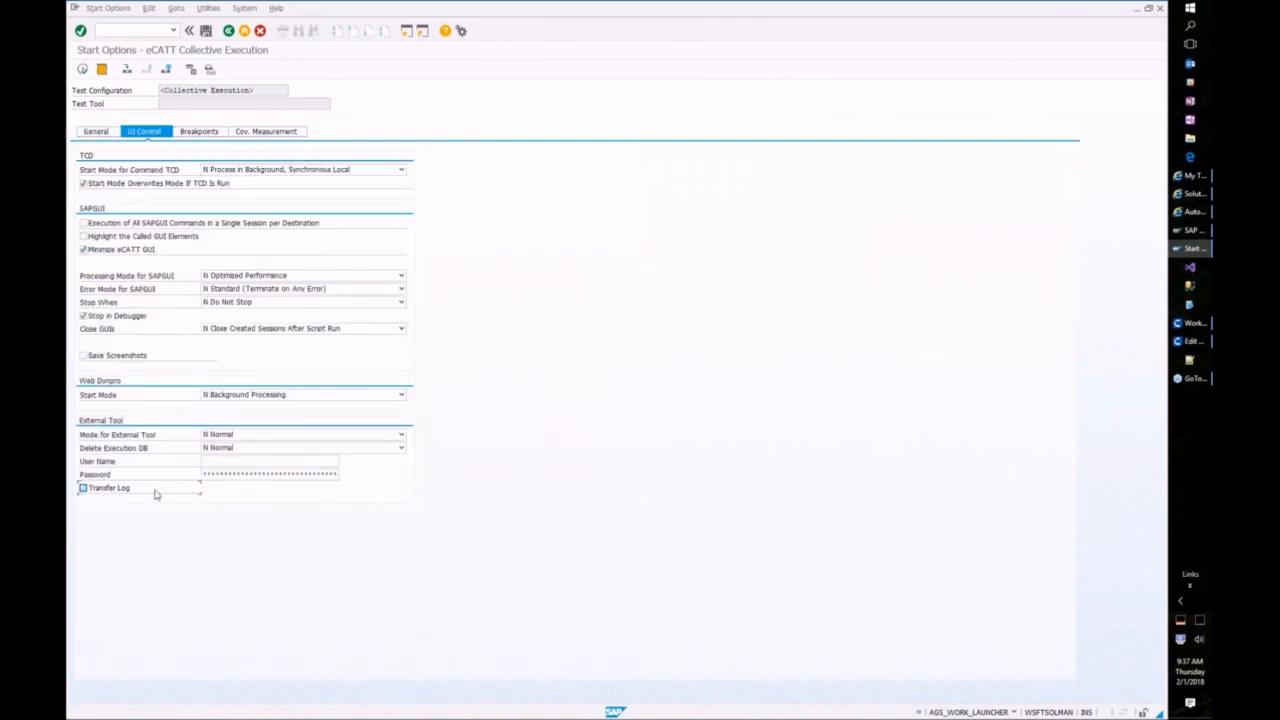
click(96, 131)
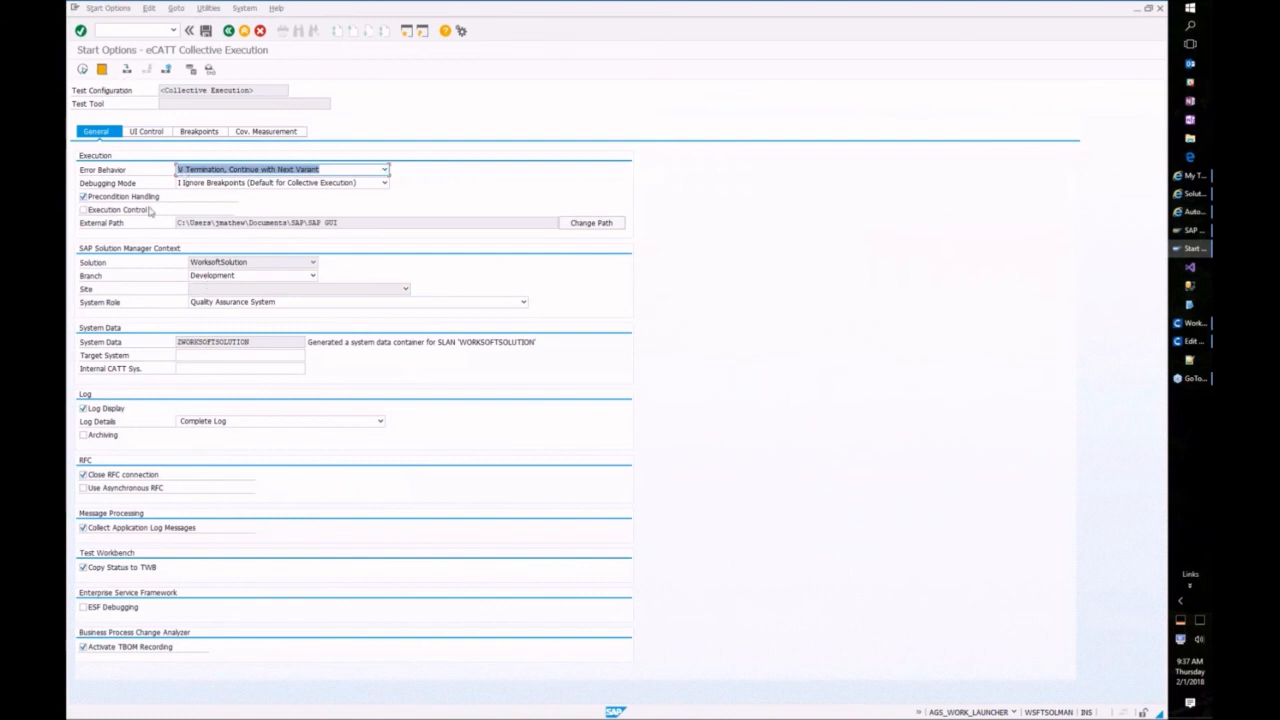
click(82, 68)
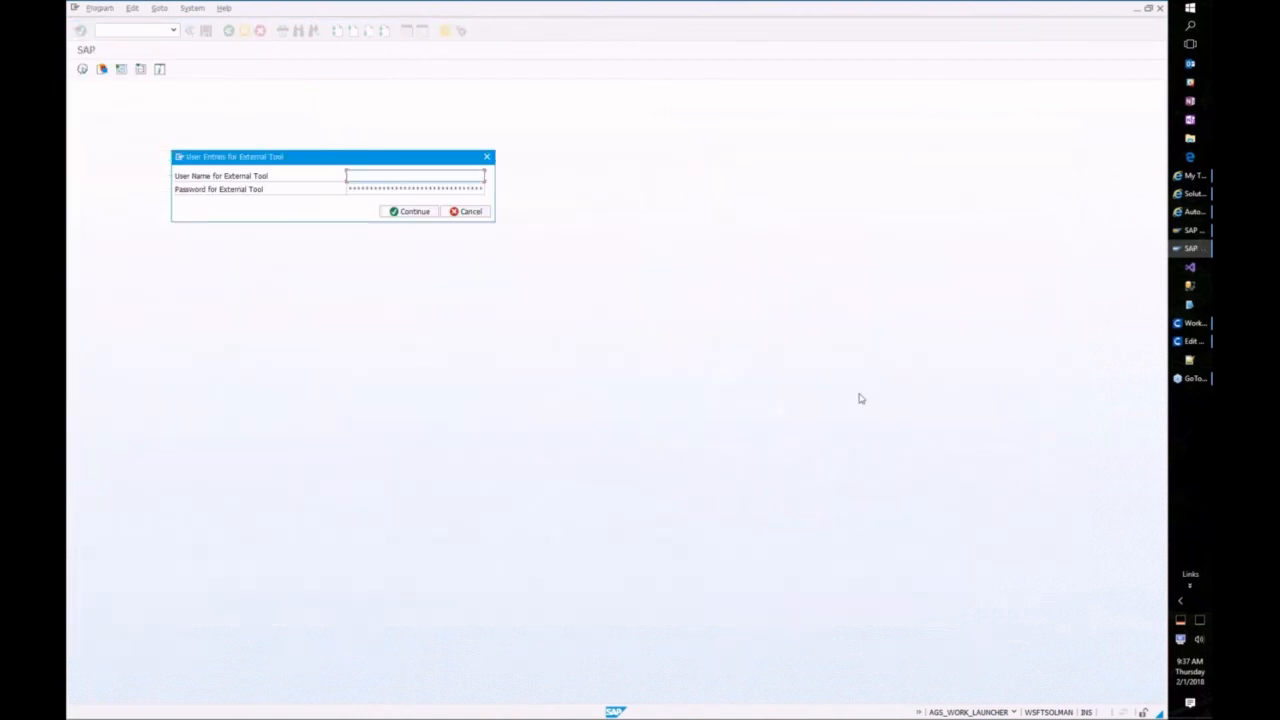
text(admin)
click(347, 189)
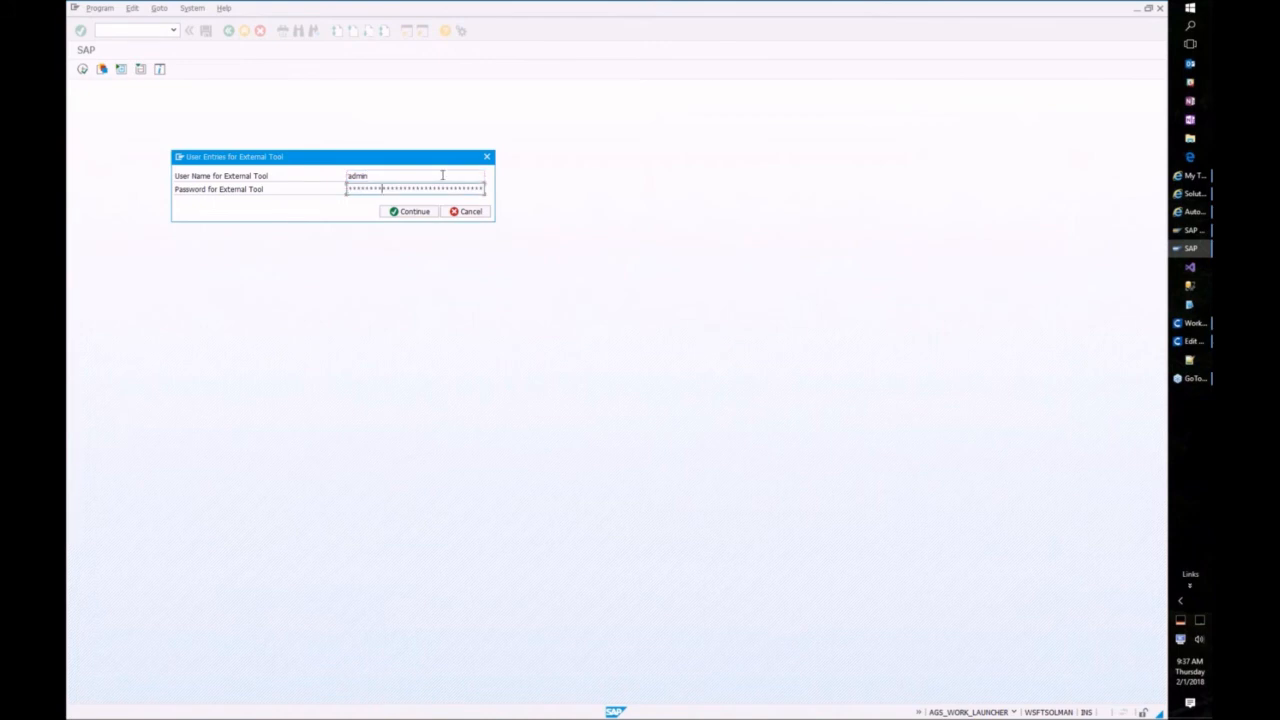
click(406, 212)
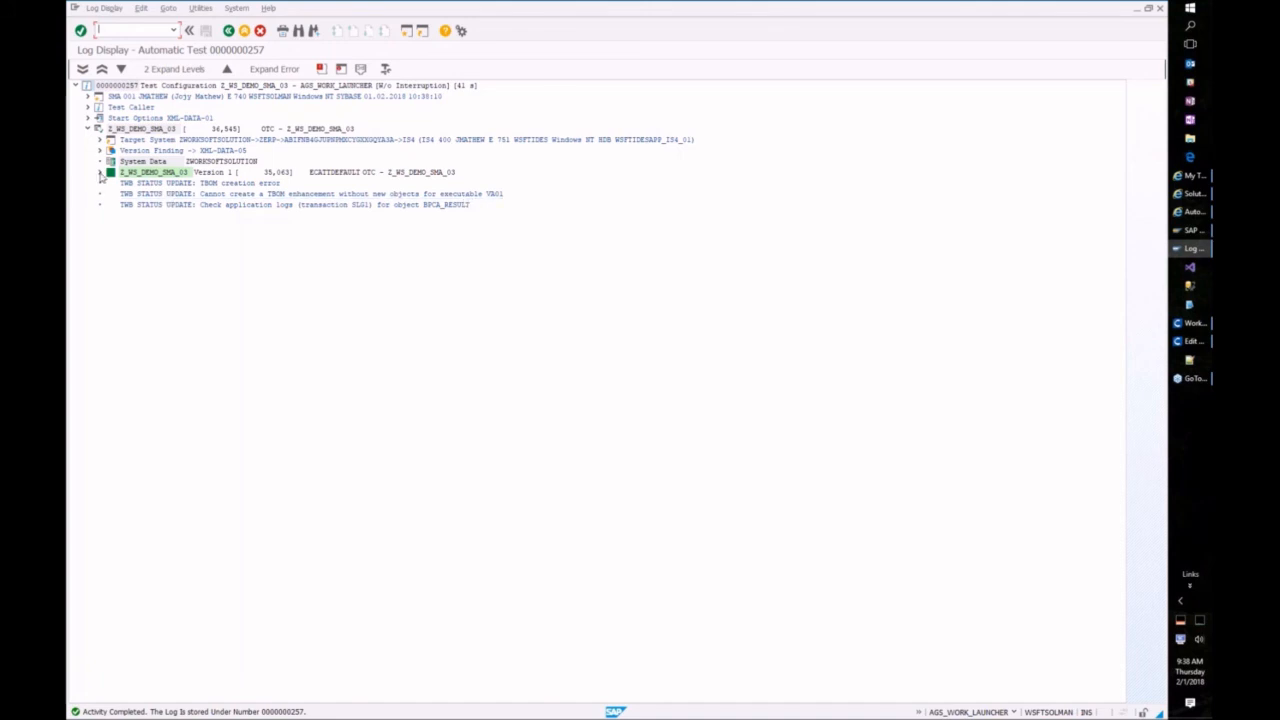
Step: Expand and review the Version 1 entries of the Z_WS_DEMO_SMA_03 log
click(100, 174)
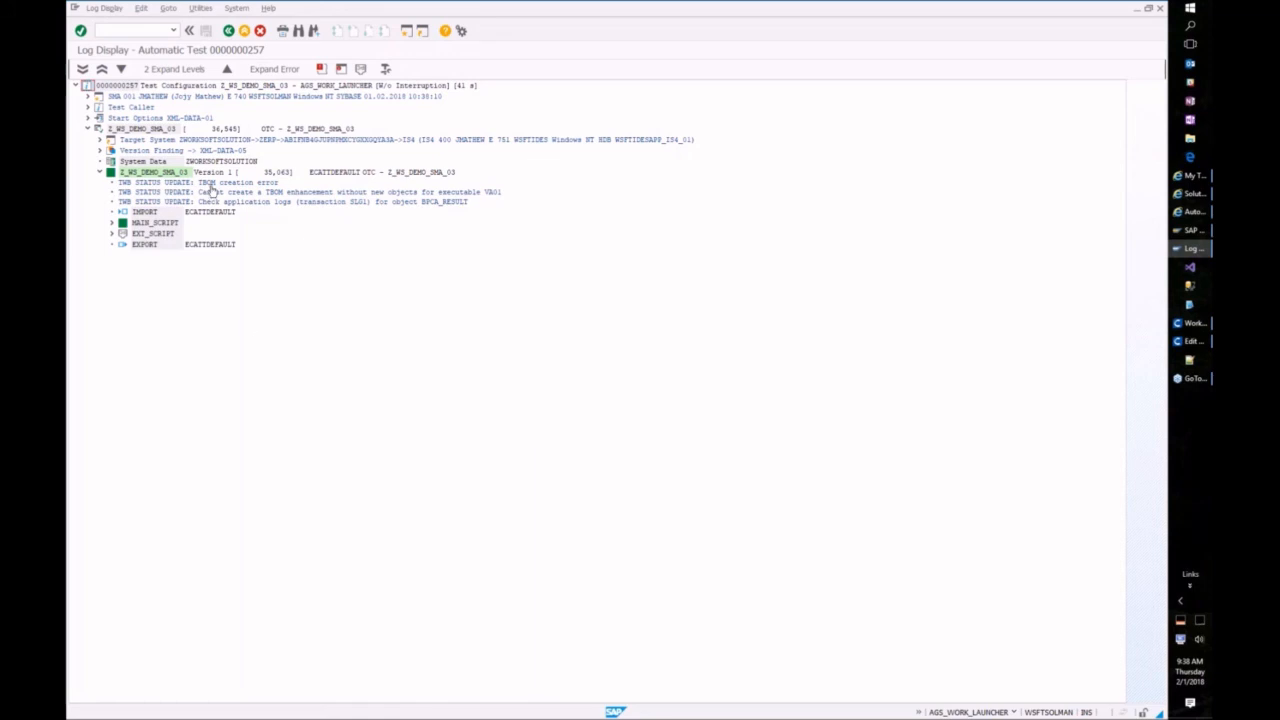
click(100, 173)
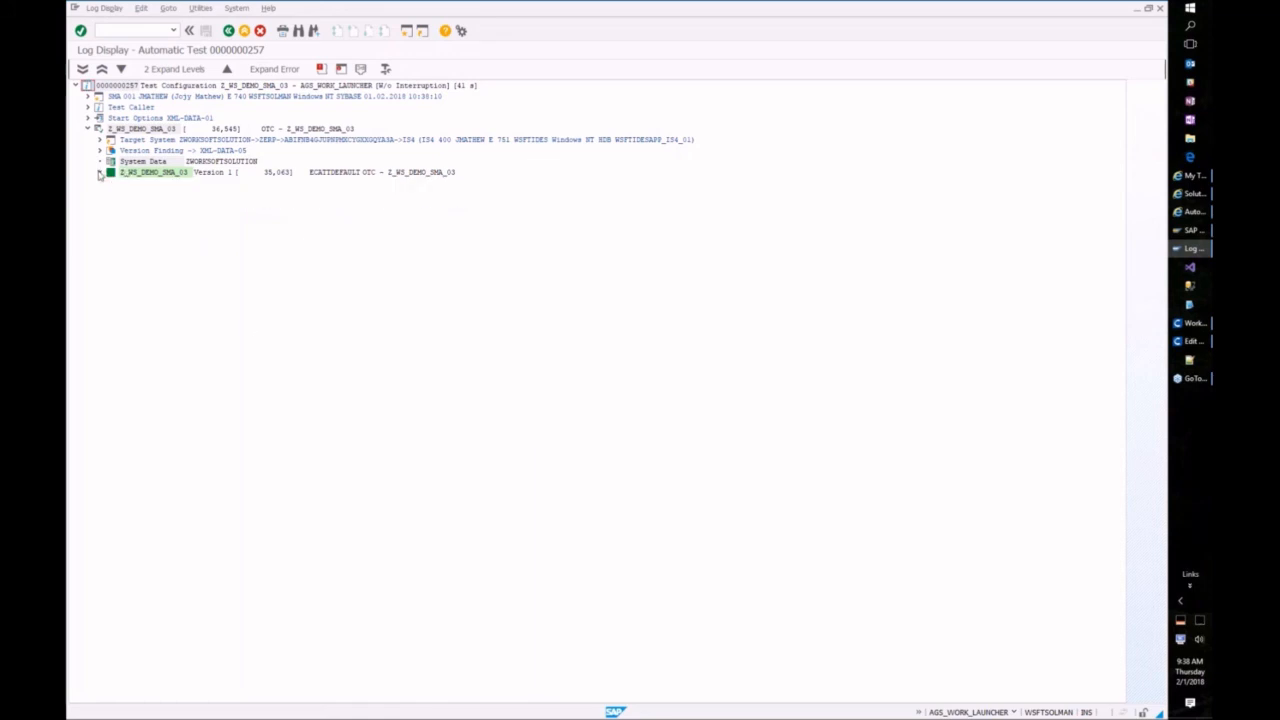
click(100, 173)
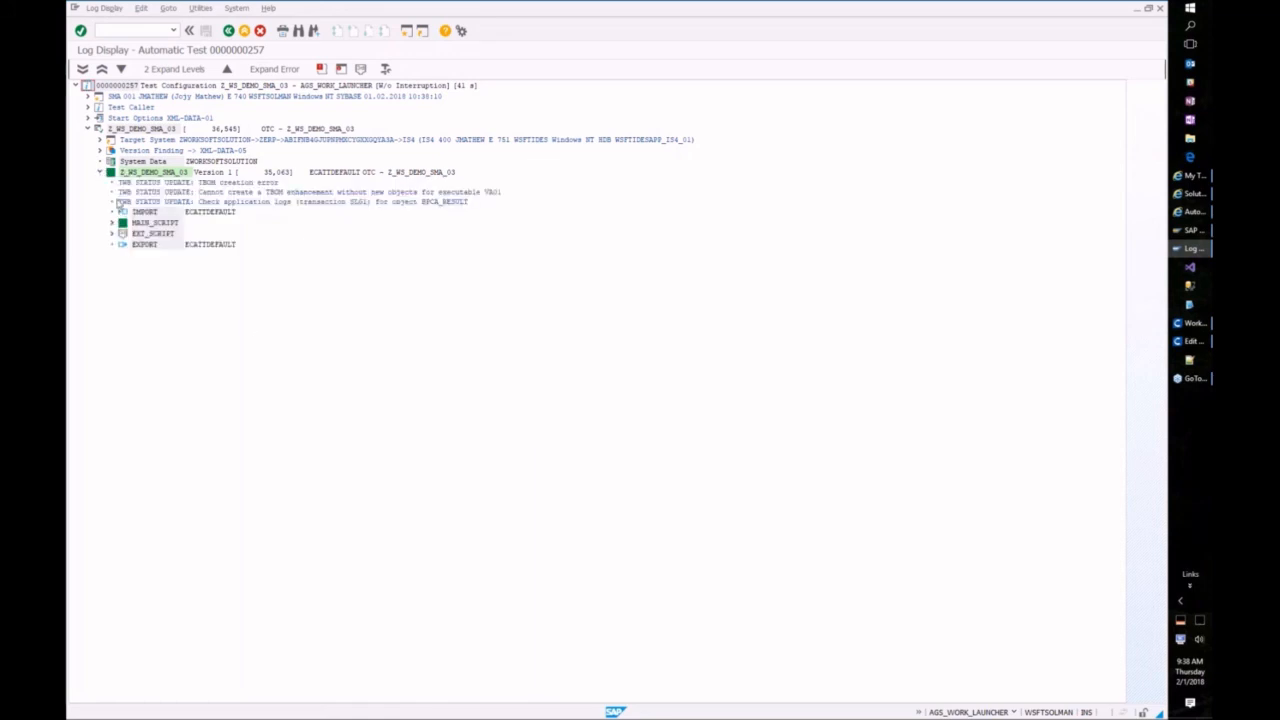
Step: Browse the Test Plan Management and Test Preparation pages, choosing the Development branch
click(1192, 214)
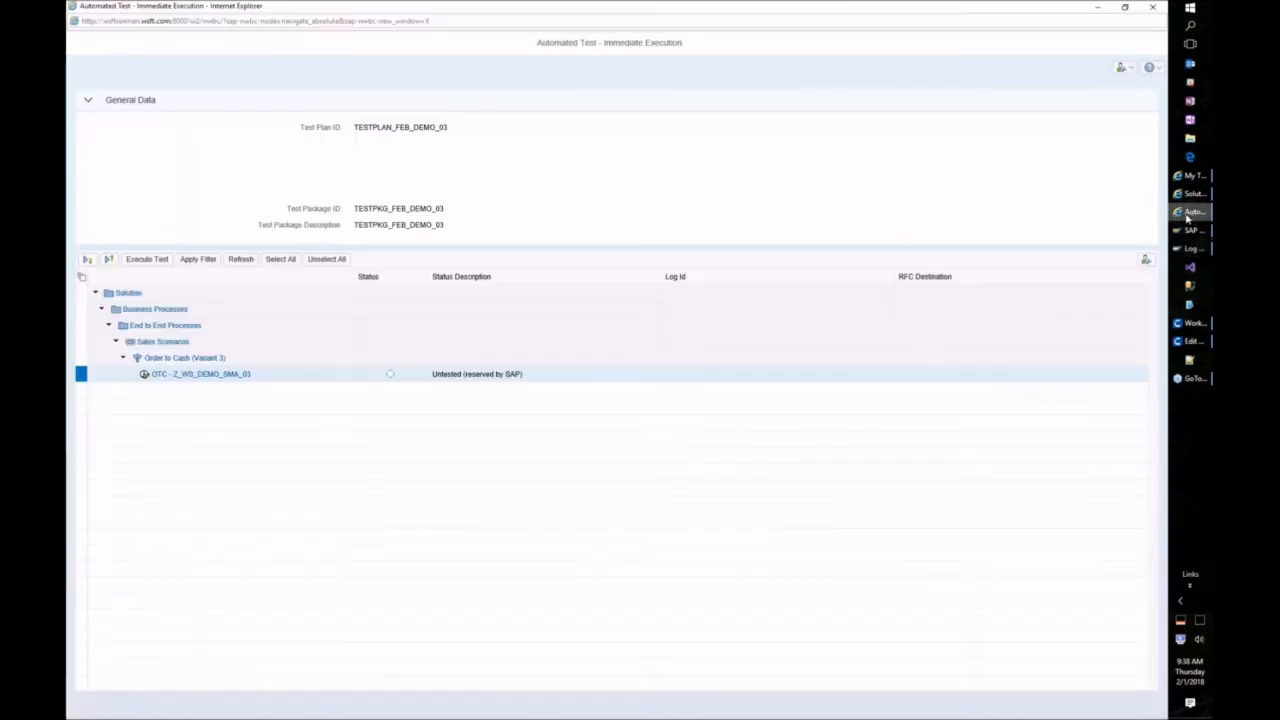
click(1190, 175)
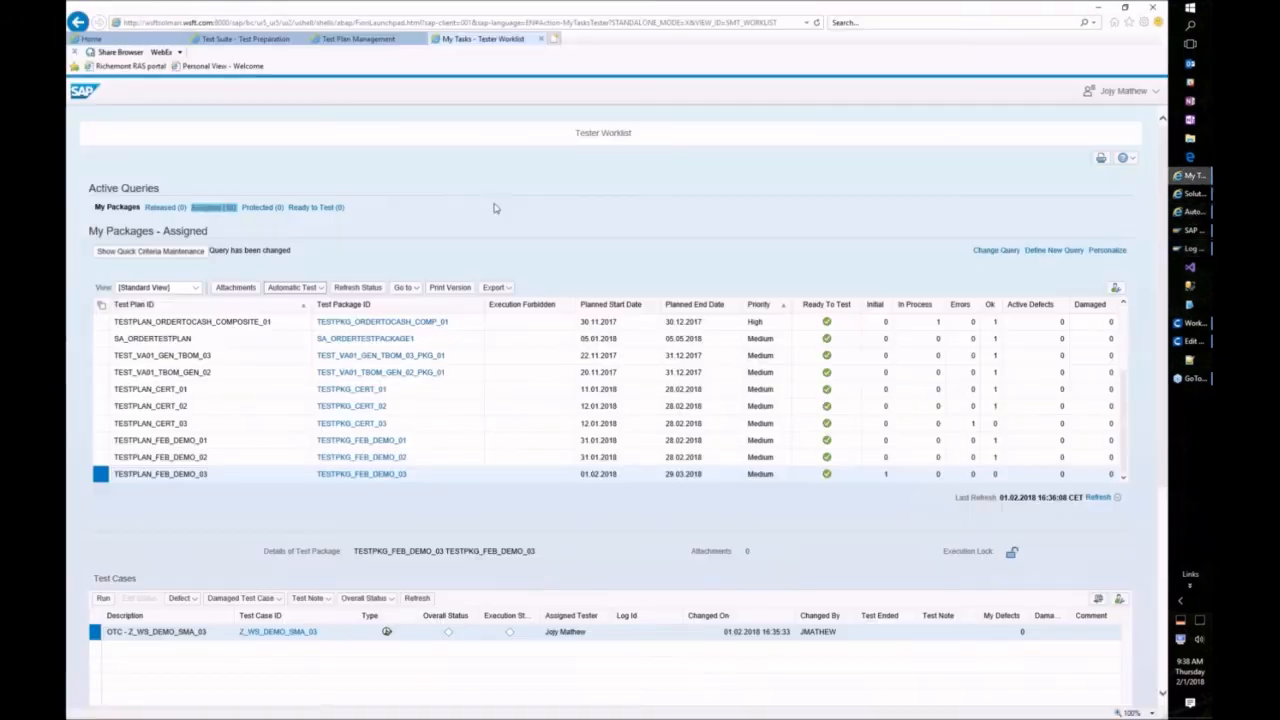
click(355, 40)
click(257, 40)
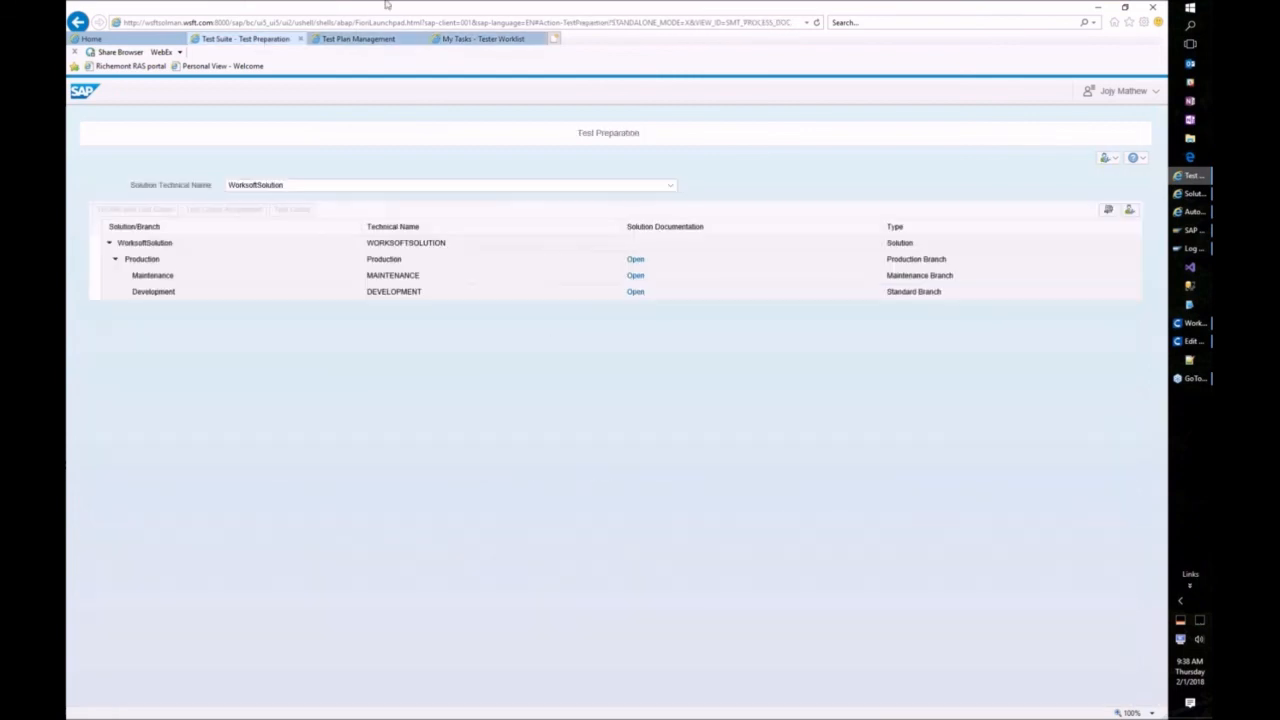
click(360, 39)
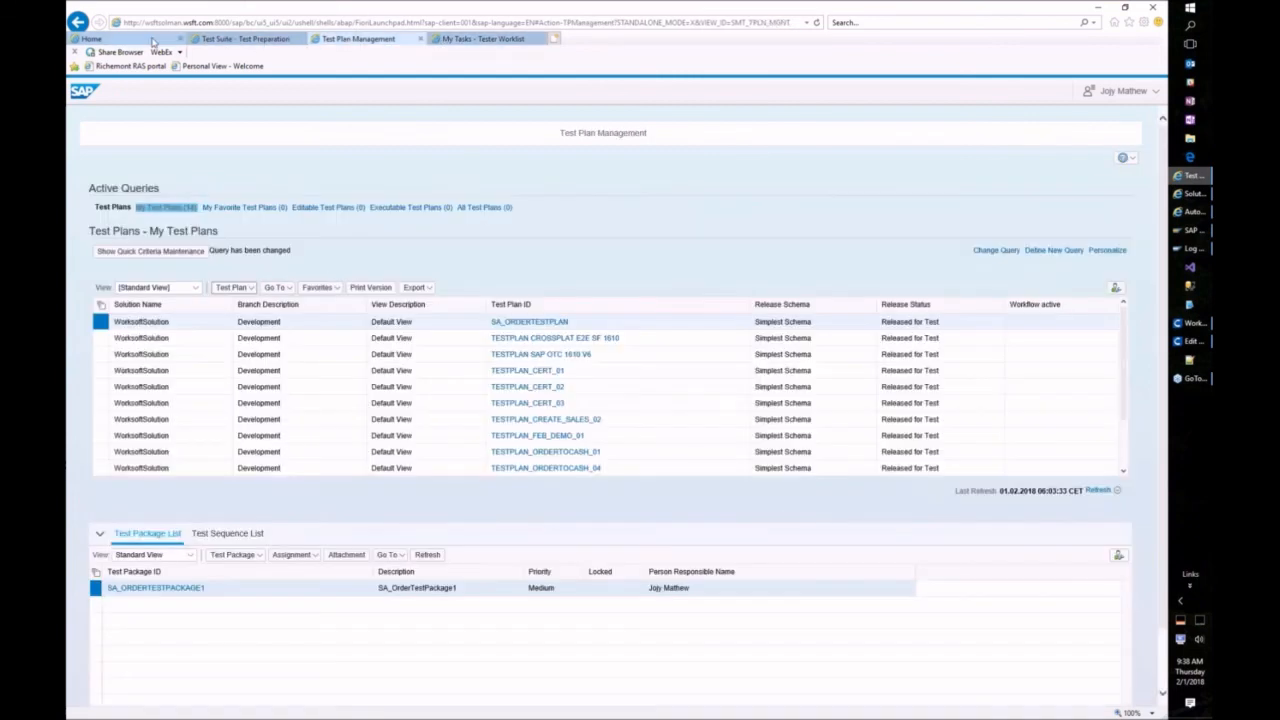
click(150, 40)
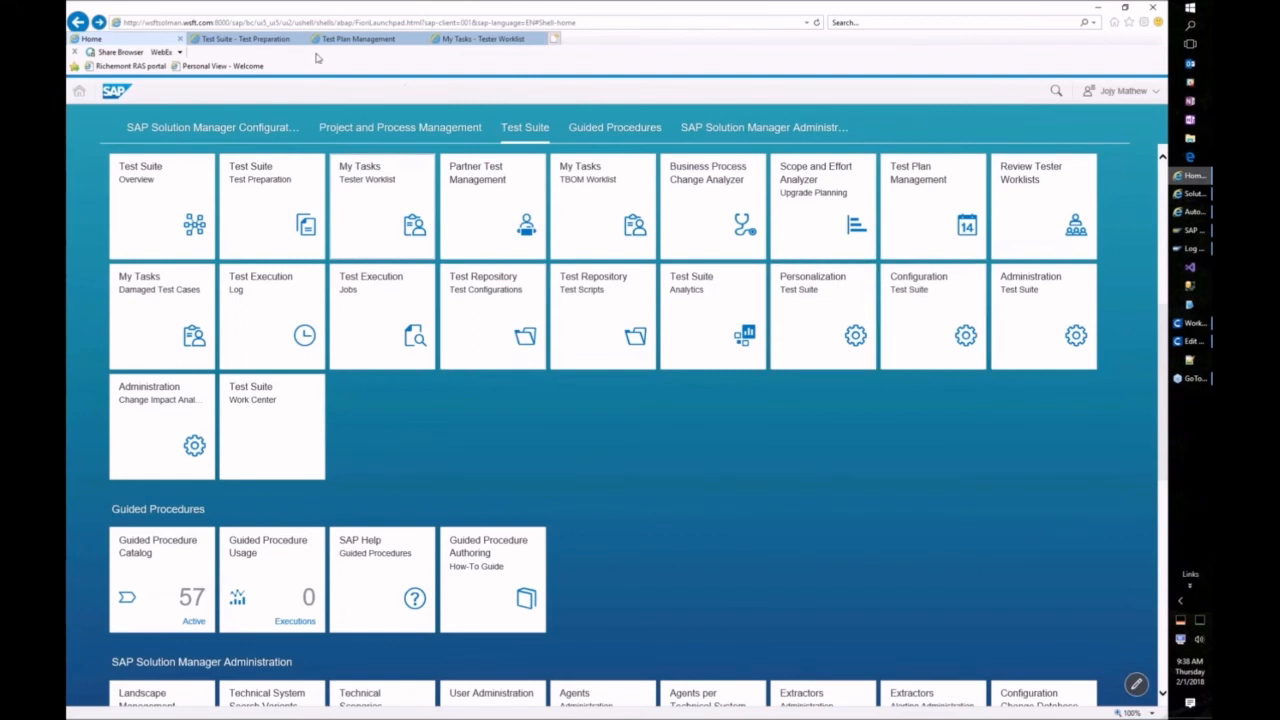
click(286, 39)
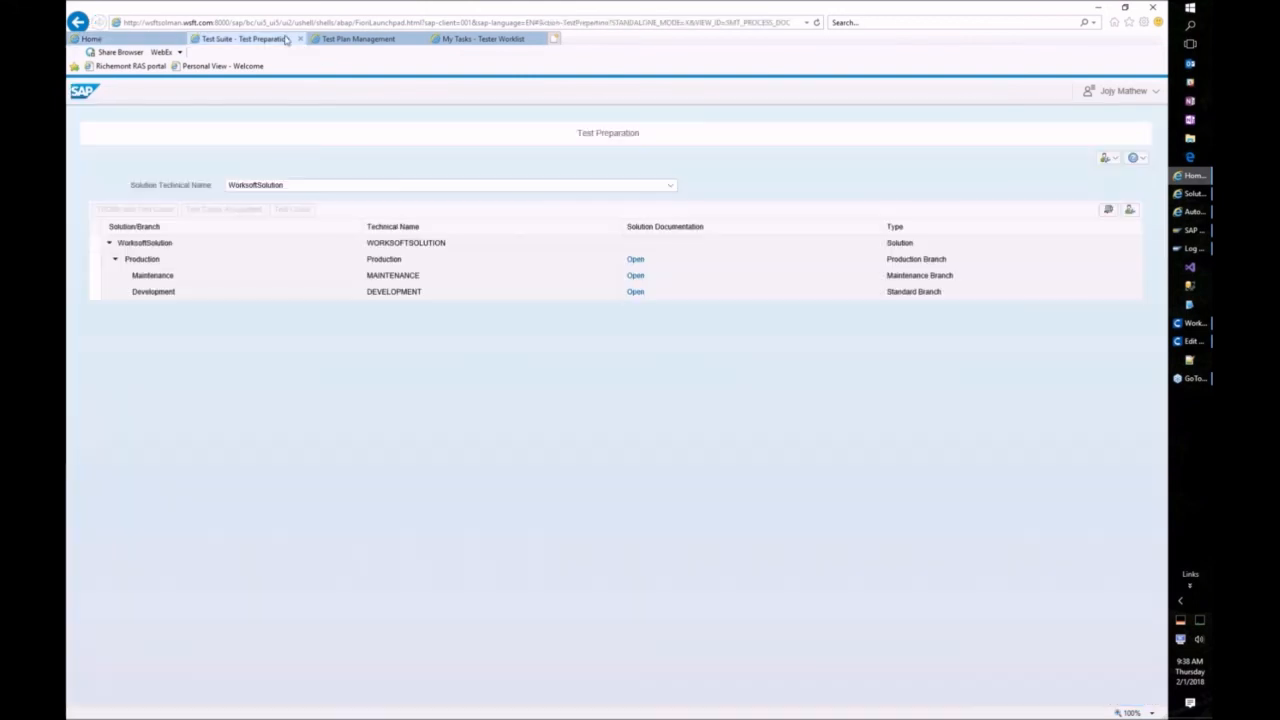
click(635, 292)
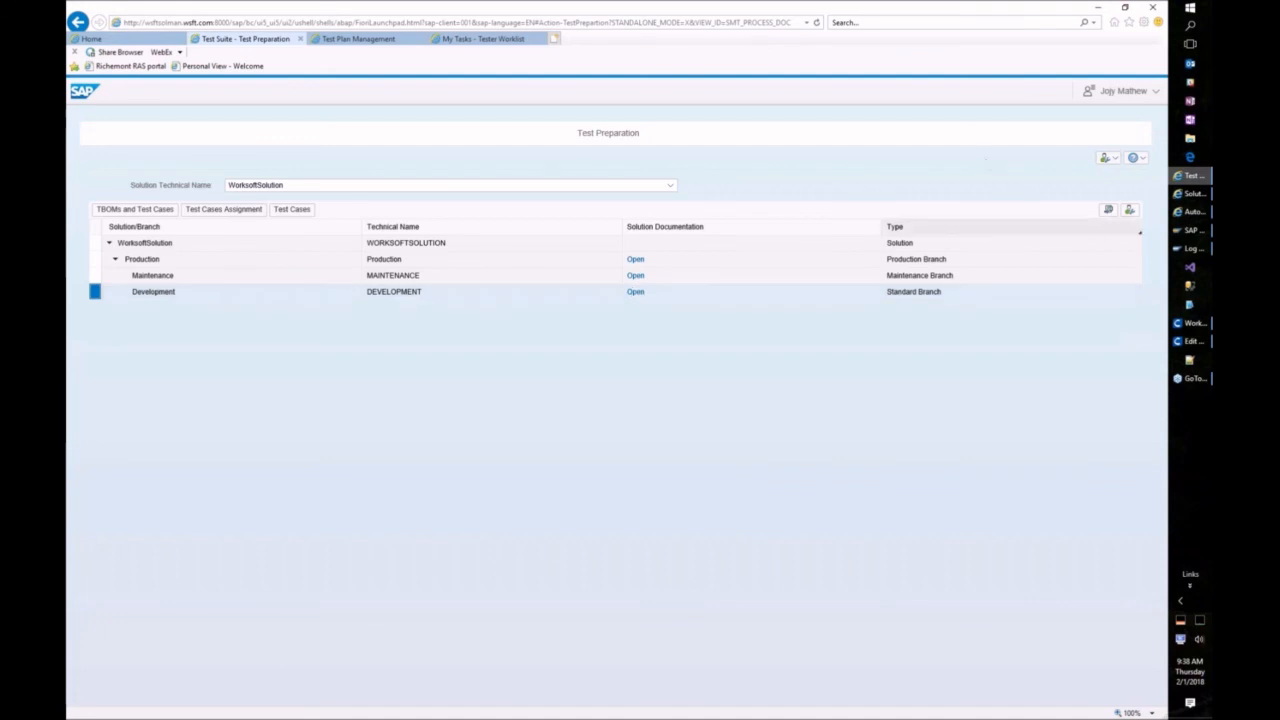
Step: Close the immediate-execution window and show the Test Plan Management list
click(1190, 216)
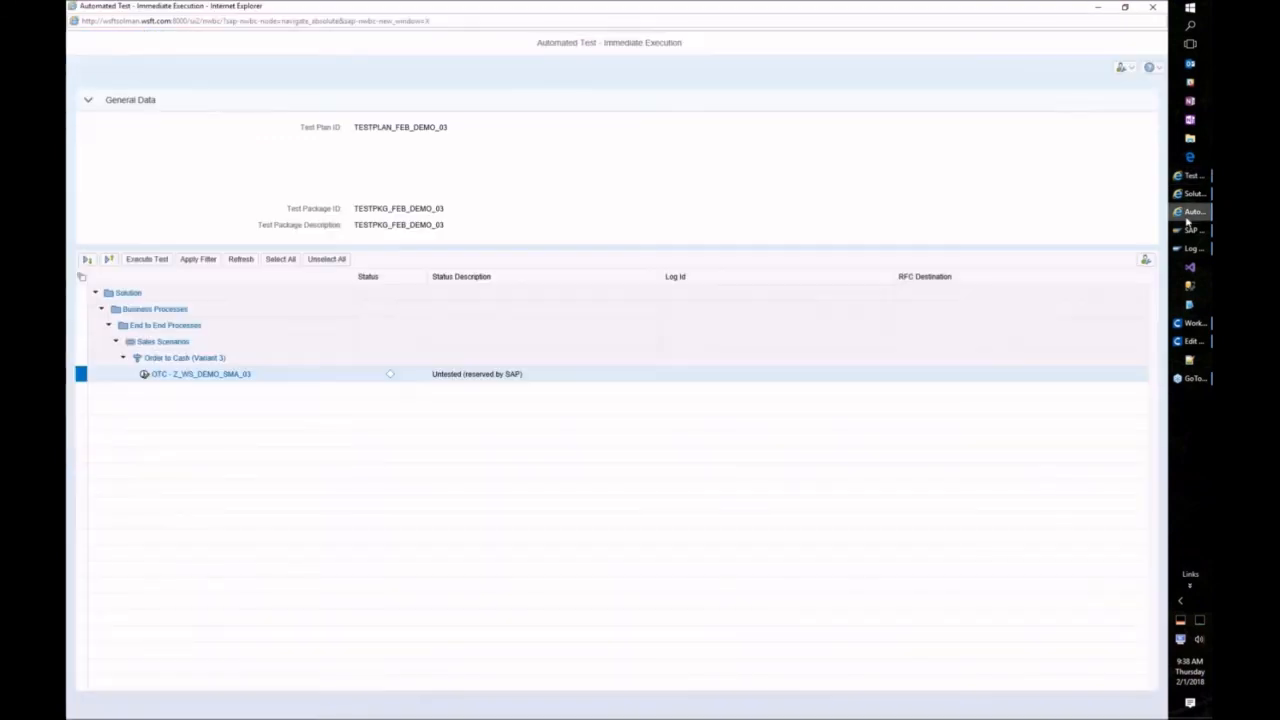
click(1152, 8)
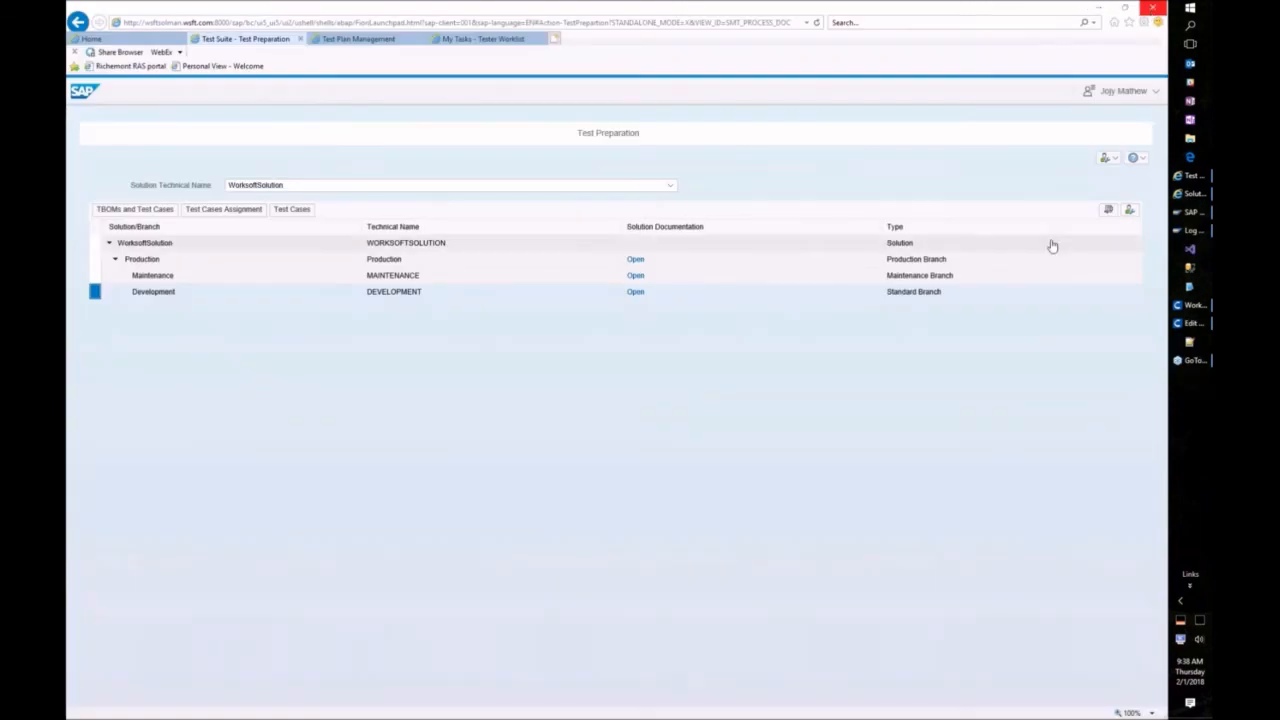
click(1193, 194)
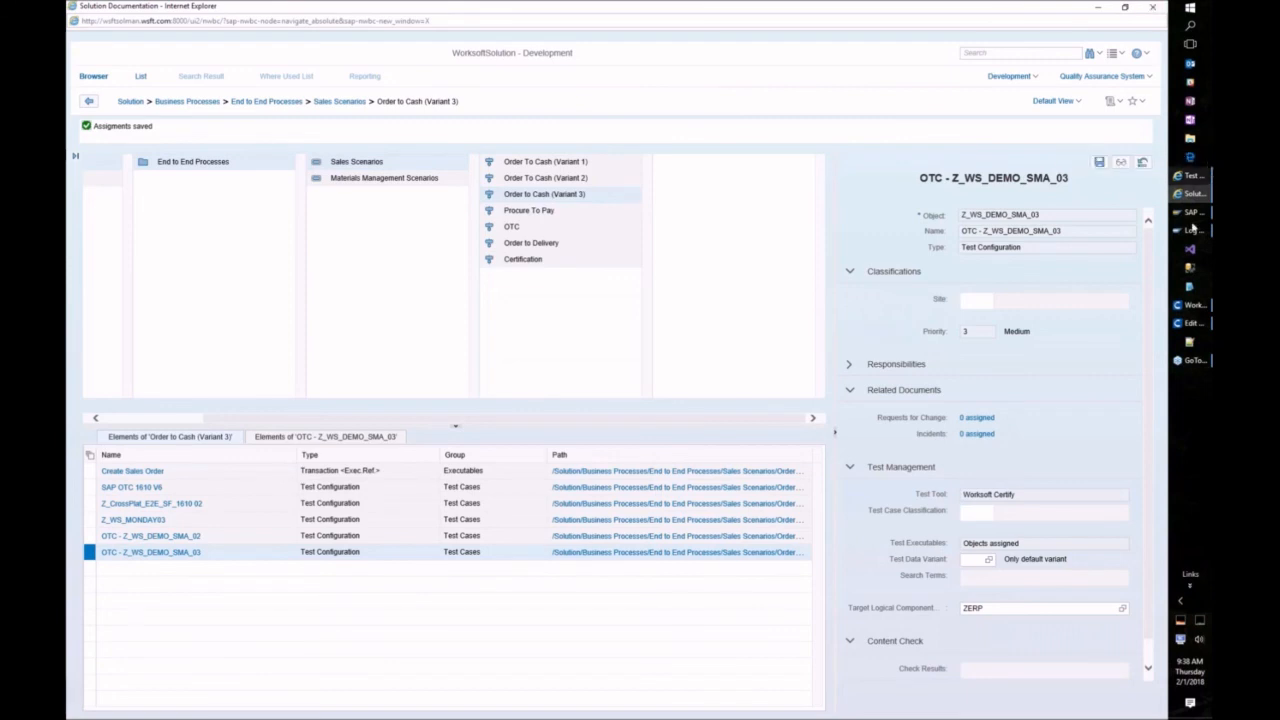
click(1190, 176)
click(358, 39)
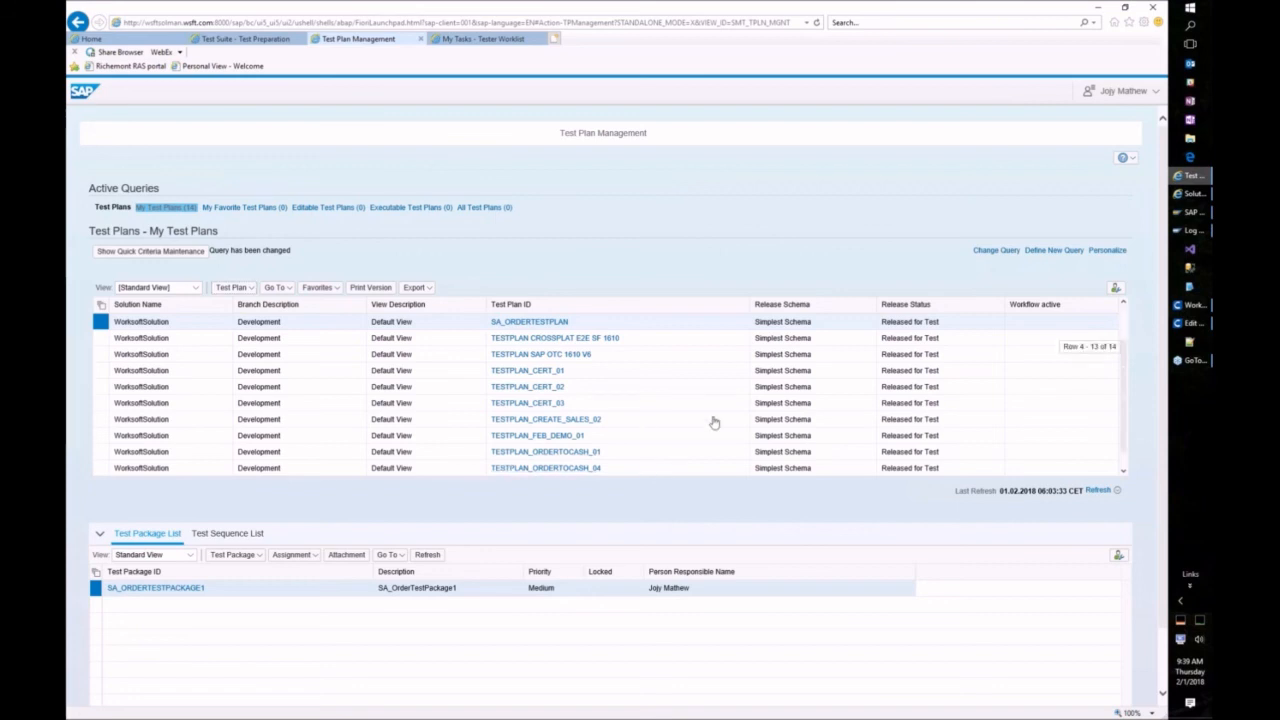
Step: Select TESTPLAN_FEB_DEMO_02 in the Tester Worklist and execute TESTPKG_FEB_DEMO_02 immediately
scroll(1000, 439, down, 2)
scroll(598, 370, down, 2)
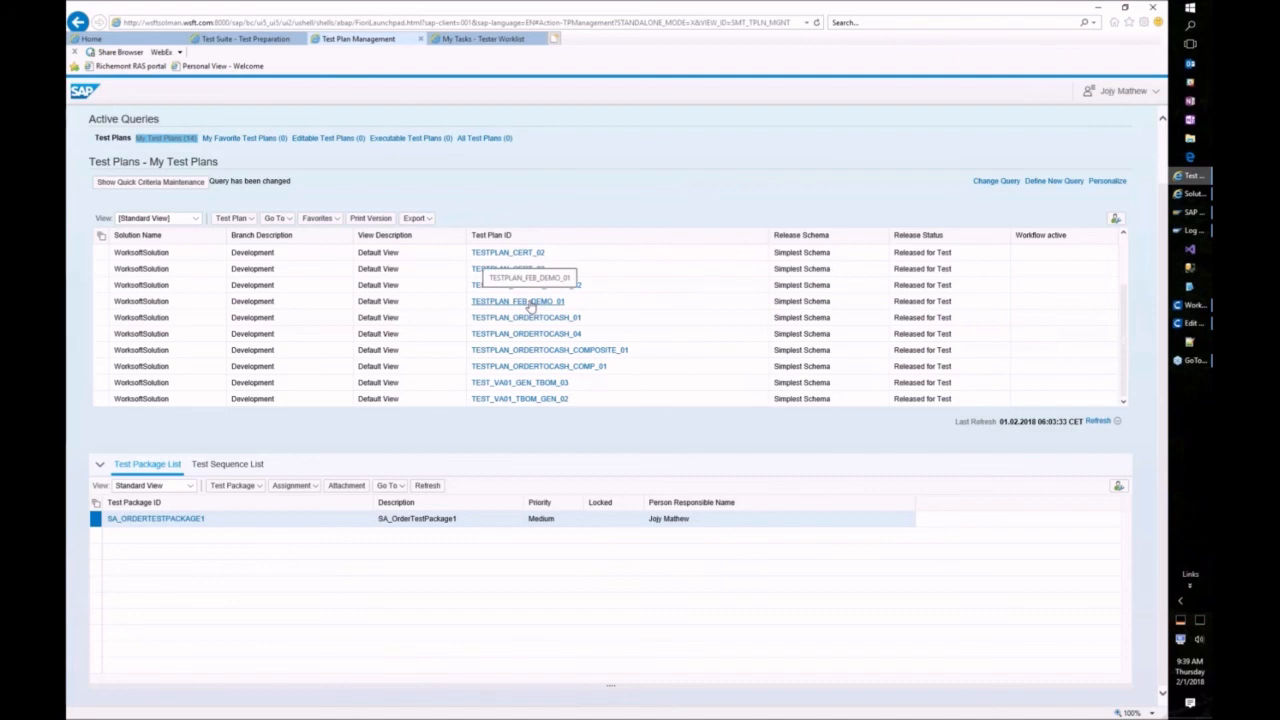
click(100, 301)
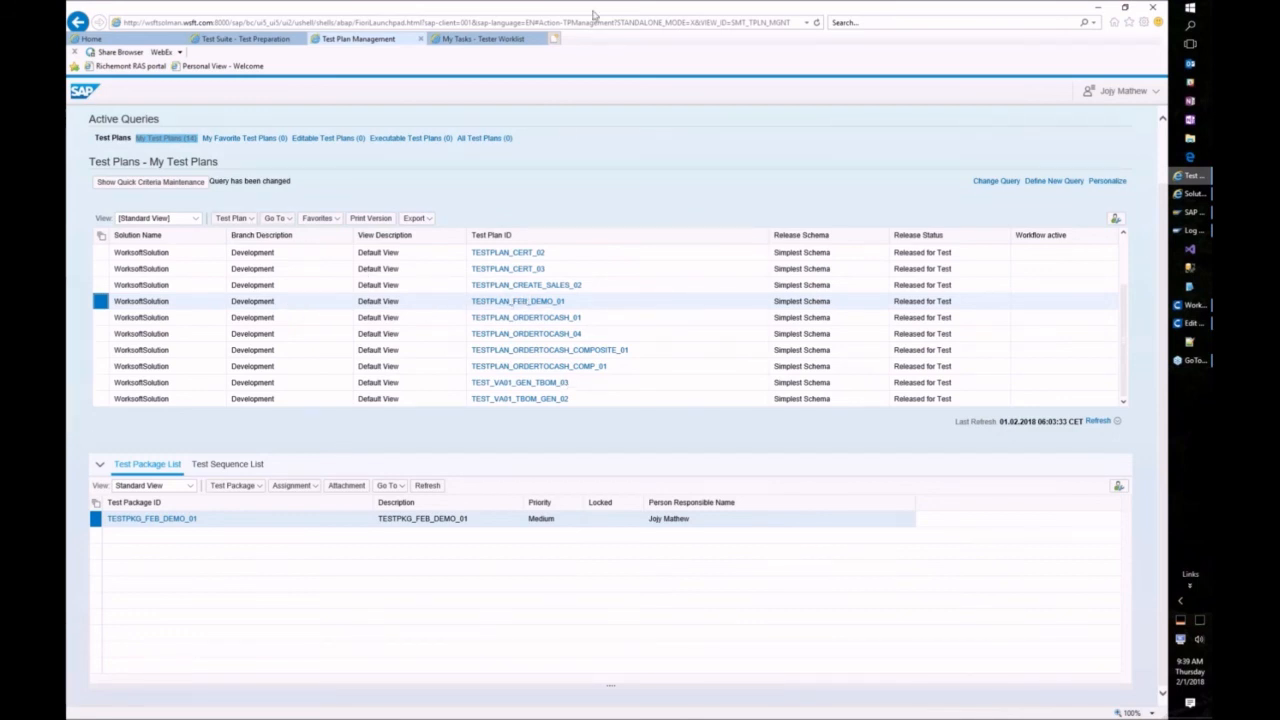
click(468, 38)
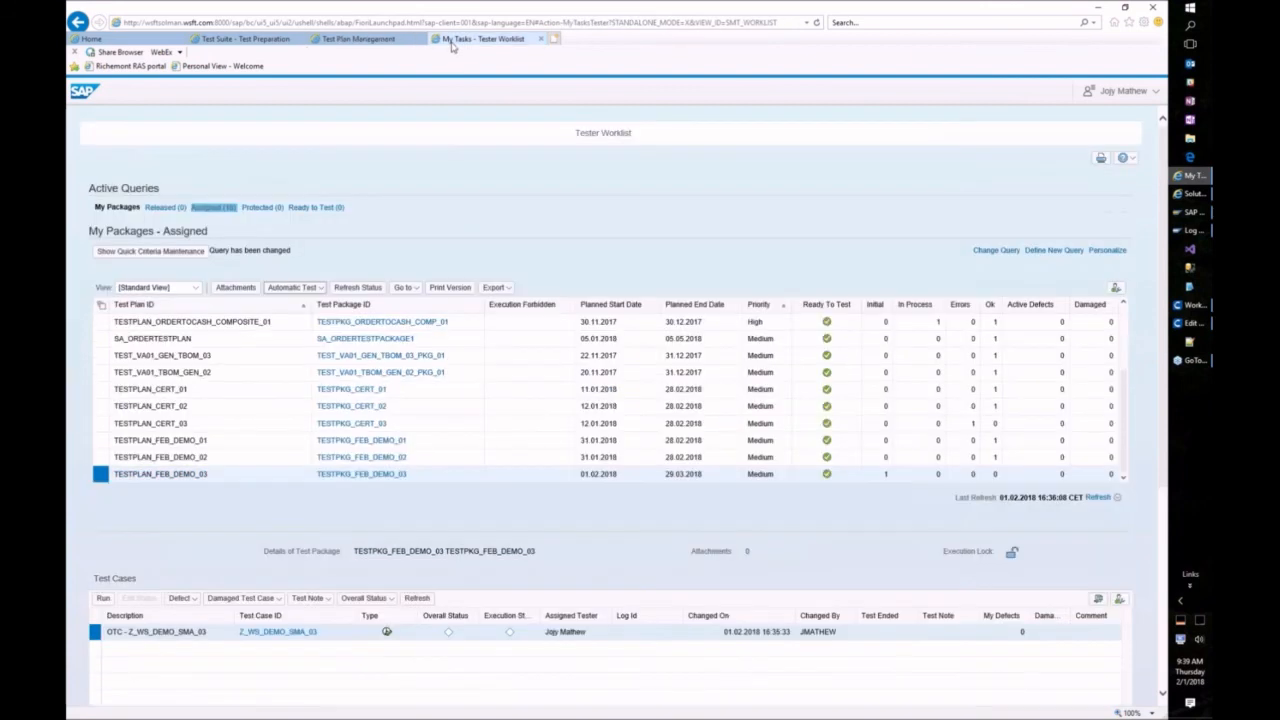
click(100, 457)
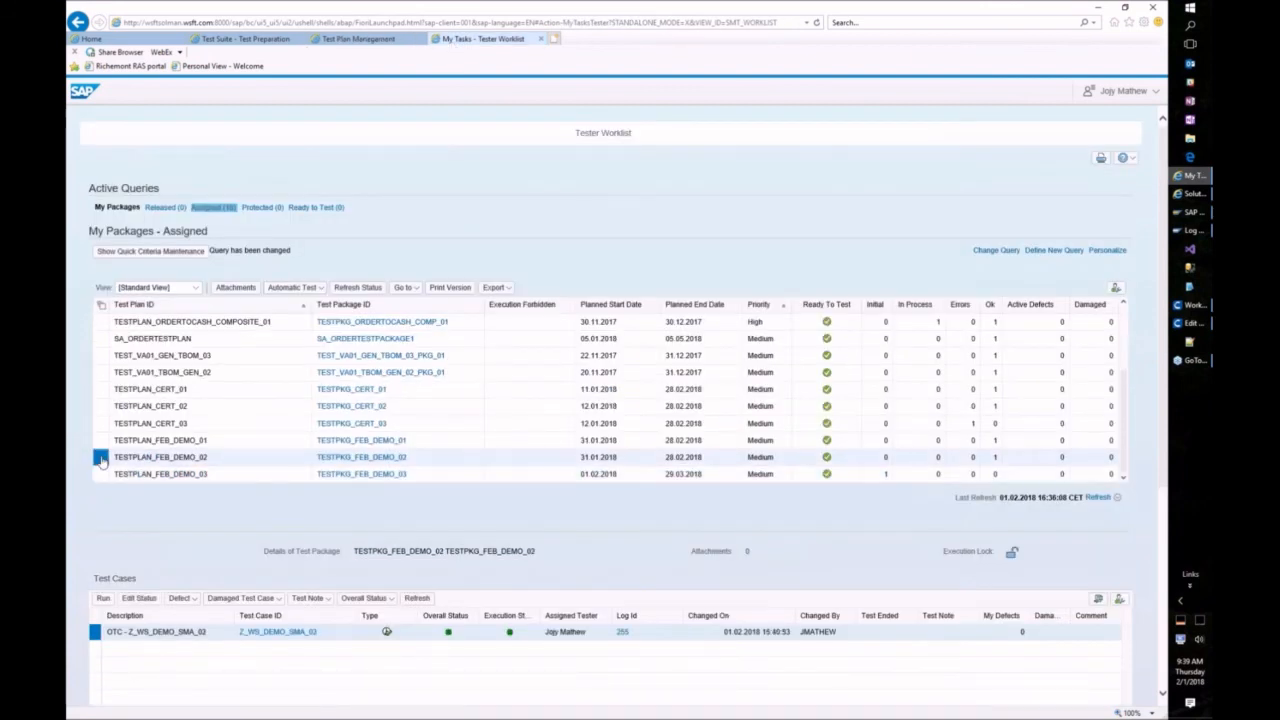
click(292, 287)
click(286, 305)
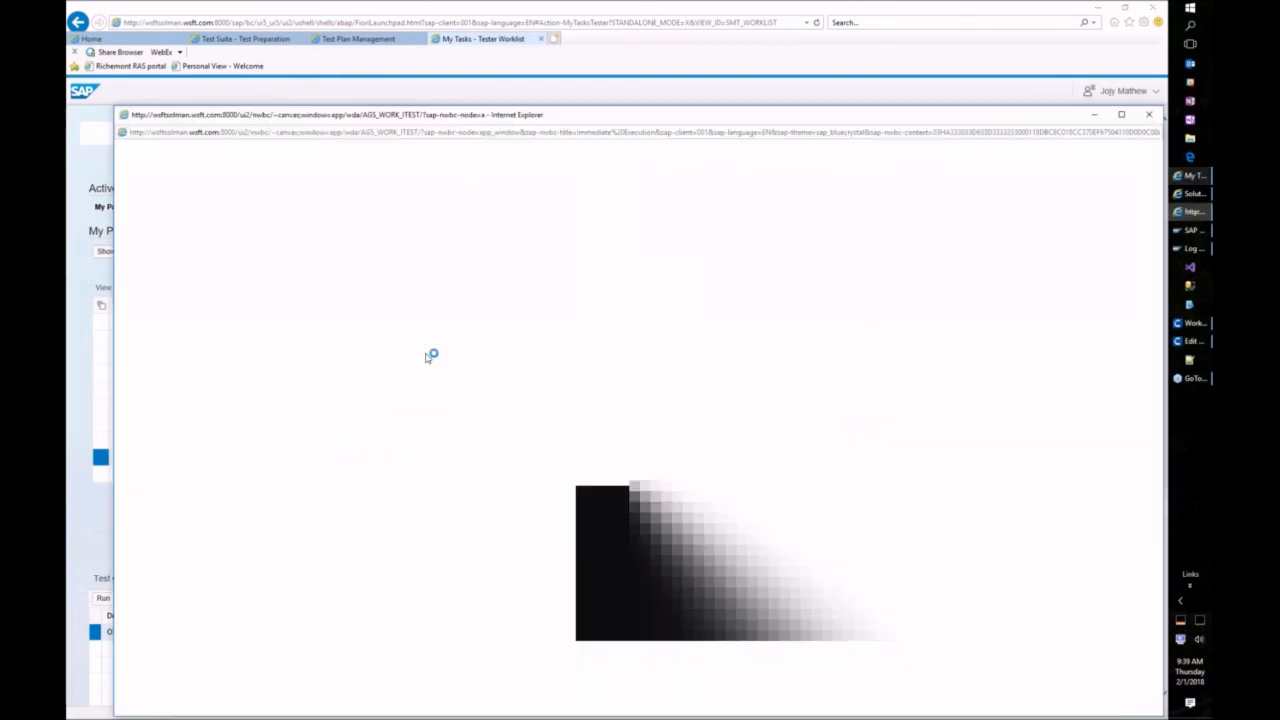
Step: Maximize the execution window, select all test cases, execute them, and open the launcher file
double_click(409, 114)
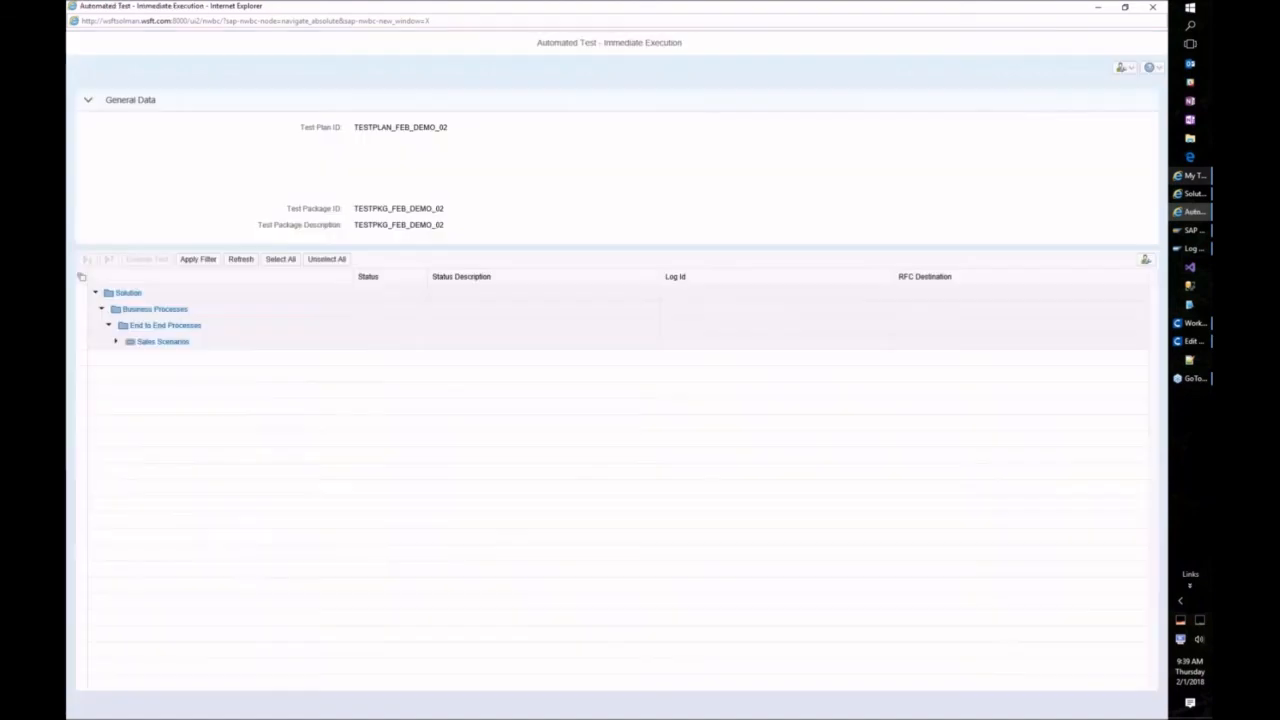
click(280, 259)
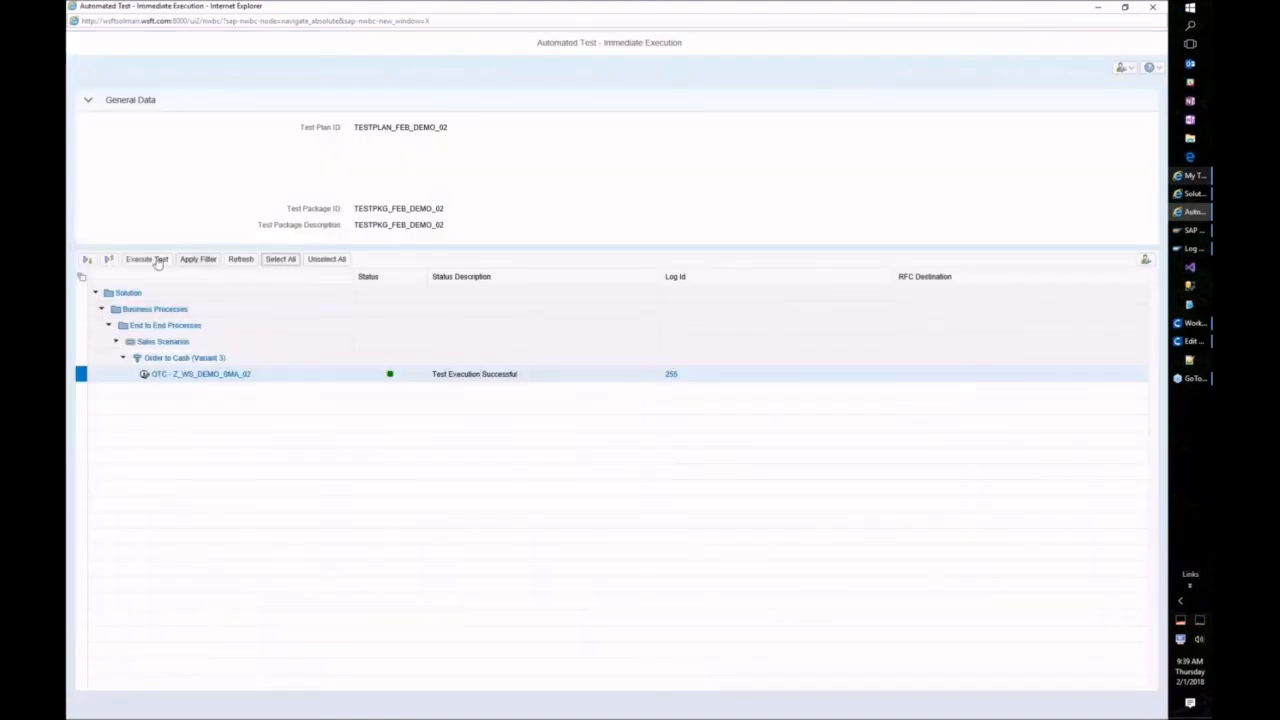
click(147, 260)
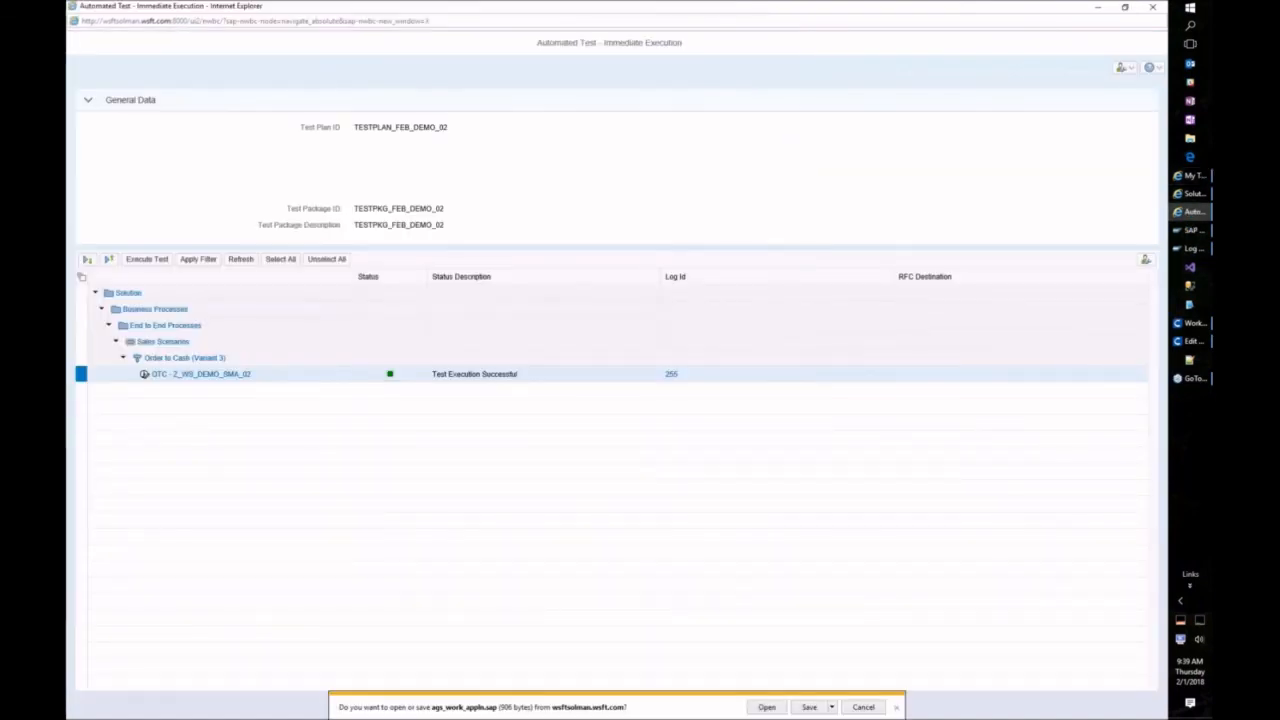
click(785, 709)
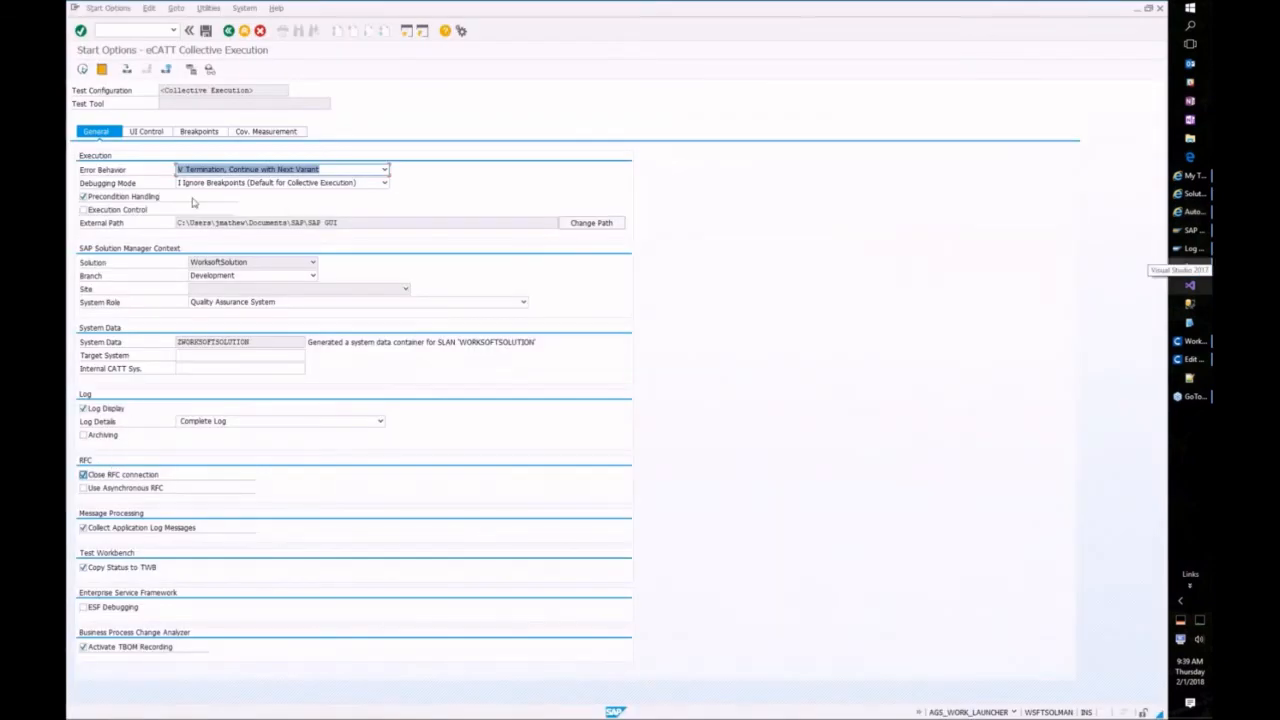
Step: Untick Transfer Log, start the collective execution, and confirm the external tool credentials
click(146, 131)
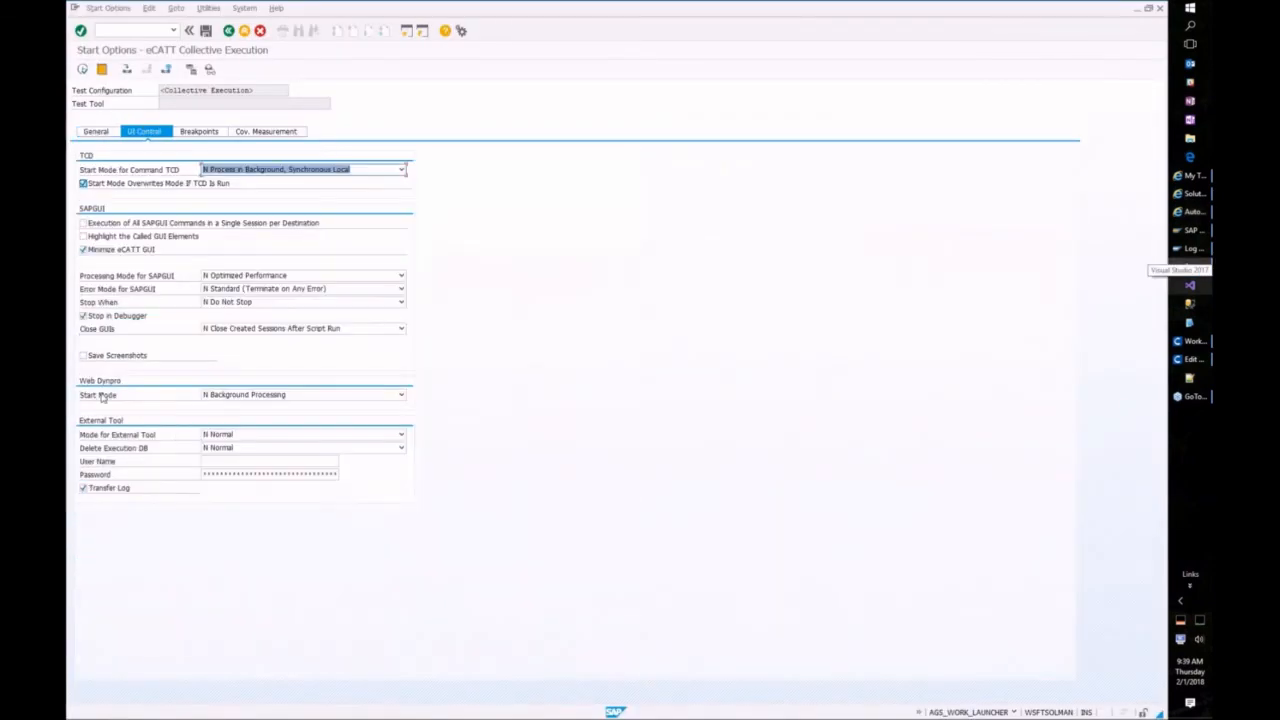
click(83, 488)
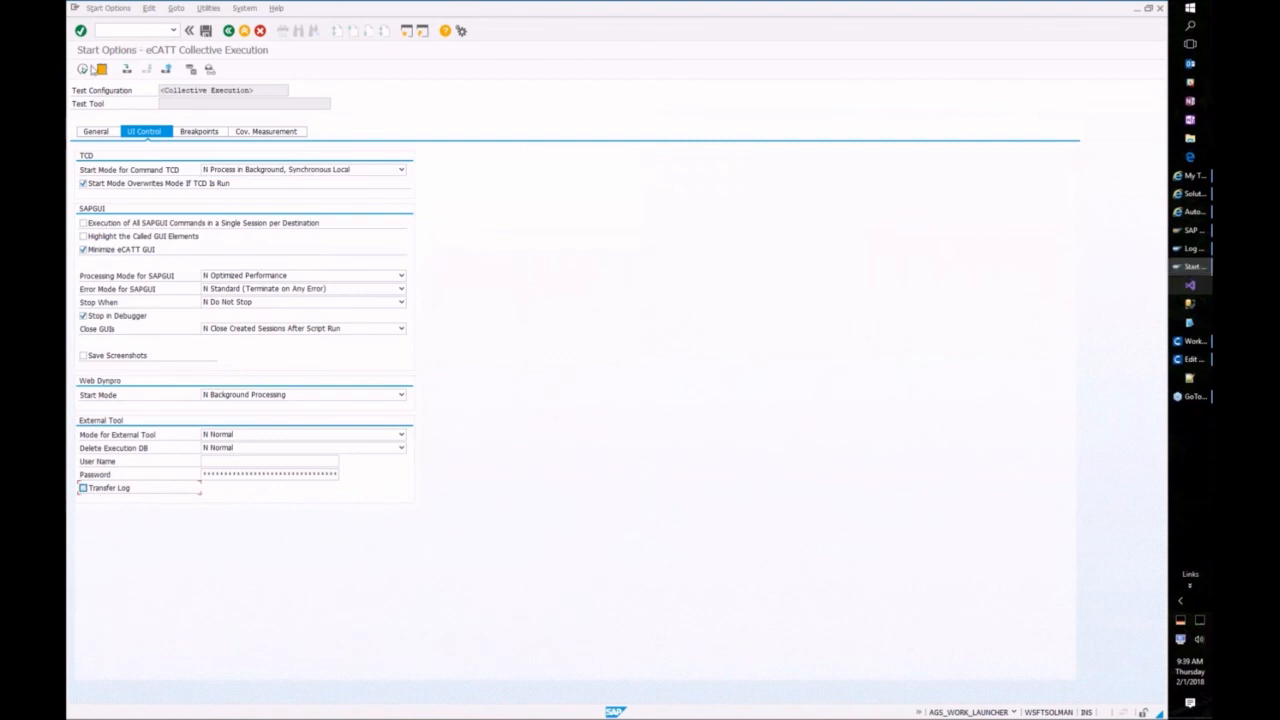
click(83, 69)
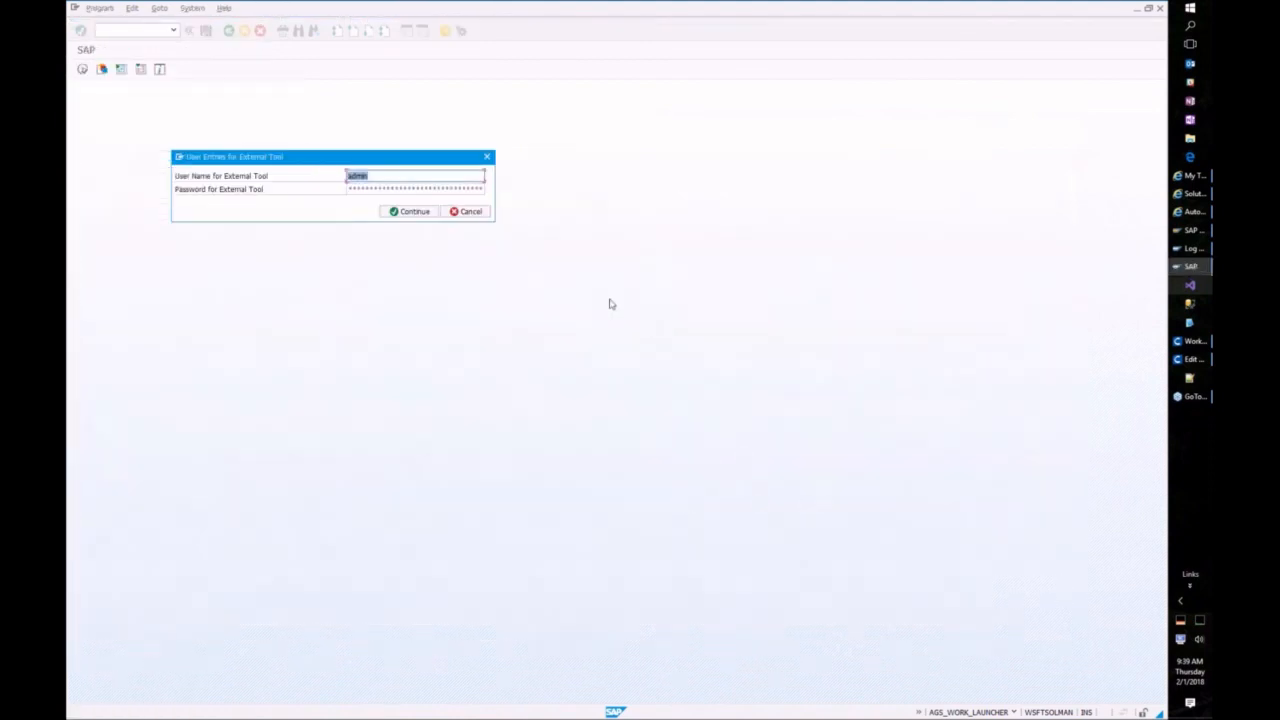
click(430, 218)
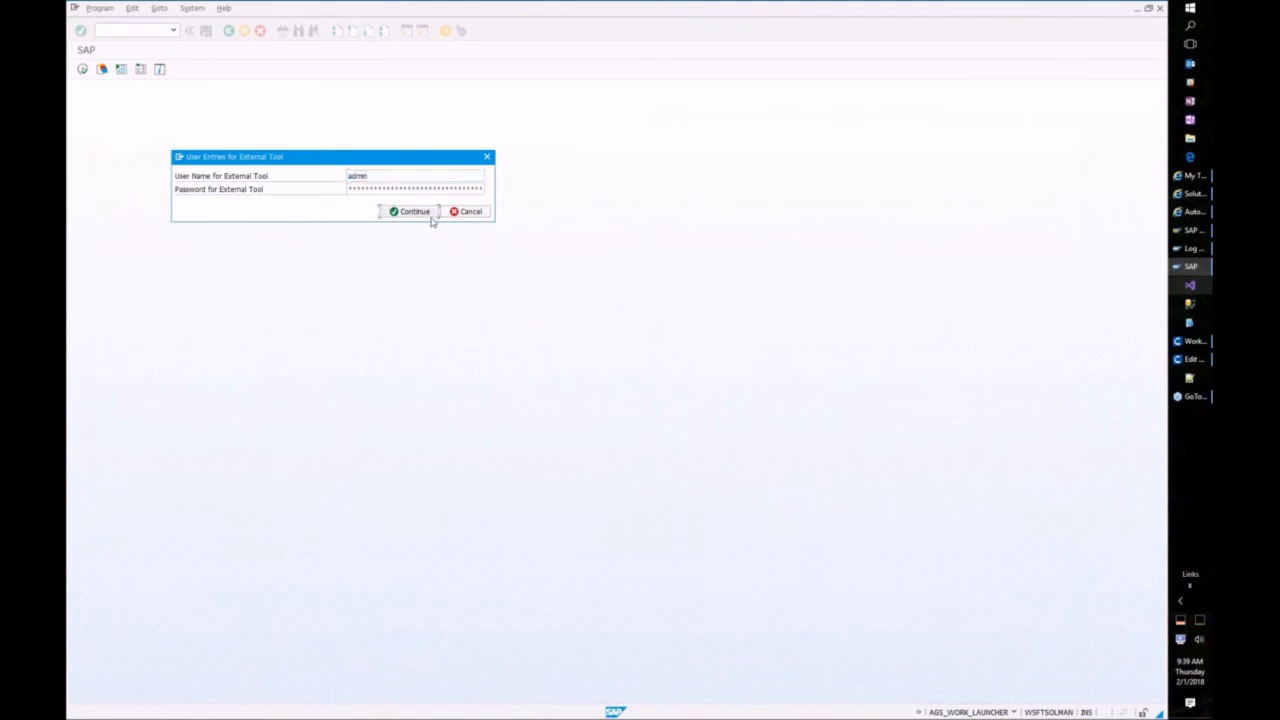
click(426, 216)
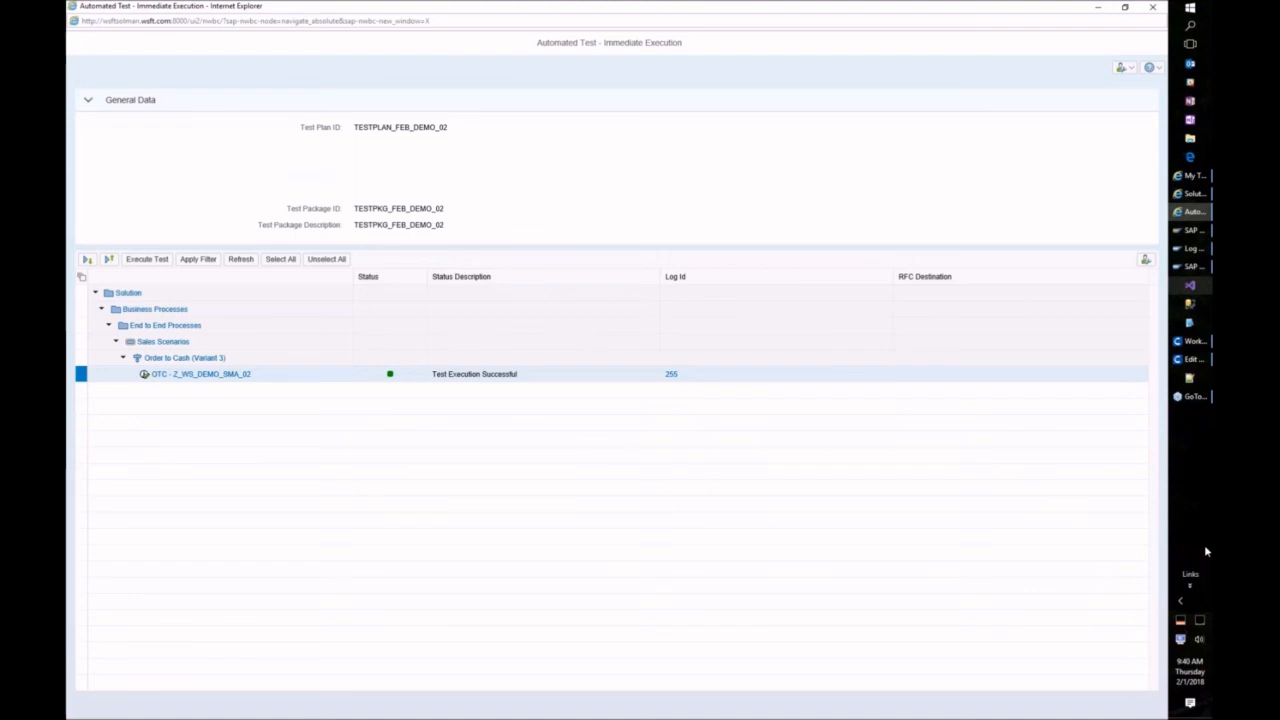
Step: Open an extra SAP Logon session keeping existing logons, and start transaction VA01
click(1190, 230)
click(116, 376)
key(Return)
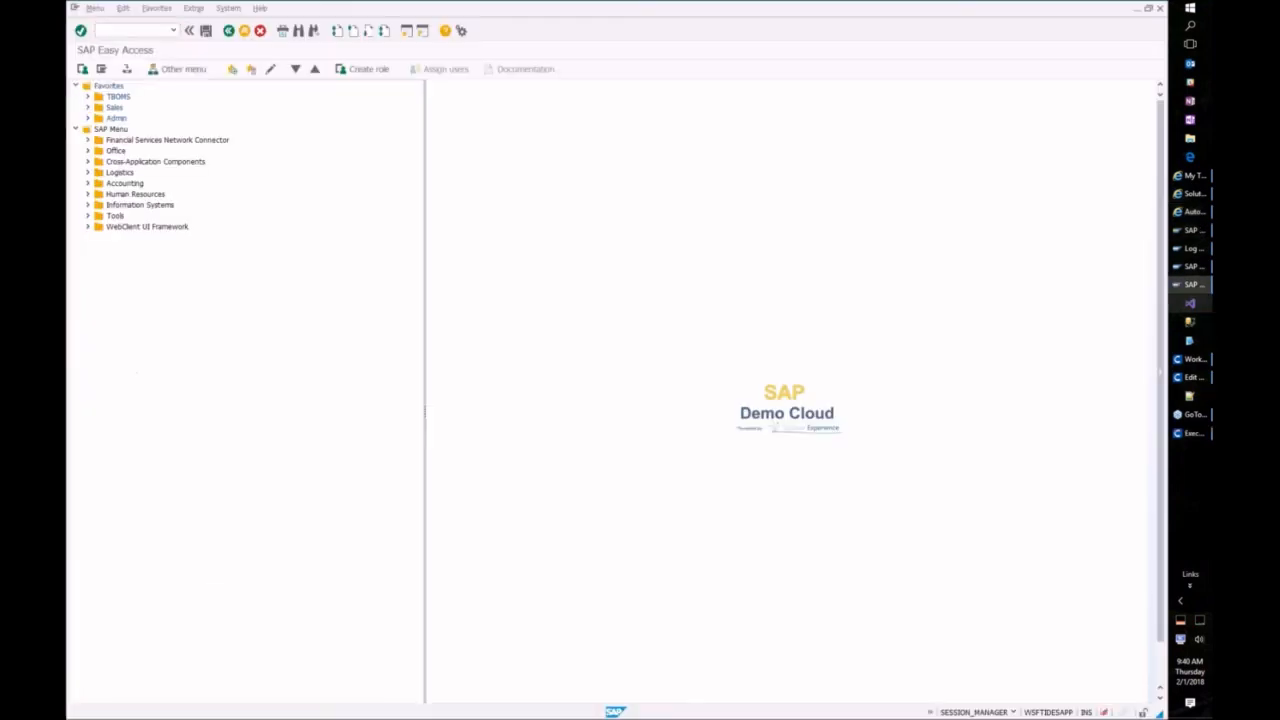
text(va01)
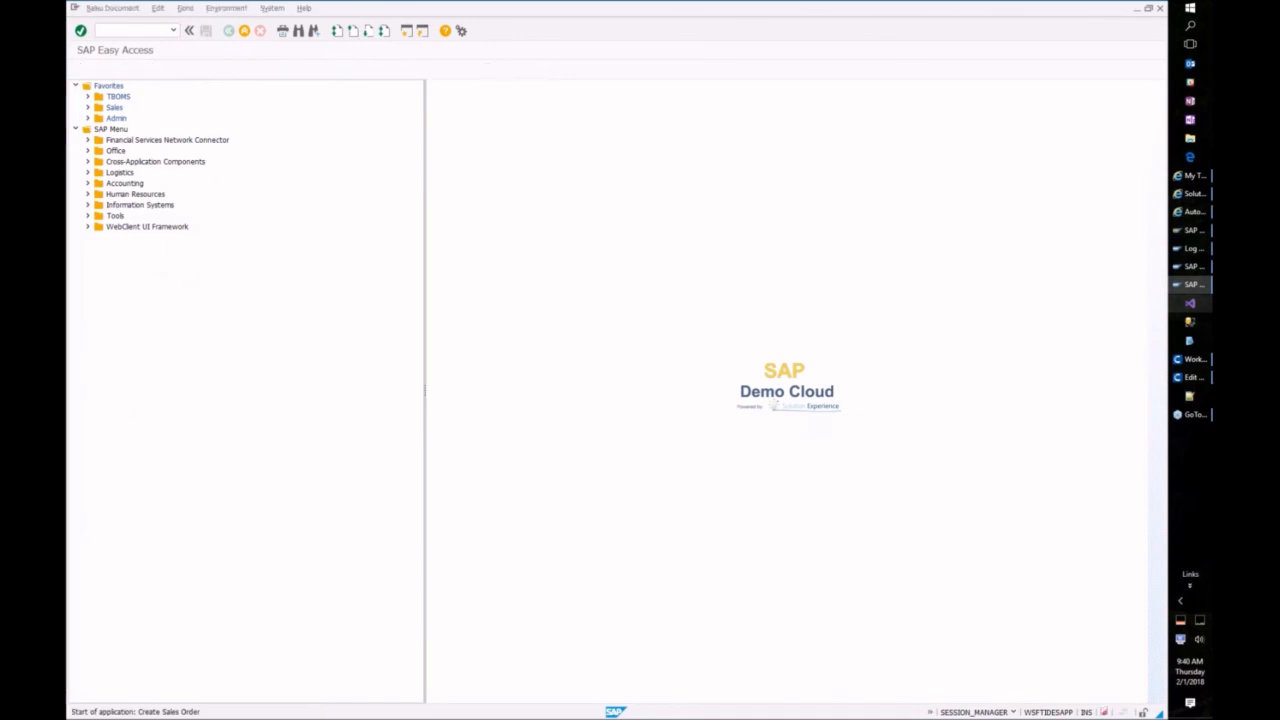
key(Return)
key(Return)
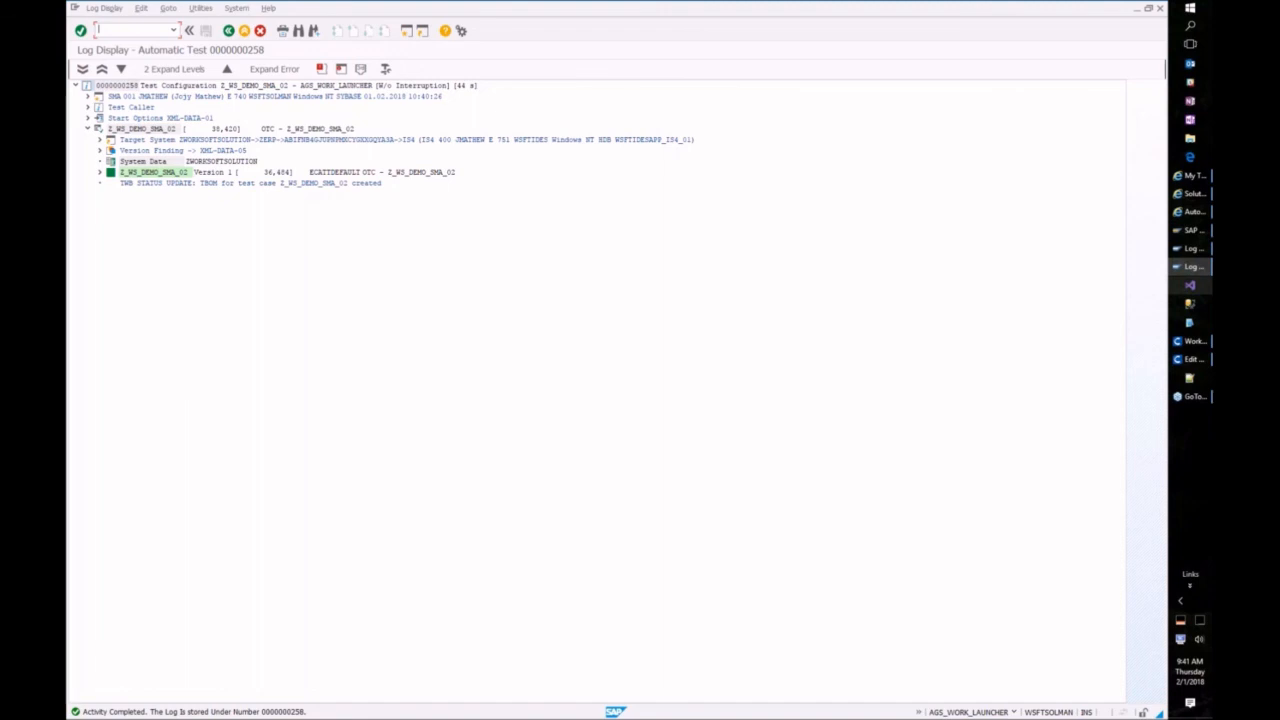
Step: Expand Z_WS_DEMO_SMA_02 Version 1, EXT_SCRIPT, the Certify execution, EXECUTION and LOG nodes
click(100, 172)
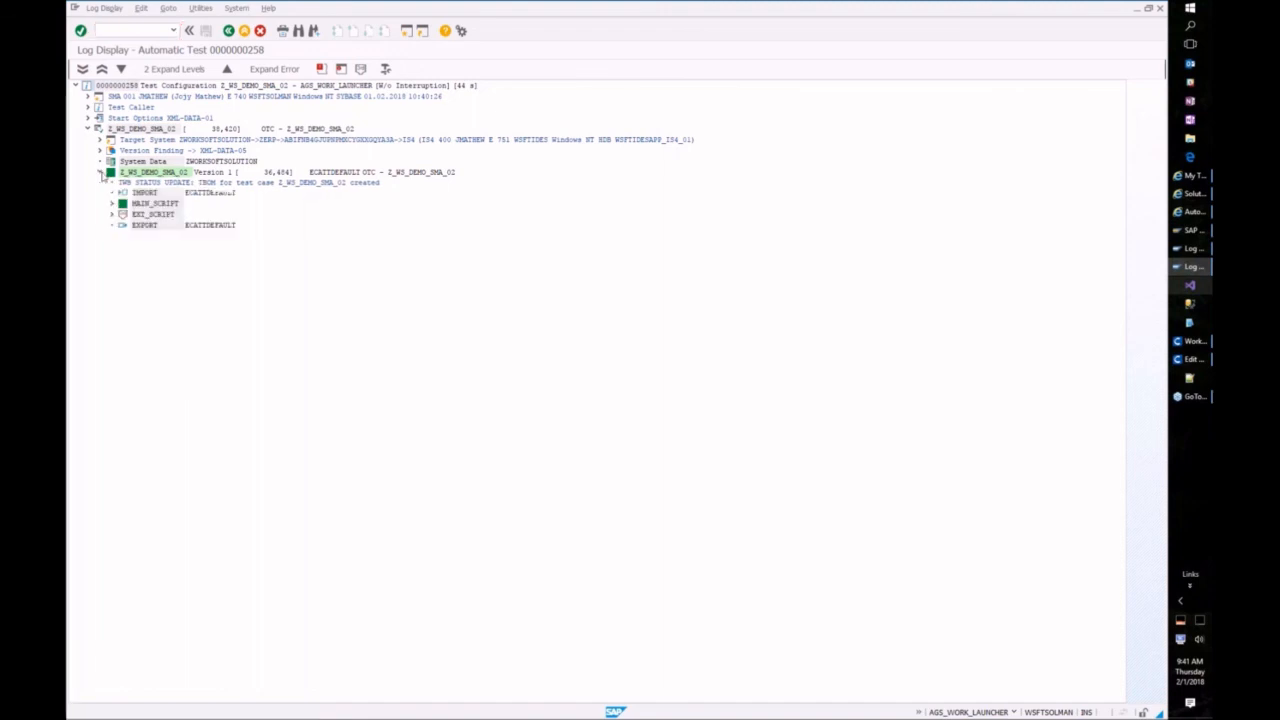
click(112, 214)
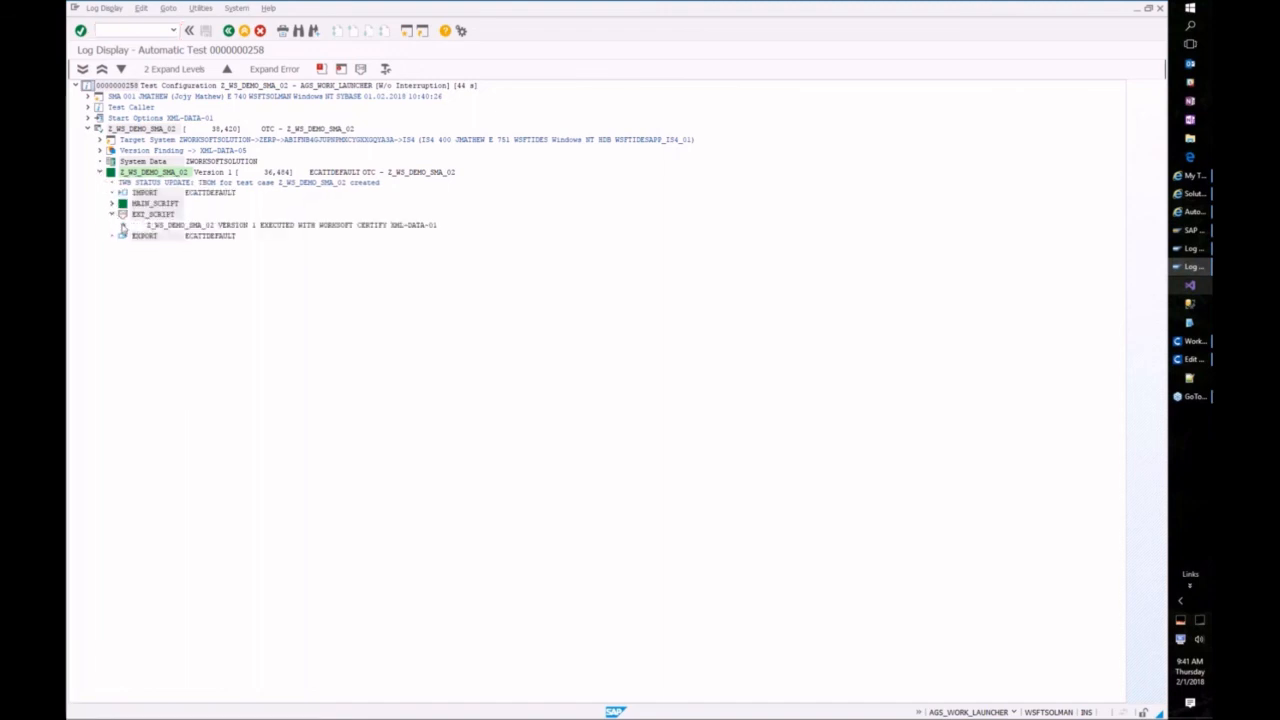
click(123, 226)
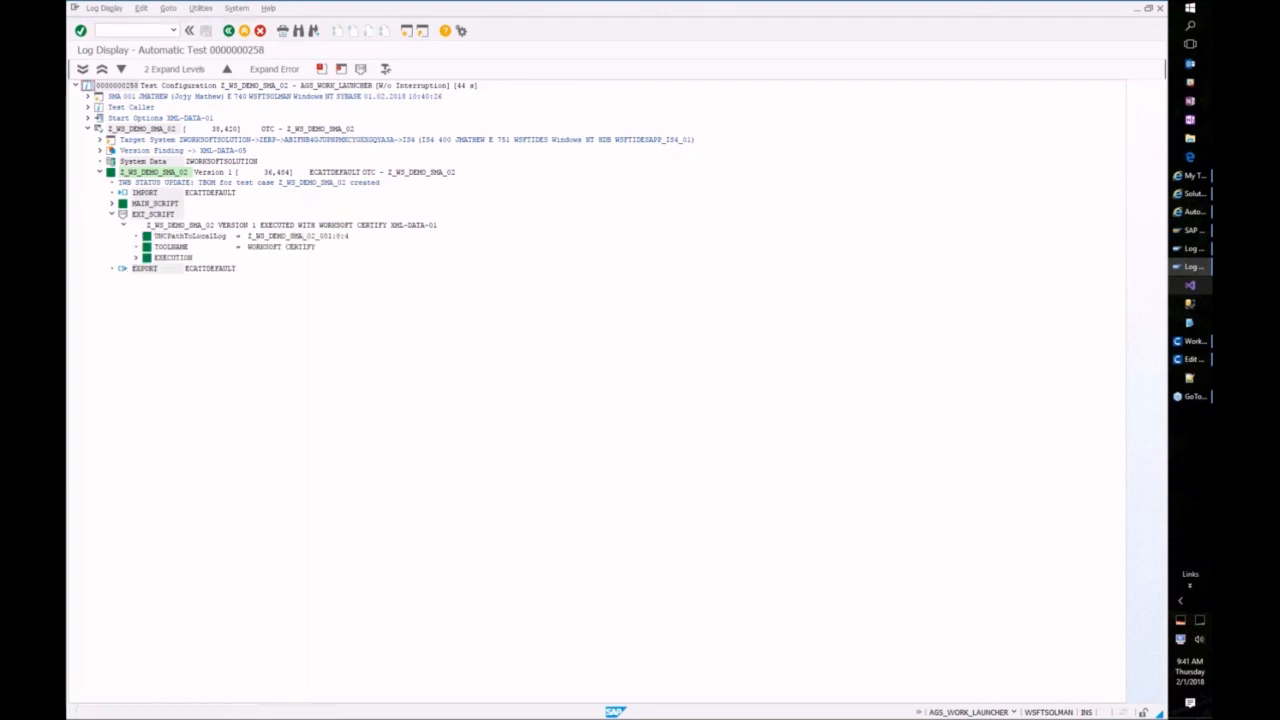
click(135, 258)
click(148, 280)
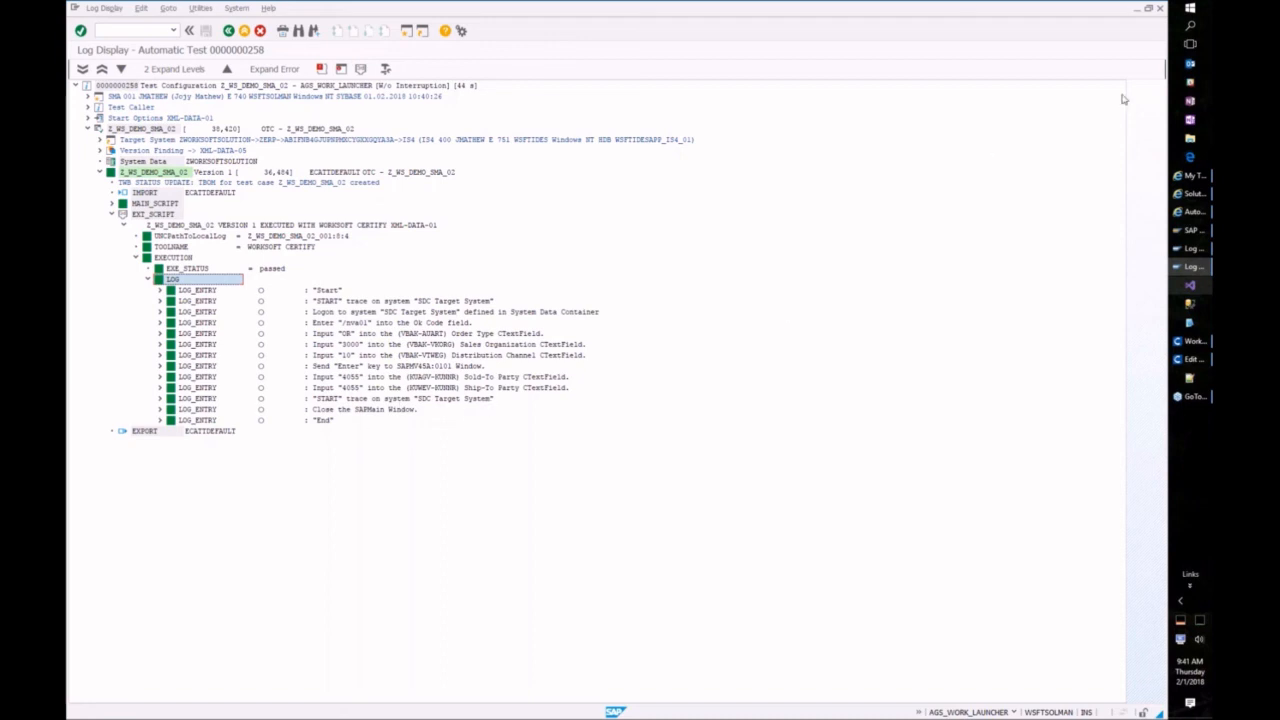
Step: Close the log, then list Create Sales Order's elements in Solution Documentation, showing the VA01 TBOM
click(244, 32)
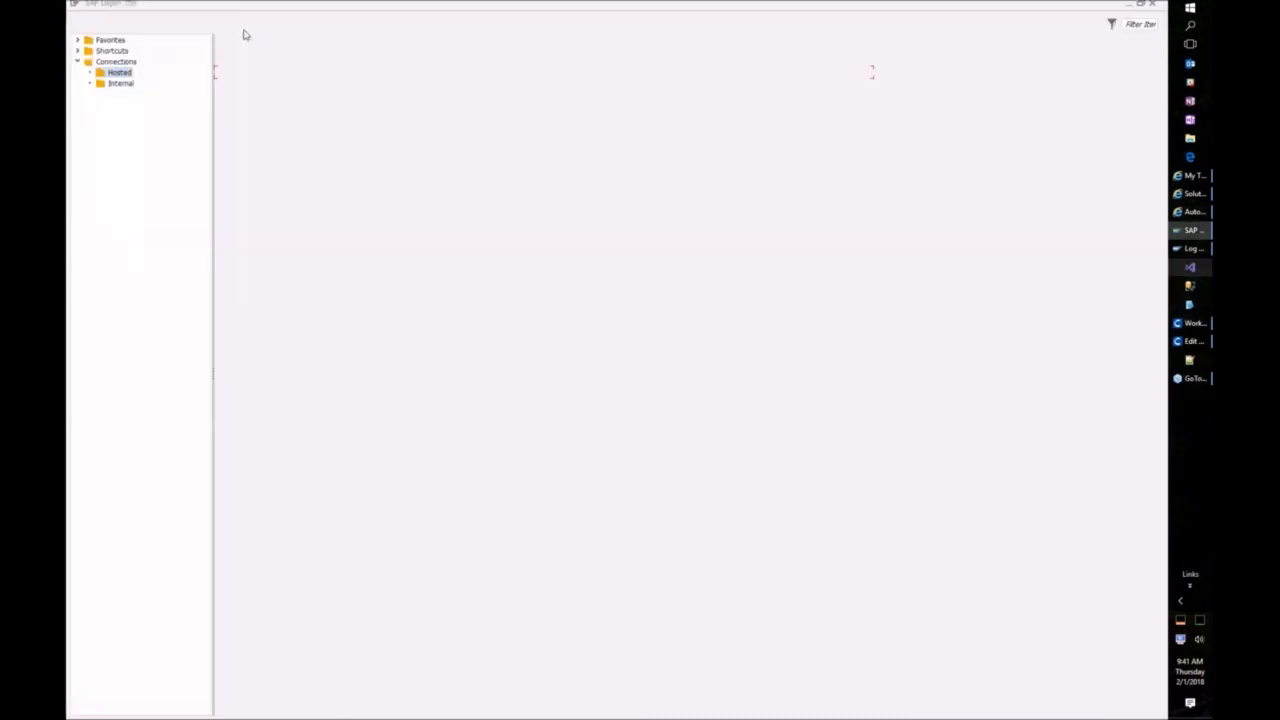
click(1190, 211)
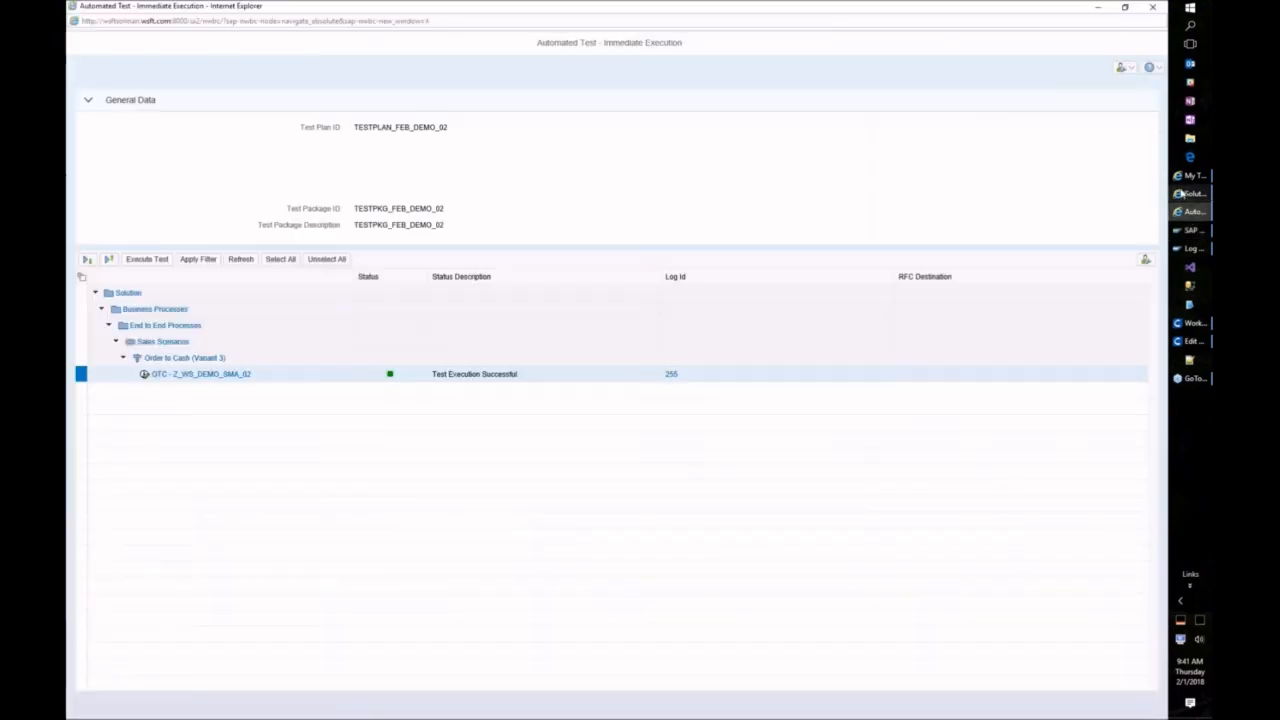
click(1183, 194)
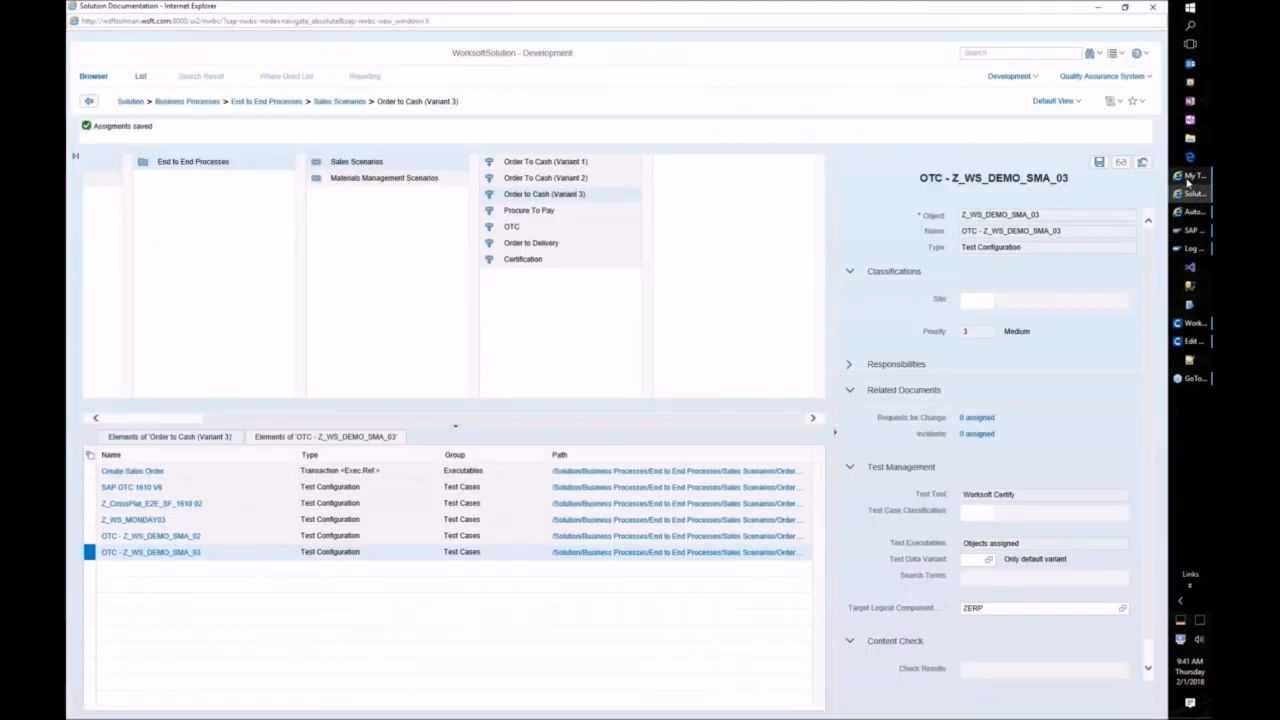
click(89, 472)
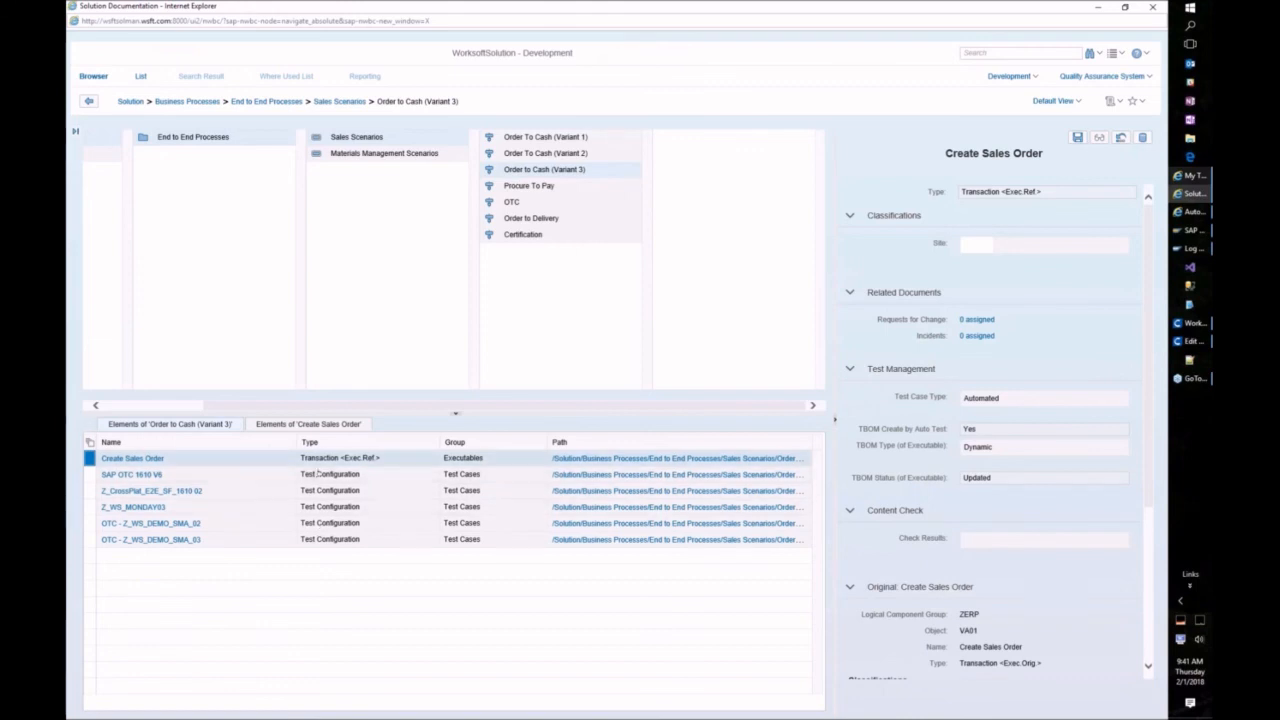
click(88, 458)
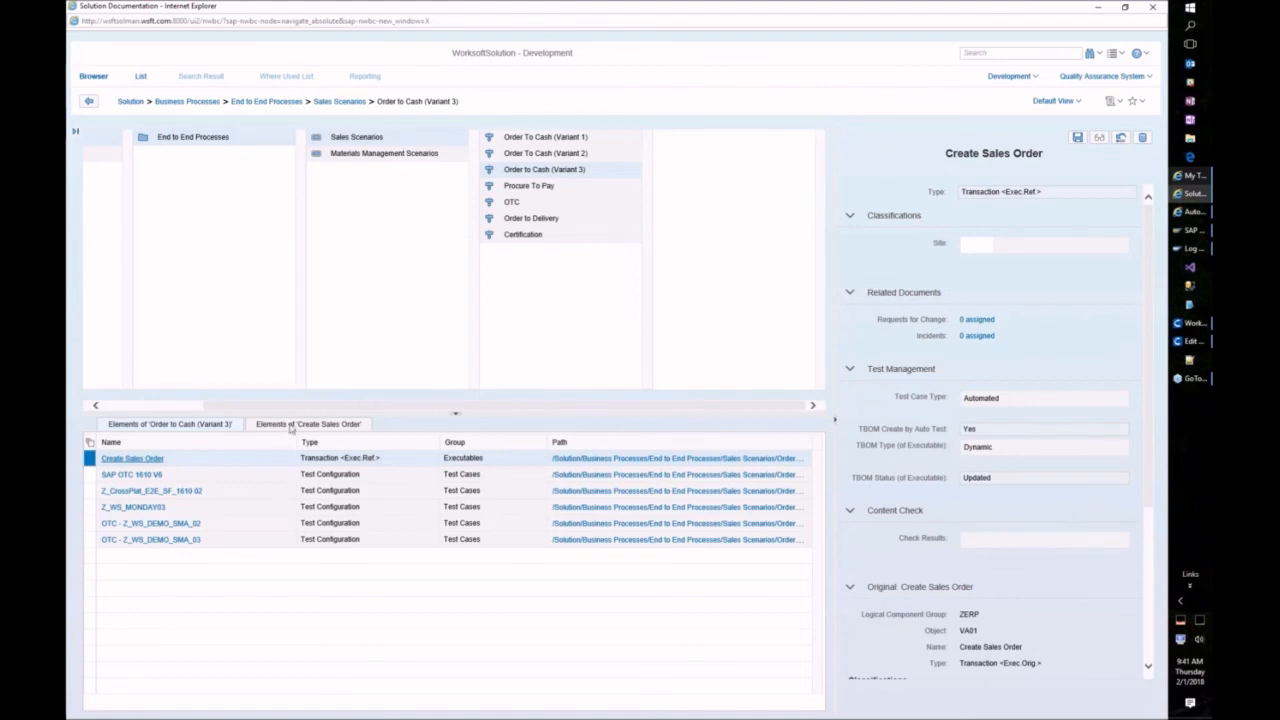
click(318, 423)
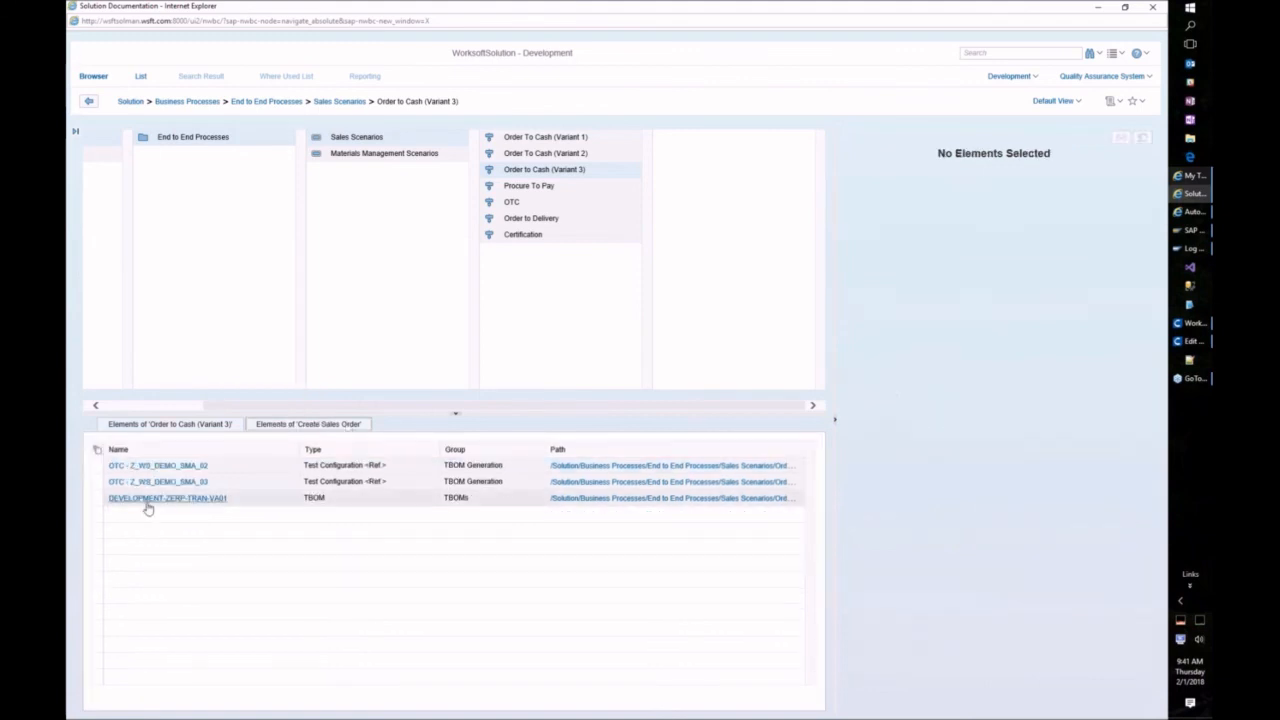
Step: Open the DEVELOPMENT-ZERP-TRAN-VA01 TBOM and review its action log rerecording dates and technical data
click(216, 506)
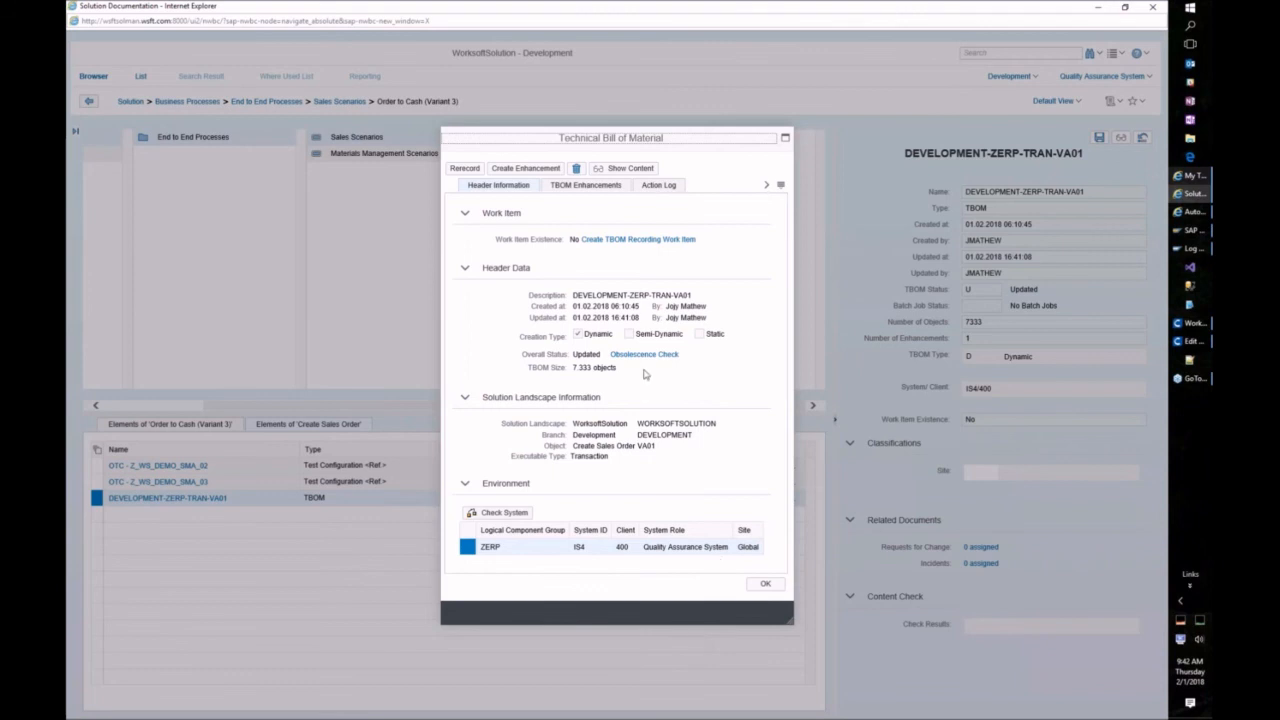
click(656, 185)
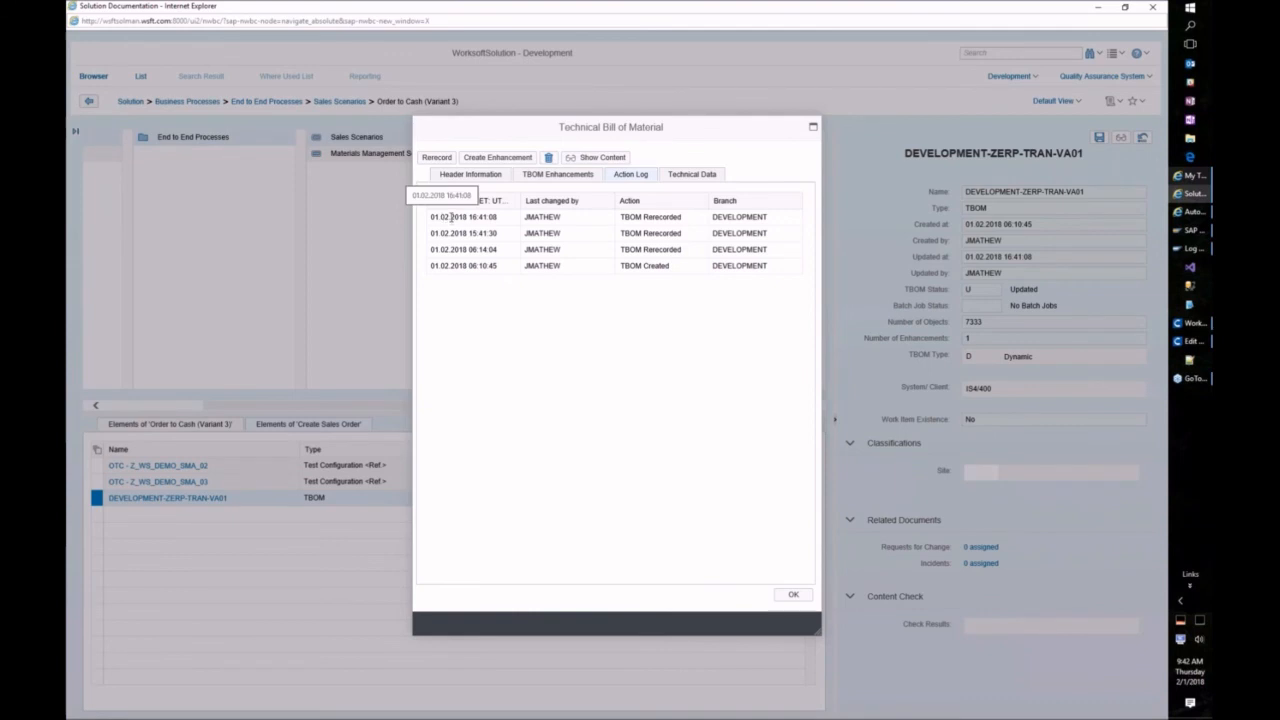
drag(431, 217, 448, 217)
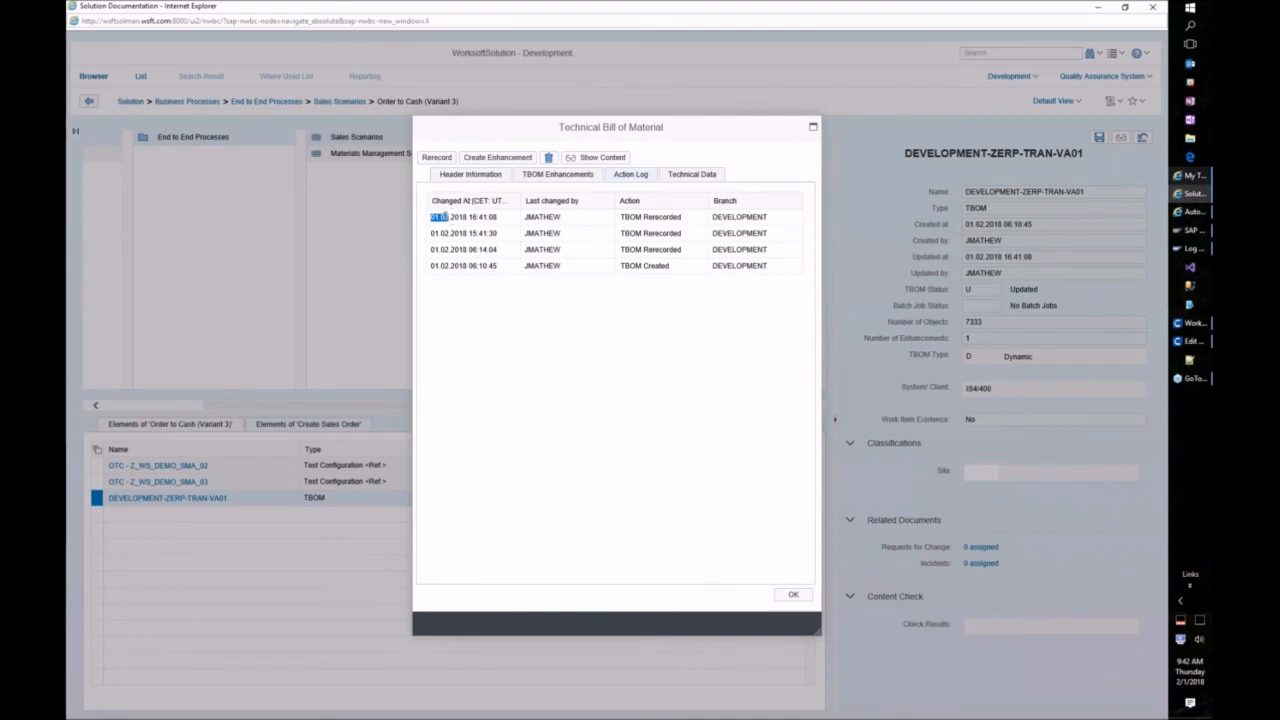
click(449, 218)
drag(449, 217, 439, 217)
click(690, 174)
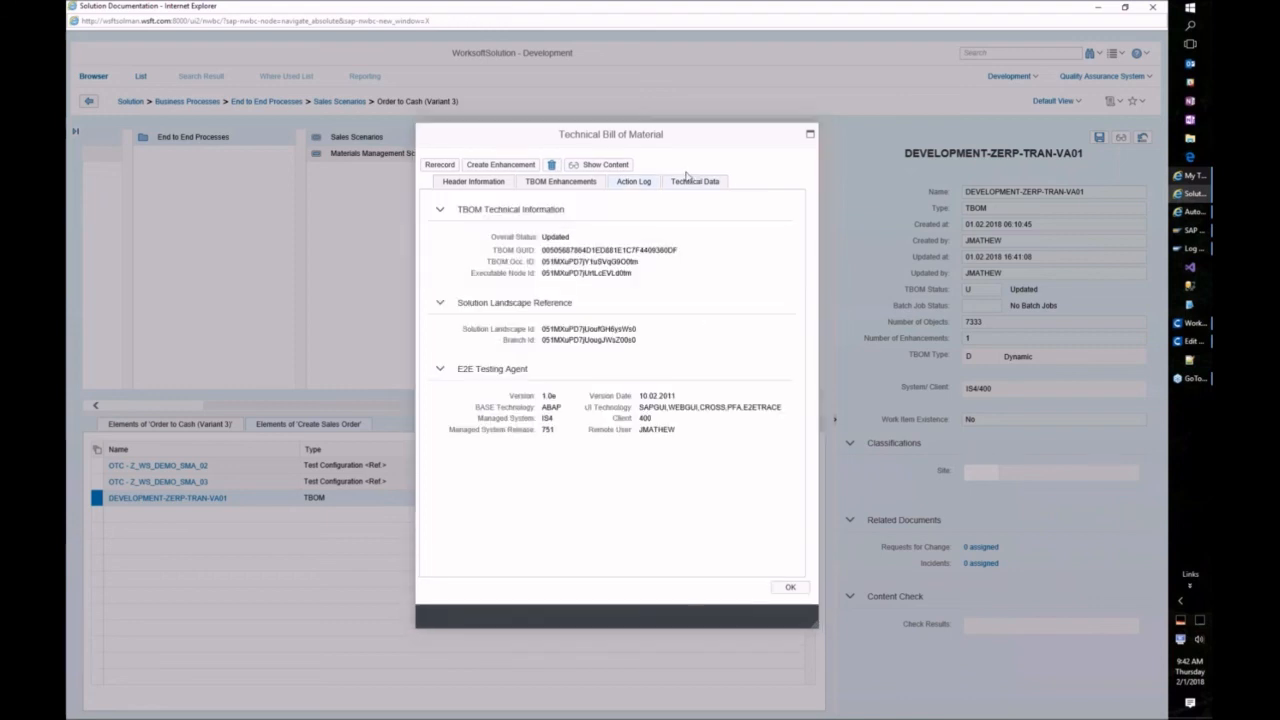
Step: Launch the TBOM Content Display window and bring it to the front
click(586, 166)
click(694, 494)
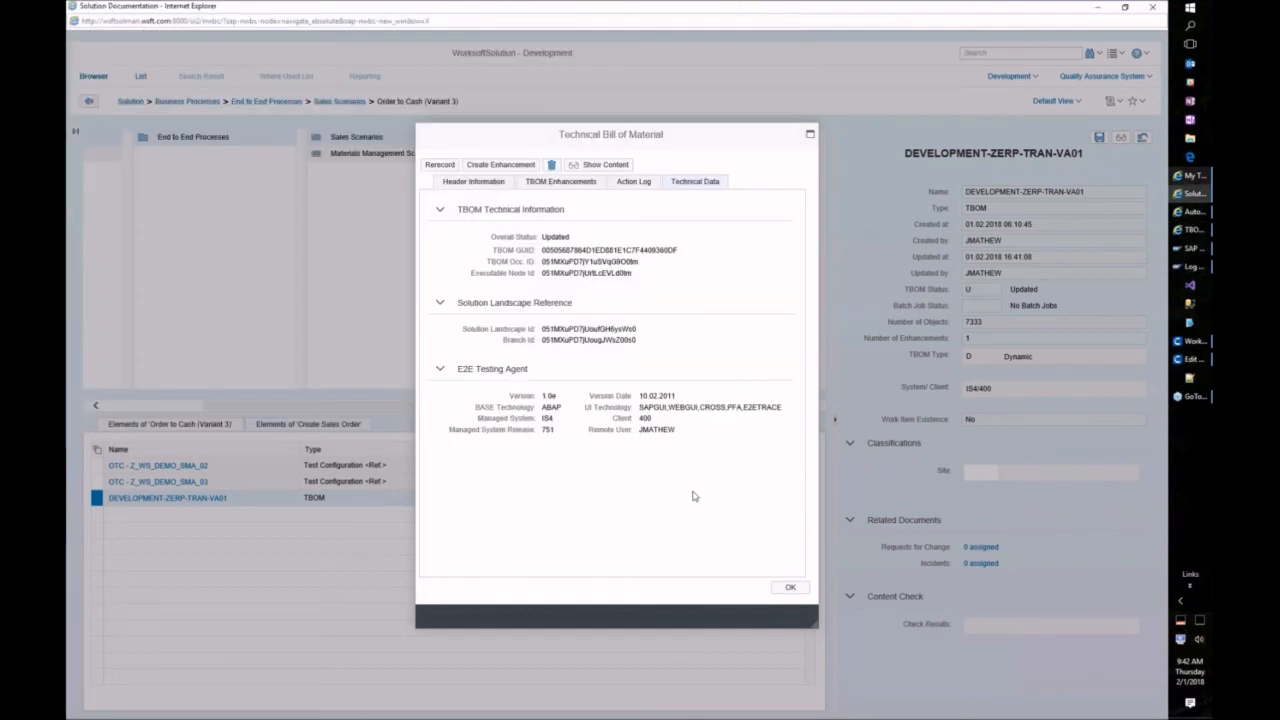
click(1189, 230)
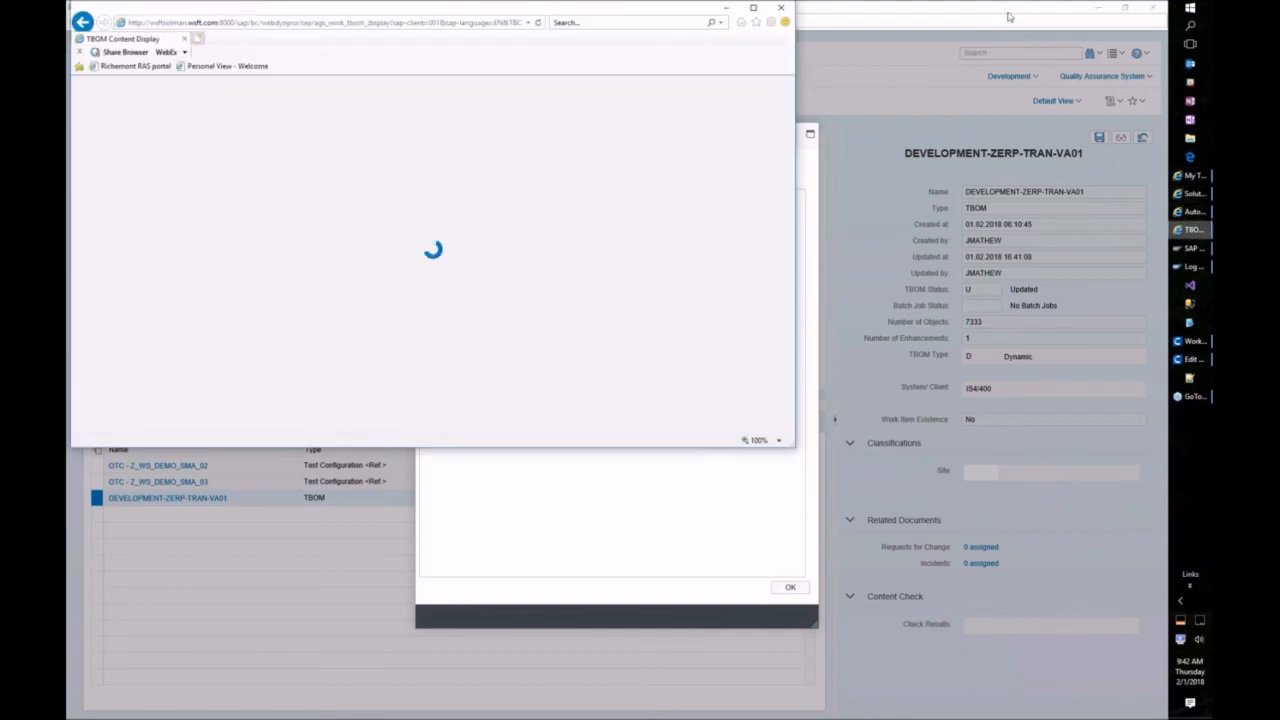
Step: View the maximized TBOM content expanded through Overall into ZERP's components, then close it and confirm the TBOM dialog
click(753, 7)
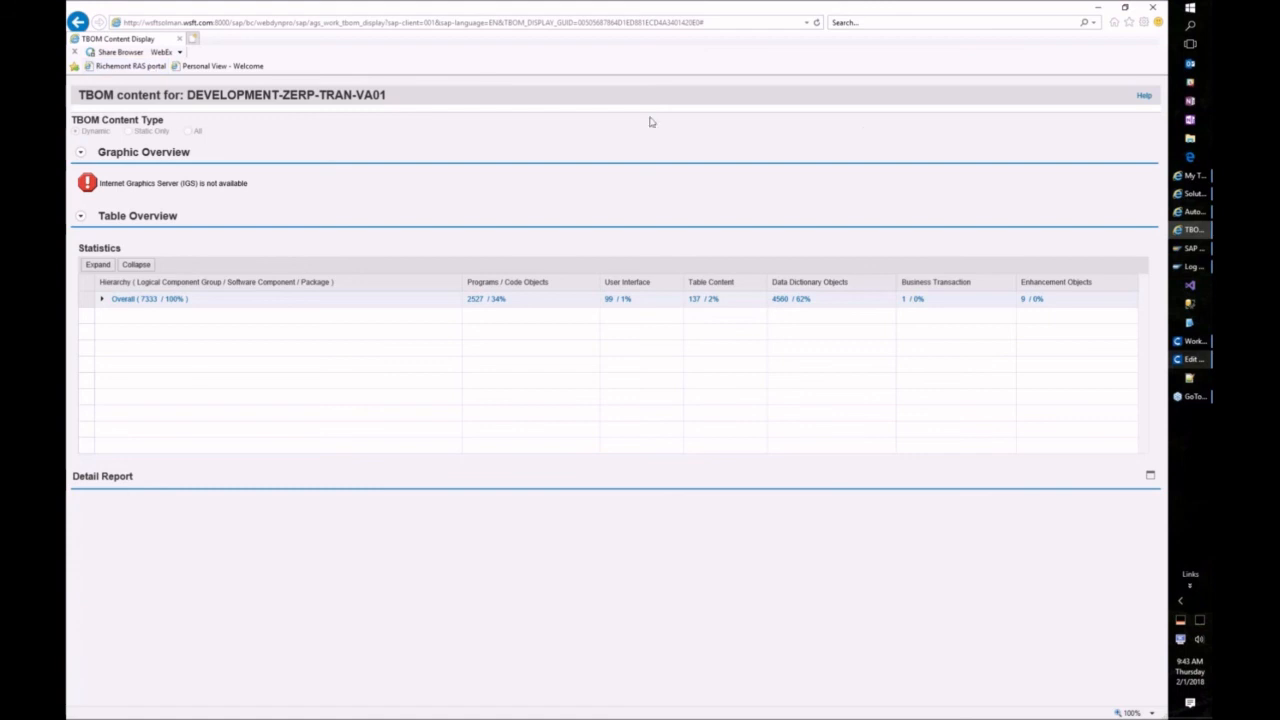
click(101, 298)
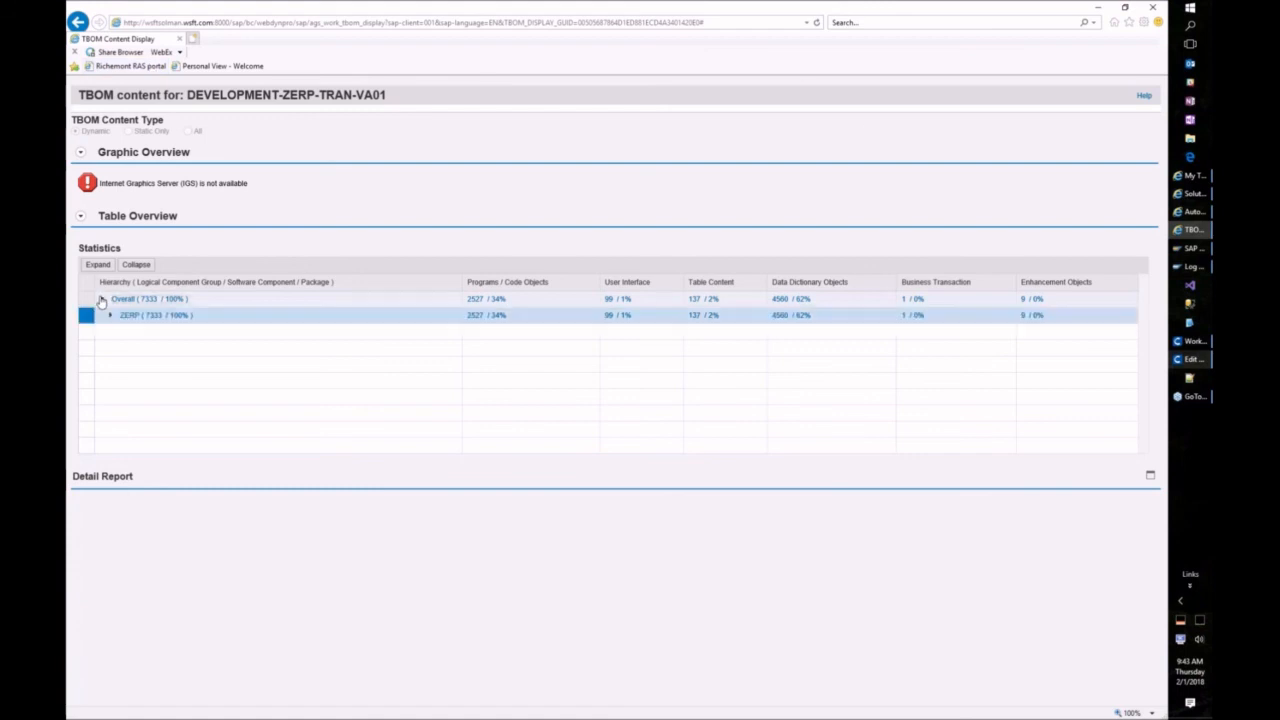
click(119, 316)
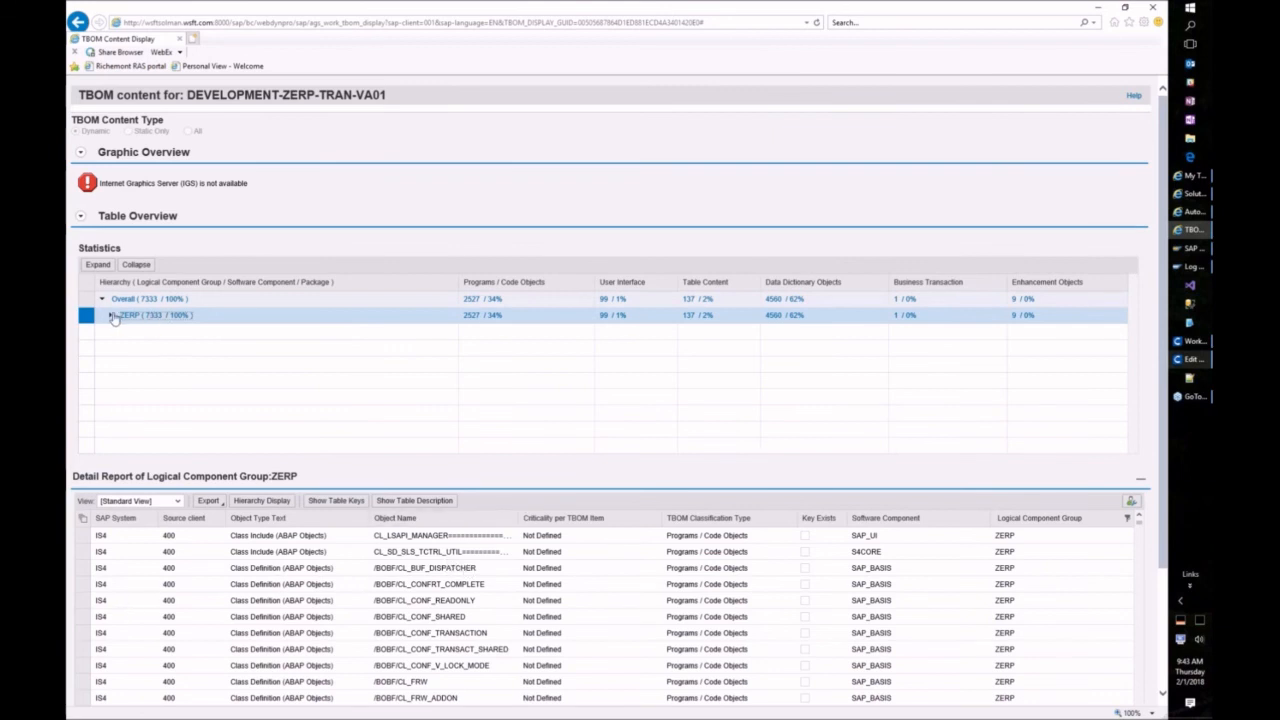
click(111, 316)
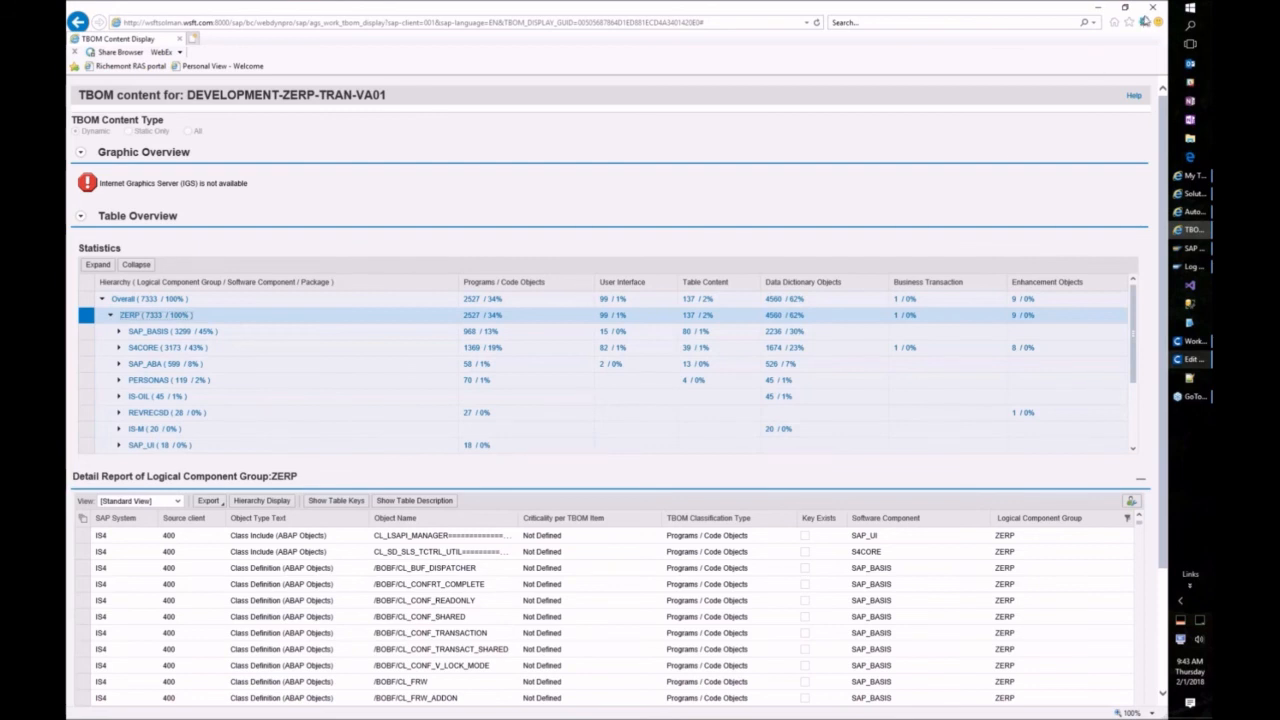
click(1152, 8)
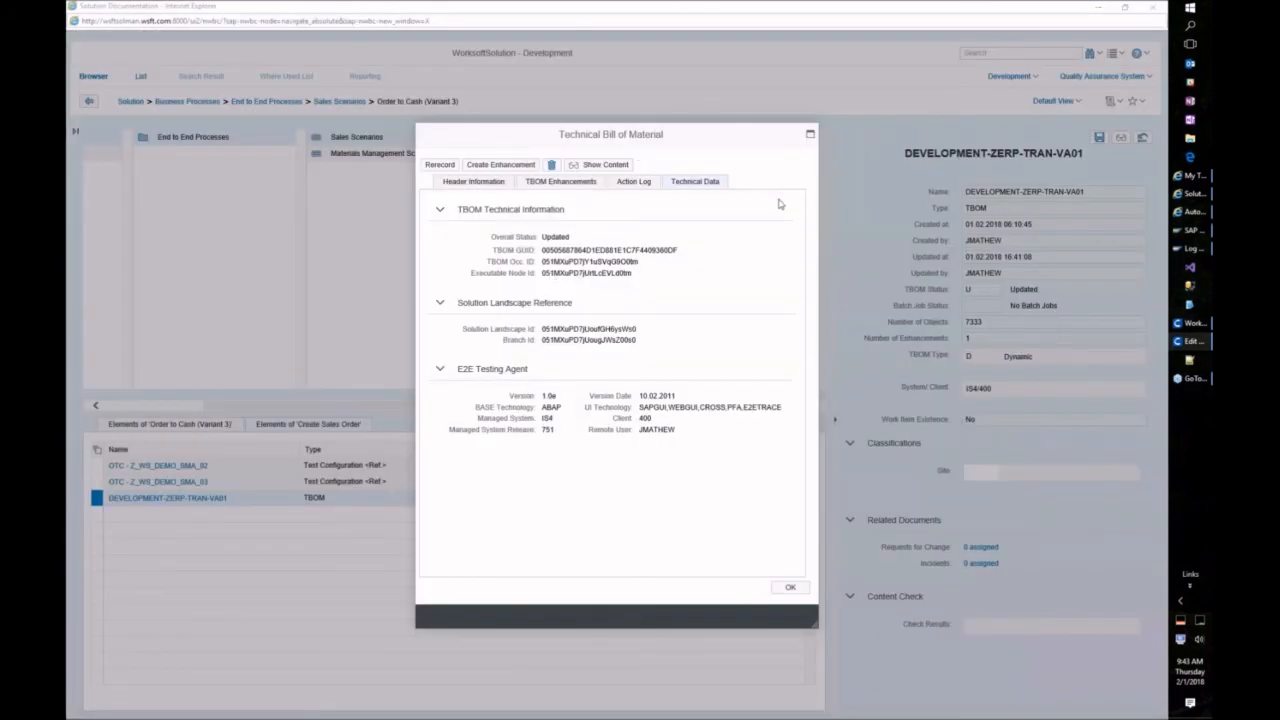
click(790, 589)
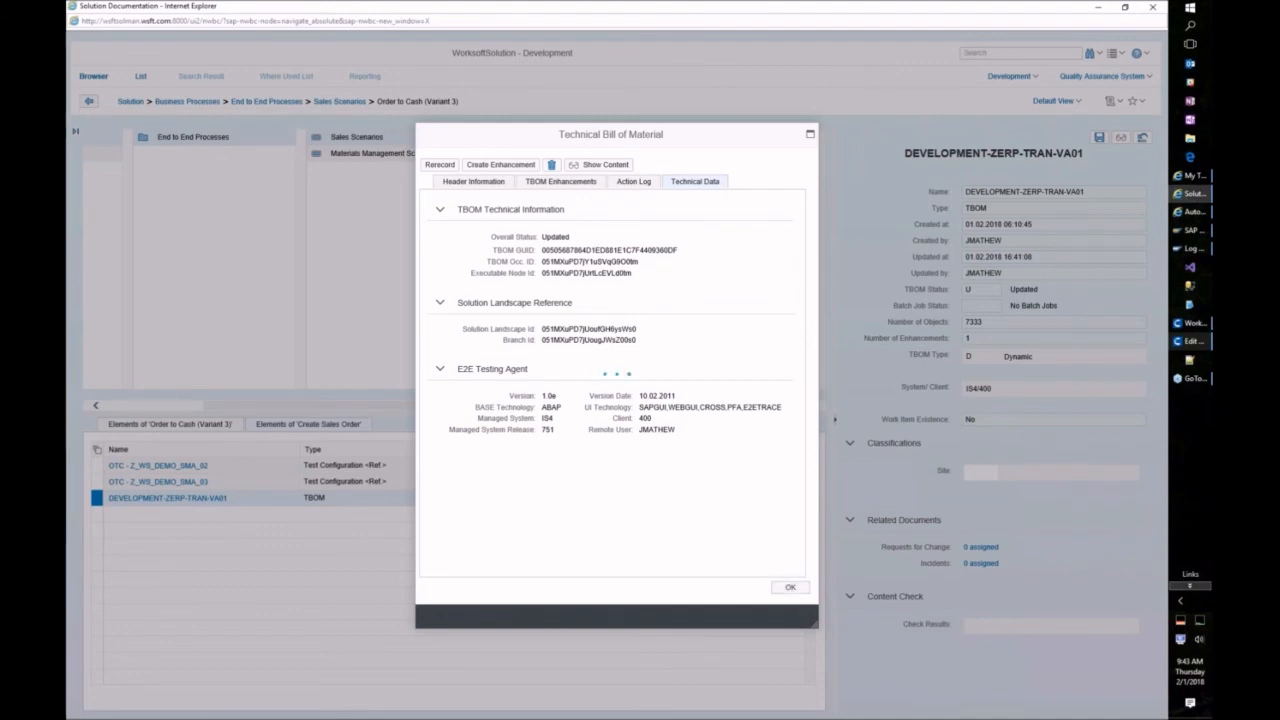